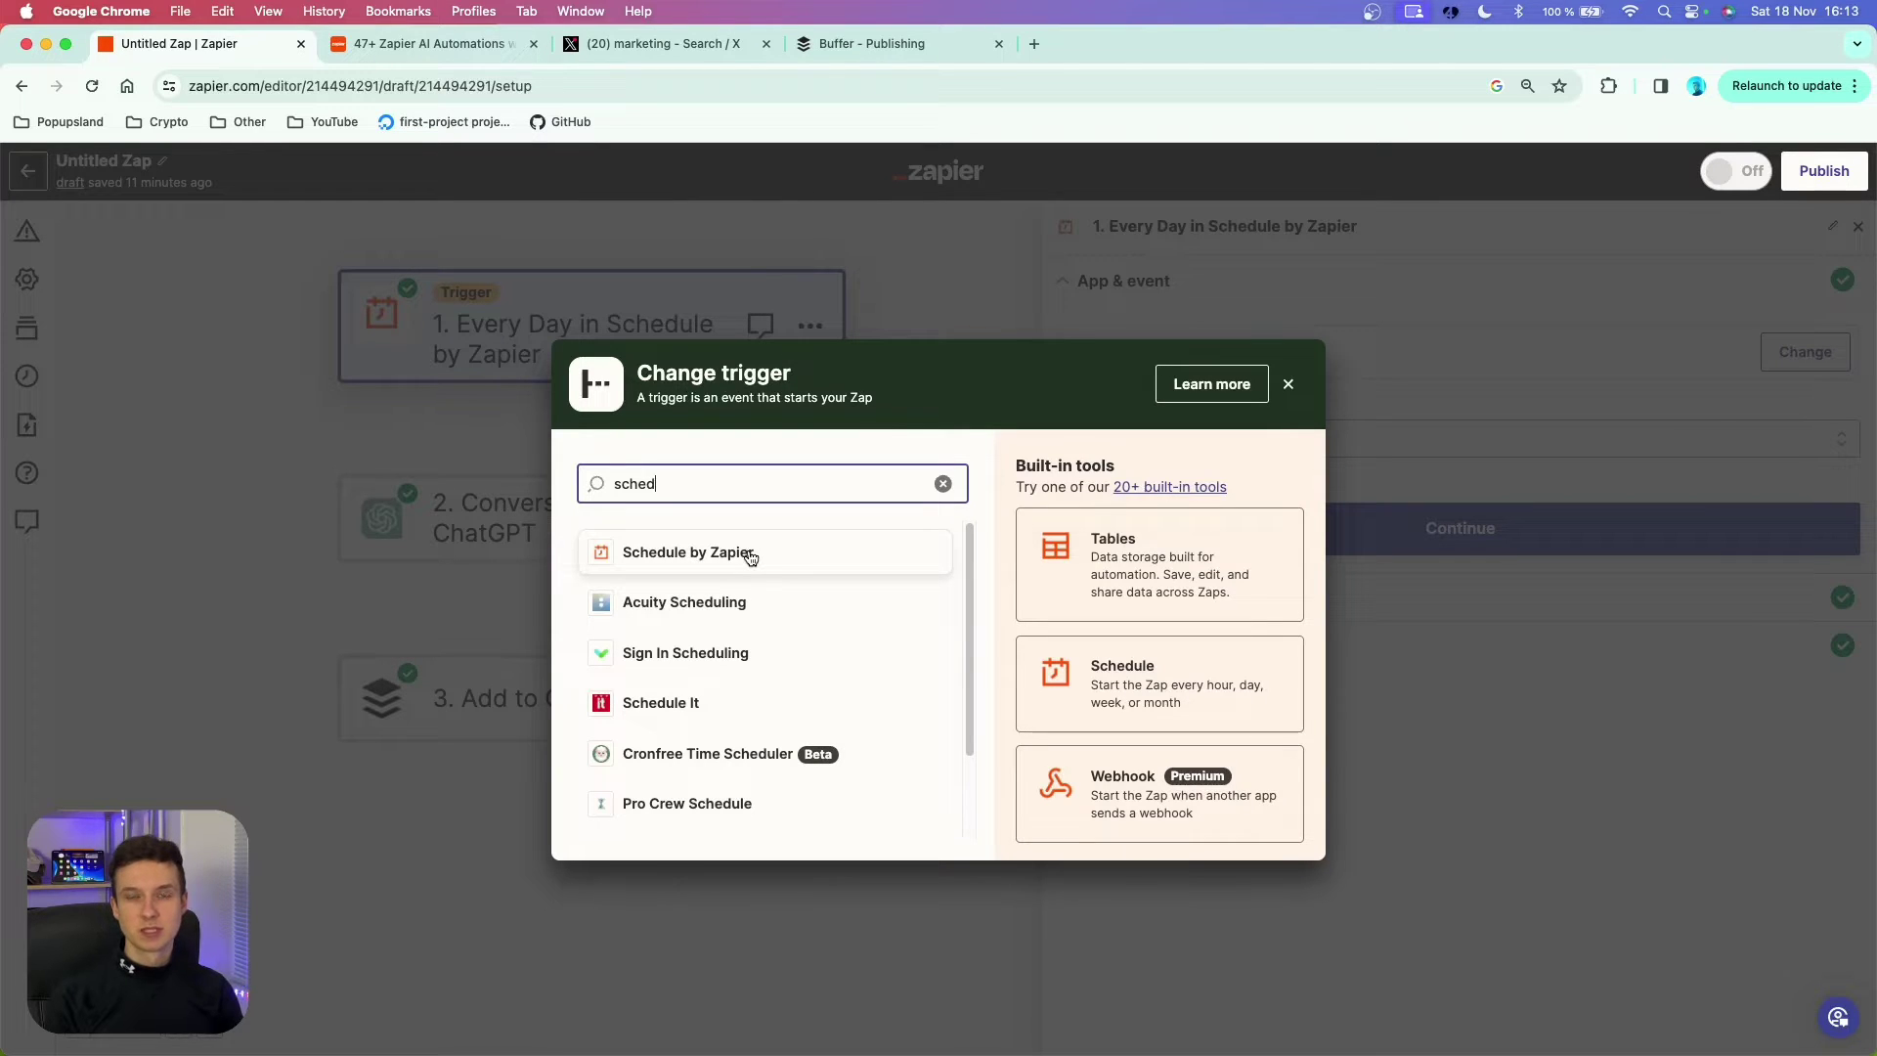
- Use Schedule by Zapier as the trigger app with the Every Day event, keeping the time of day at 6pm
{"action": "left_click", "coordinate": [749, 556]}
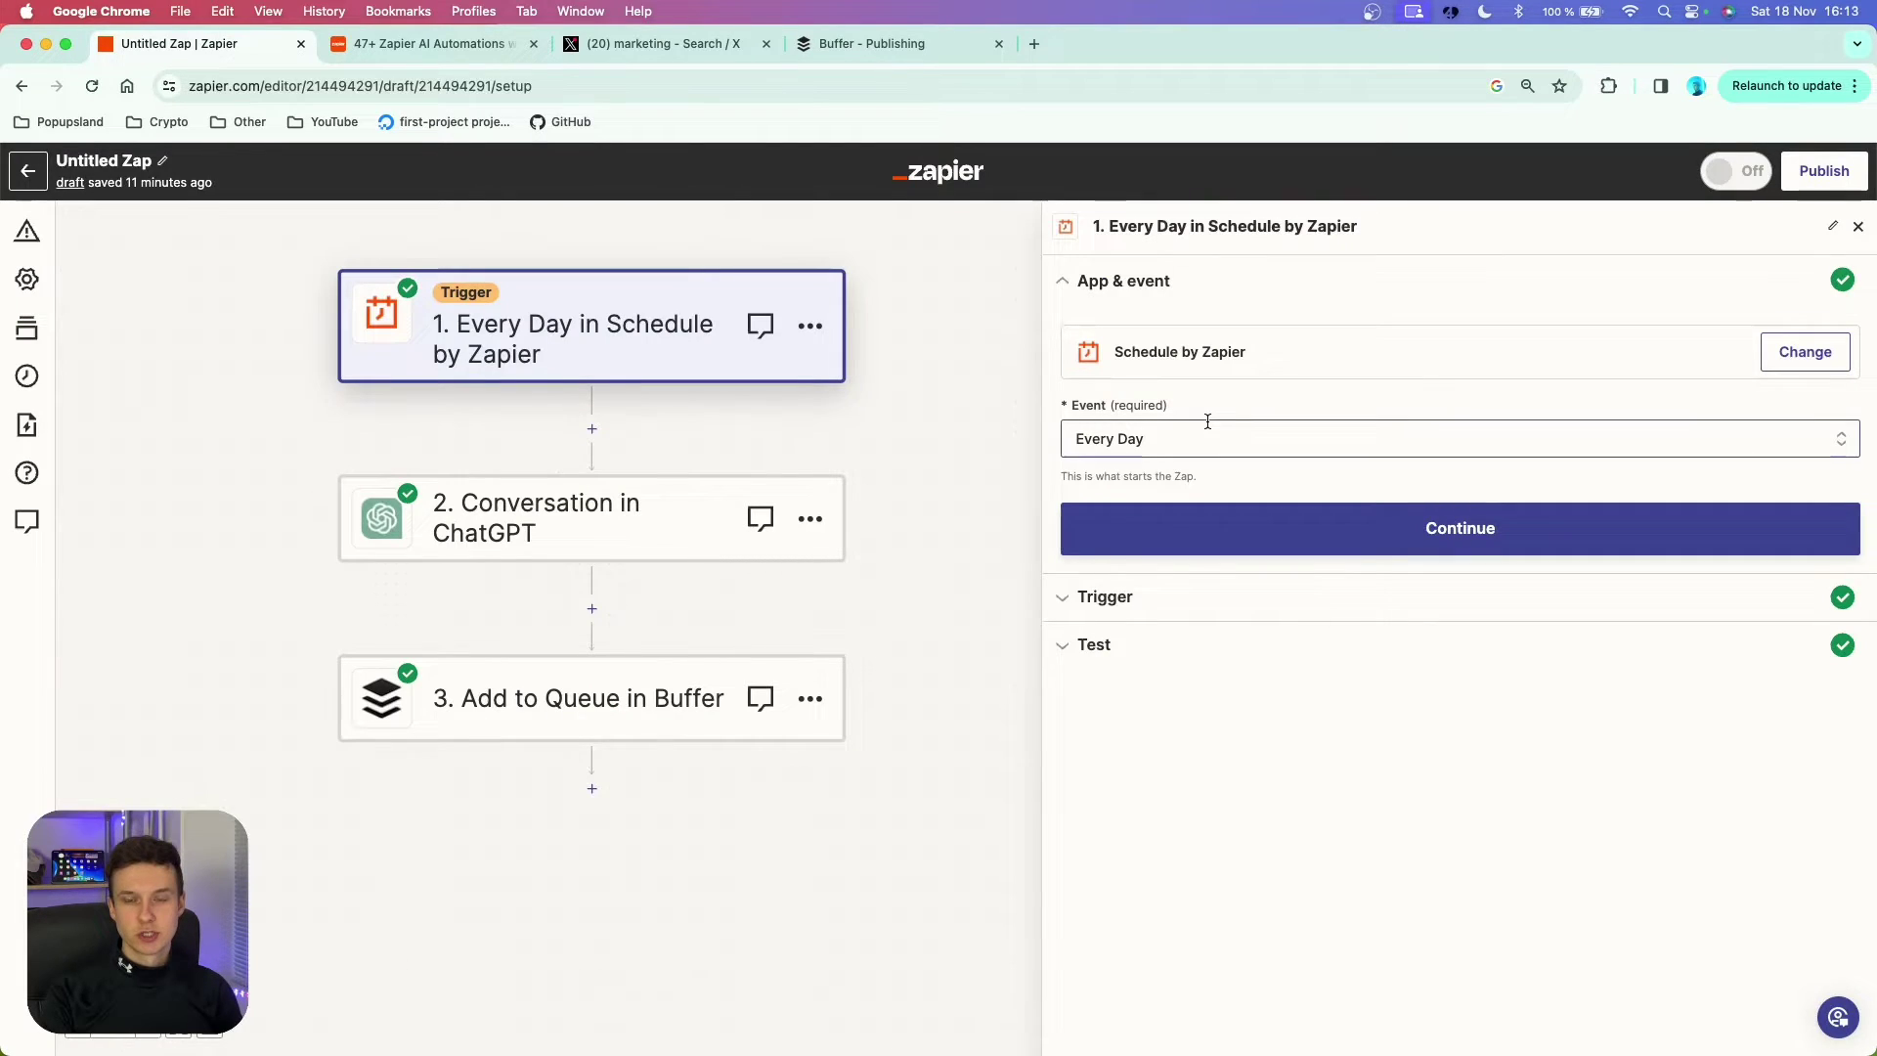
{"action": "left_click", "coordinate": [1207, 424]}
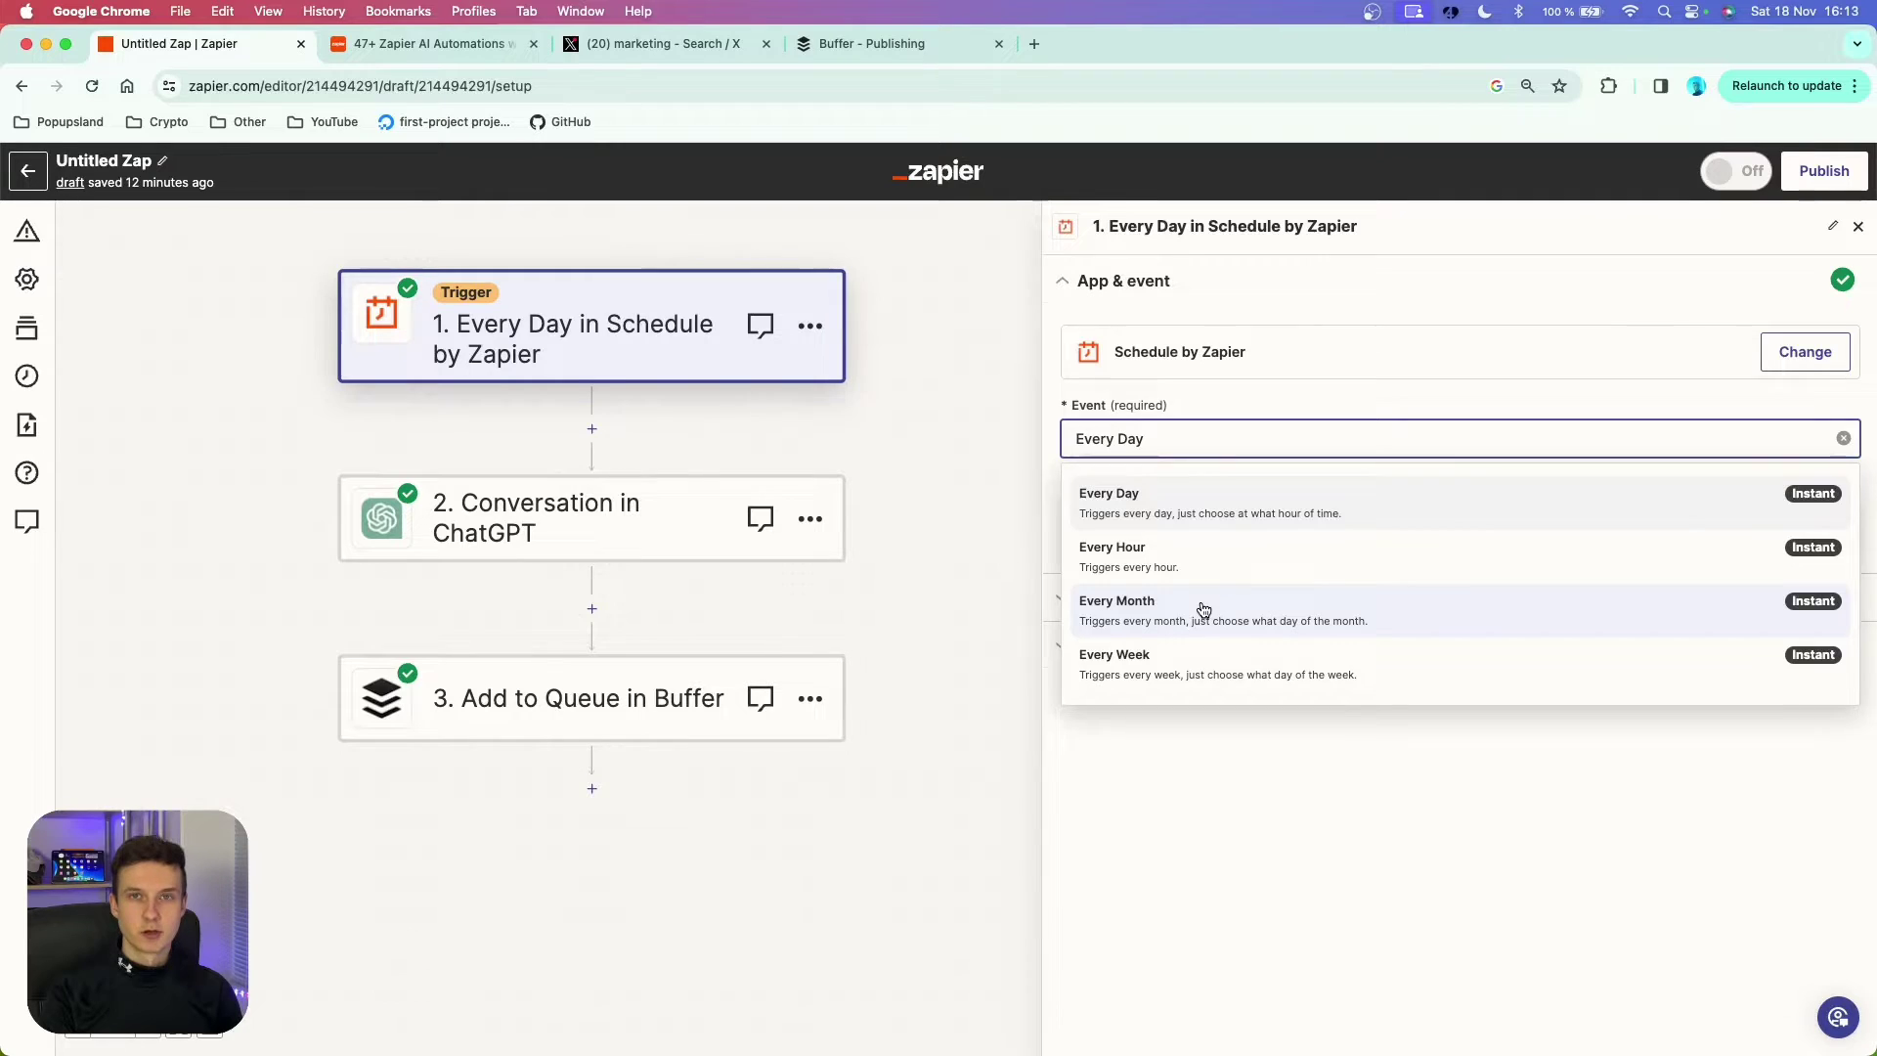
{"action": "left_click", "coordinate": [1284, 495]}
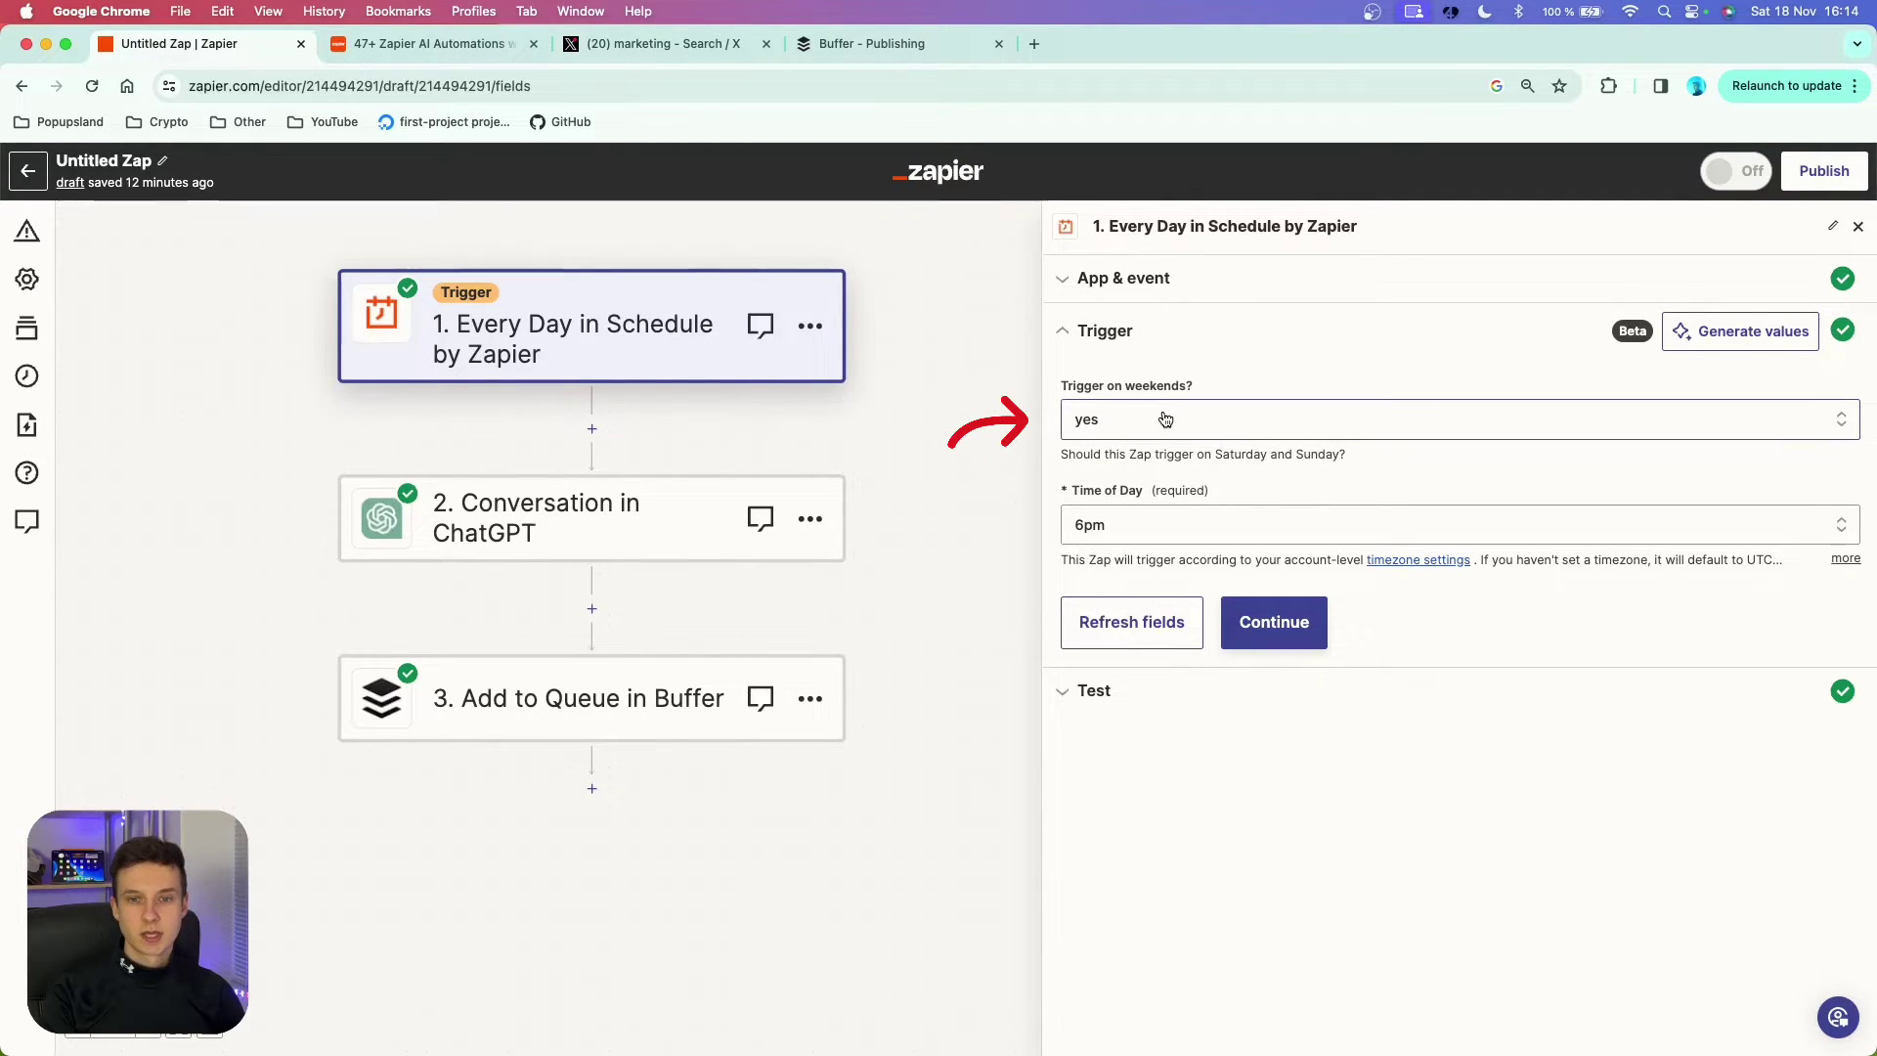
{"action": "left_click", "coordinate": [1260, 500]}
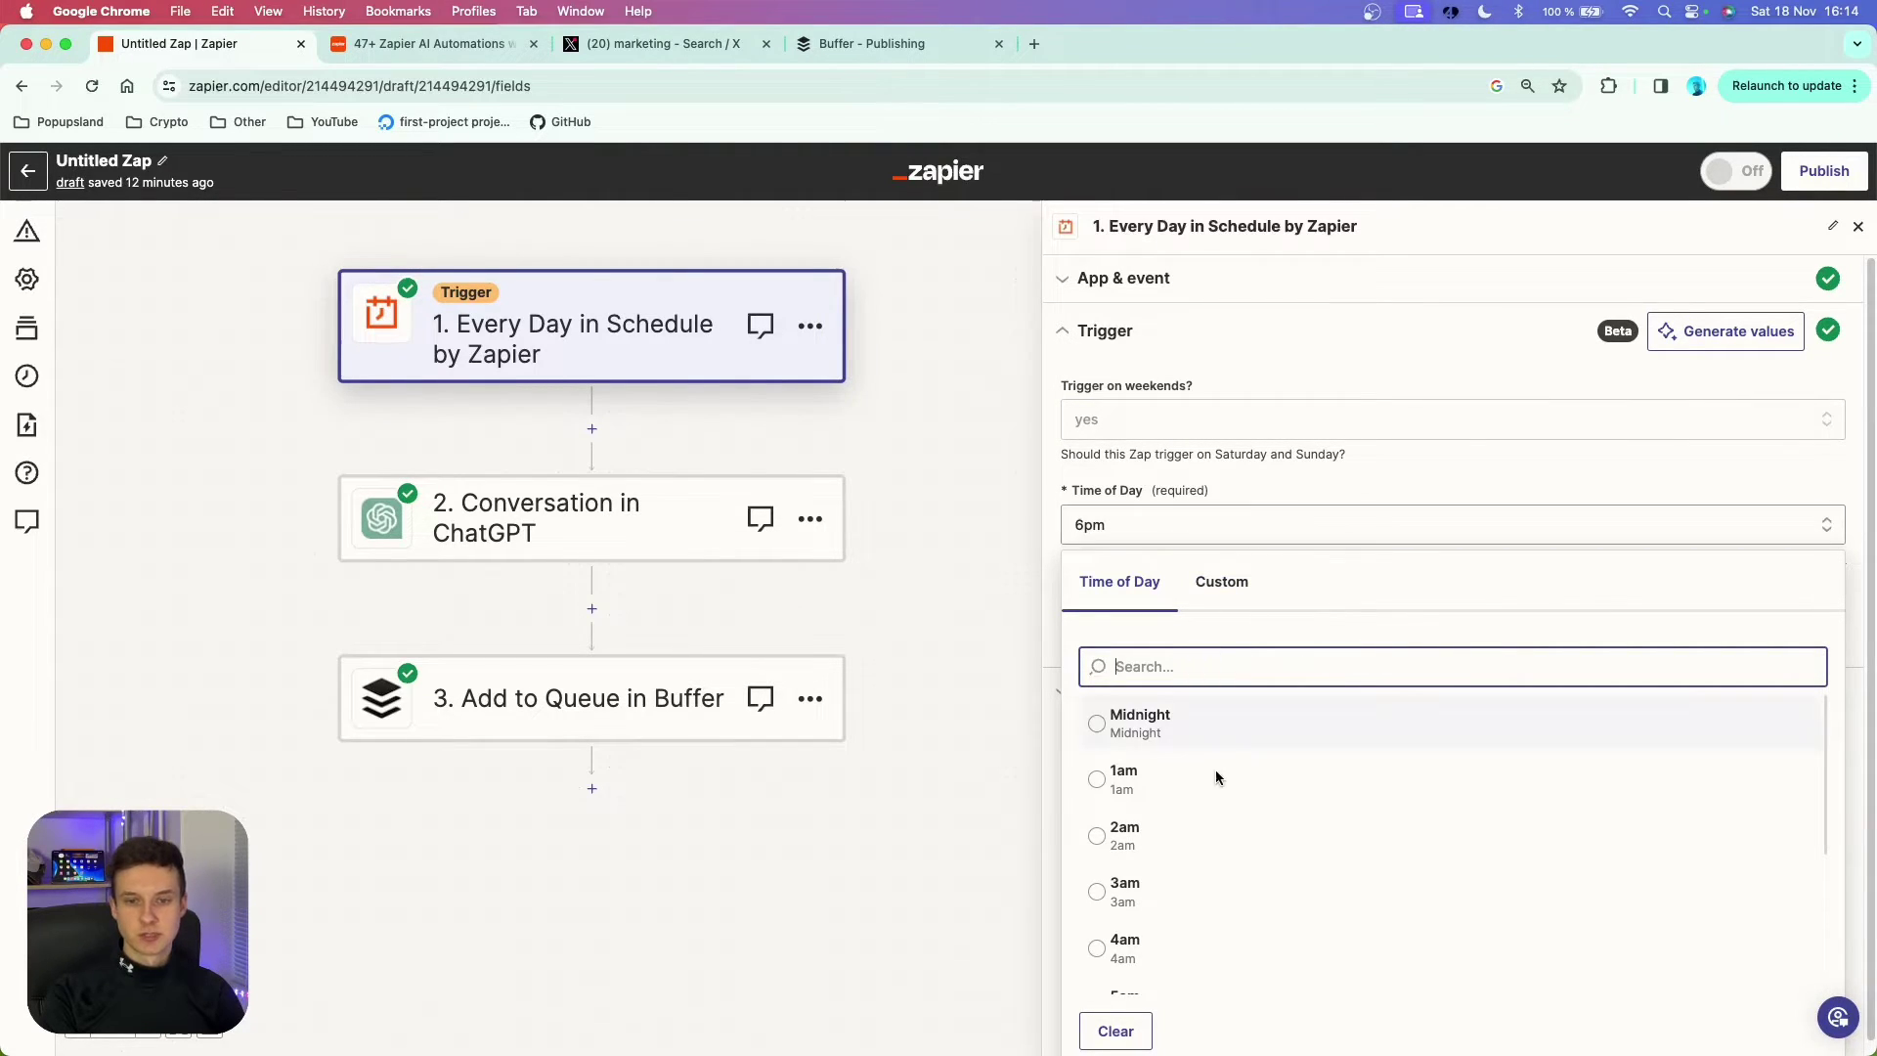
{"action": "left_click", "coordinate": [1405, 491]}
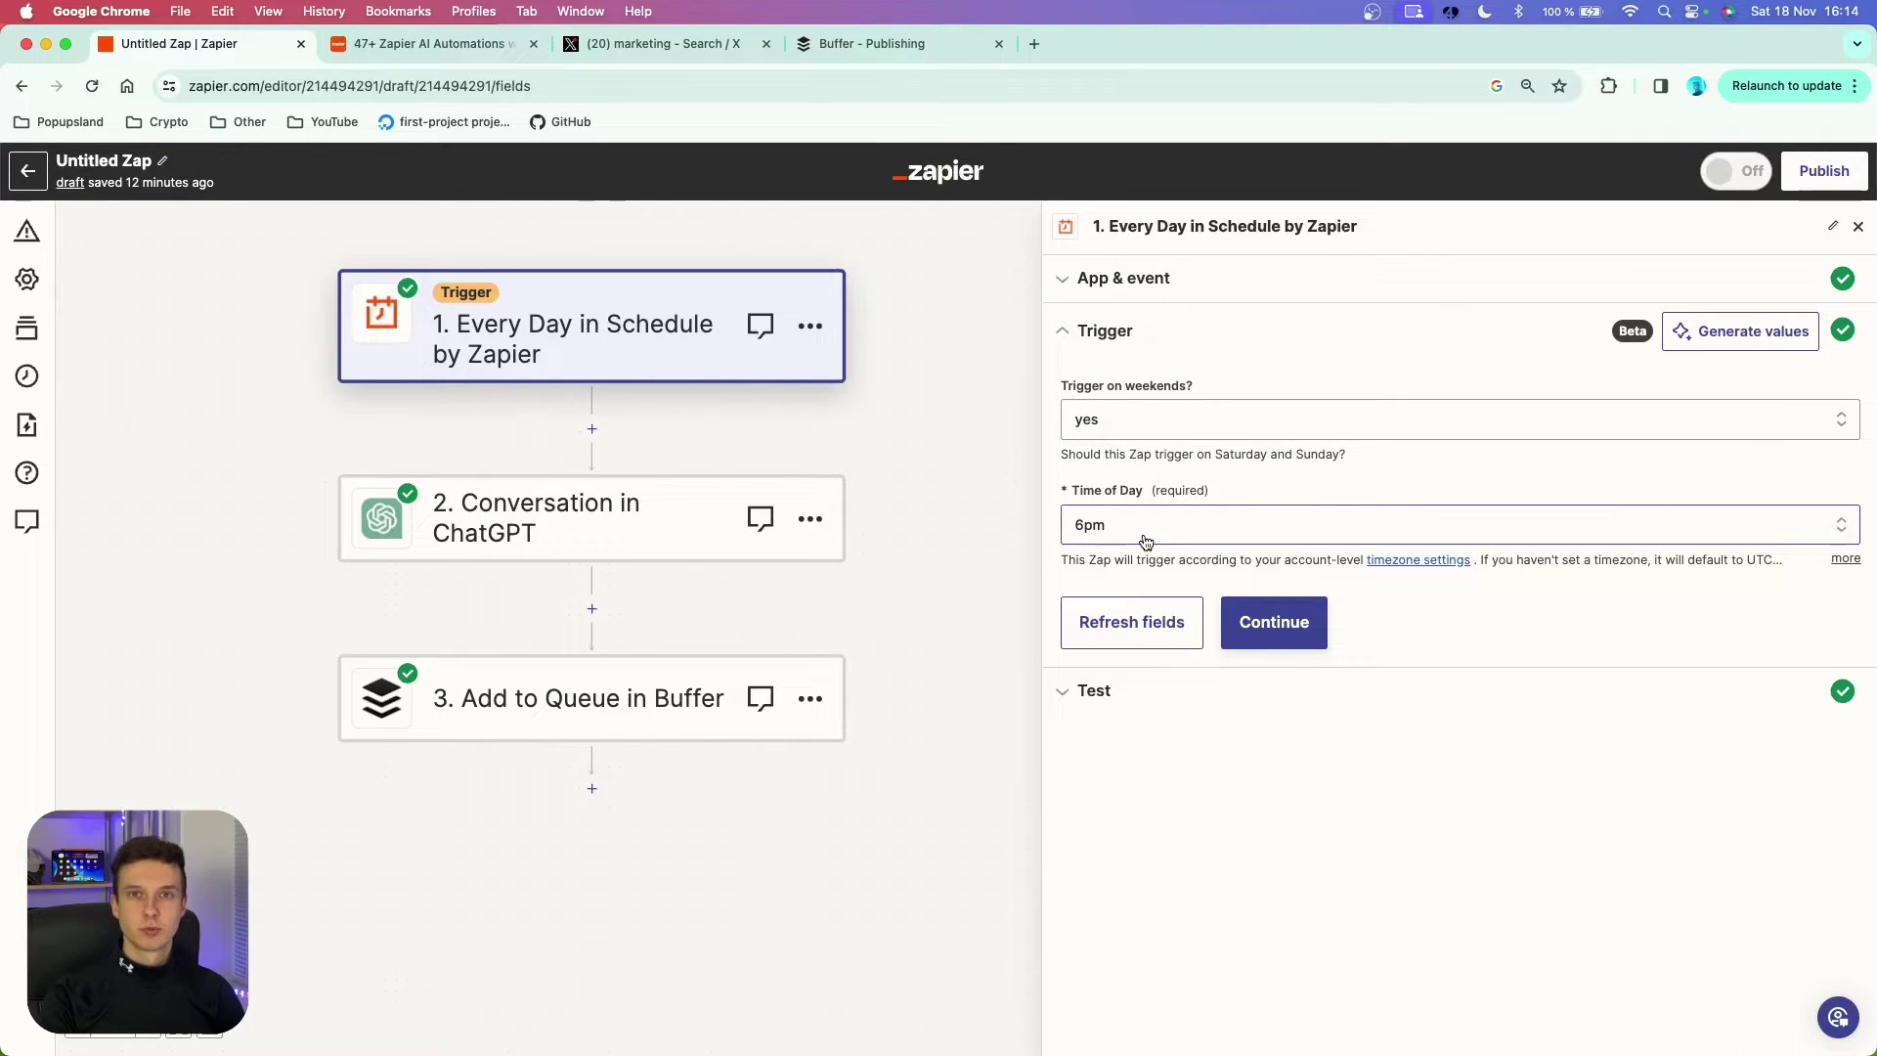
- Override the Zap's timezone with GMT-05:00 America/New York in the Zap details
{"action": "left_click", "coordinate": [27, 431]}
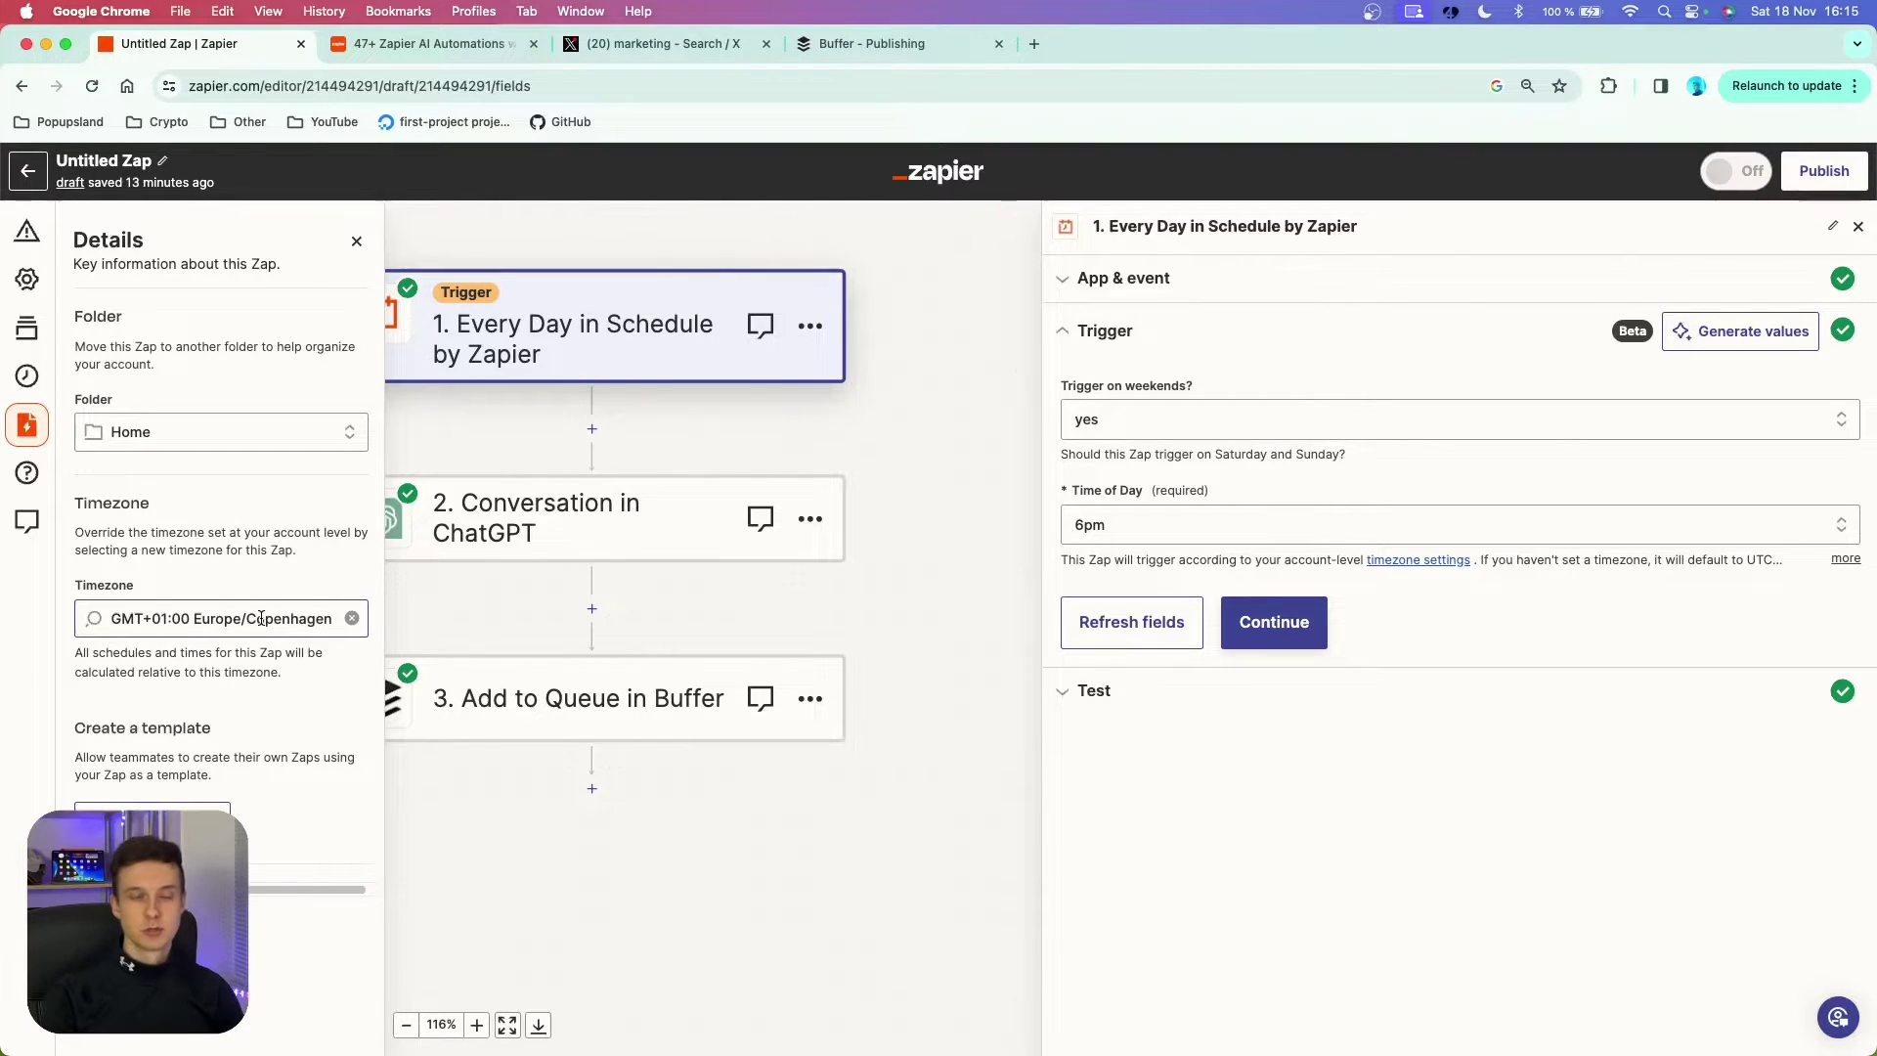
{"action": "left_click", "coordinate": [261, 618]}
{"action": "type", "text": "new"}
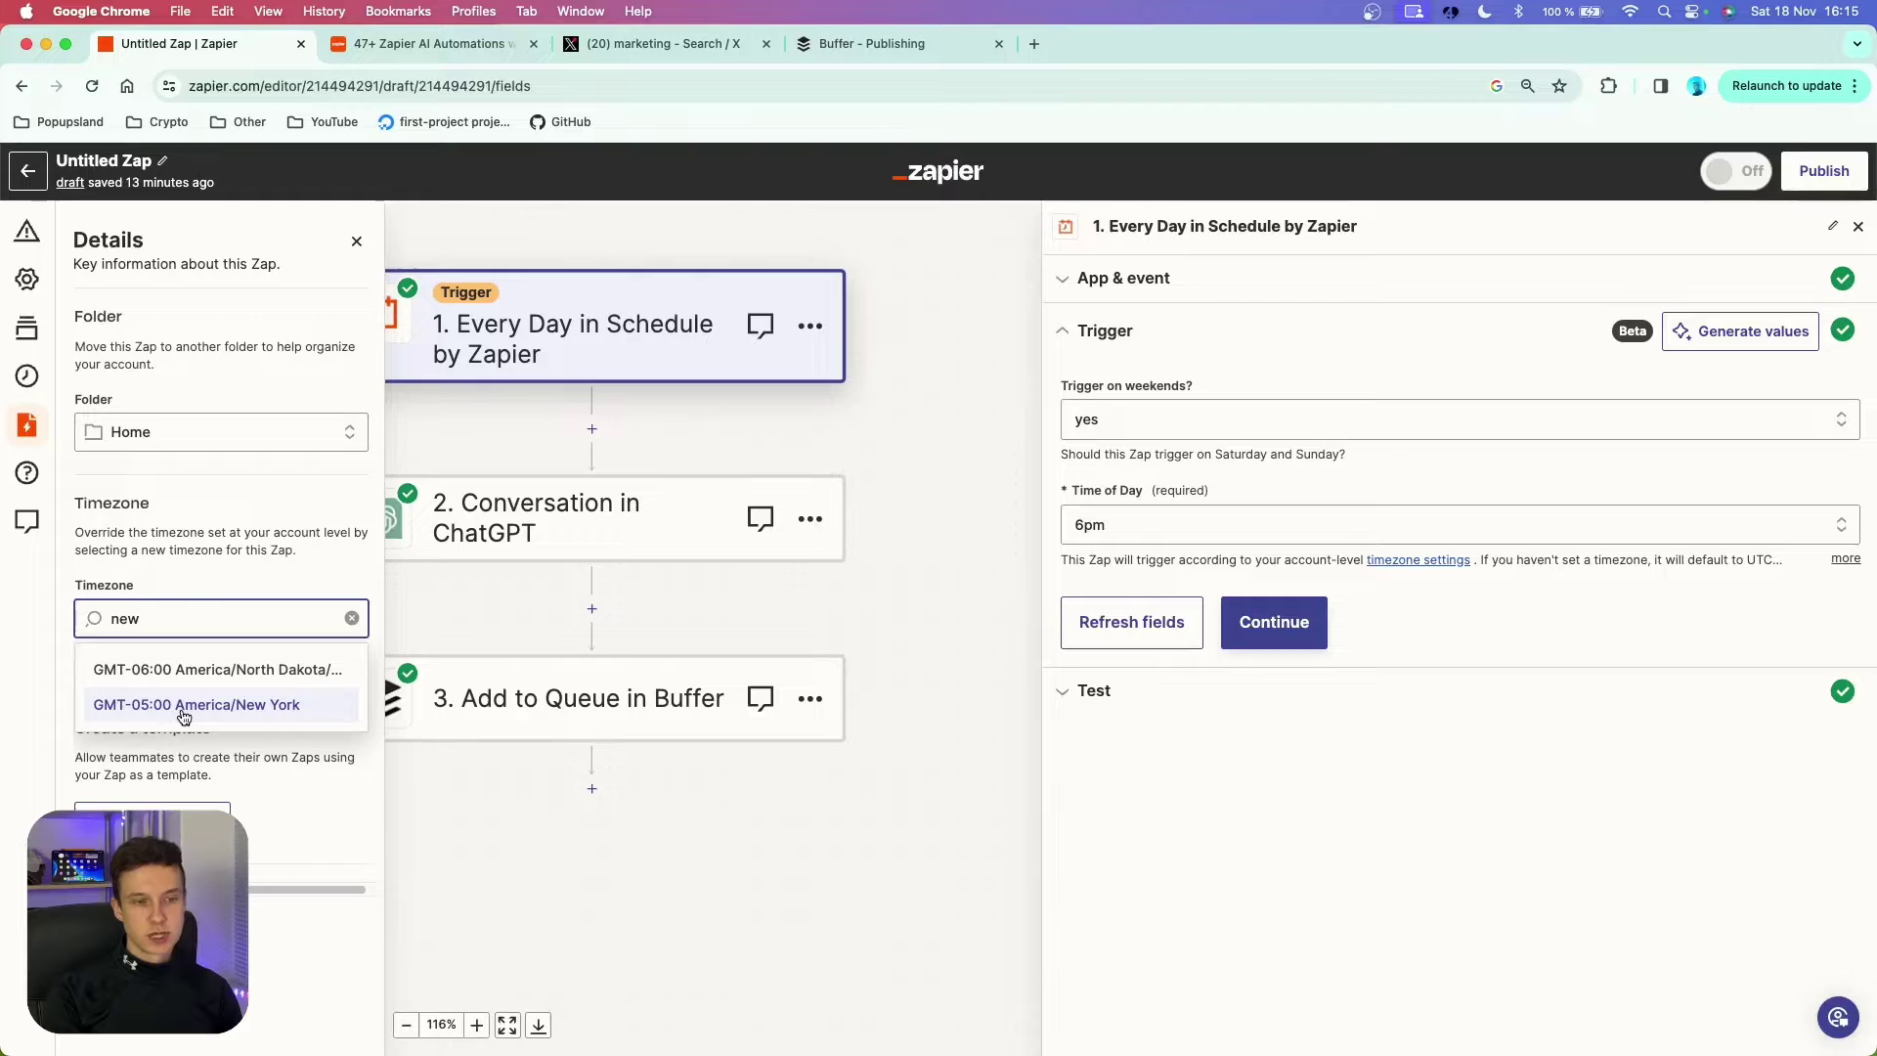
{"action": "left_click", "coordinate": [262, 706]}
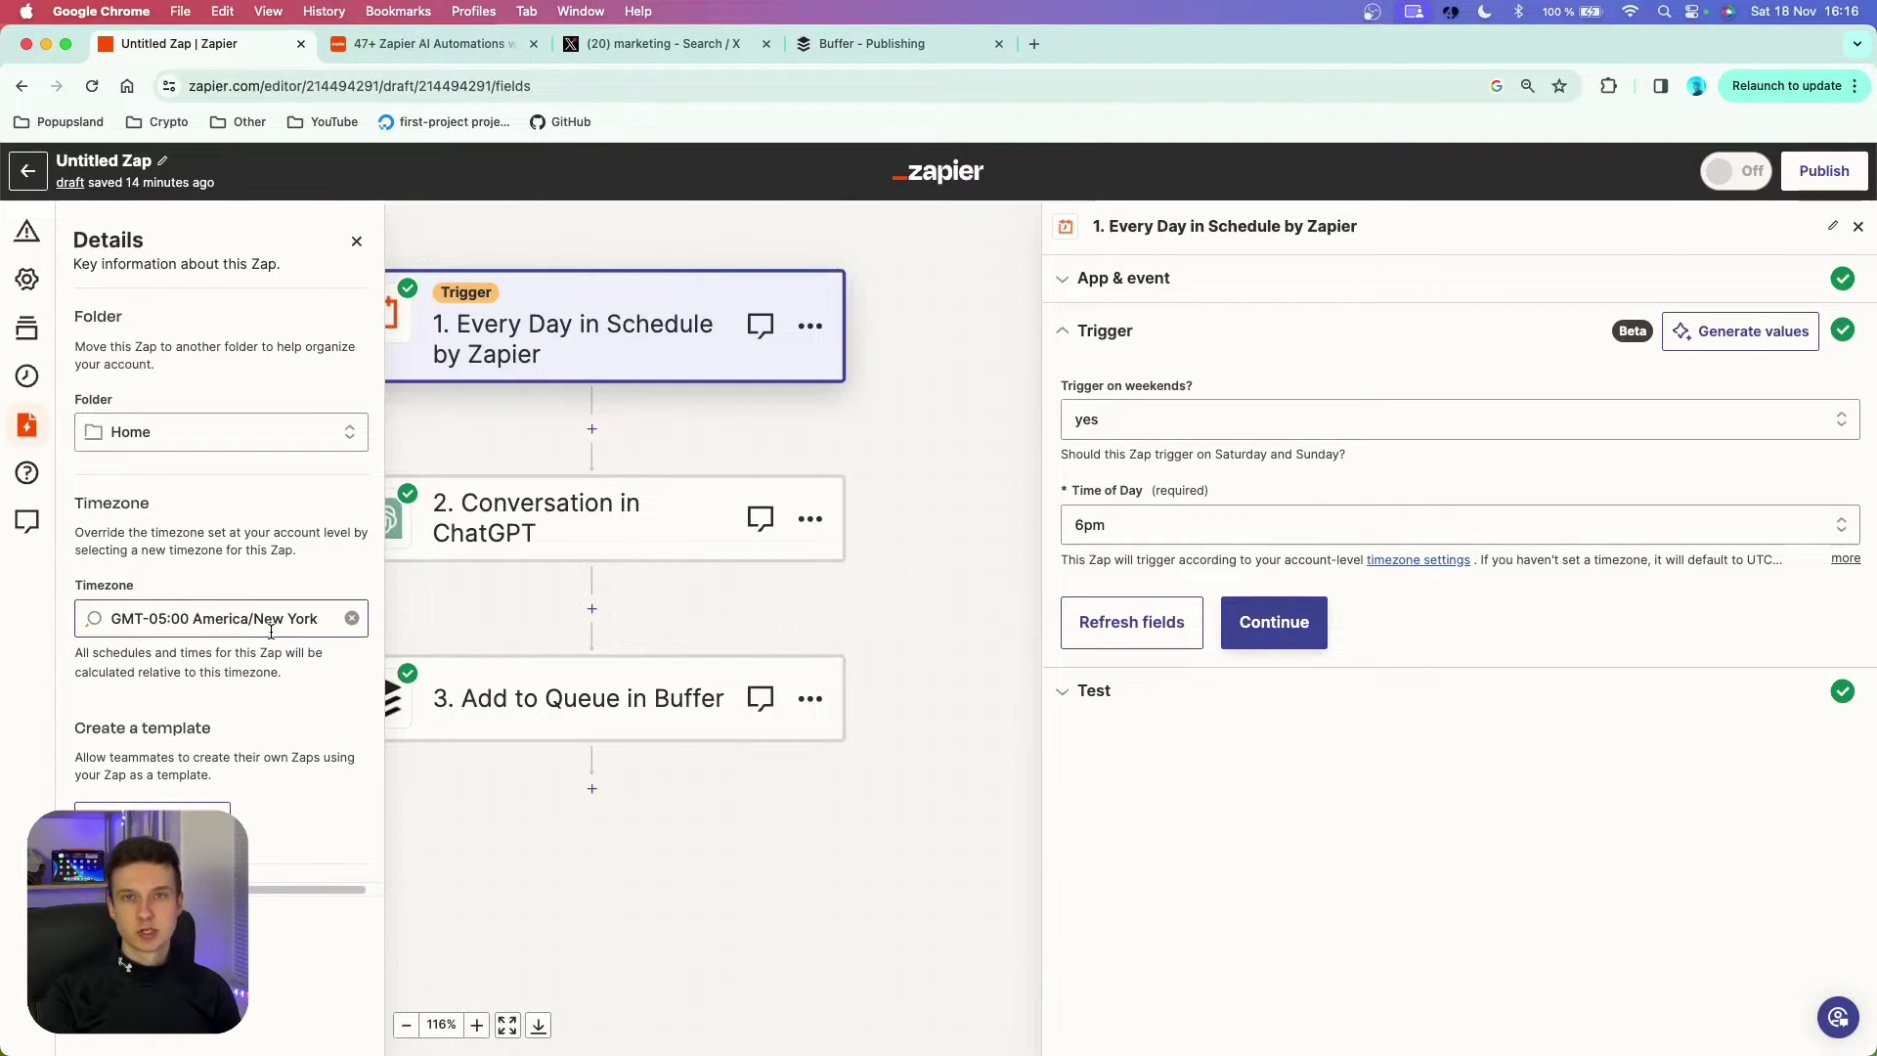
{"action": "left_click", "coordinate": [1223, 377]}
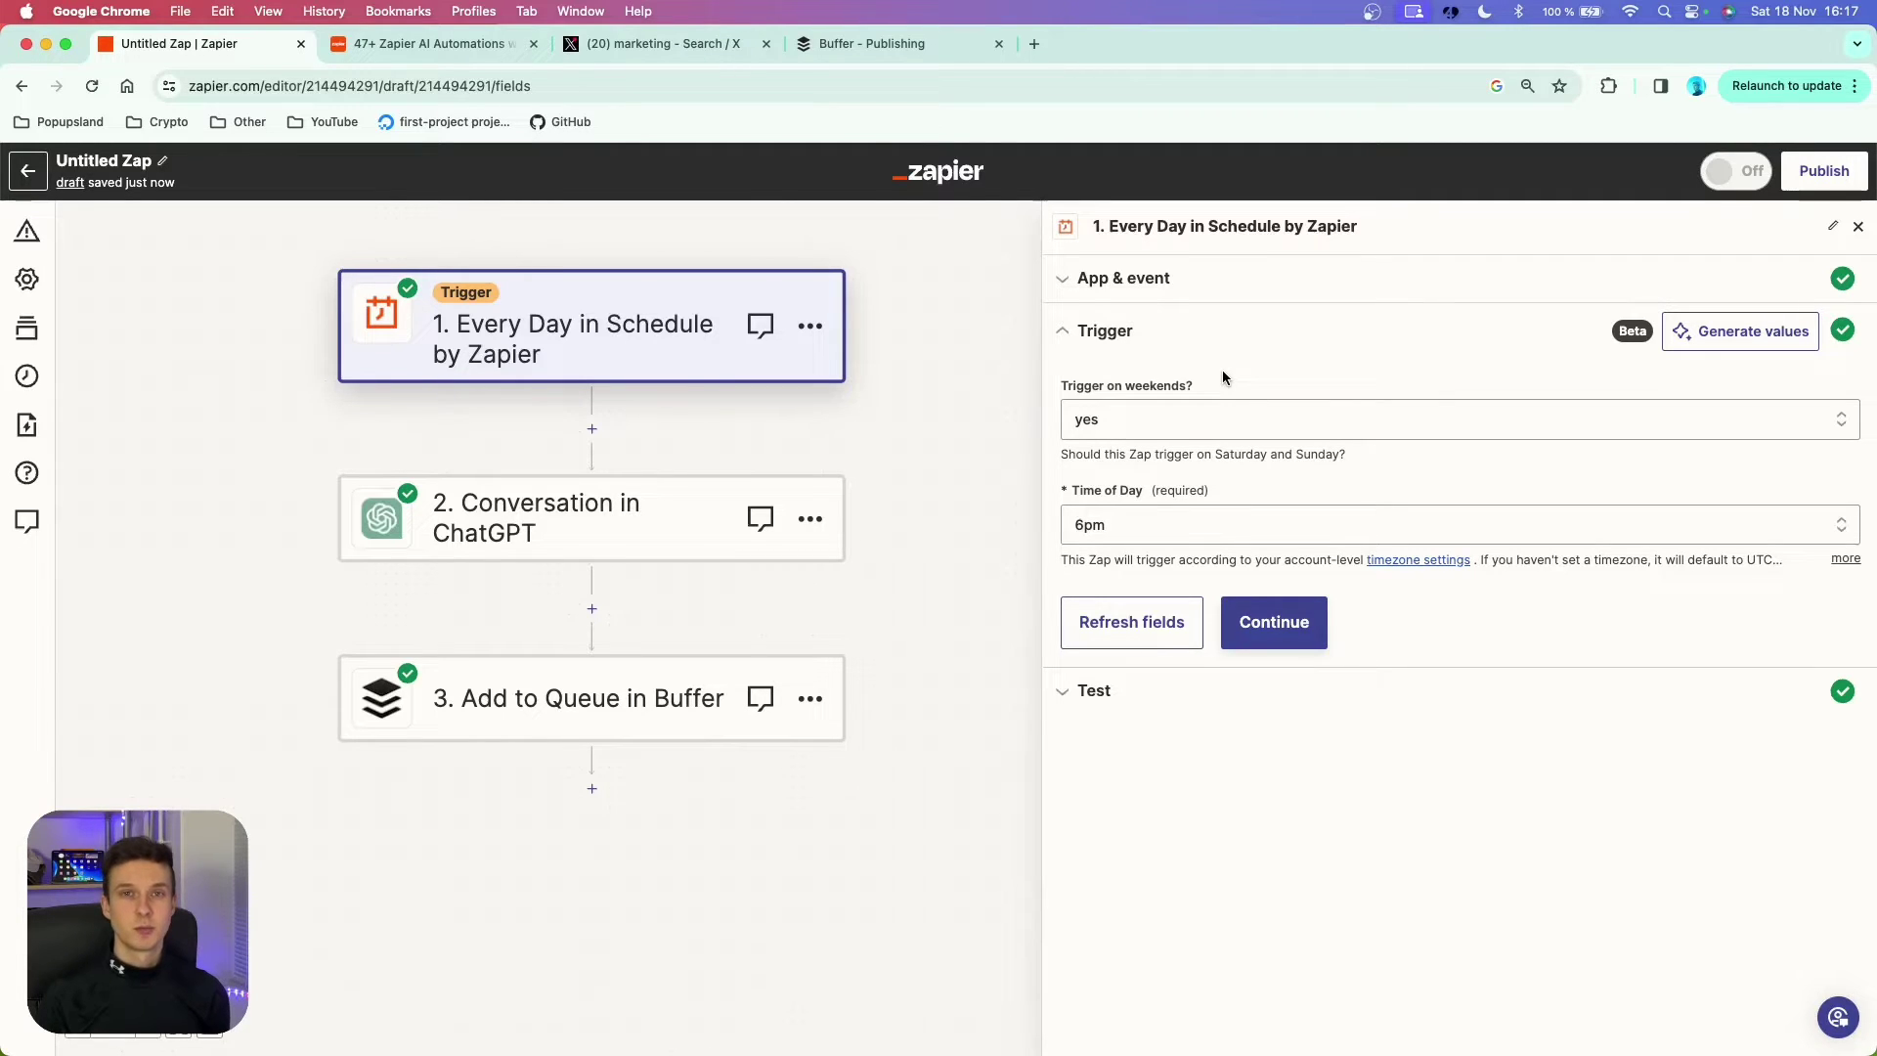
- Proceed to the trigger test and continue with the Day A record
{"action": "left_click", "coordinate": [1310, 639]}
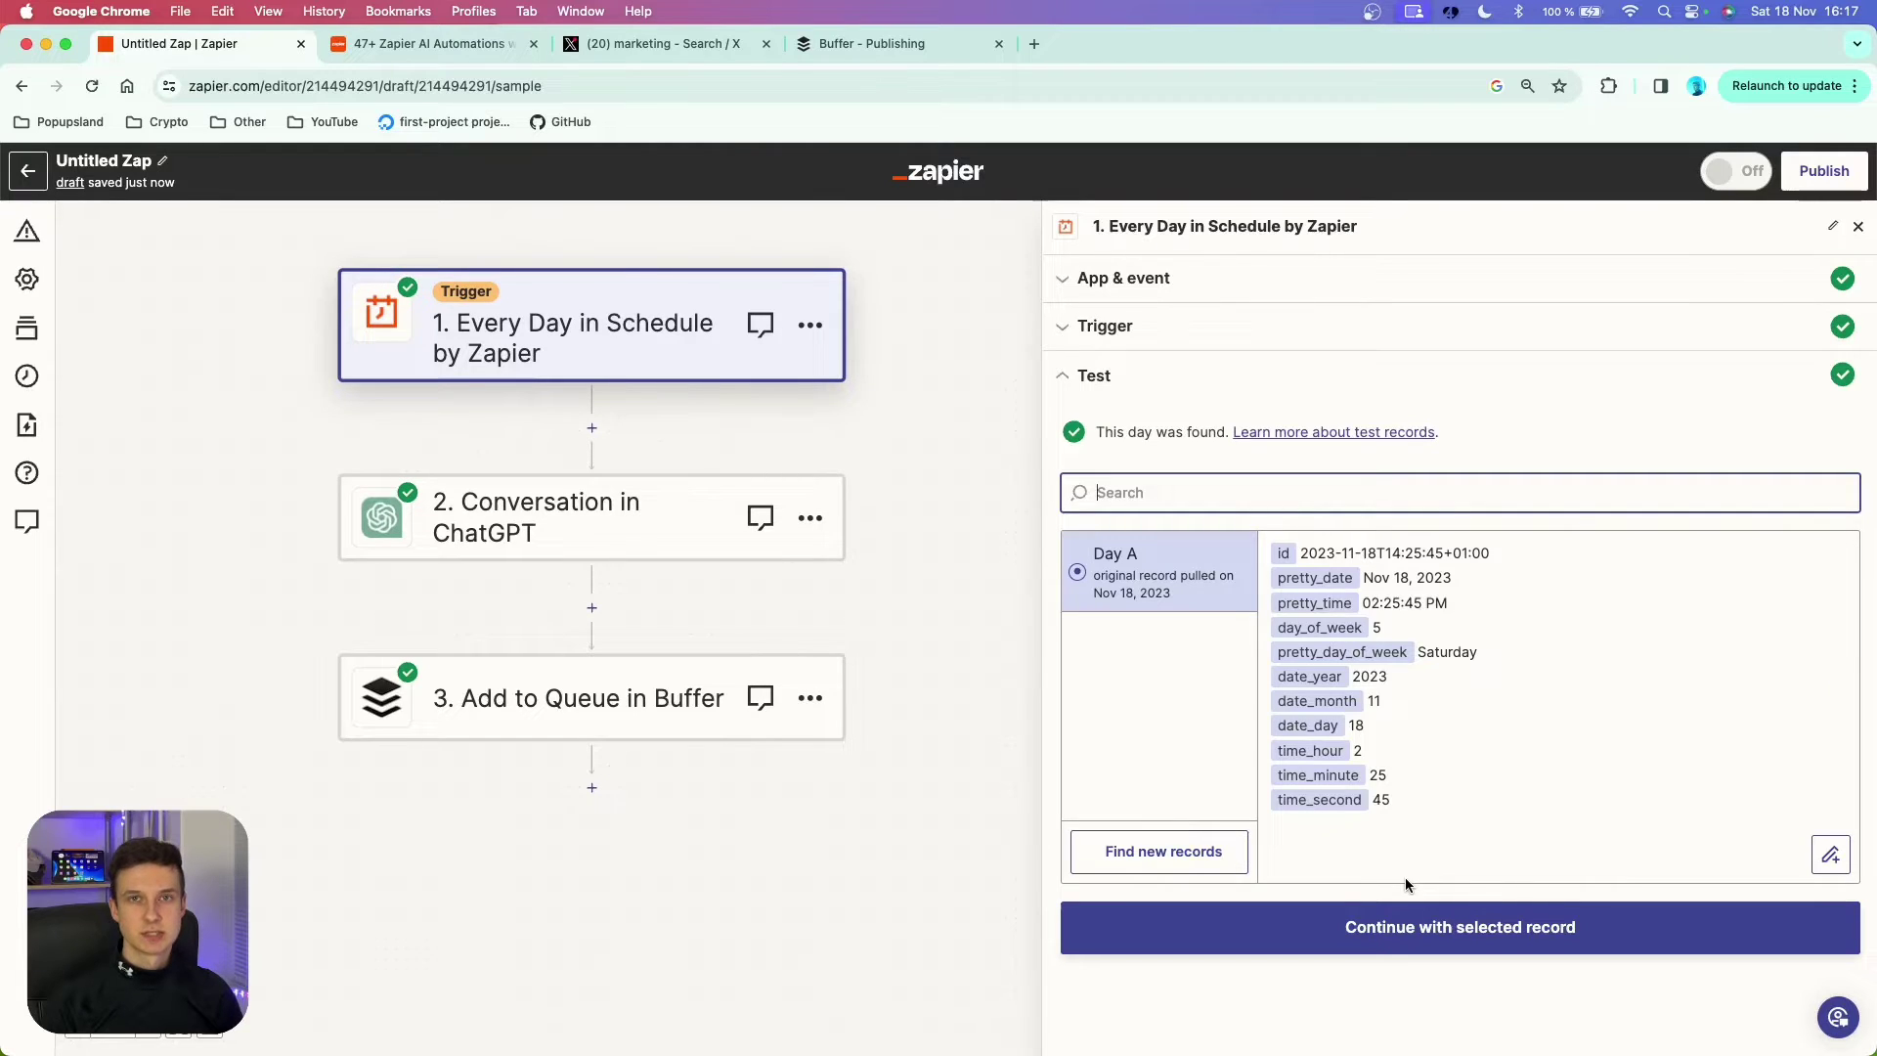
{"action": "double_click", "coordinate": [1441, 653]}
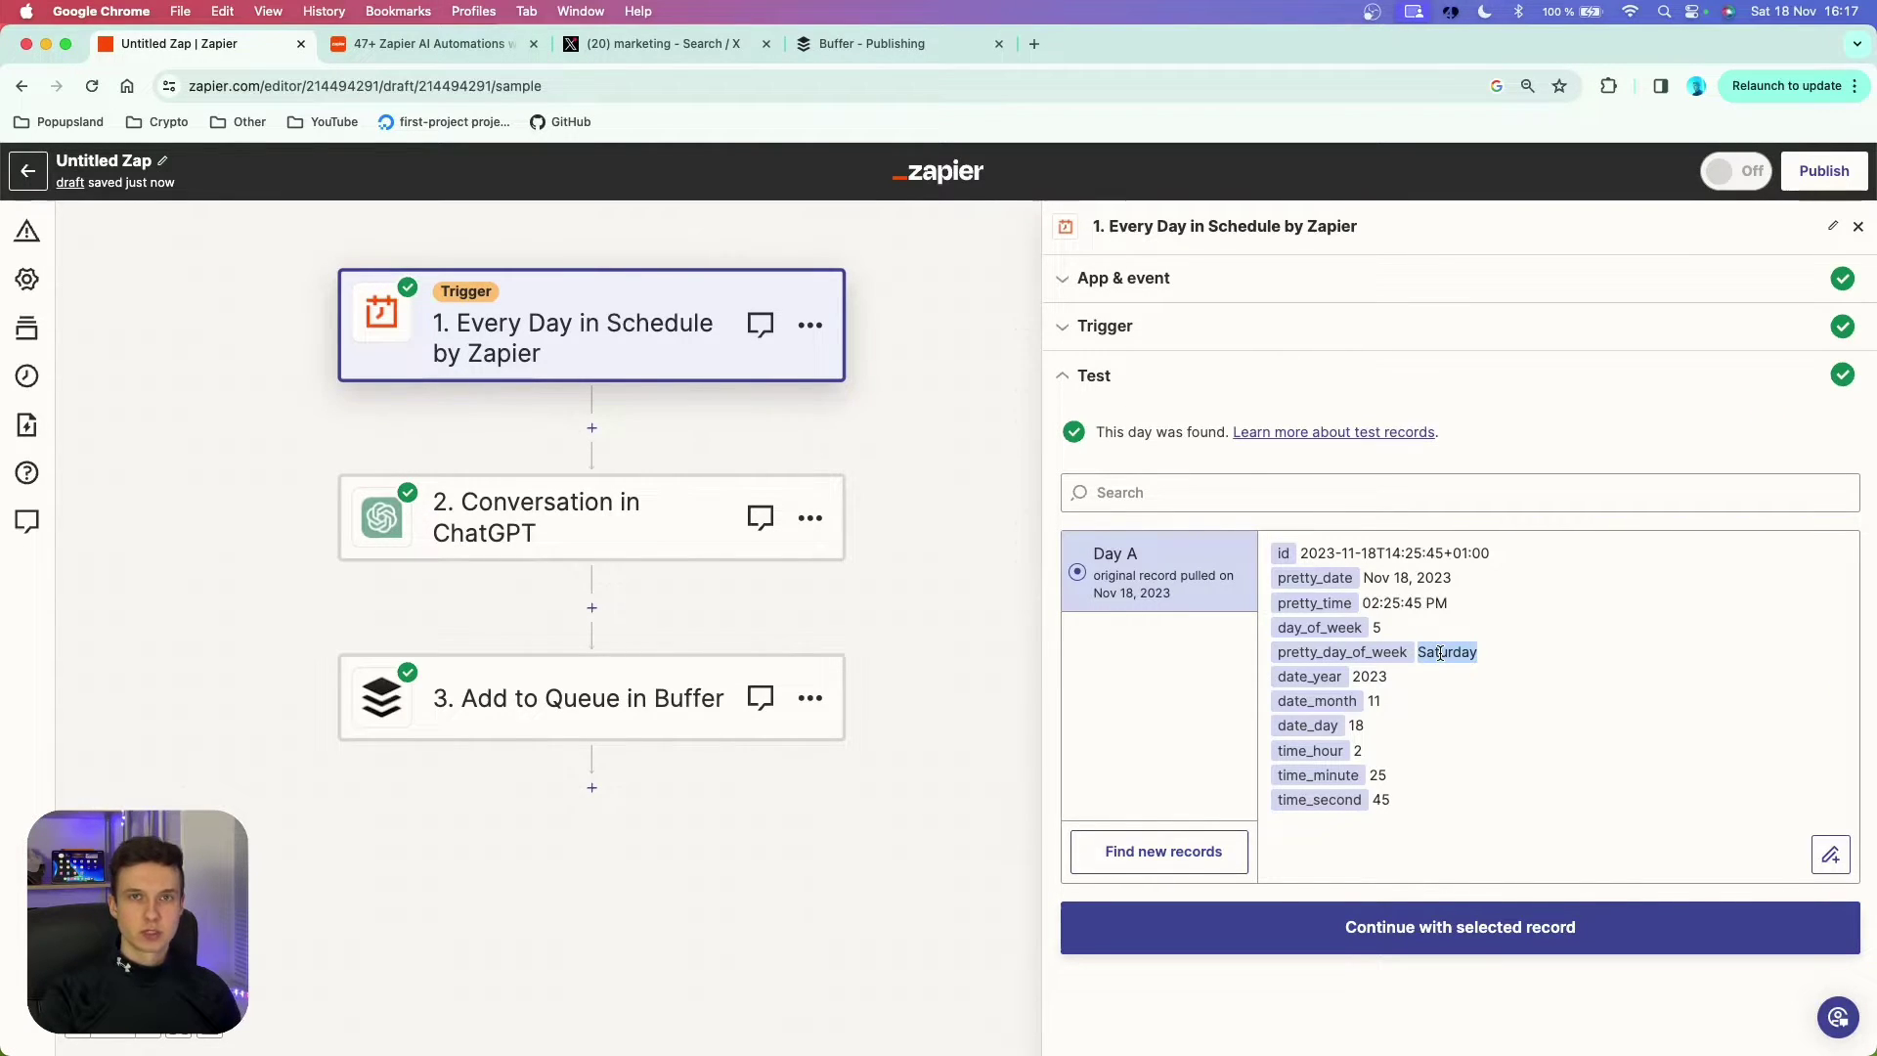
{"action": "left_click", "coordinate": [1457, 929]}
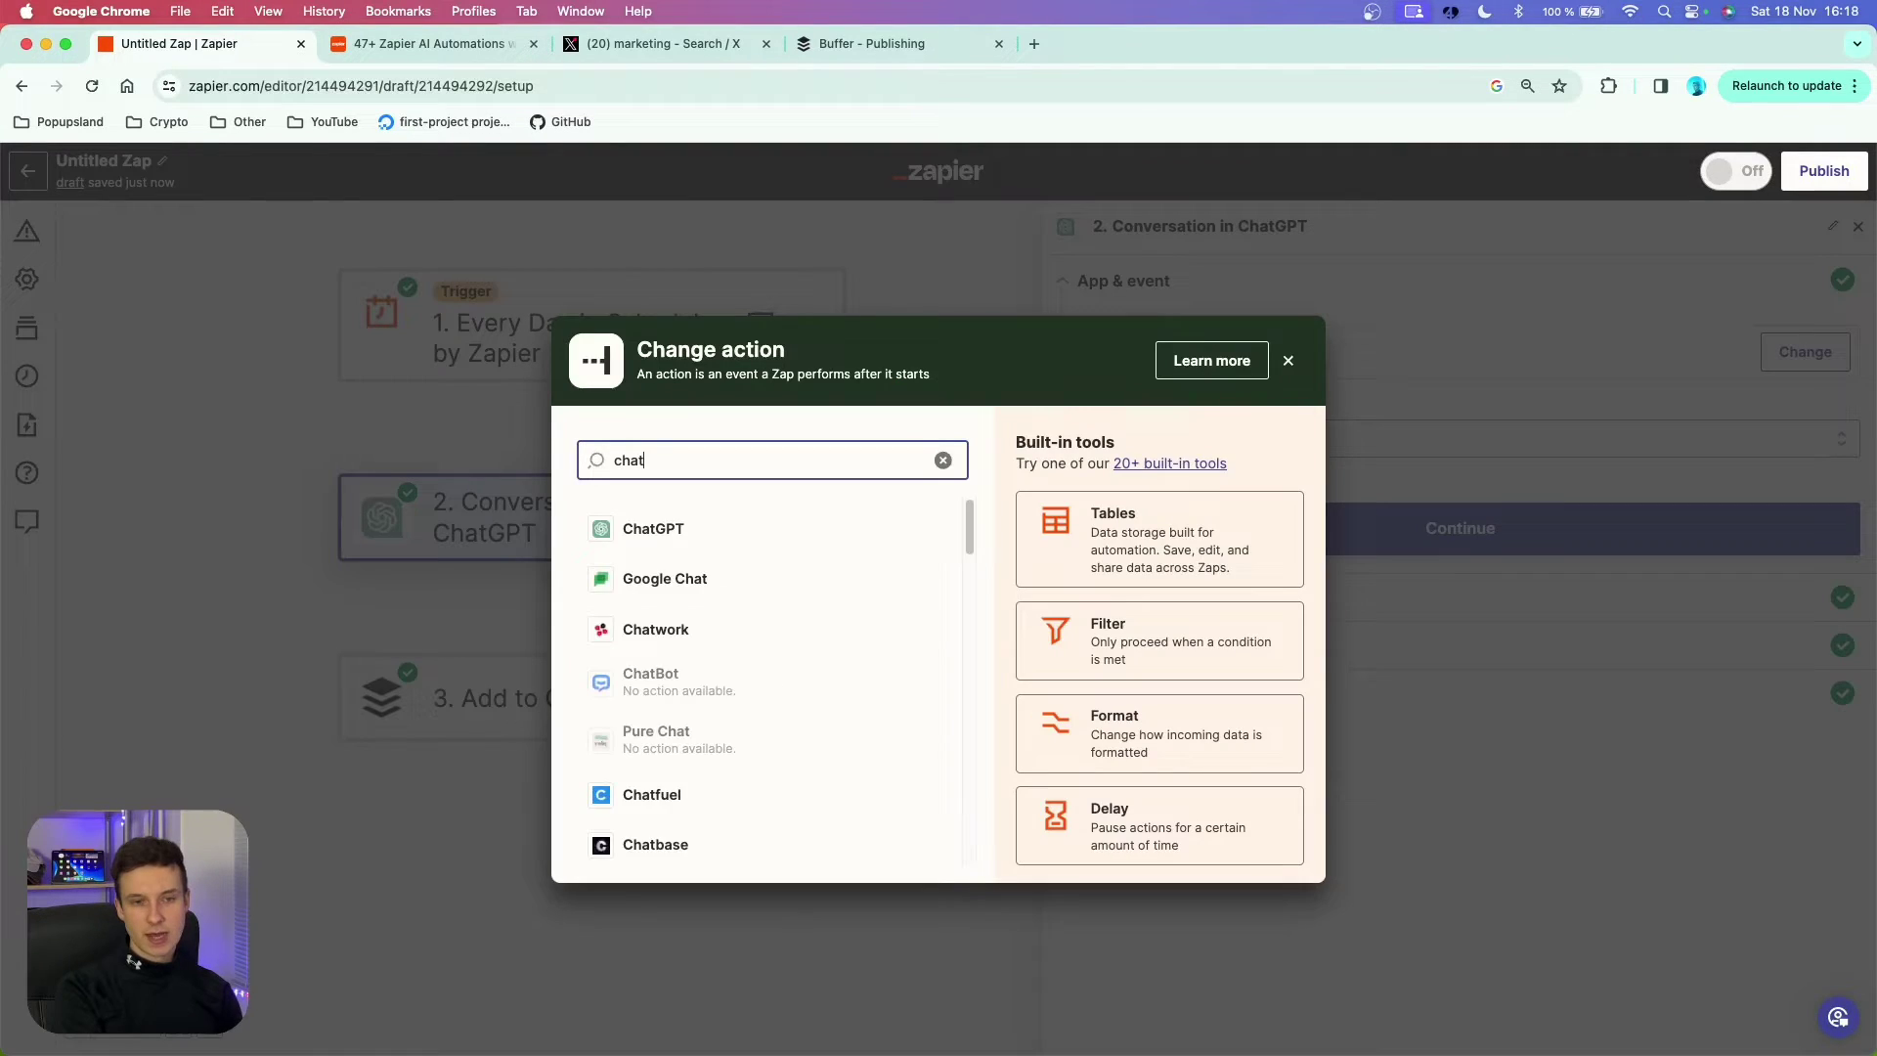
- Set the second step's app to ChatGPT with the Conversation event and continue with the connected account
{"action": "type", "text": "pt"}
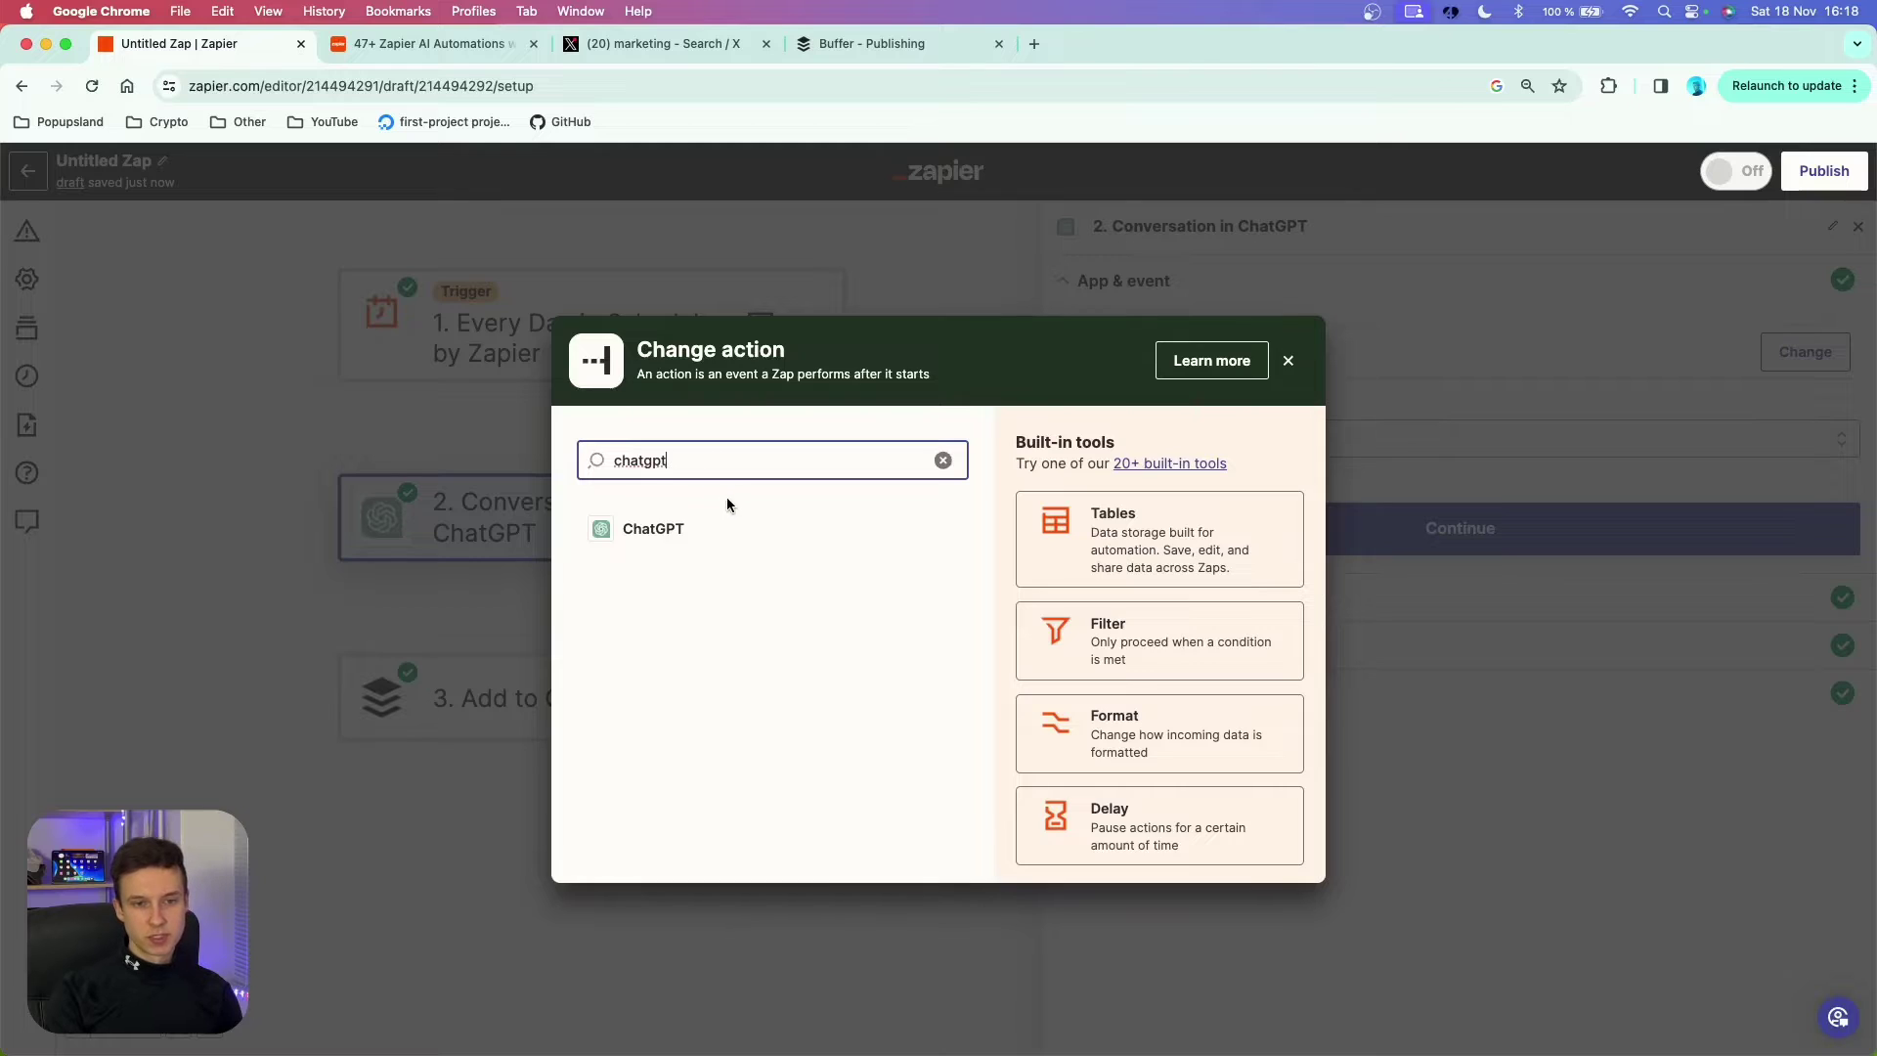
{"action": "left_click", "coordinate": [653, 528]}
{"action": "left_click", "coordinate": [1253, 446]}
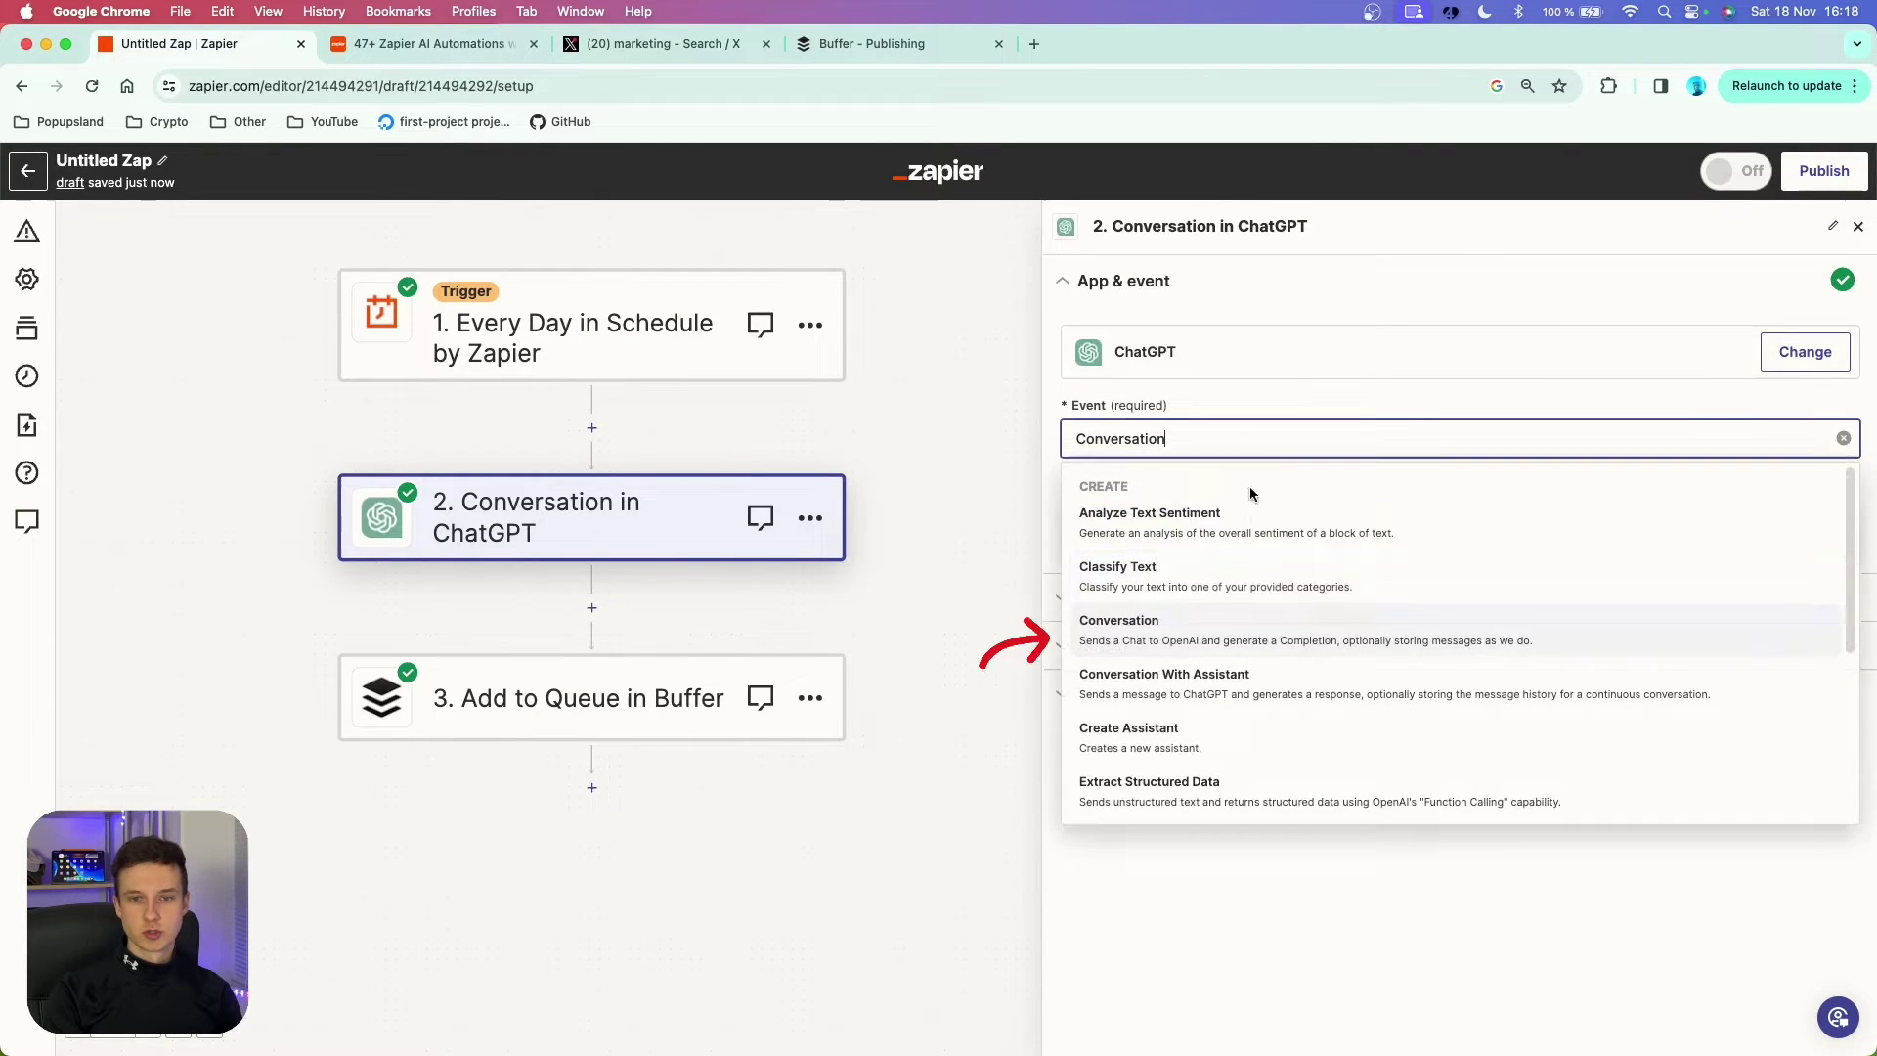
{"action": "left_click", "coordinate": [1251, 624]}
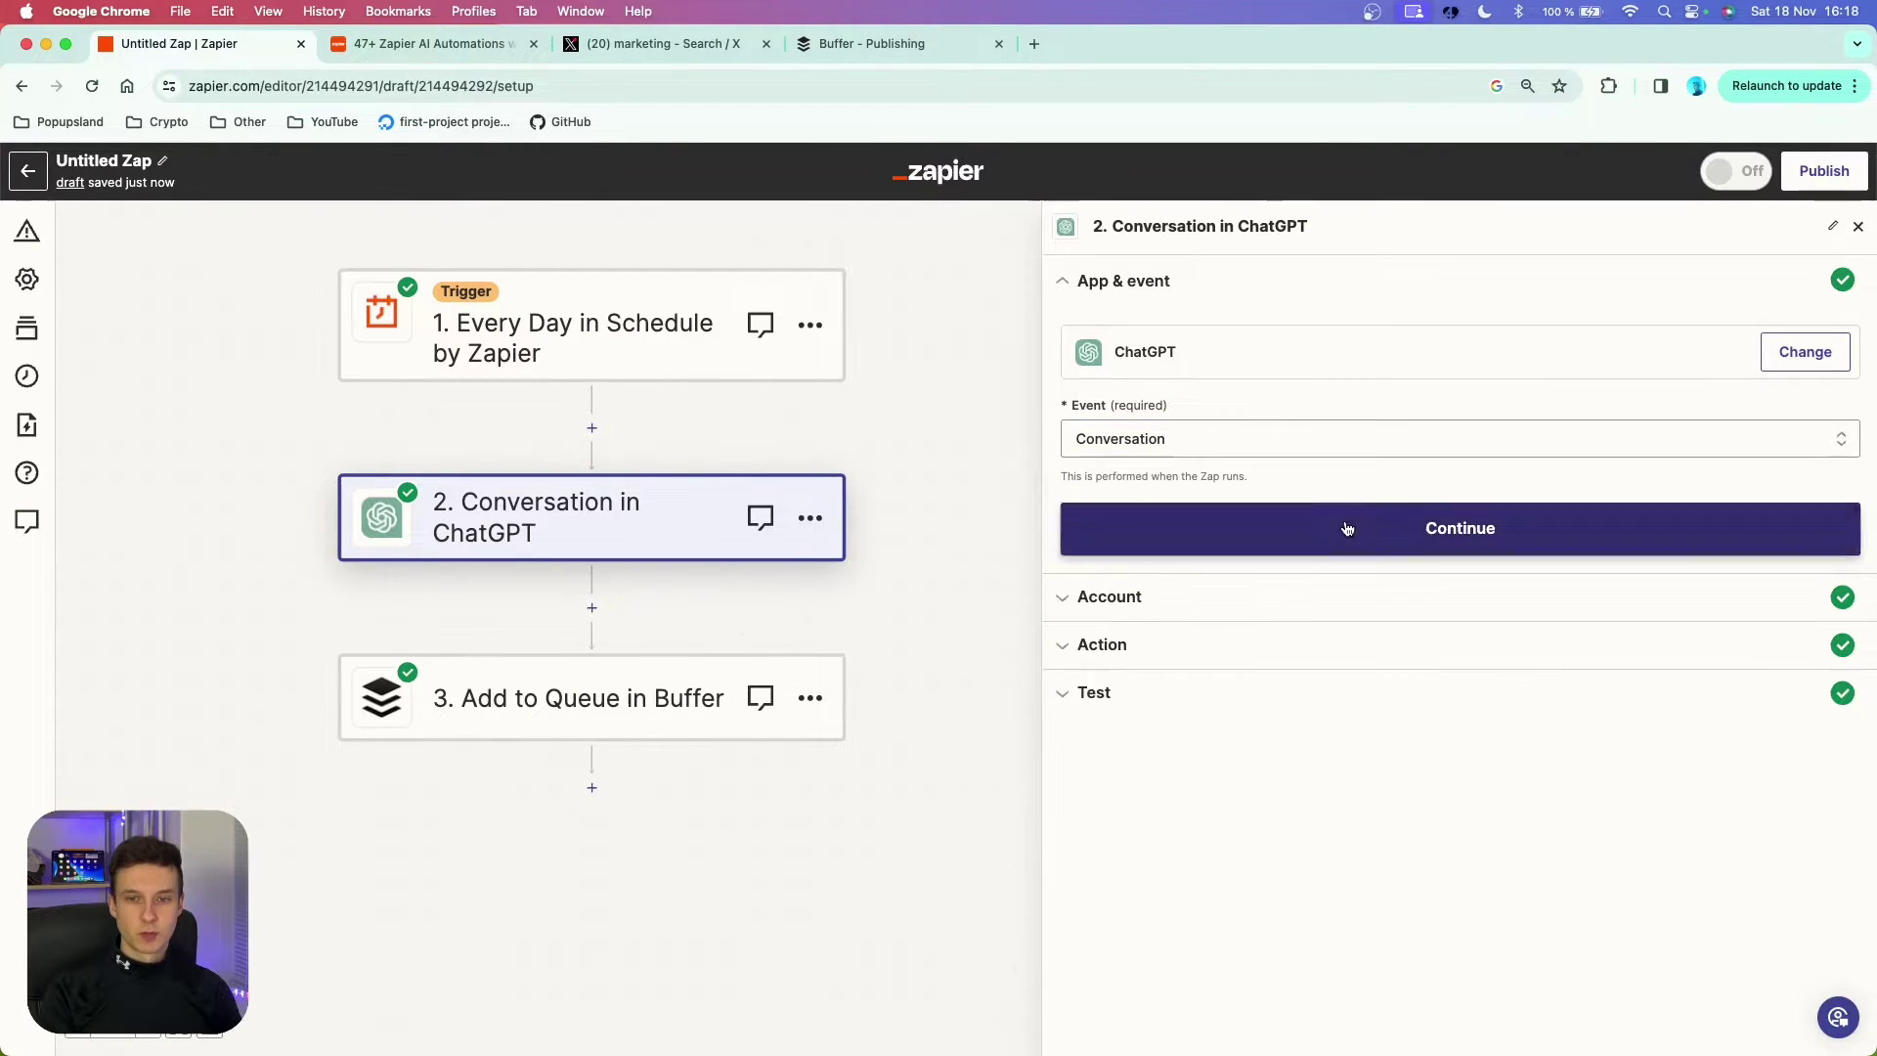
{"action": "left_click", "coordinate": [1345, 528]}
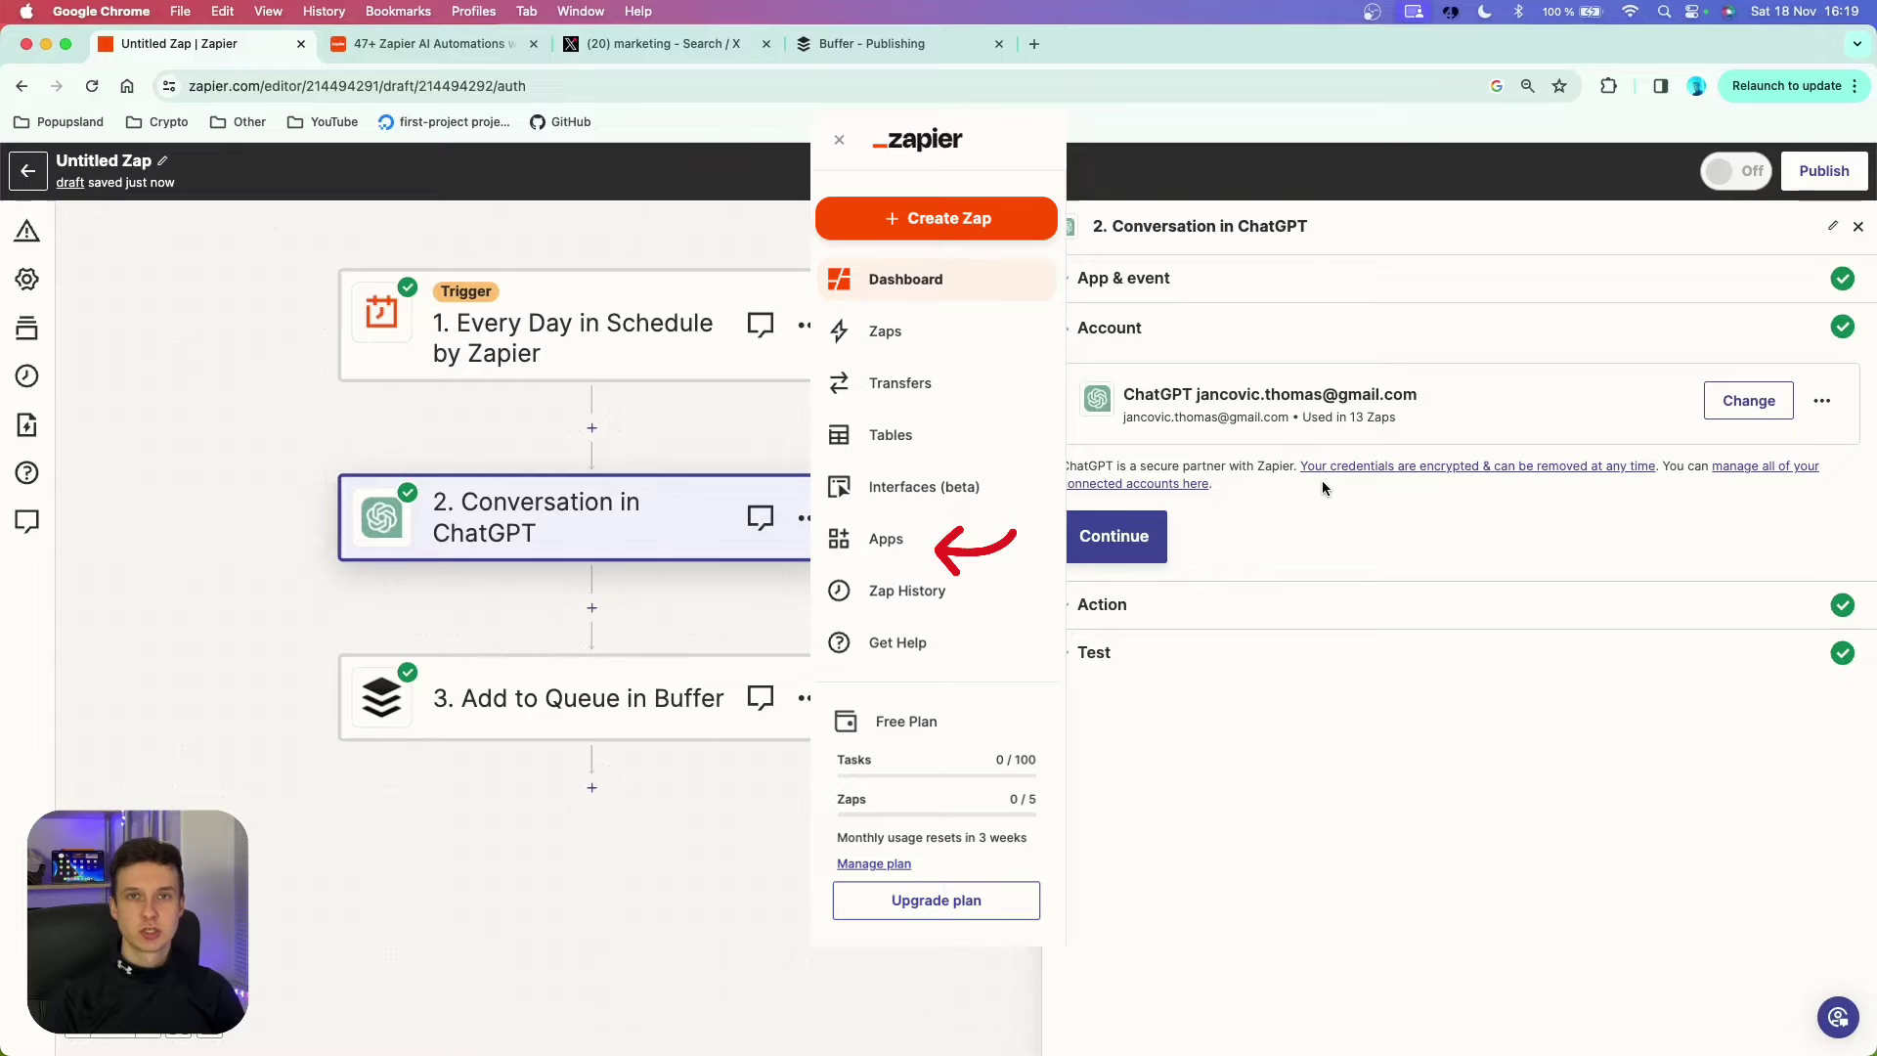
{"action": "left_click", "coordinate": [1105, 540]}
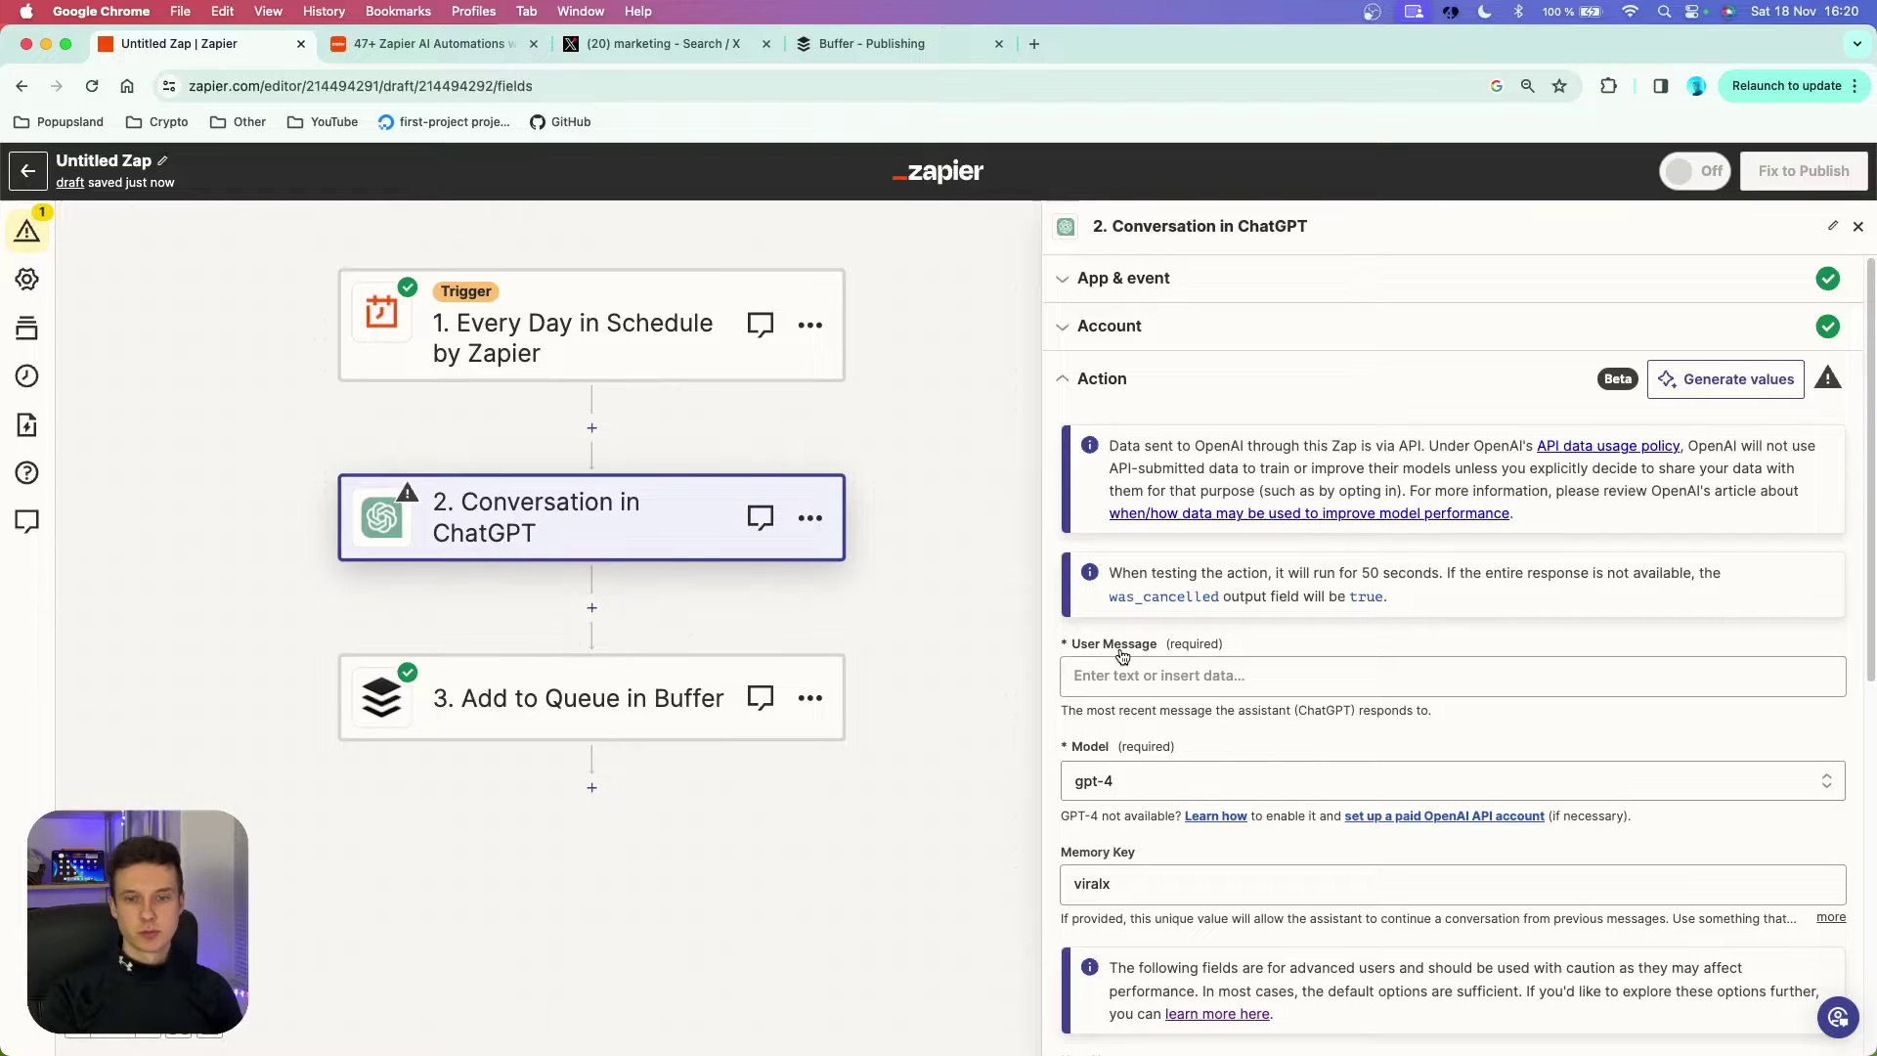
- Copy the viral X (Twitter) posts prompt from the Notion automations database into the ChatGPT action's User Message in Zapier
{"action": "key", "text": "ctrl+Tab"}
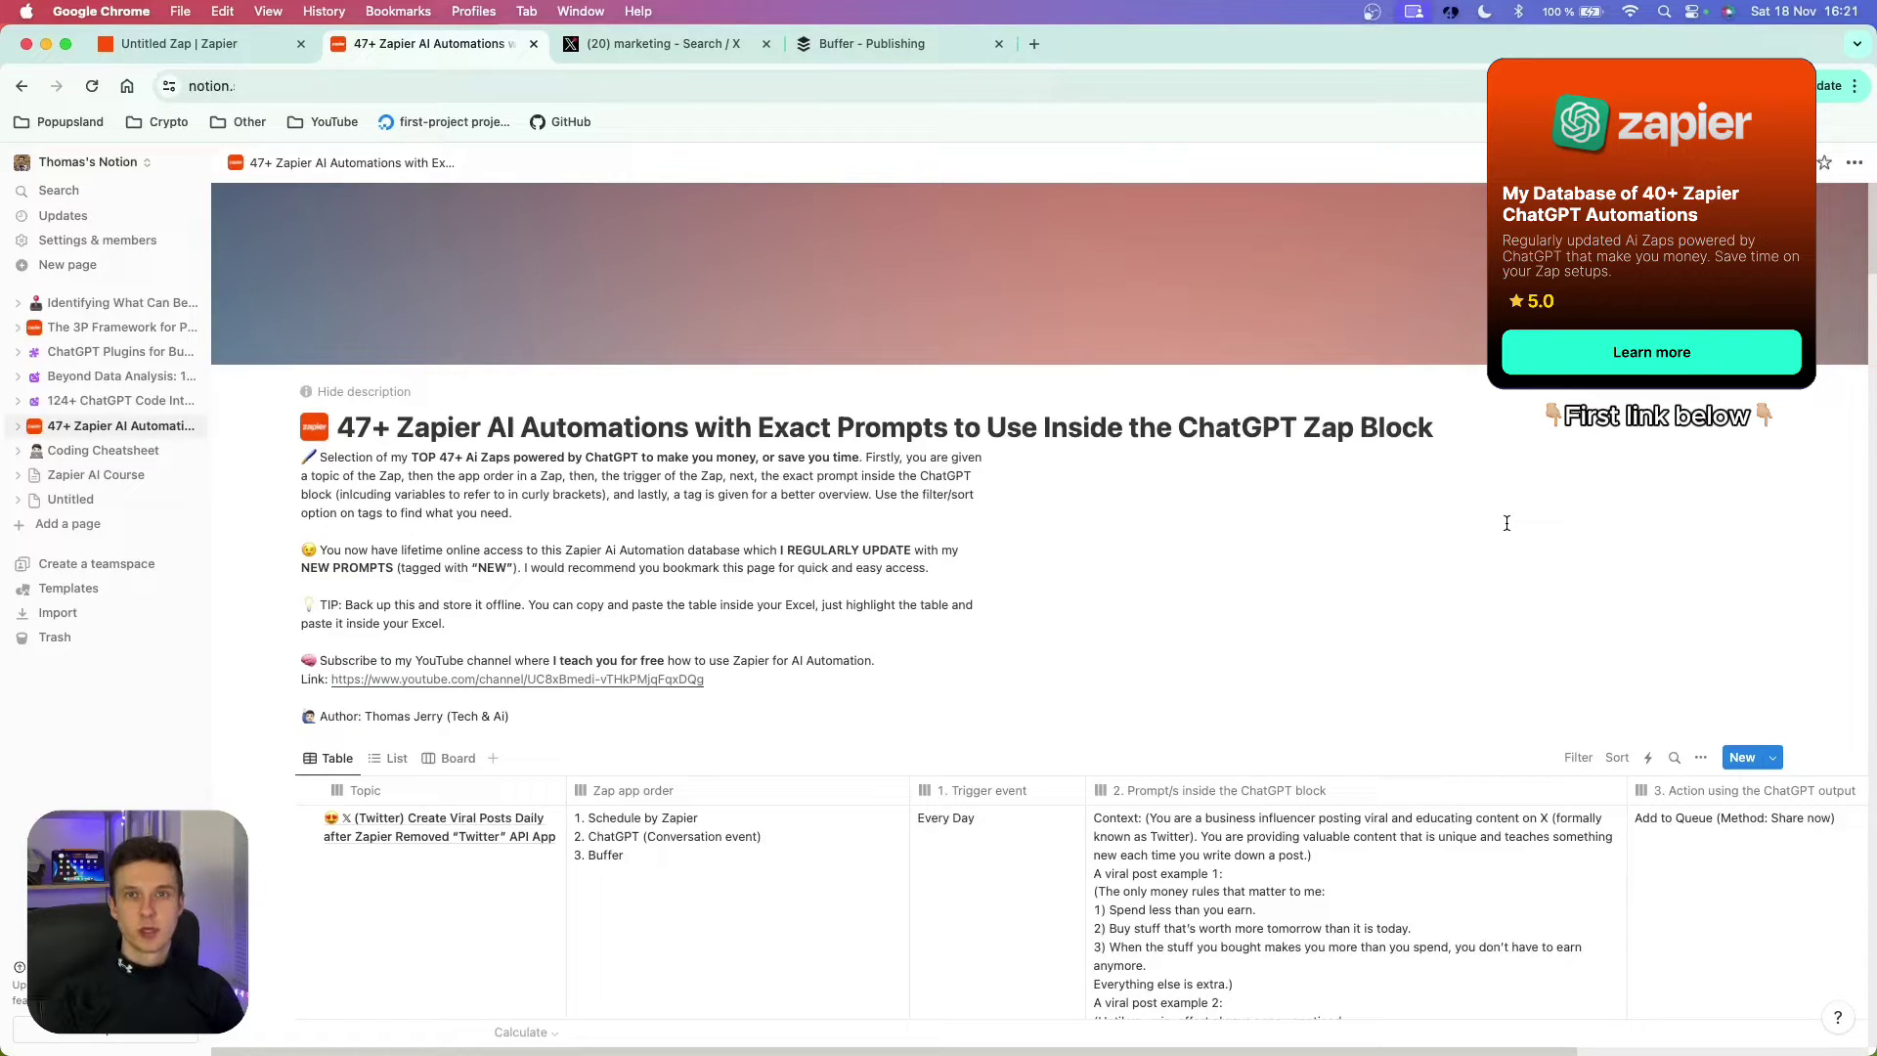
{"action": "scroll", "coordinate": [1183, 219], "scroll_direction": "down", "scroll_amount": 5}
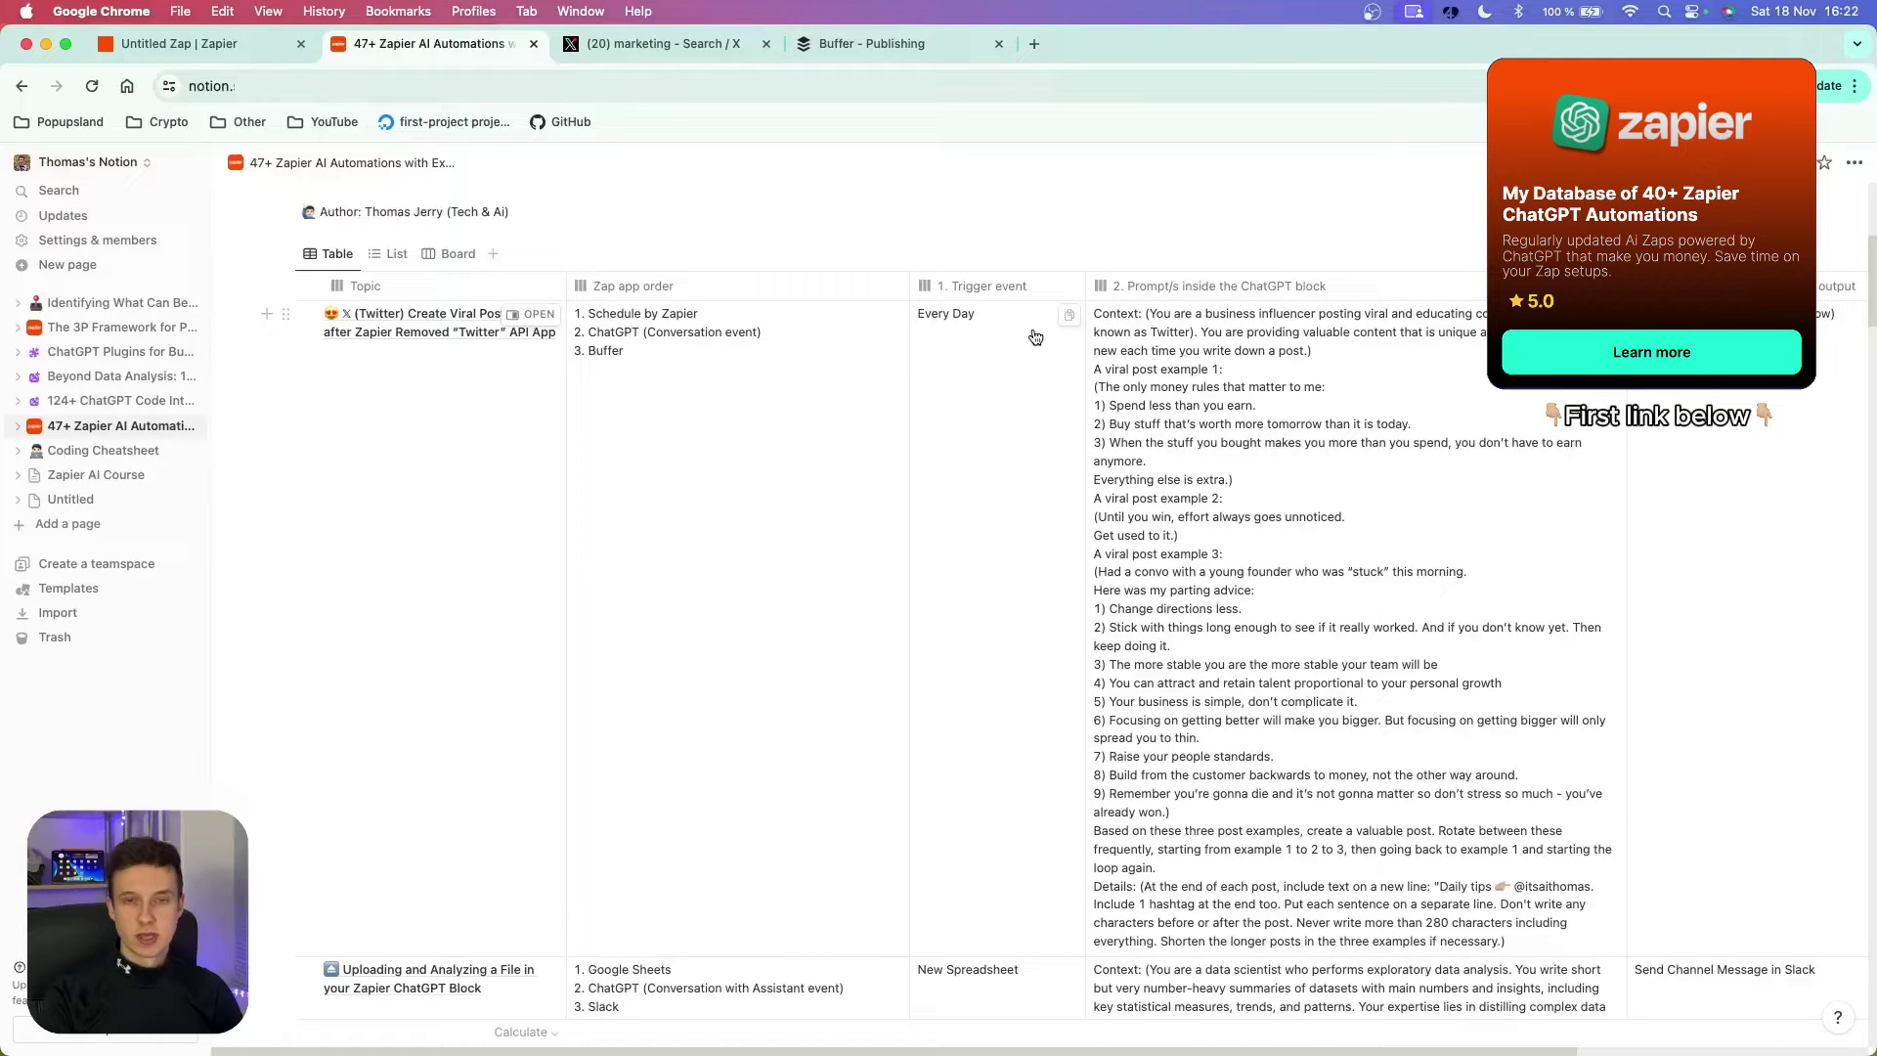
{"action": "left_click", "coordinate": [1332, 489]}
{"action": "key", "text": "ctrl+a"}
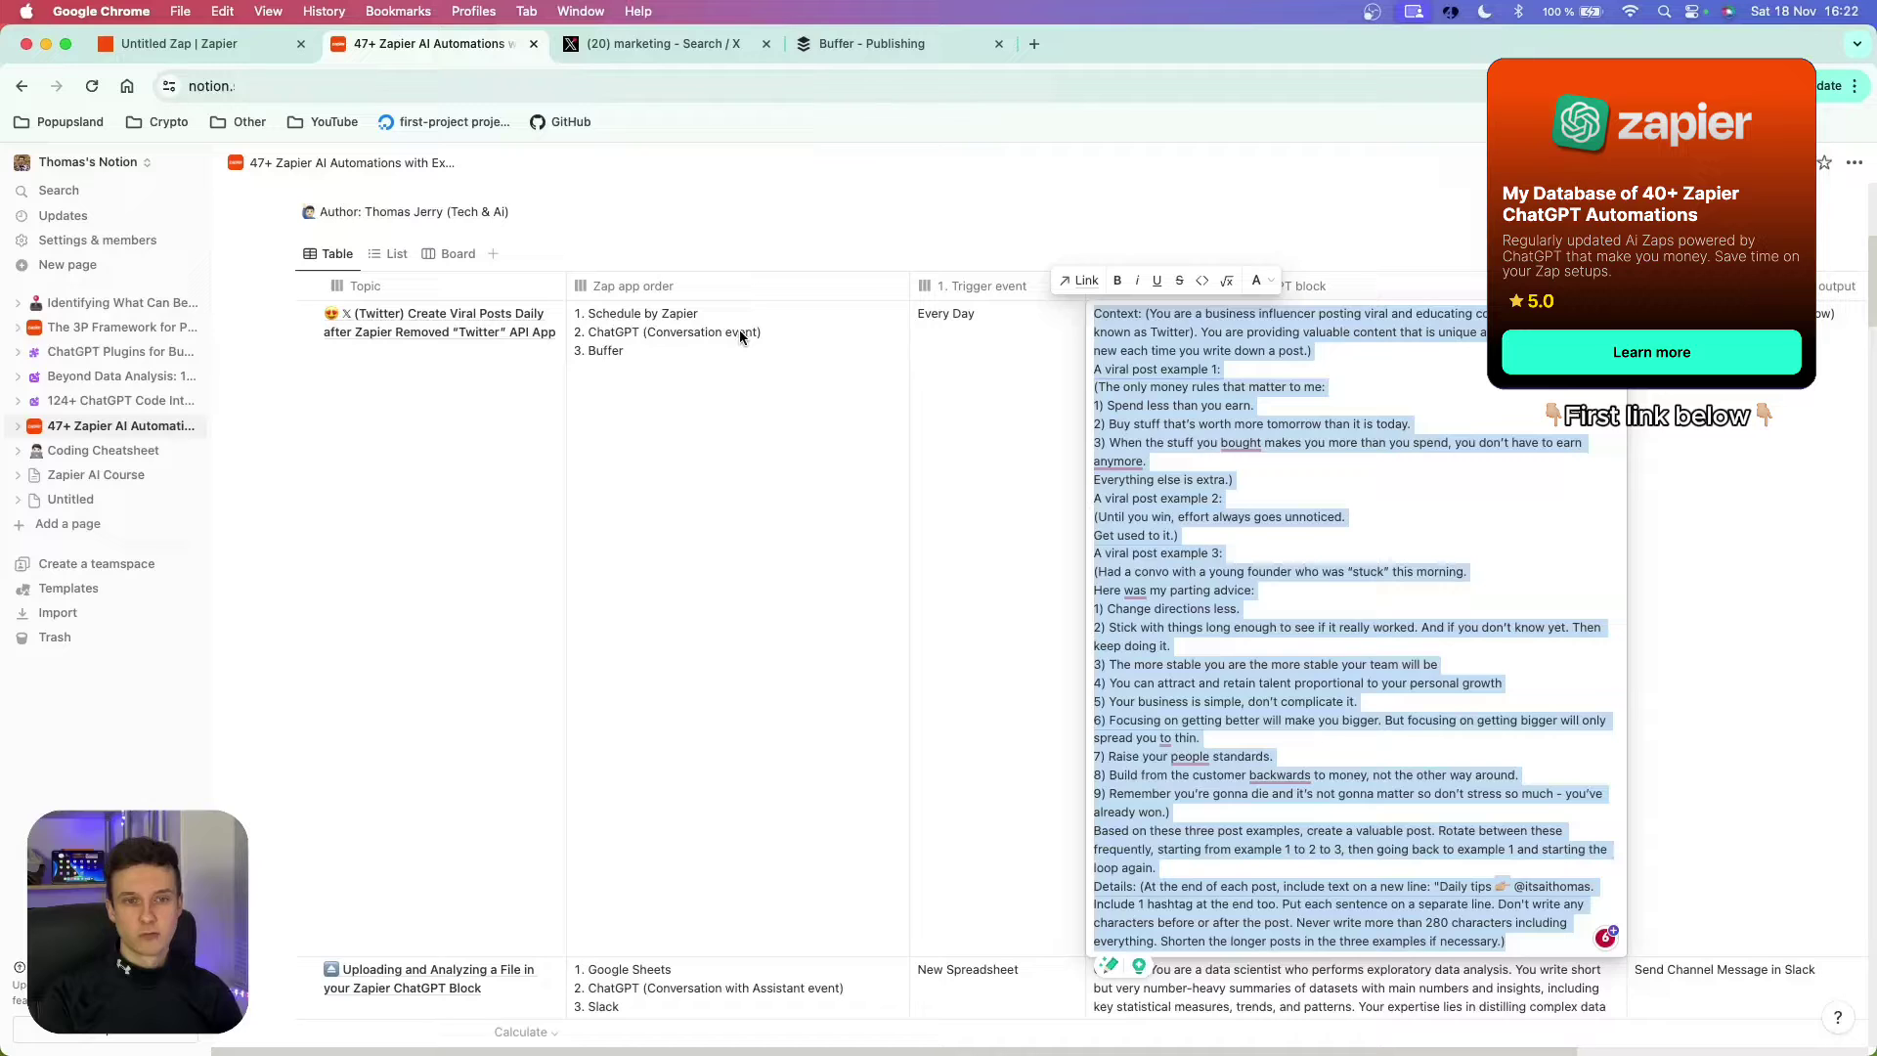
{"action": "key", "text": "Escape"}
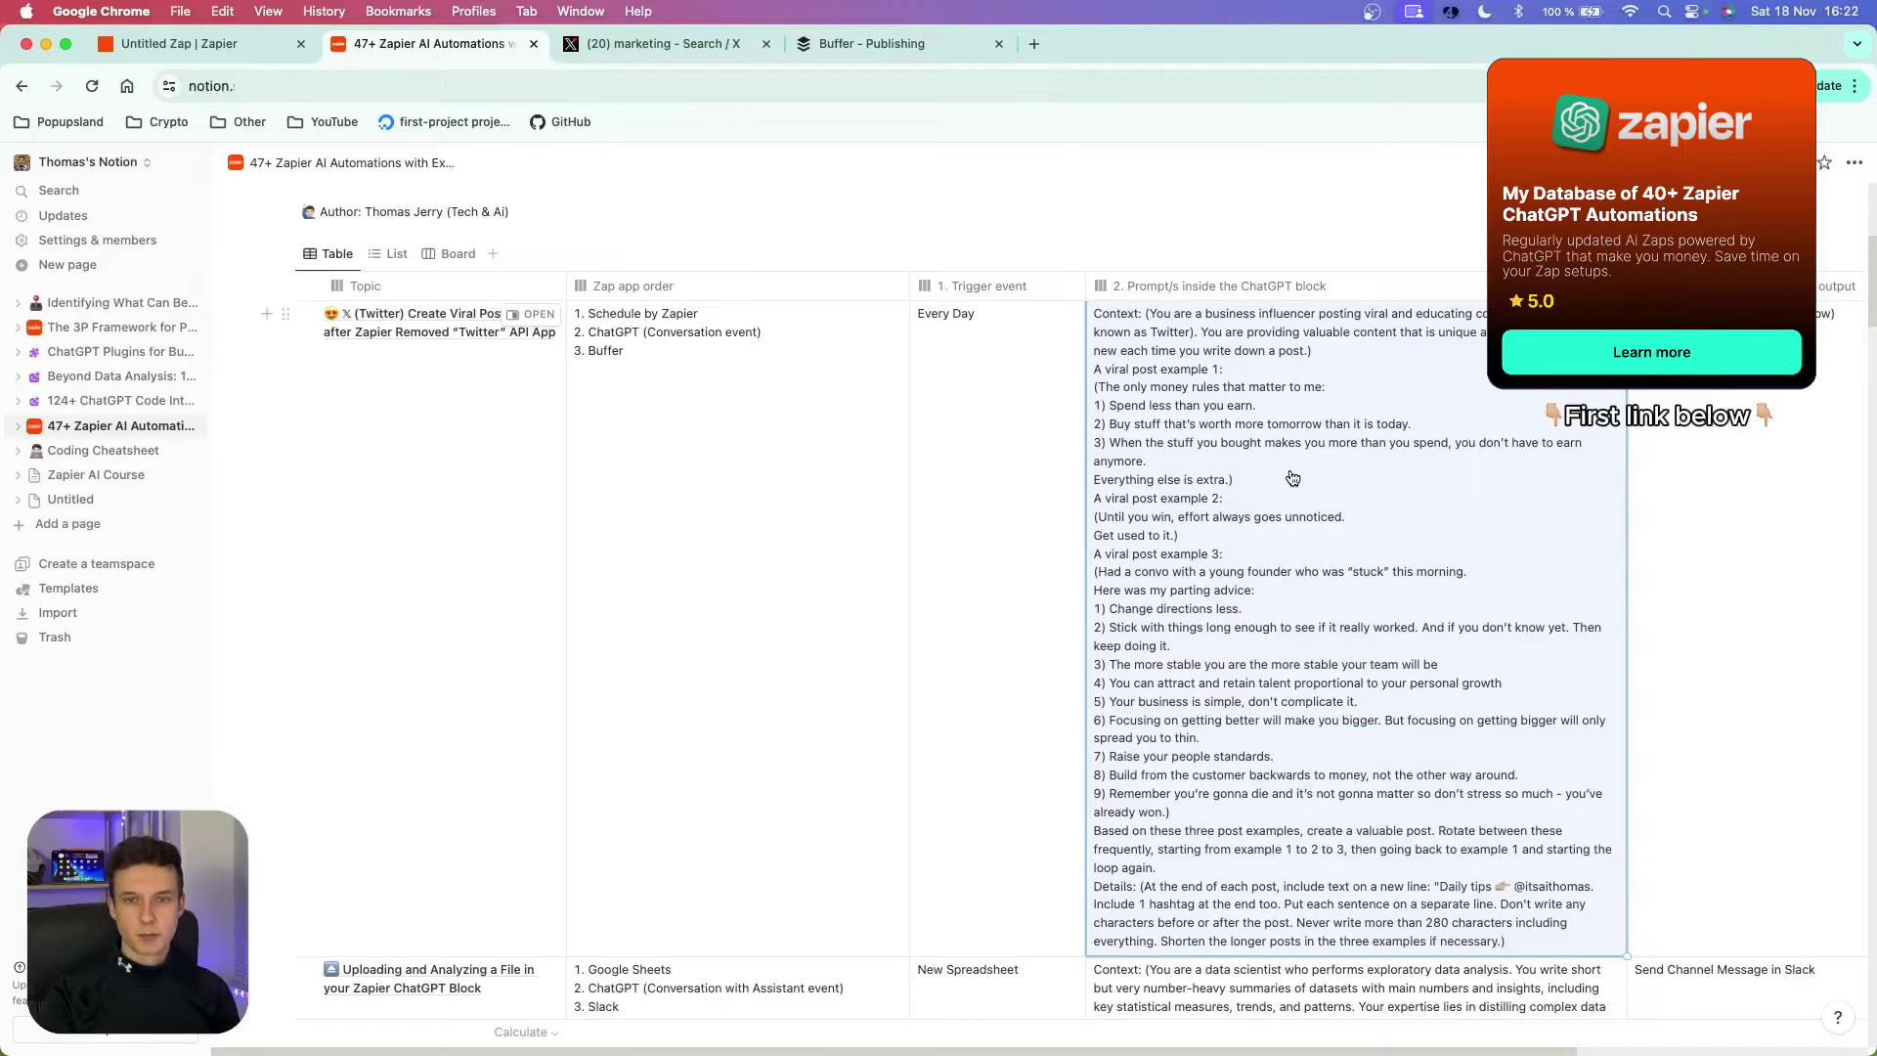
{"action": "key", "text": "ctrl+shift+Tab"}
{"action": "scroll", "coordinate": [1321, 648], "scroll_direction": "down", "scroll_amount": 2}
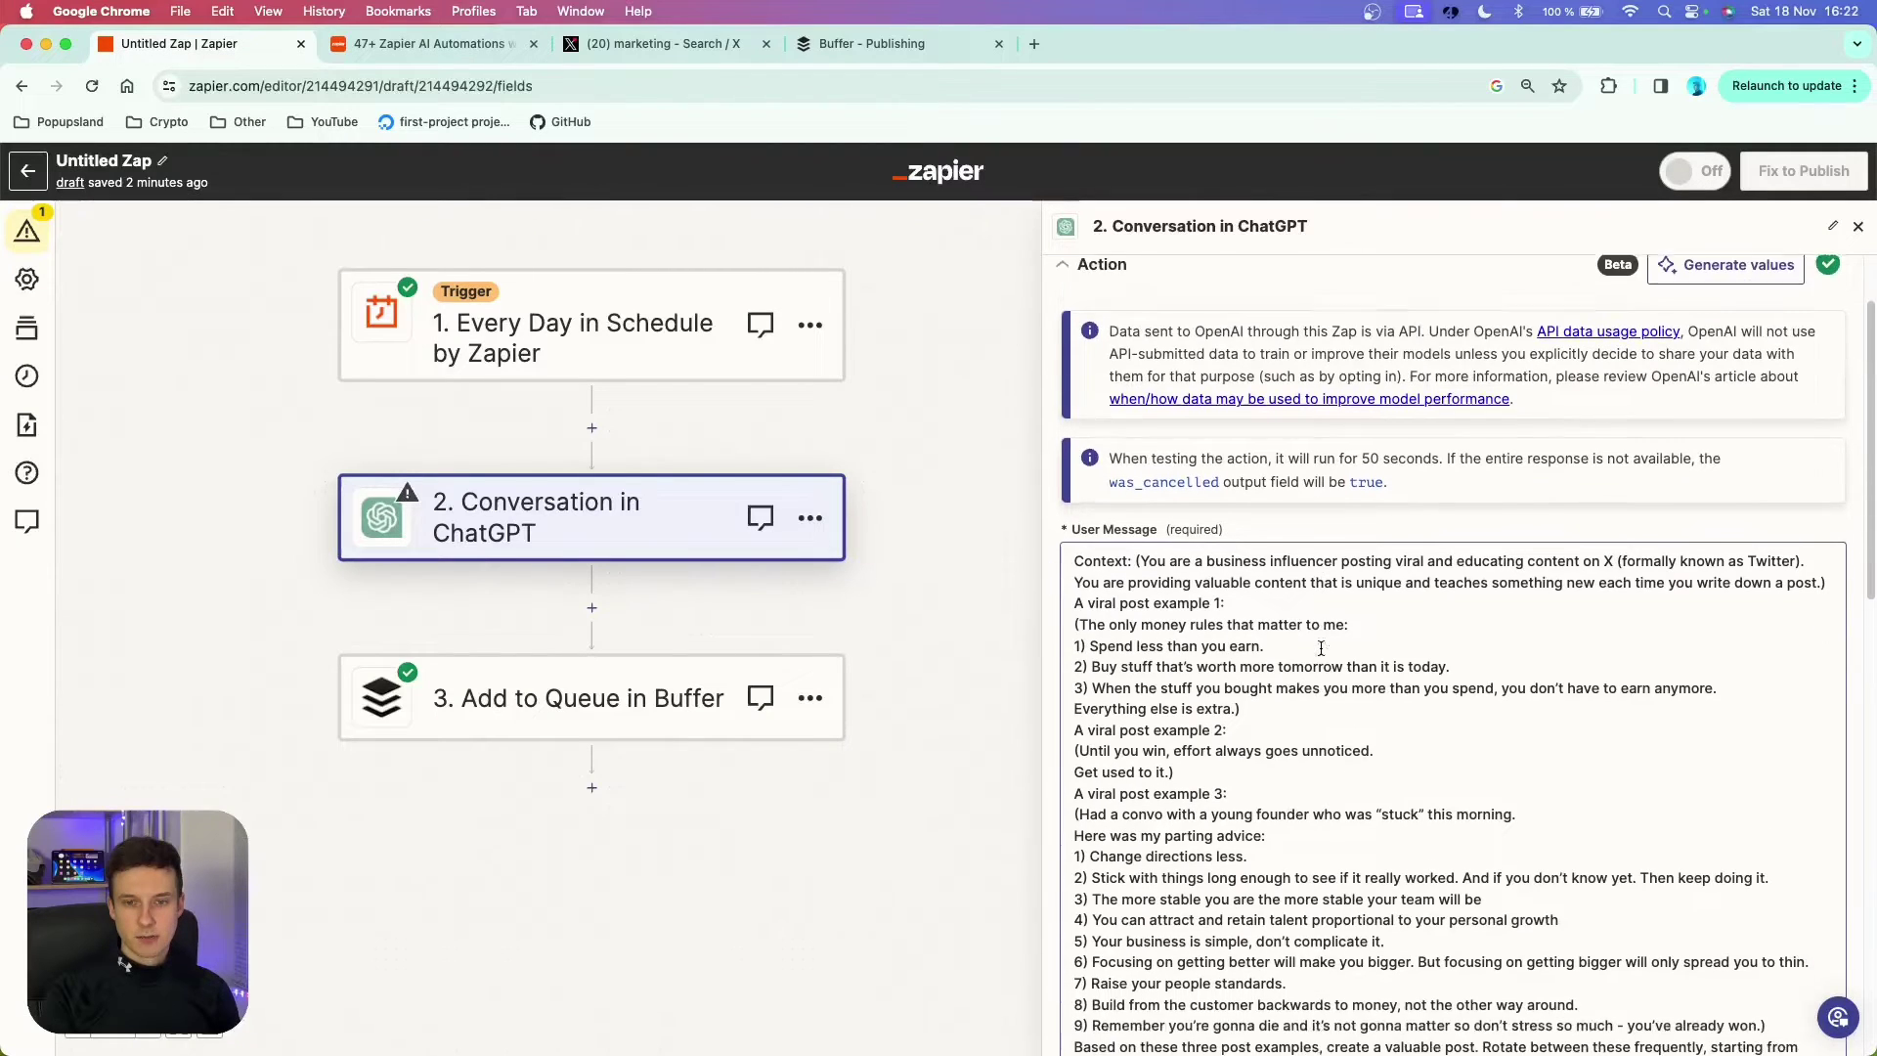
- Examine the prompt's context, its three viral post examples and the instruction to rotate between them
{"action": "scroll", "coordinate": [1321, 648], "scroll_direction": "down", "scroll_amount": 3}
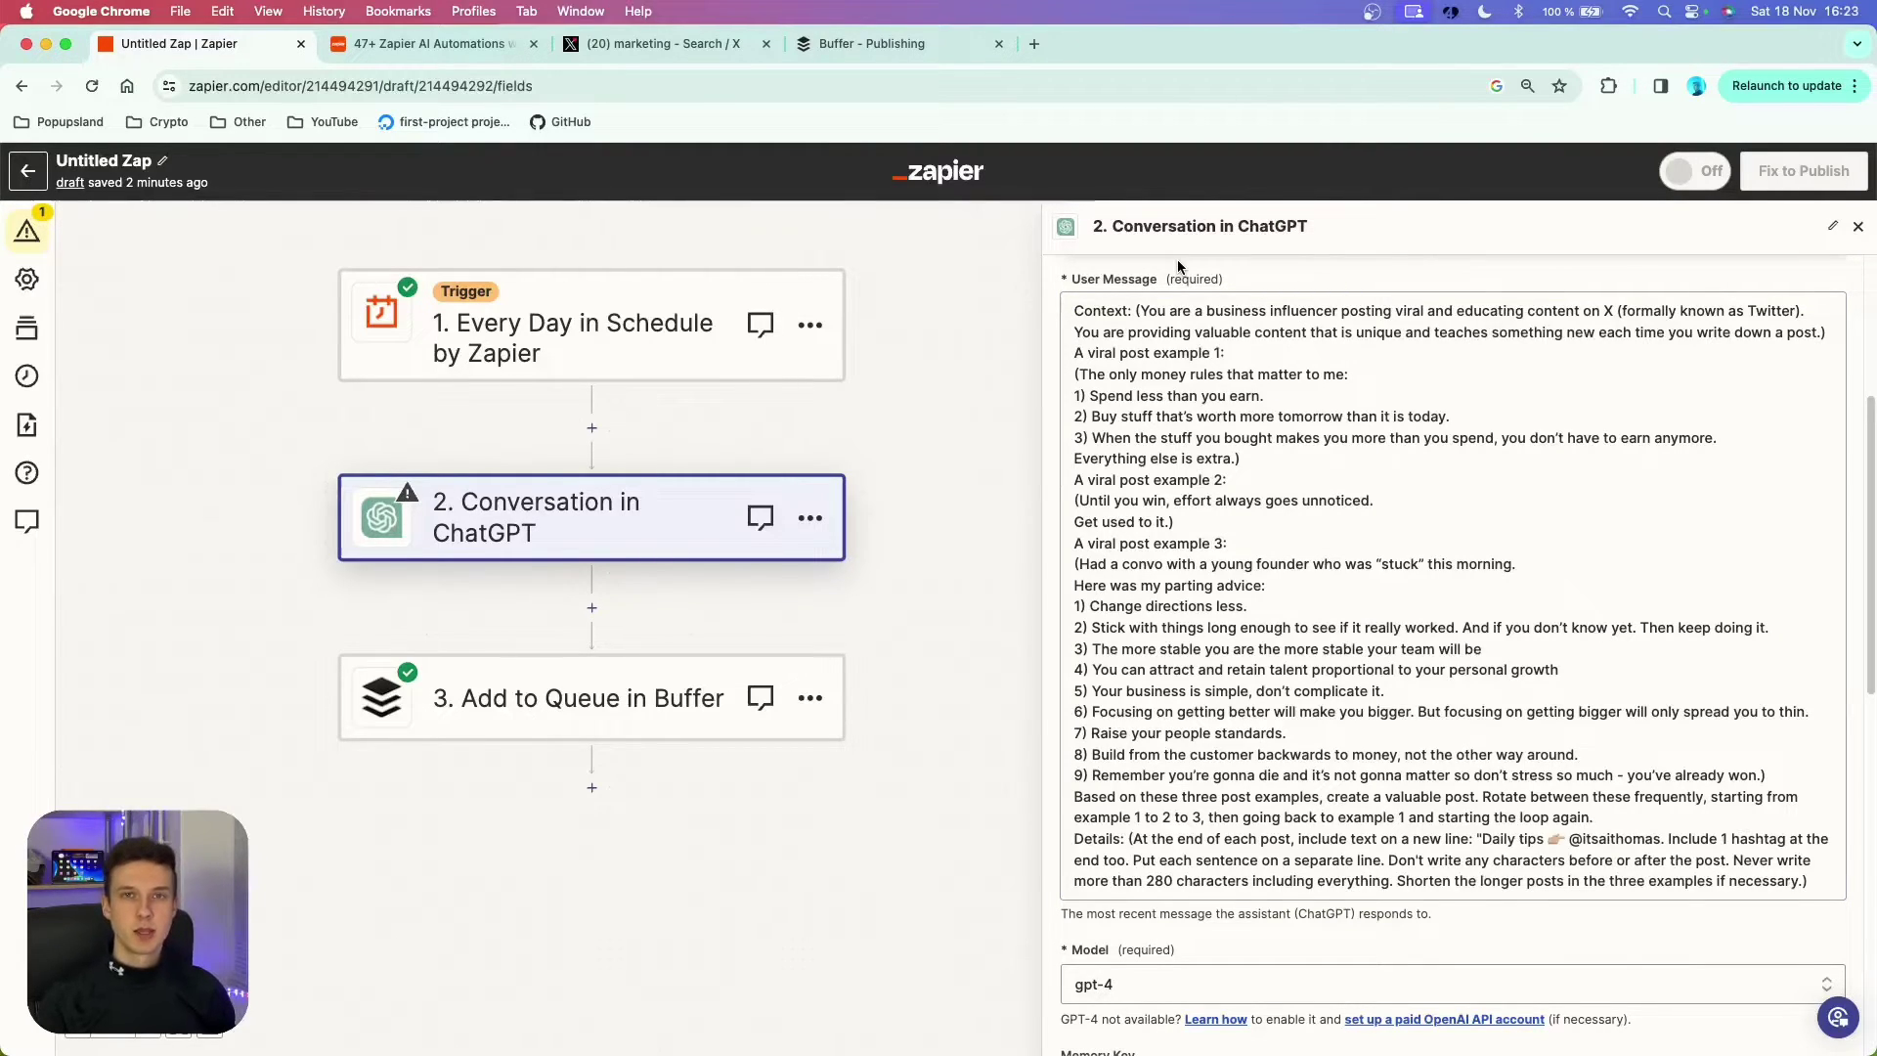
{"action": "left_click", "coordinate": [1113, 309]}
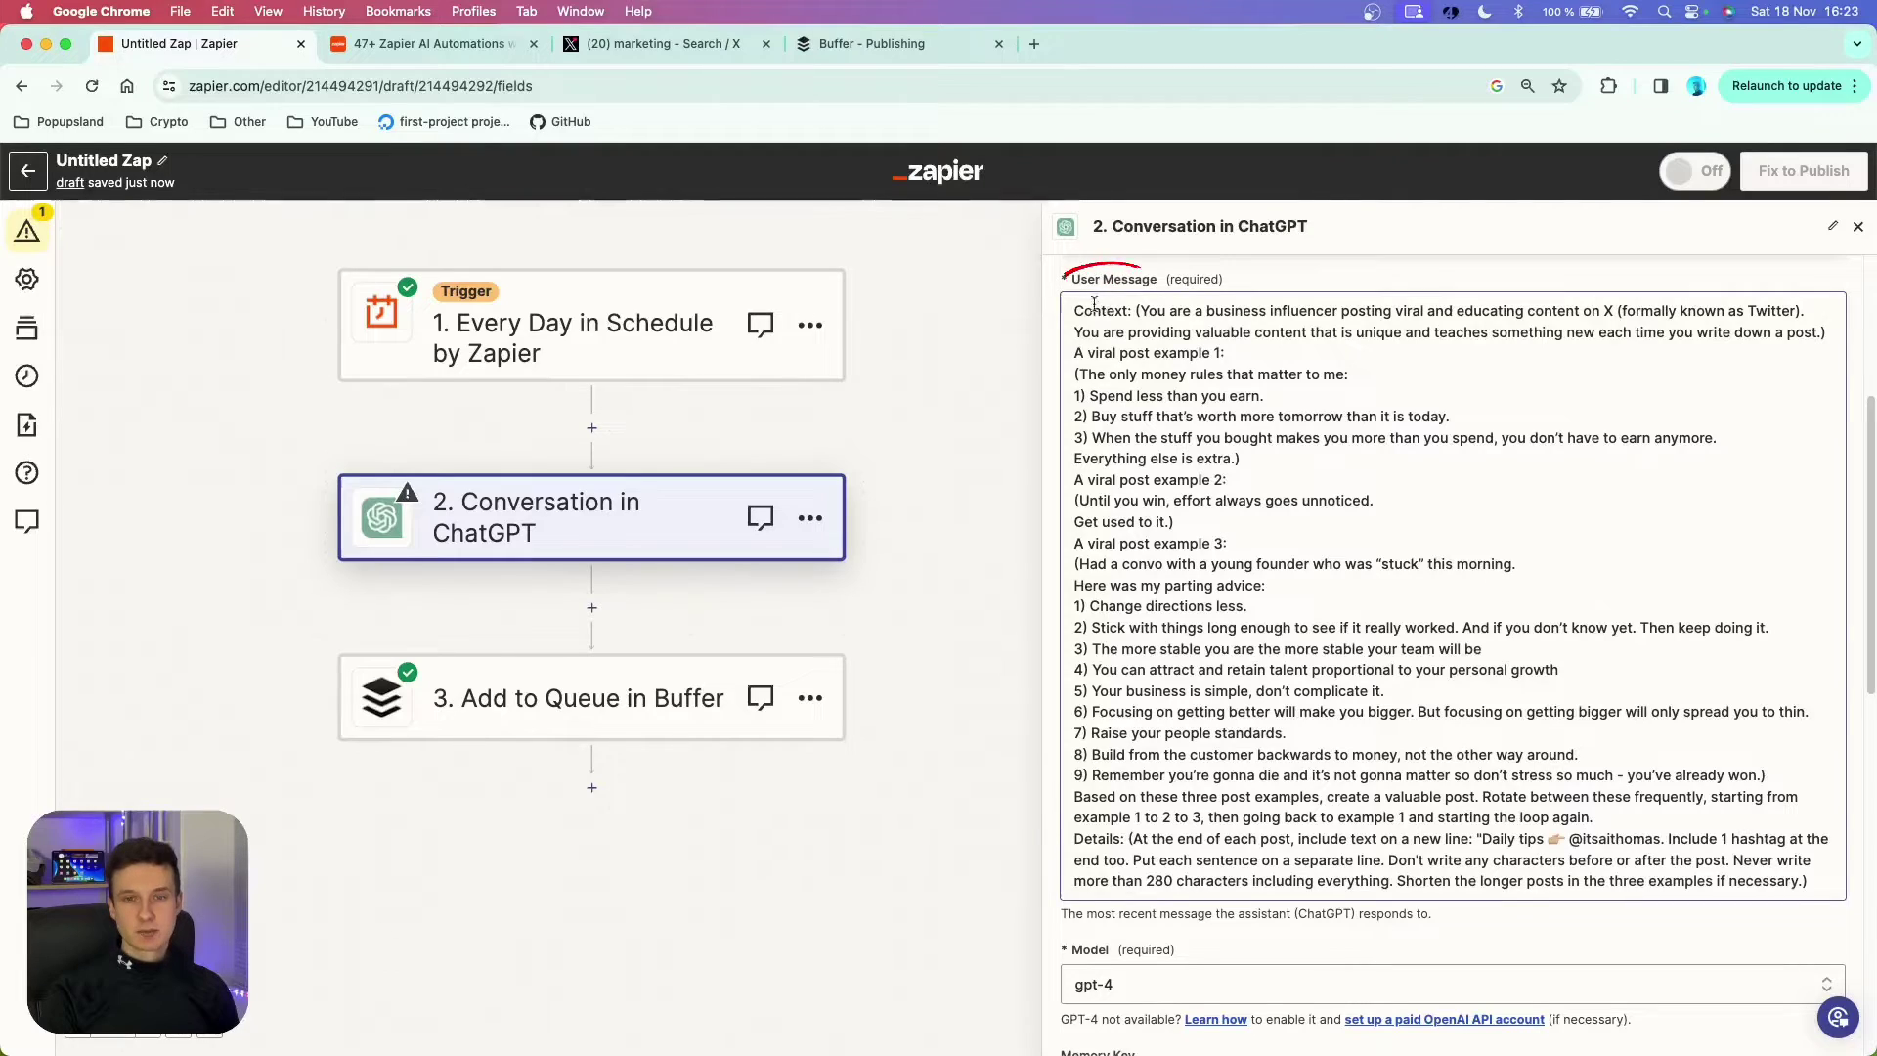
{"action": "left_click_drag", "start_coordinate": [1075, 353], "coordinate": [1234, 356]}
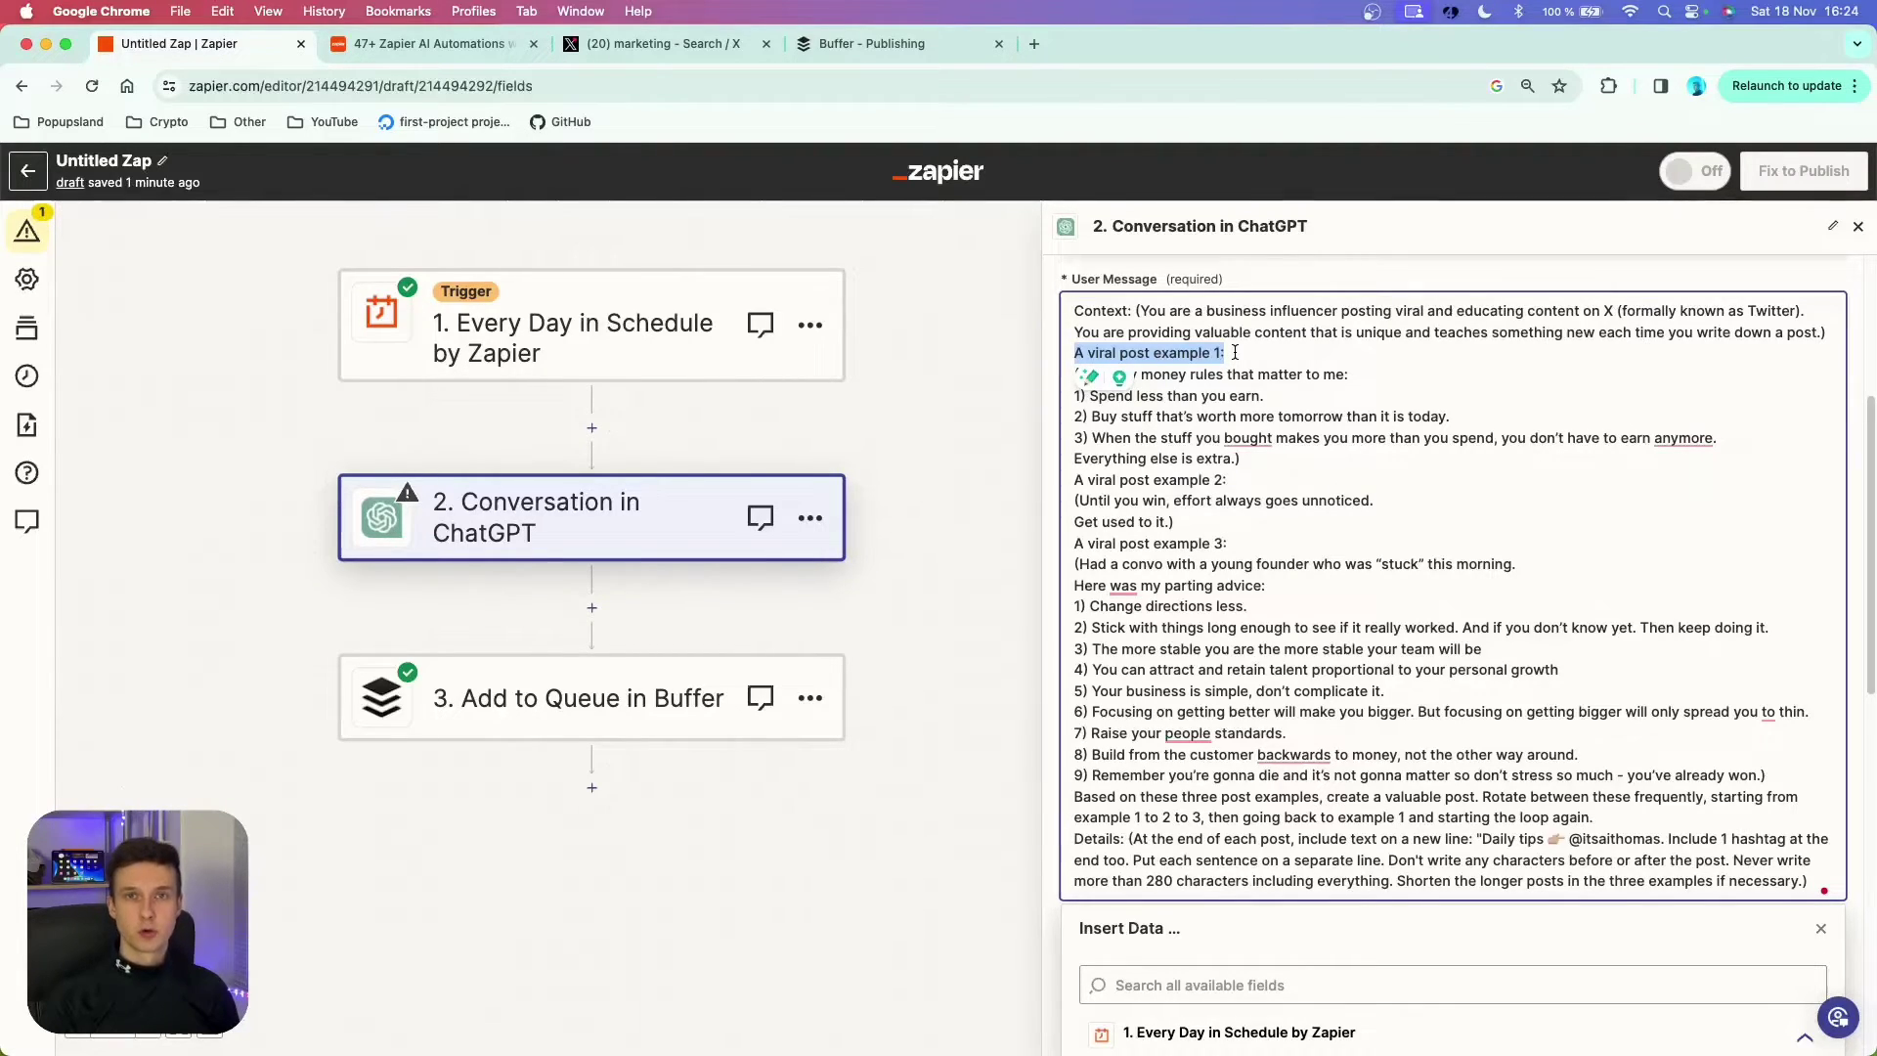
{"action": "triple_click", "coordinate": [1156, 431]}
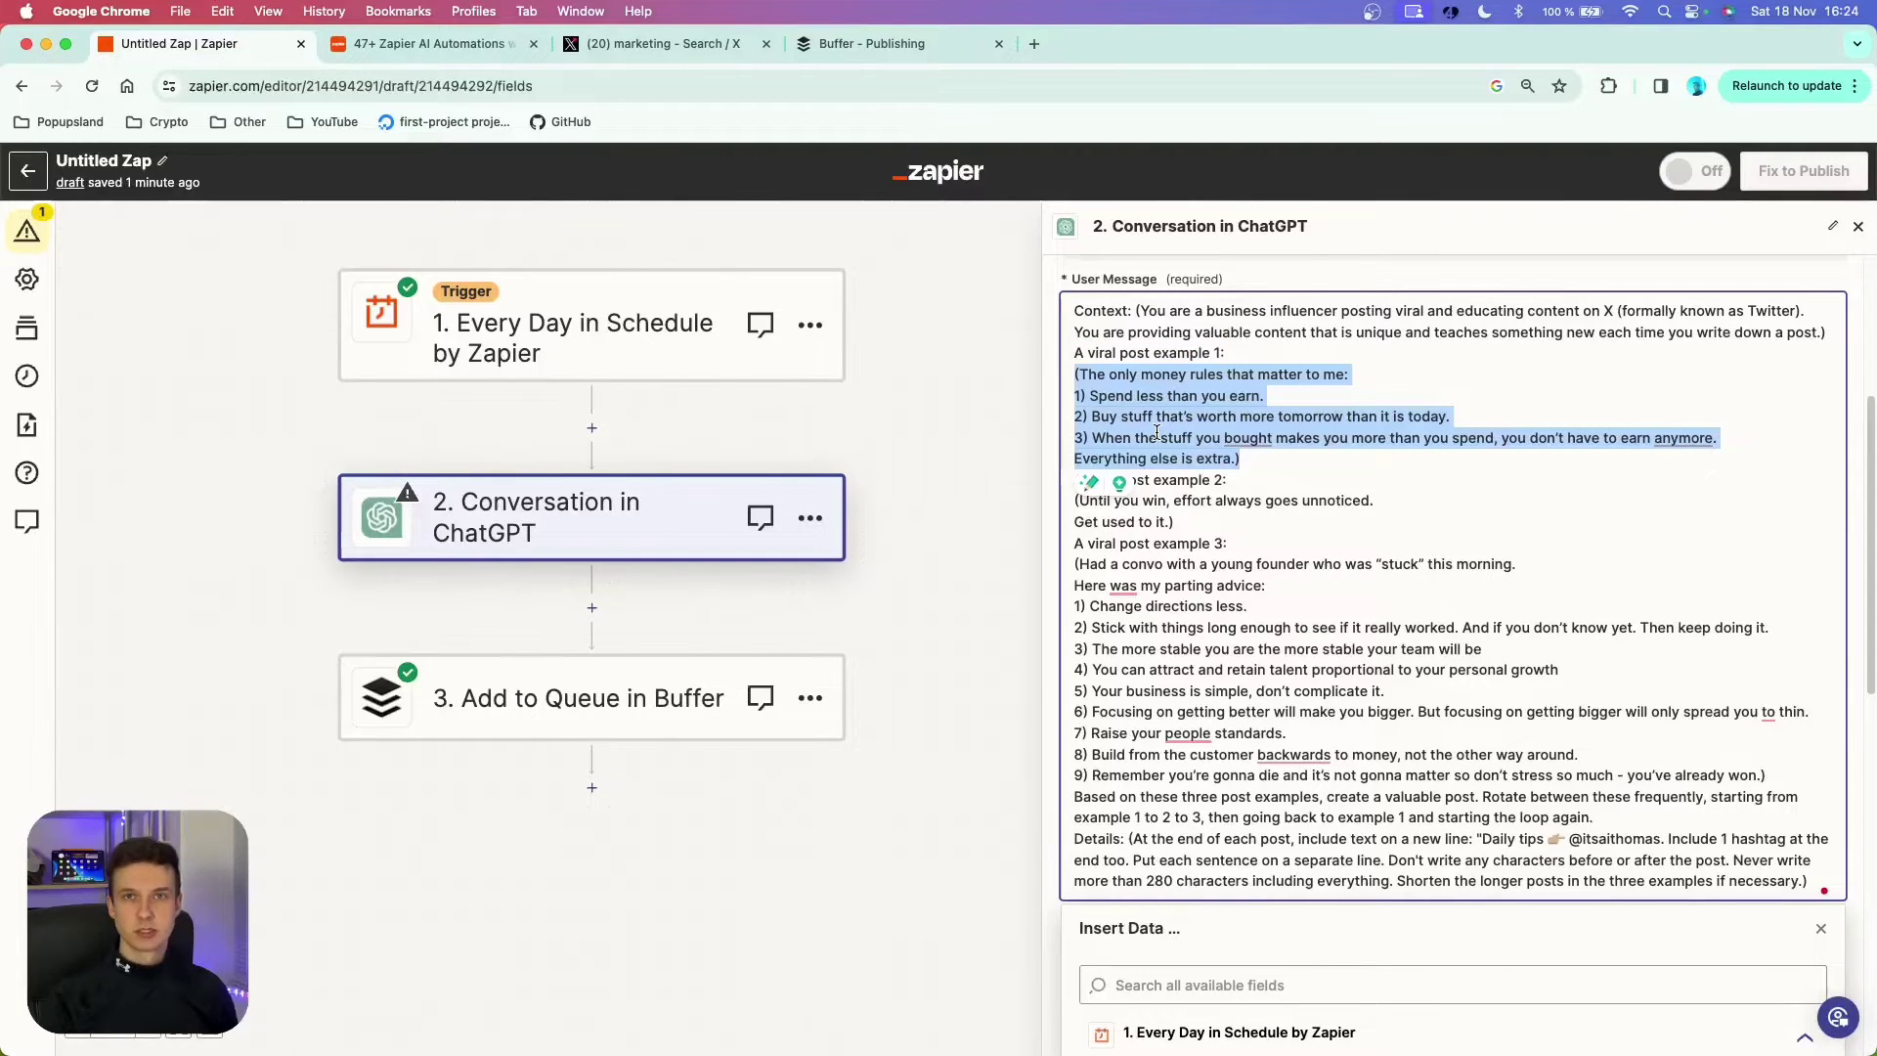
{"action": "left_click", "coordinate": [1186, 482]}
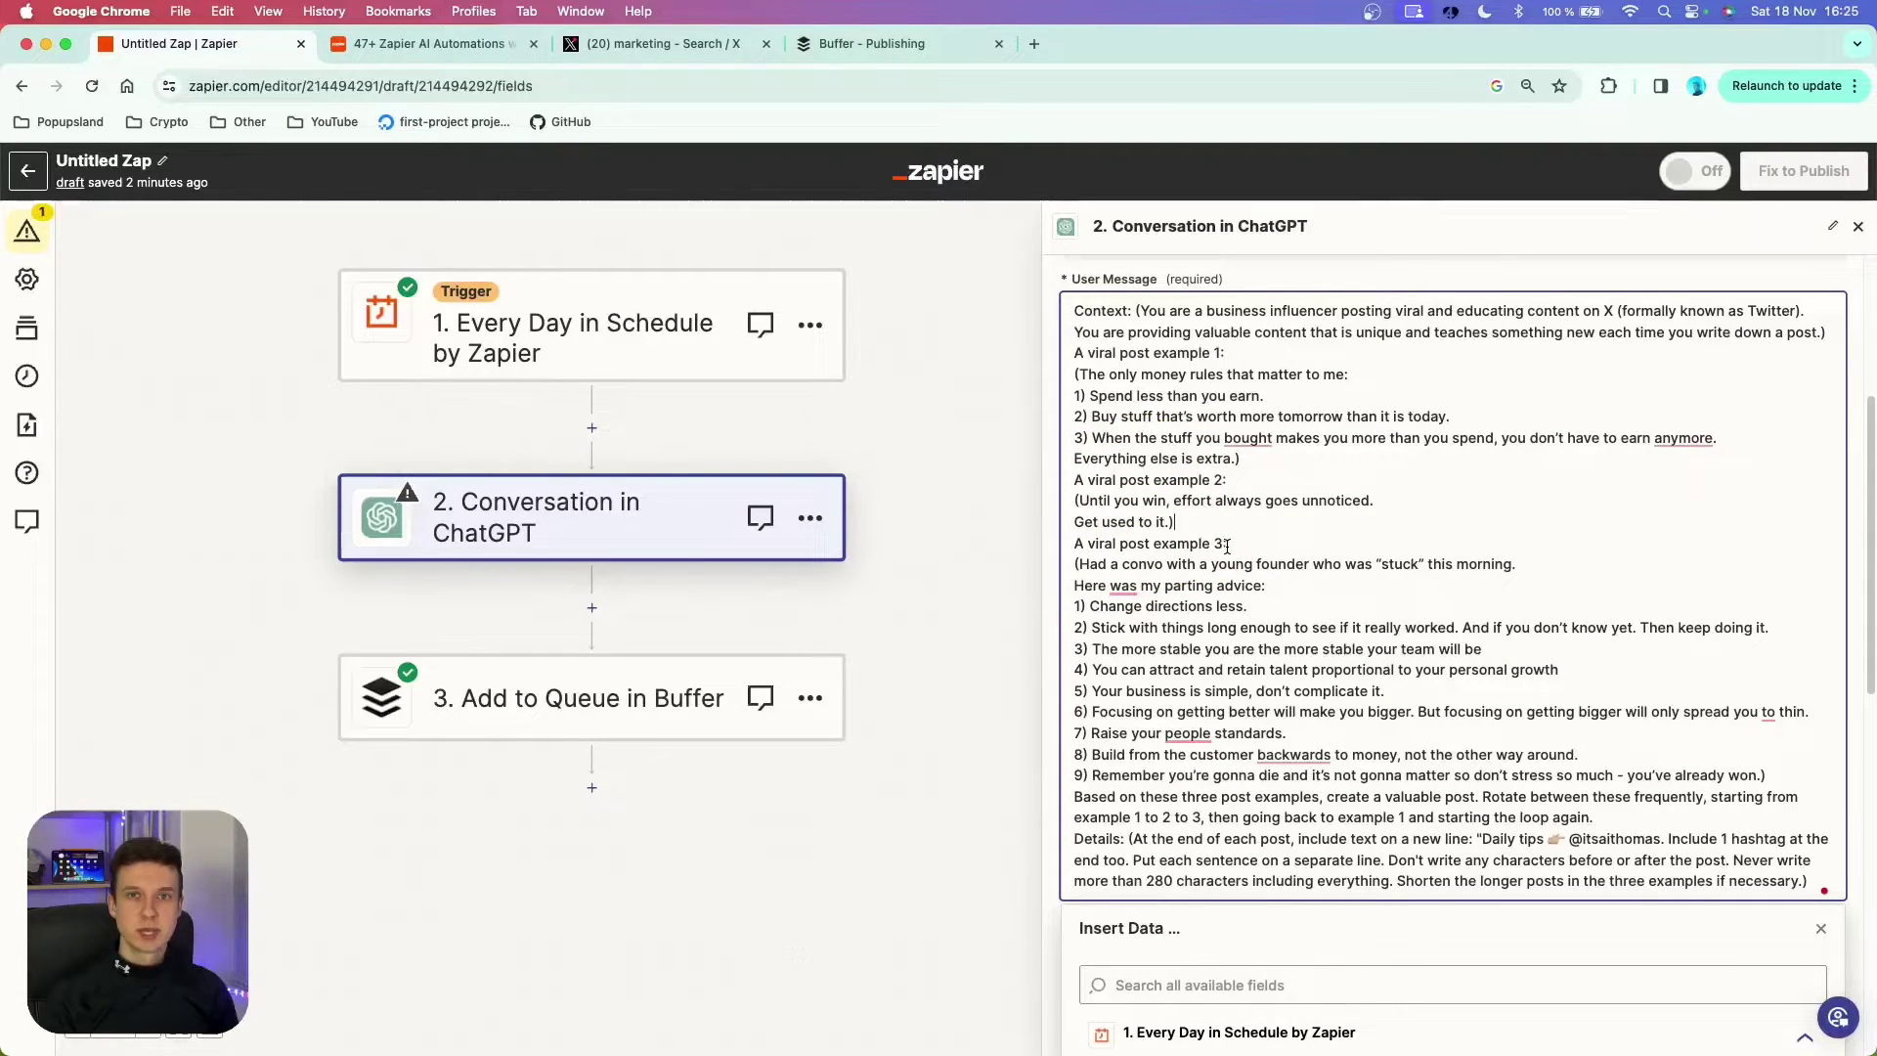
{"action": "scroll", "coordinate": [1230, 533], "scroll_direction": "down", "scroll_amount": 1}
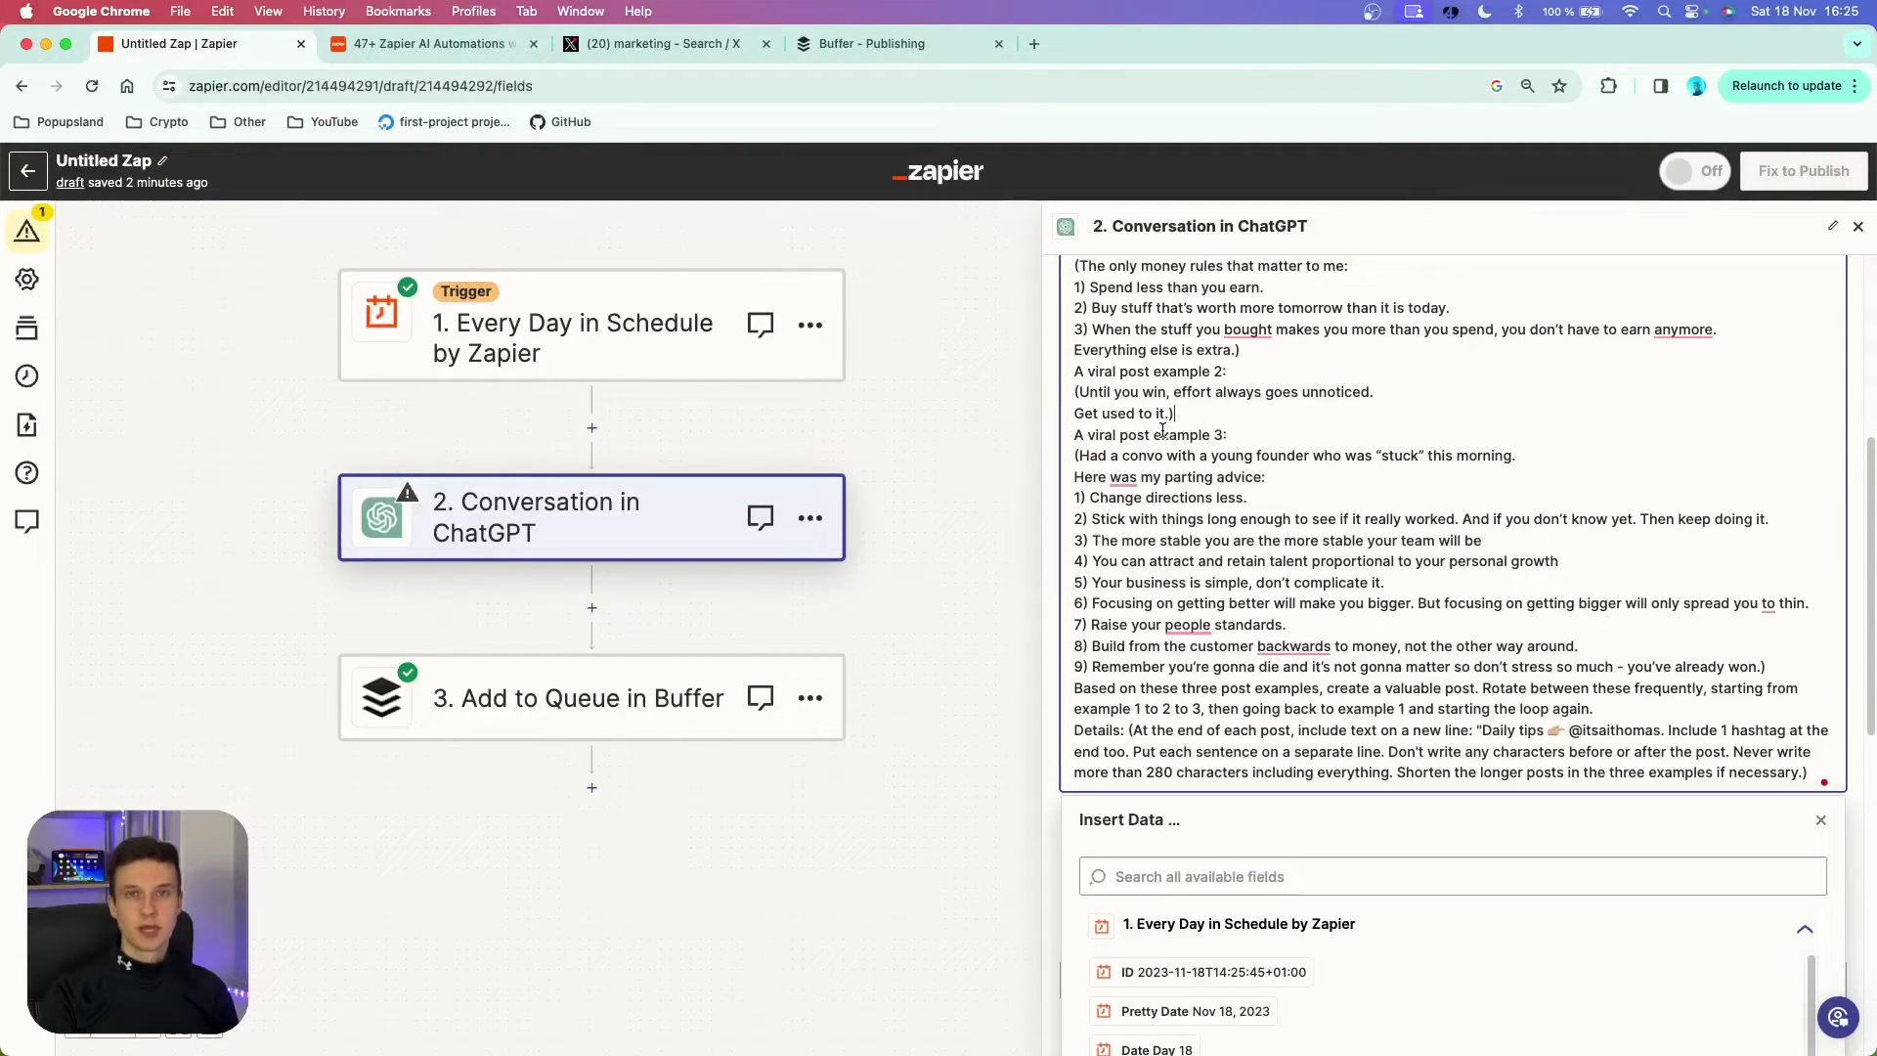
{"action": "left_click_drag", "start_coordinate": [1766, 667], "coordinate": [1092, 469]}
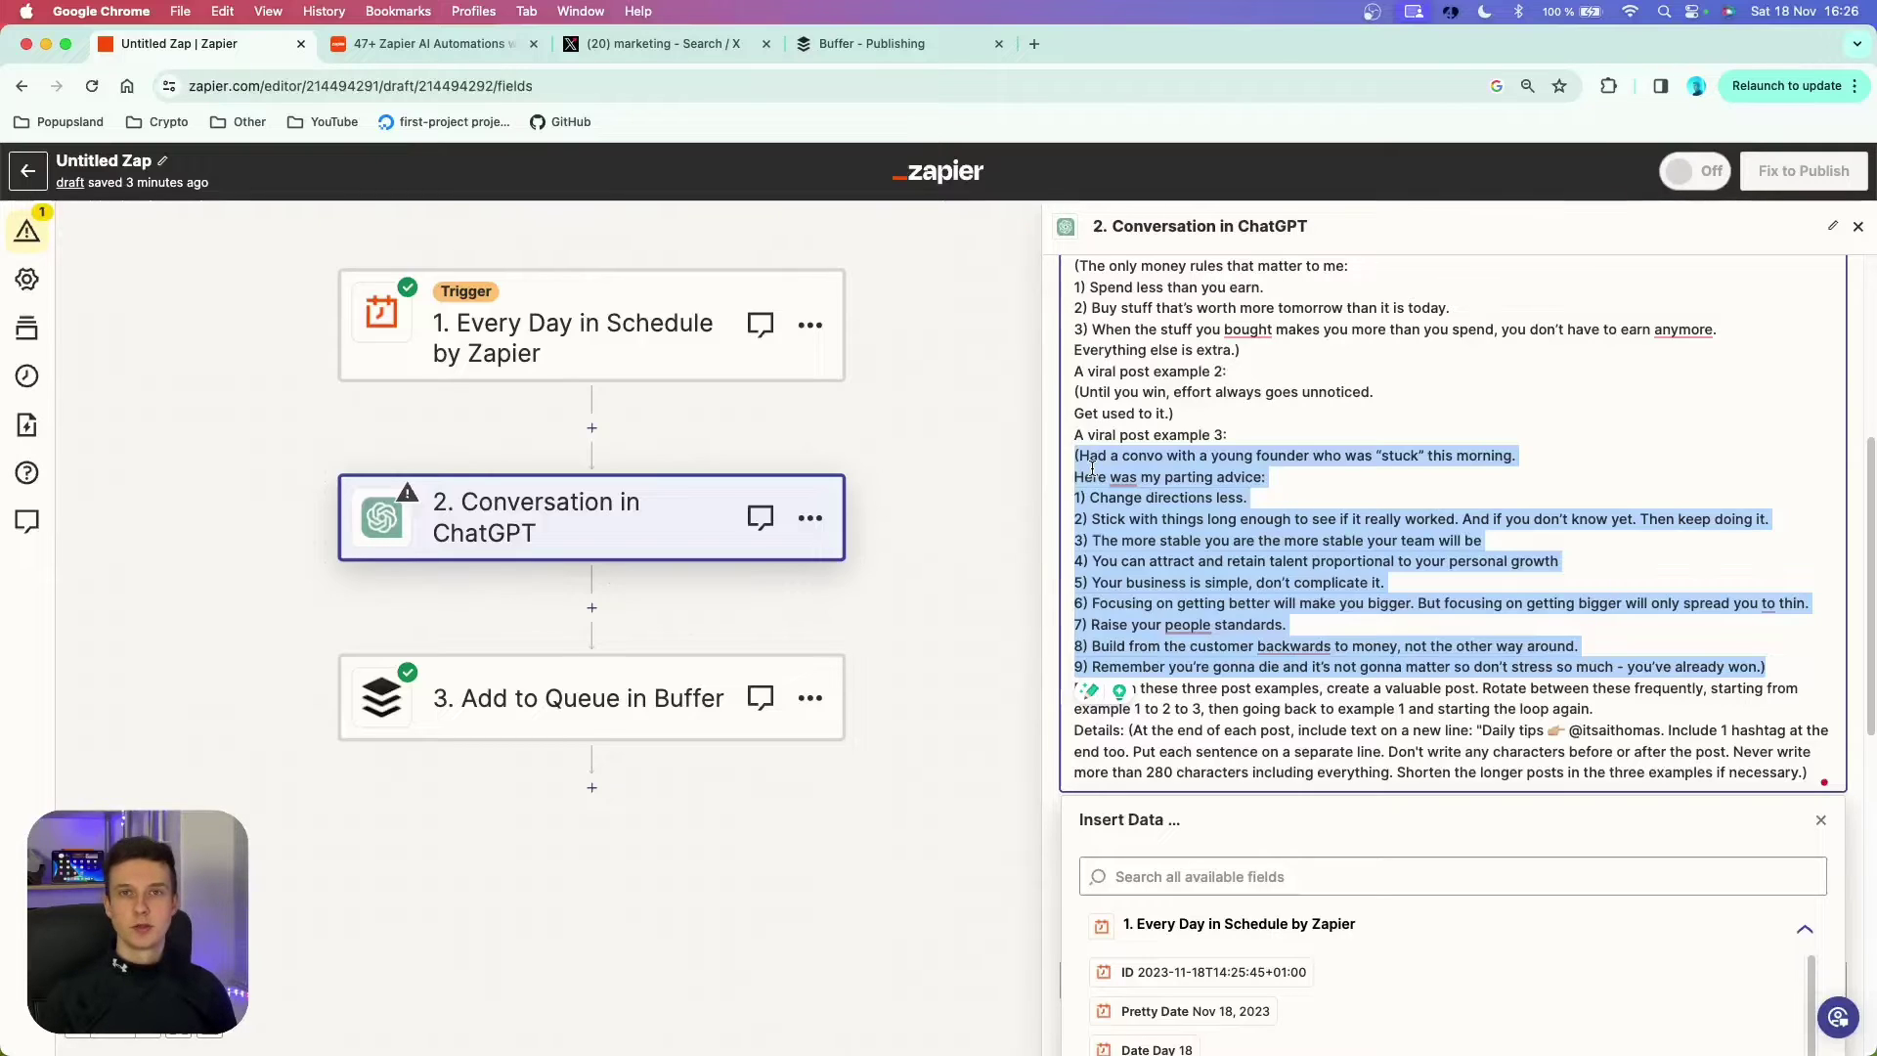
{"action": "triple_click", "coordinate": [1264, 699]}
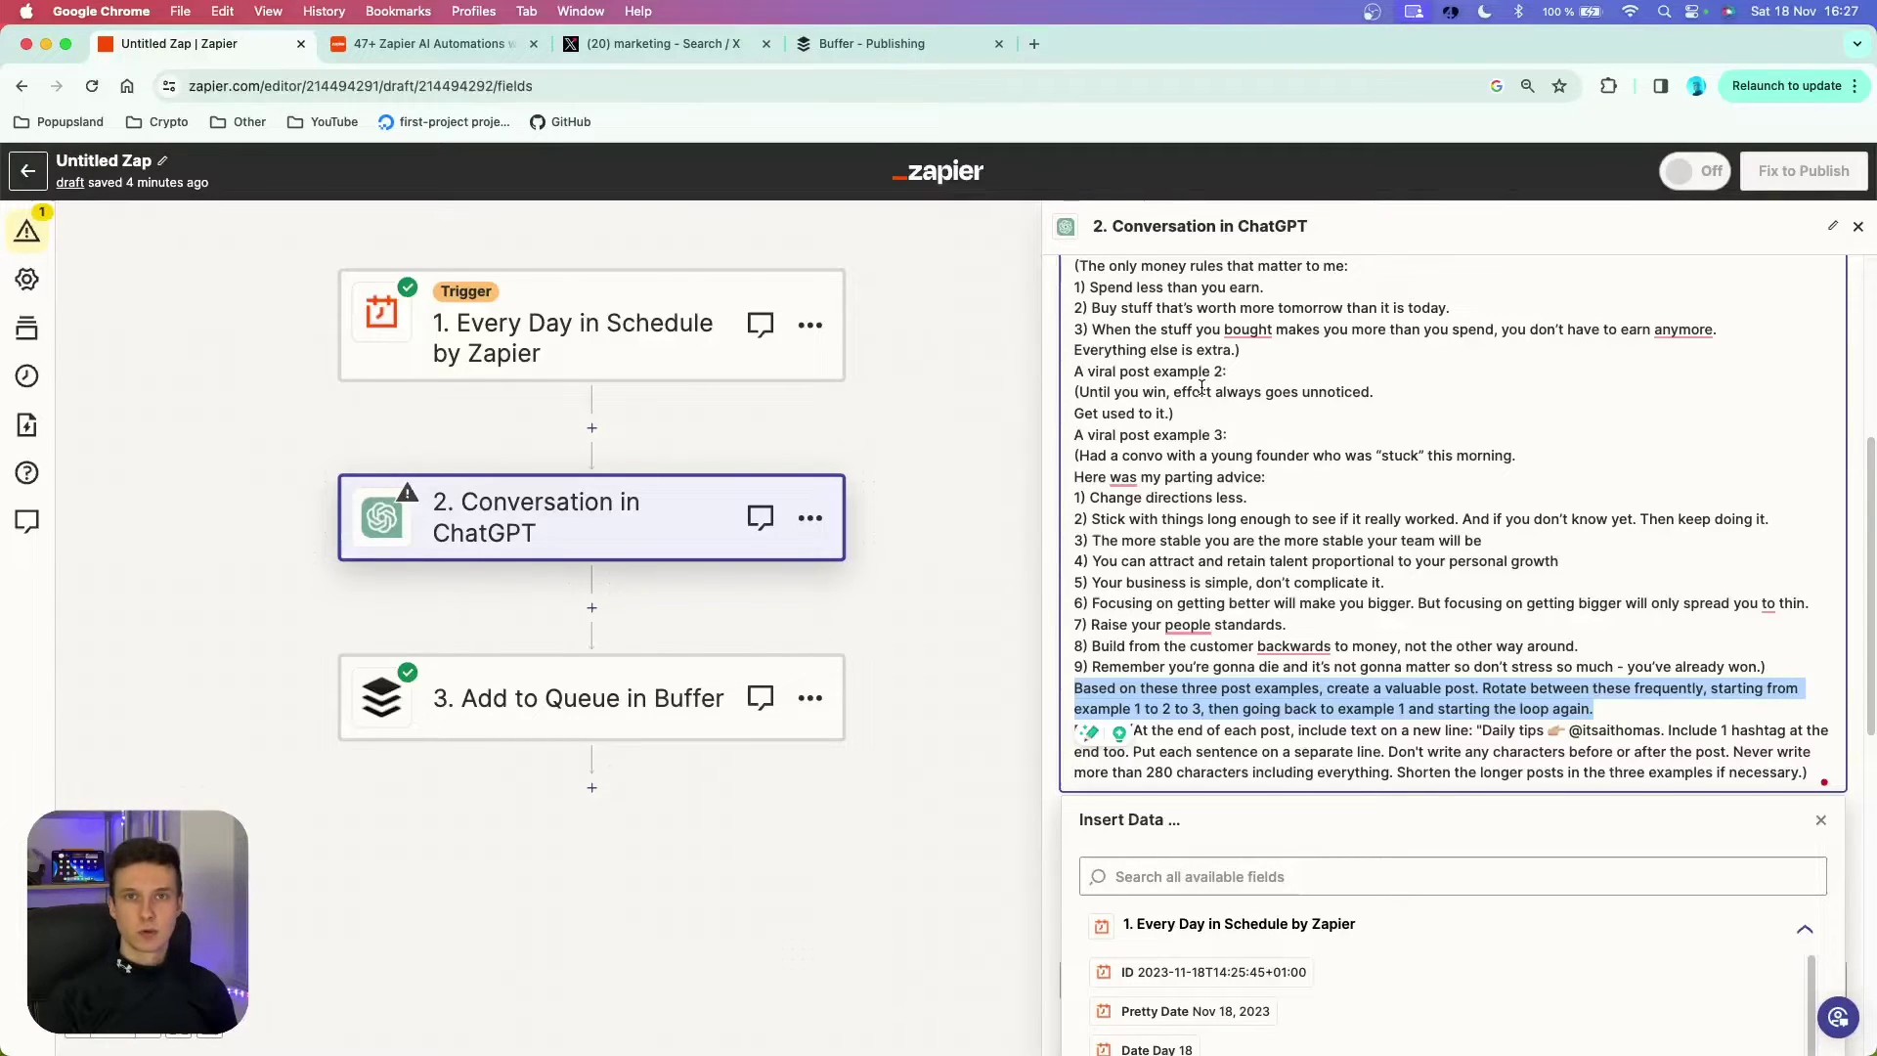
- Examine the prompt's Details section, including the closing line, hashtag and 280-character rules, then select the whole prompt
{"action": "scroll", "coordinate": [1202, 388], "scroll_direction": "down", "scroll_amount": 3}
{"action": "left_click_drag", "start_coordinate": [1076, 518], "coordinate": [1125, 518]}
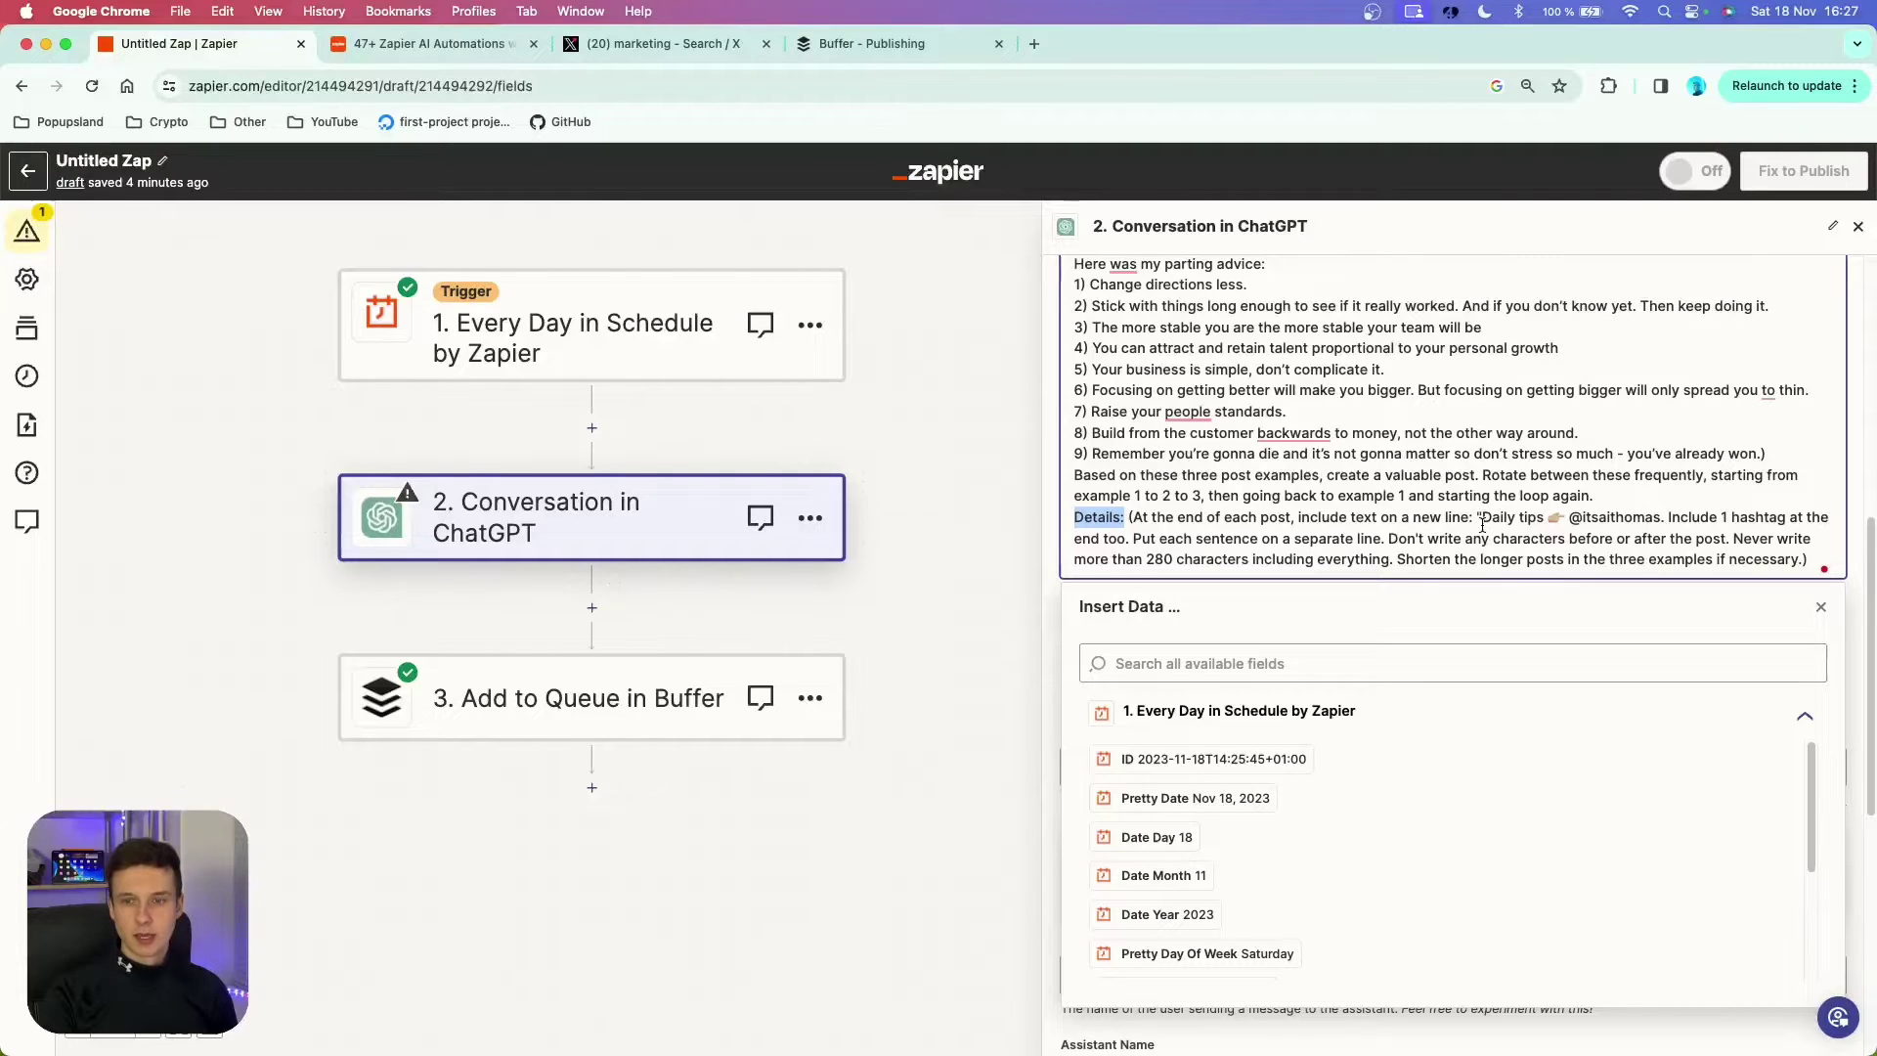
{"action": "left_click_drag", "start_coordinate": [1481, 518], "coordinate": [1662, 517]}
{"action": "left_click", "coordinate": [1660, 517]}
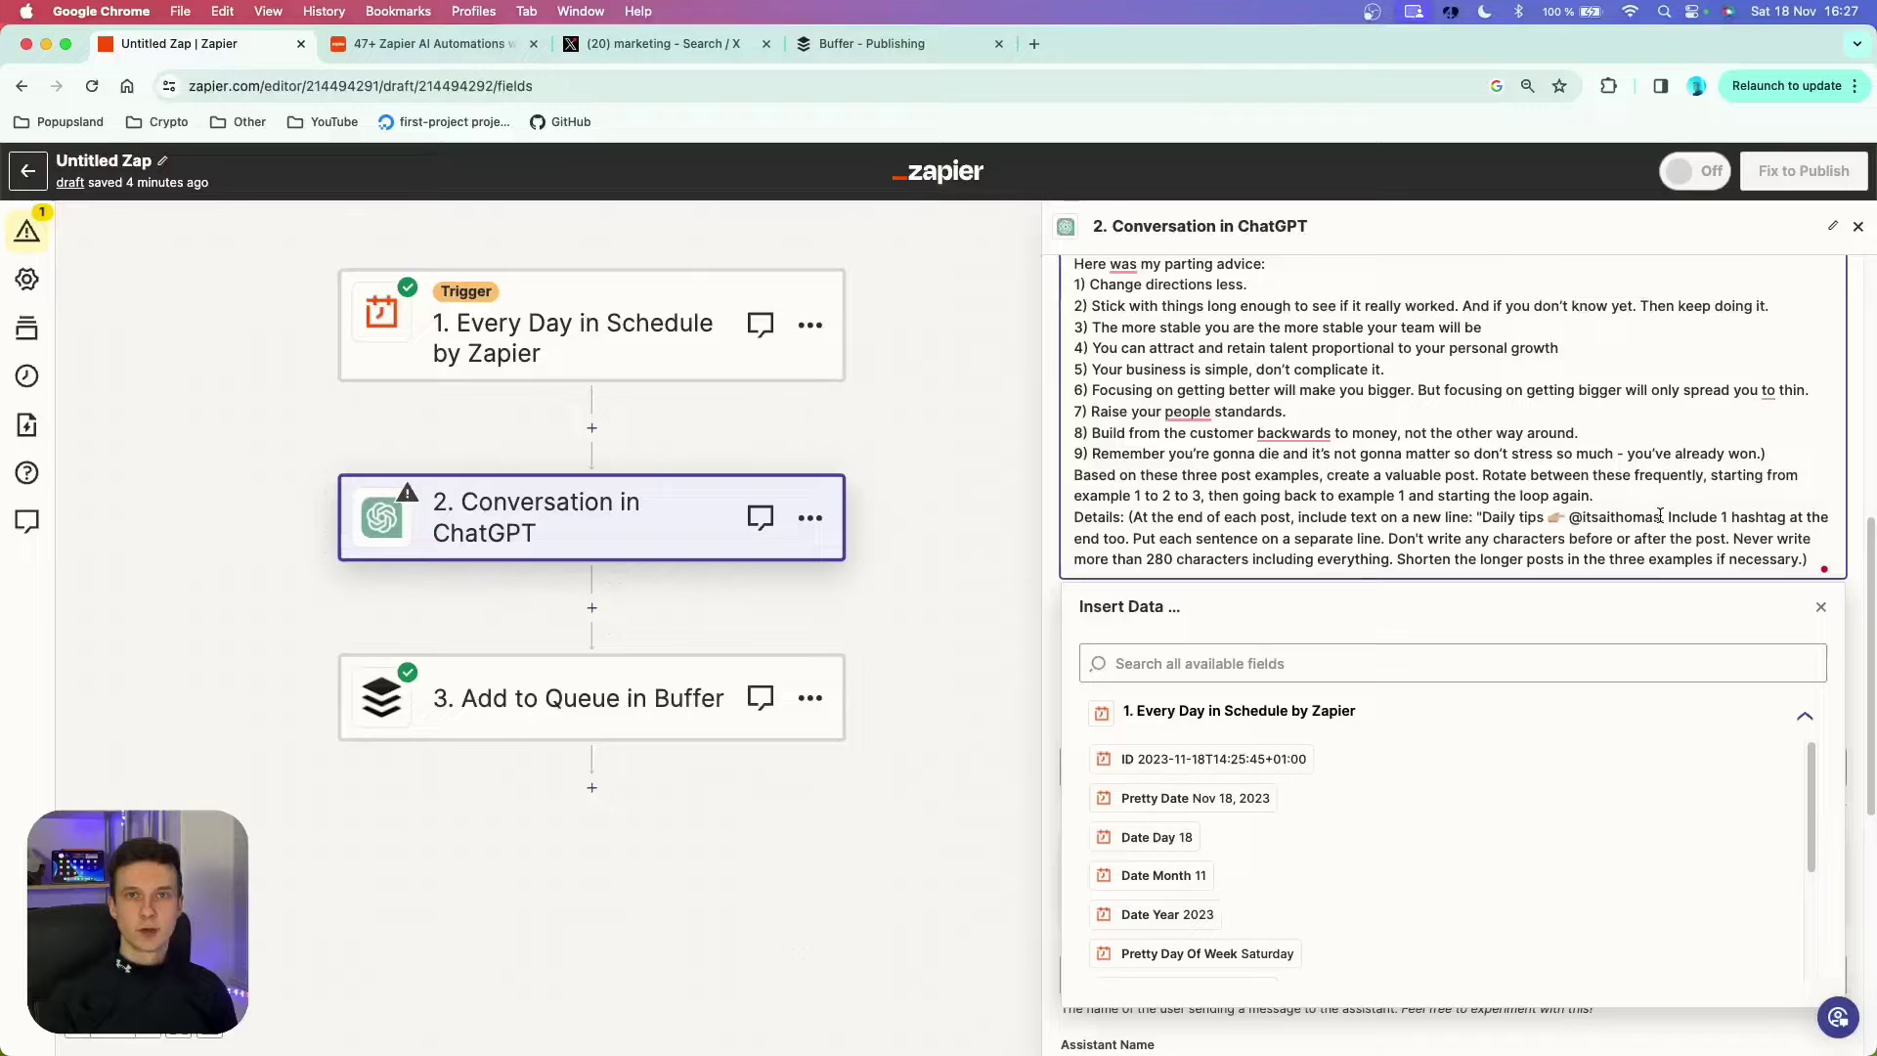
{"action": "type", "text": "."}
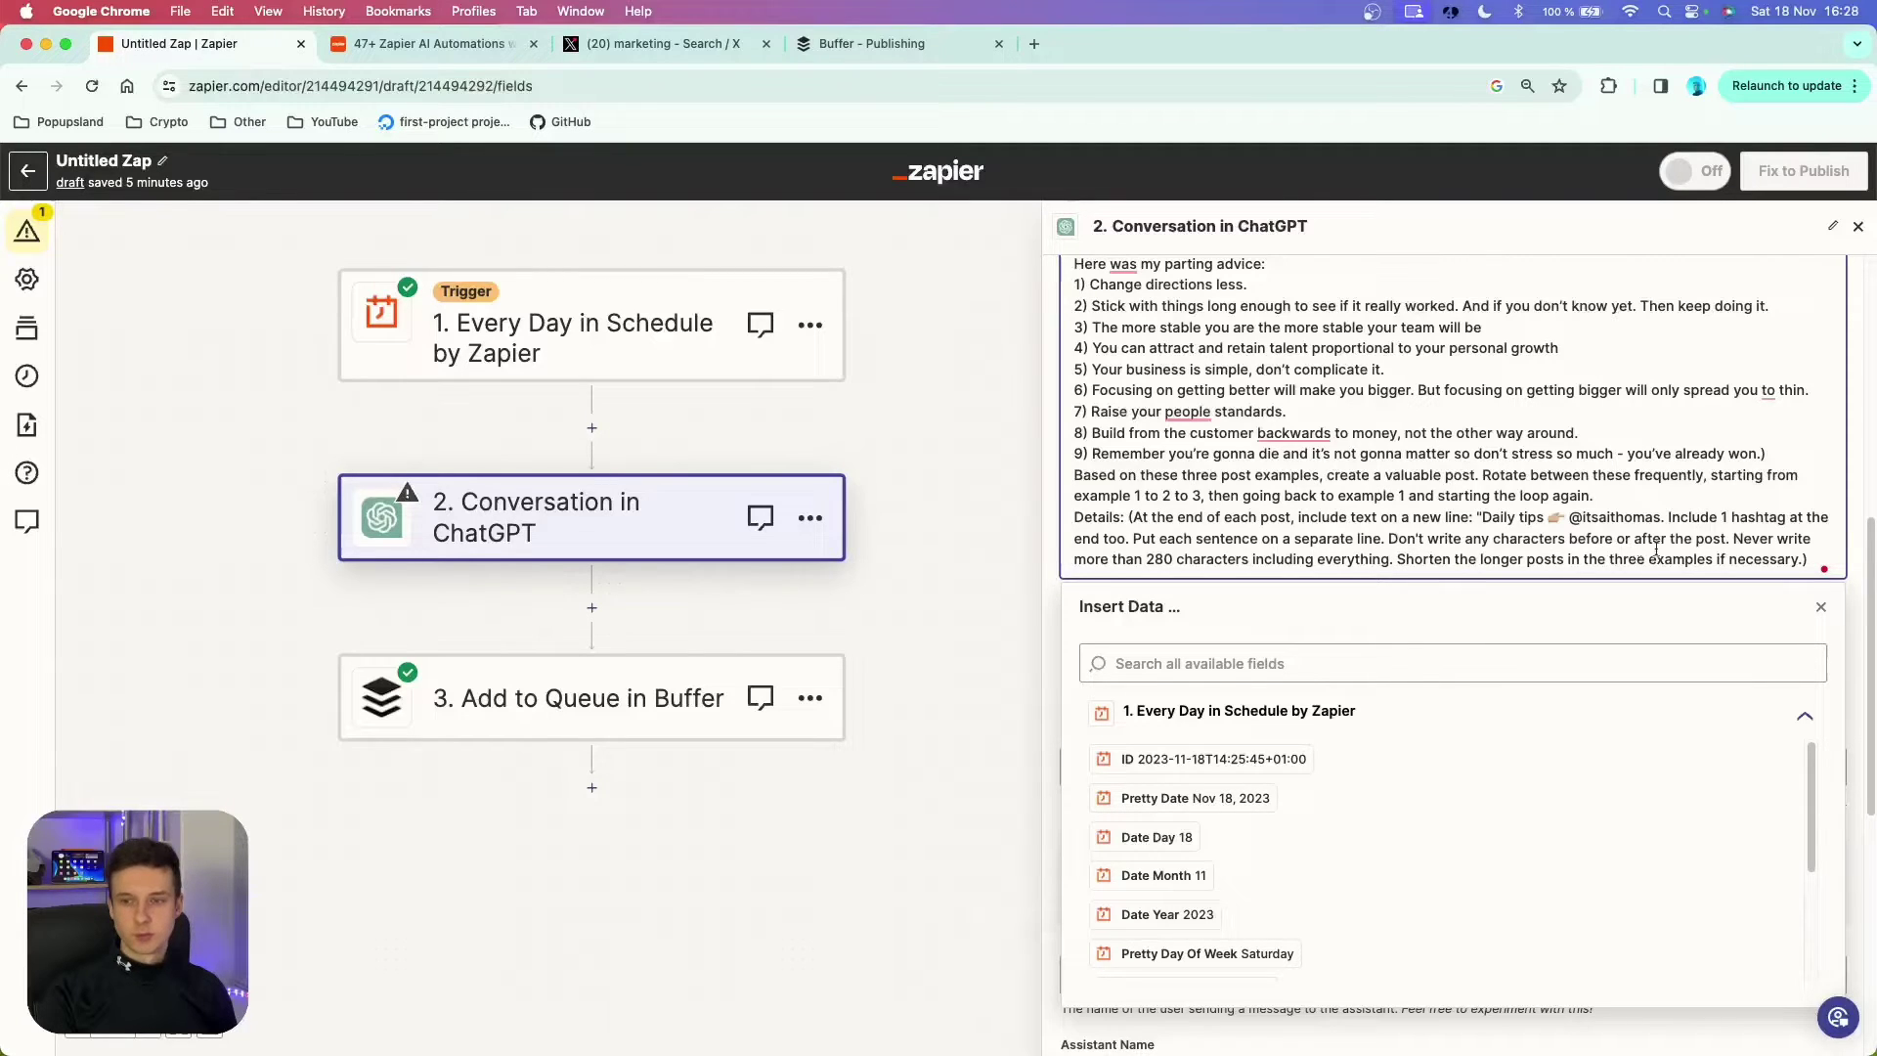
{"action": "left_click_drag", "start_coordinate": [1808, 559], "coordinate": [1730, 541]}
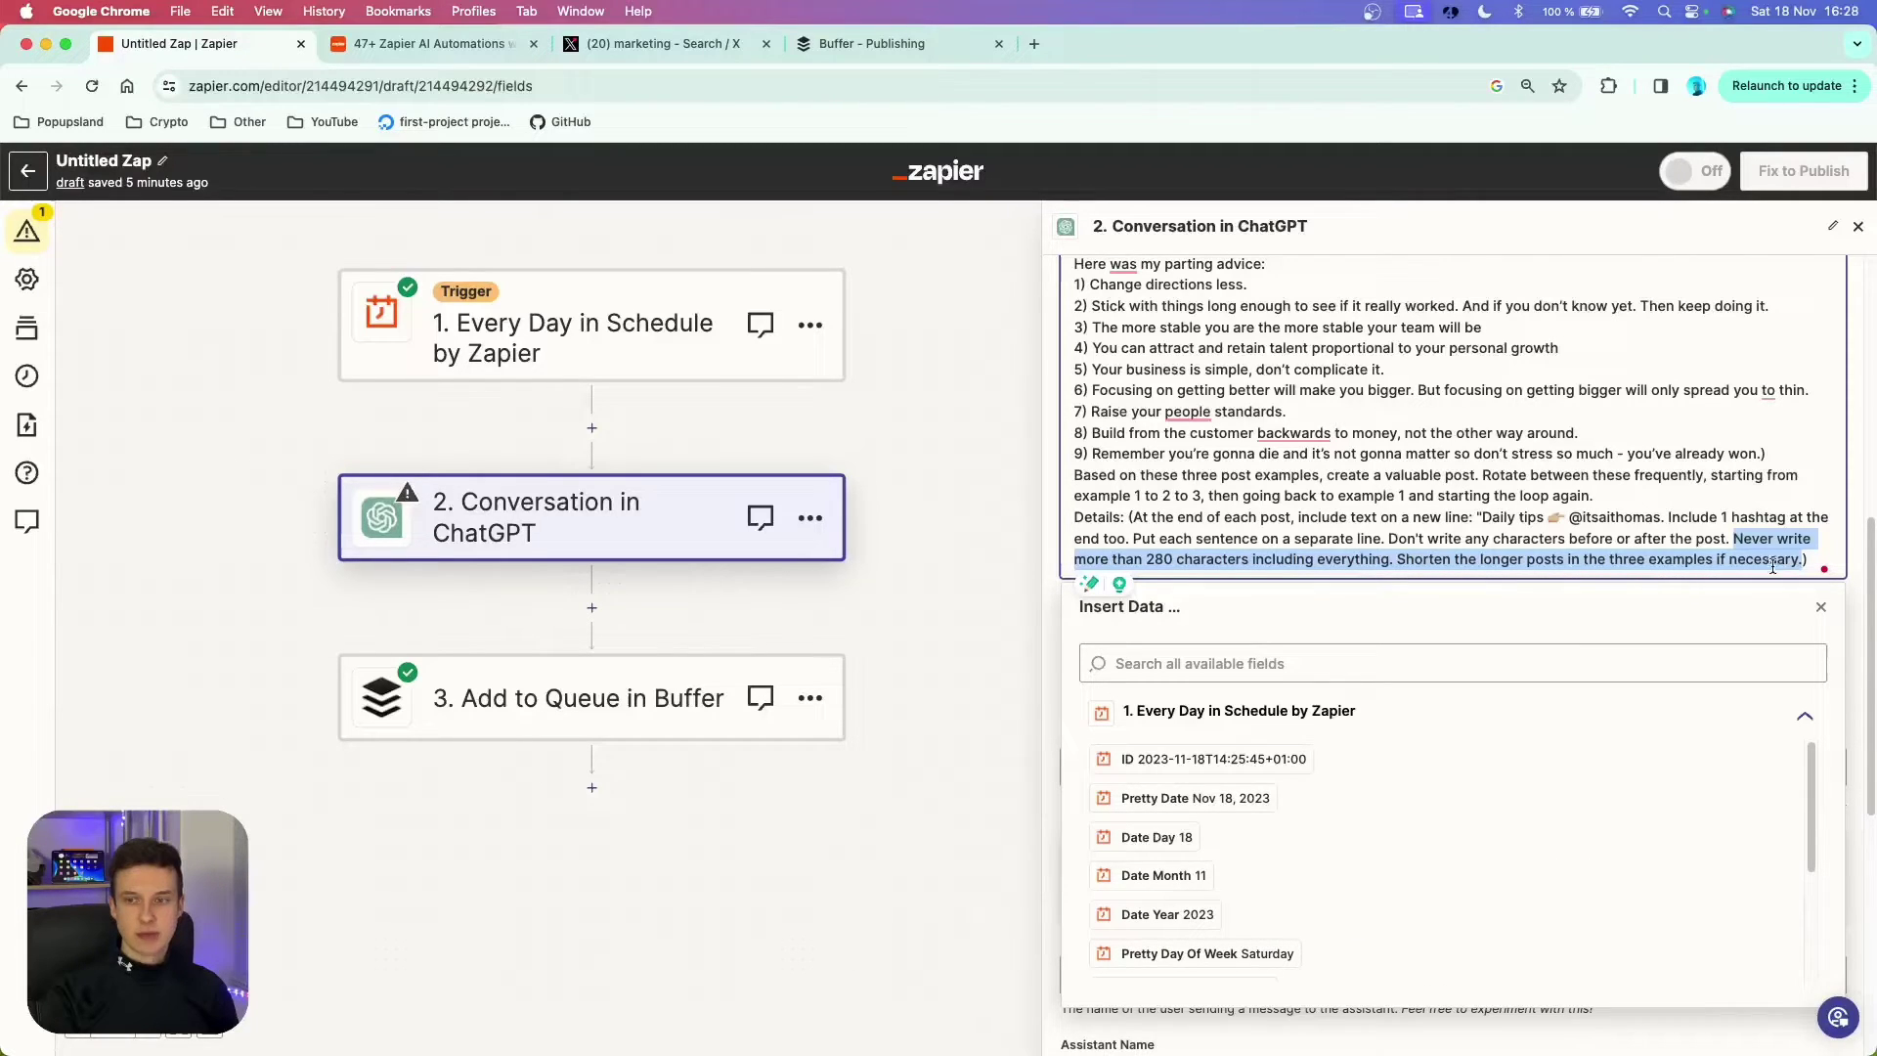
{"action": "key", "text": "super+a"}
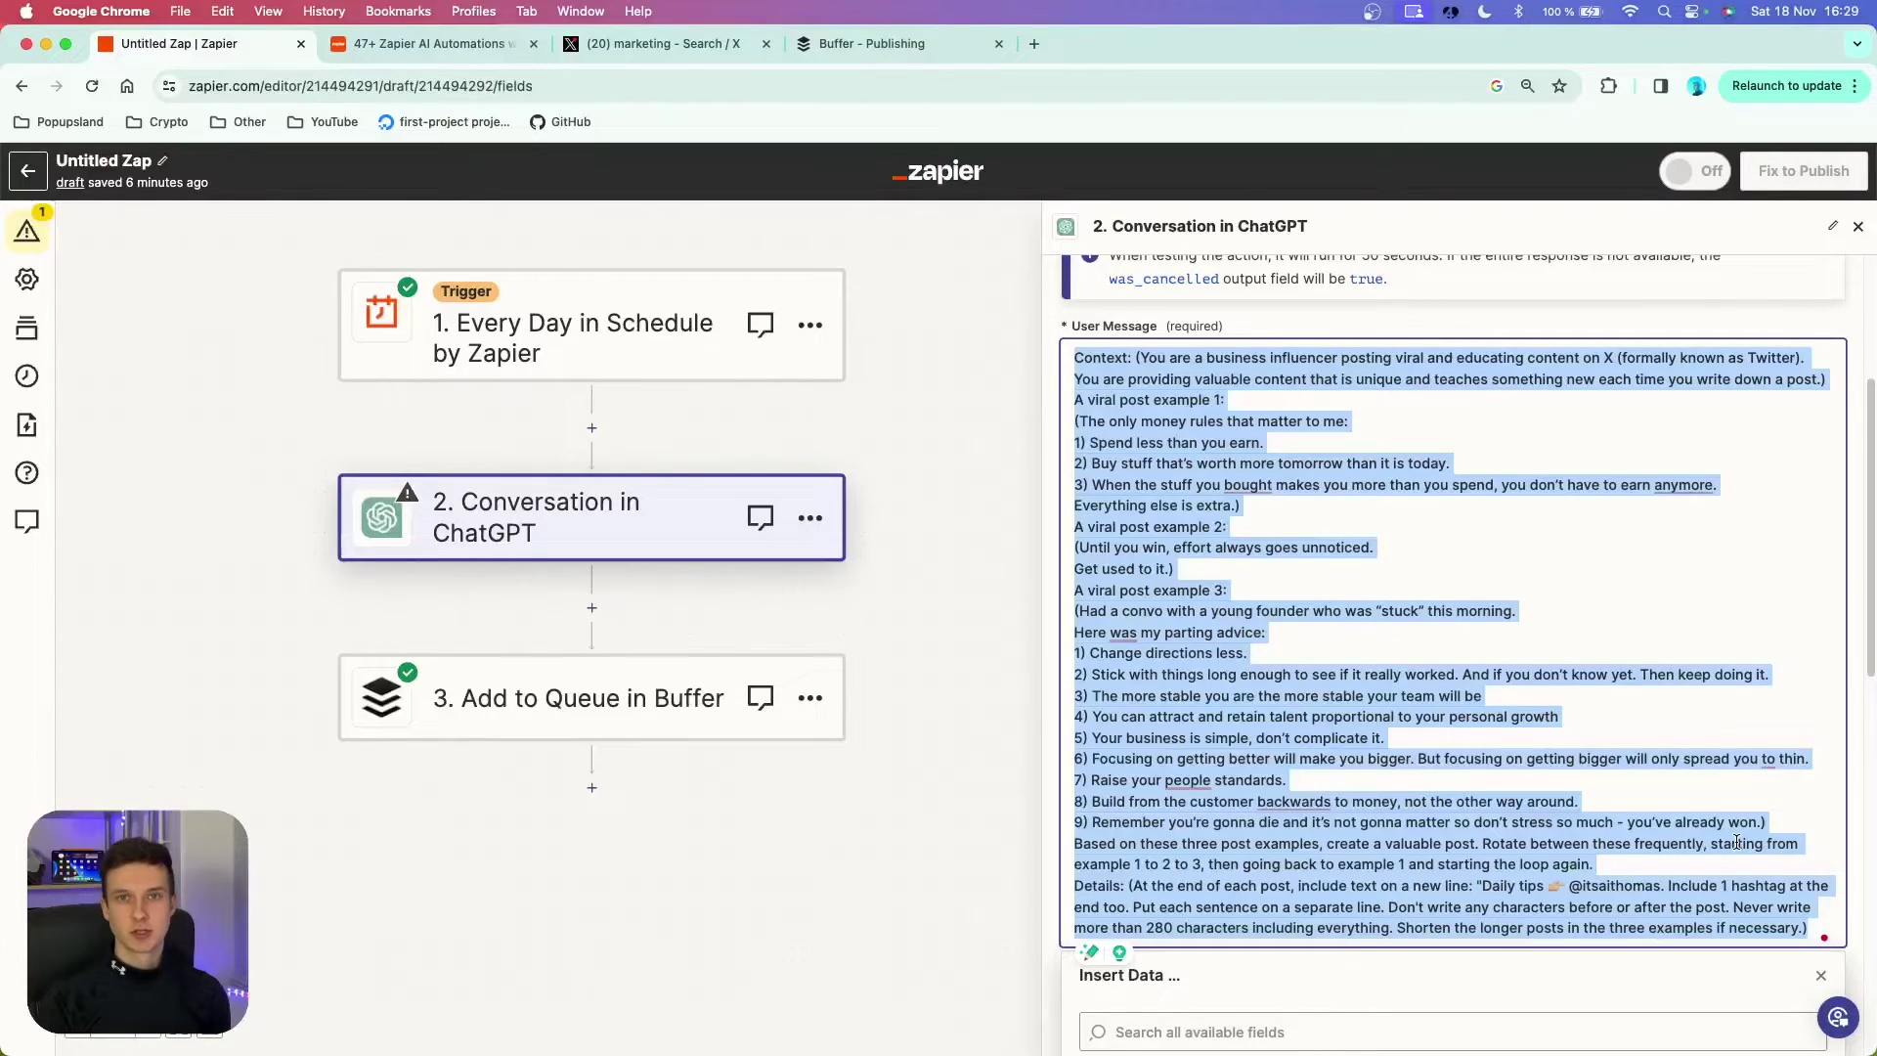
- Review the ChatGPT action's gpt-4 model and viralx memory key, then re-examine the Context lines of the User Message
{"action": "scroll", "coordinate": [1467, 636], "scroll_direction": "down", "scroll_amount": 6}
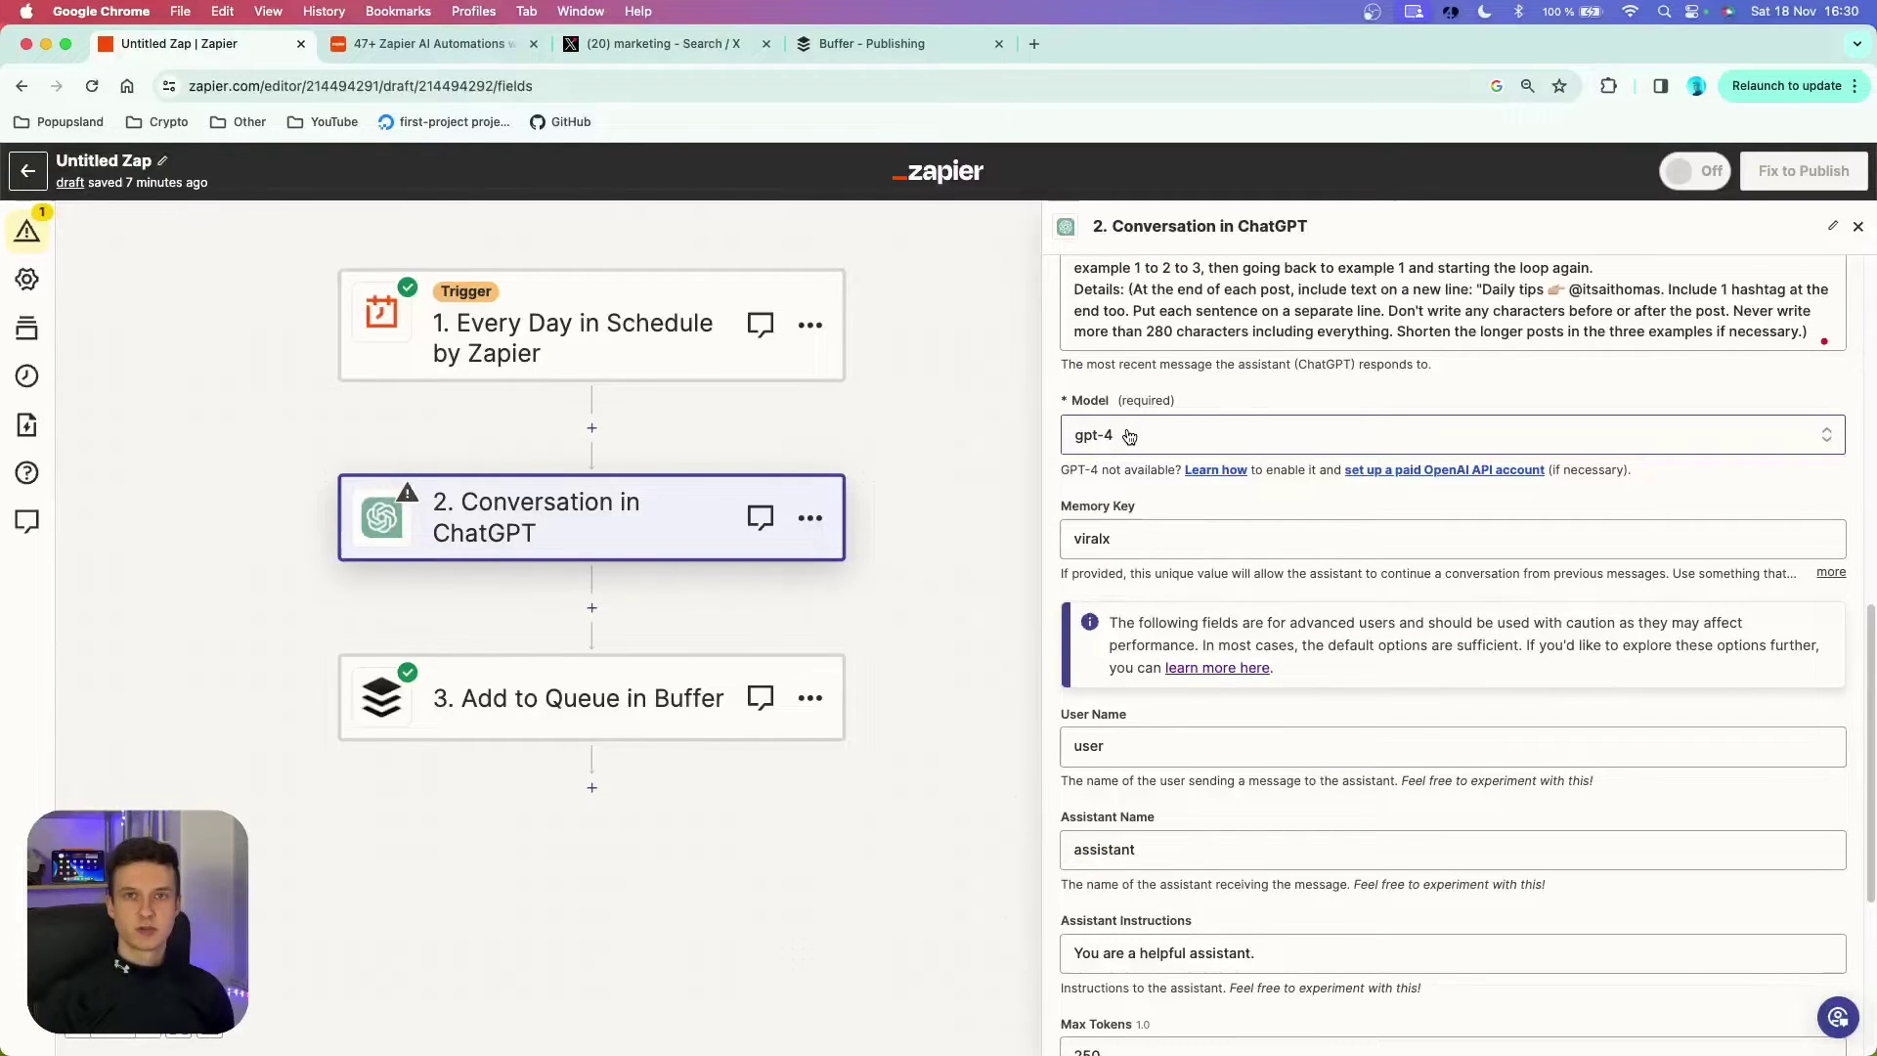
{"action": "scroll", "coordinate": [1129, 436], "scroll_direction": "down", "scroll_amount": 1}
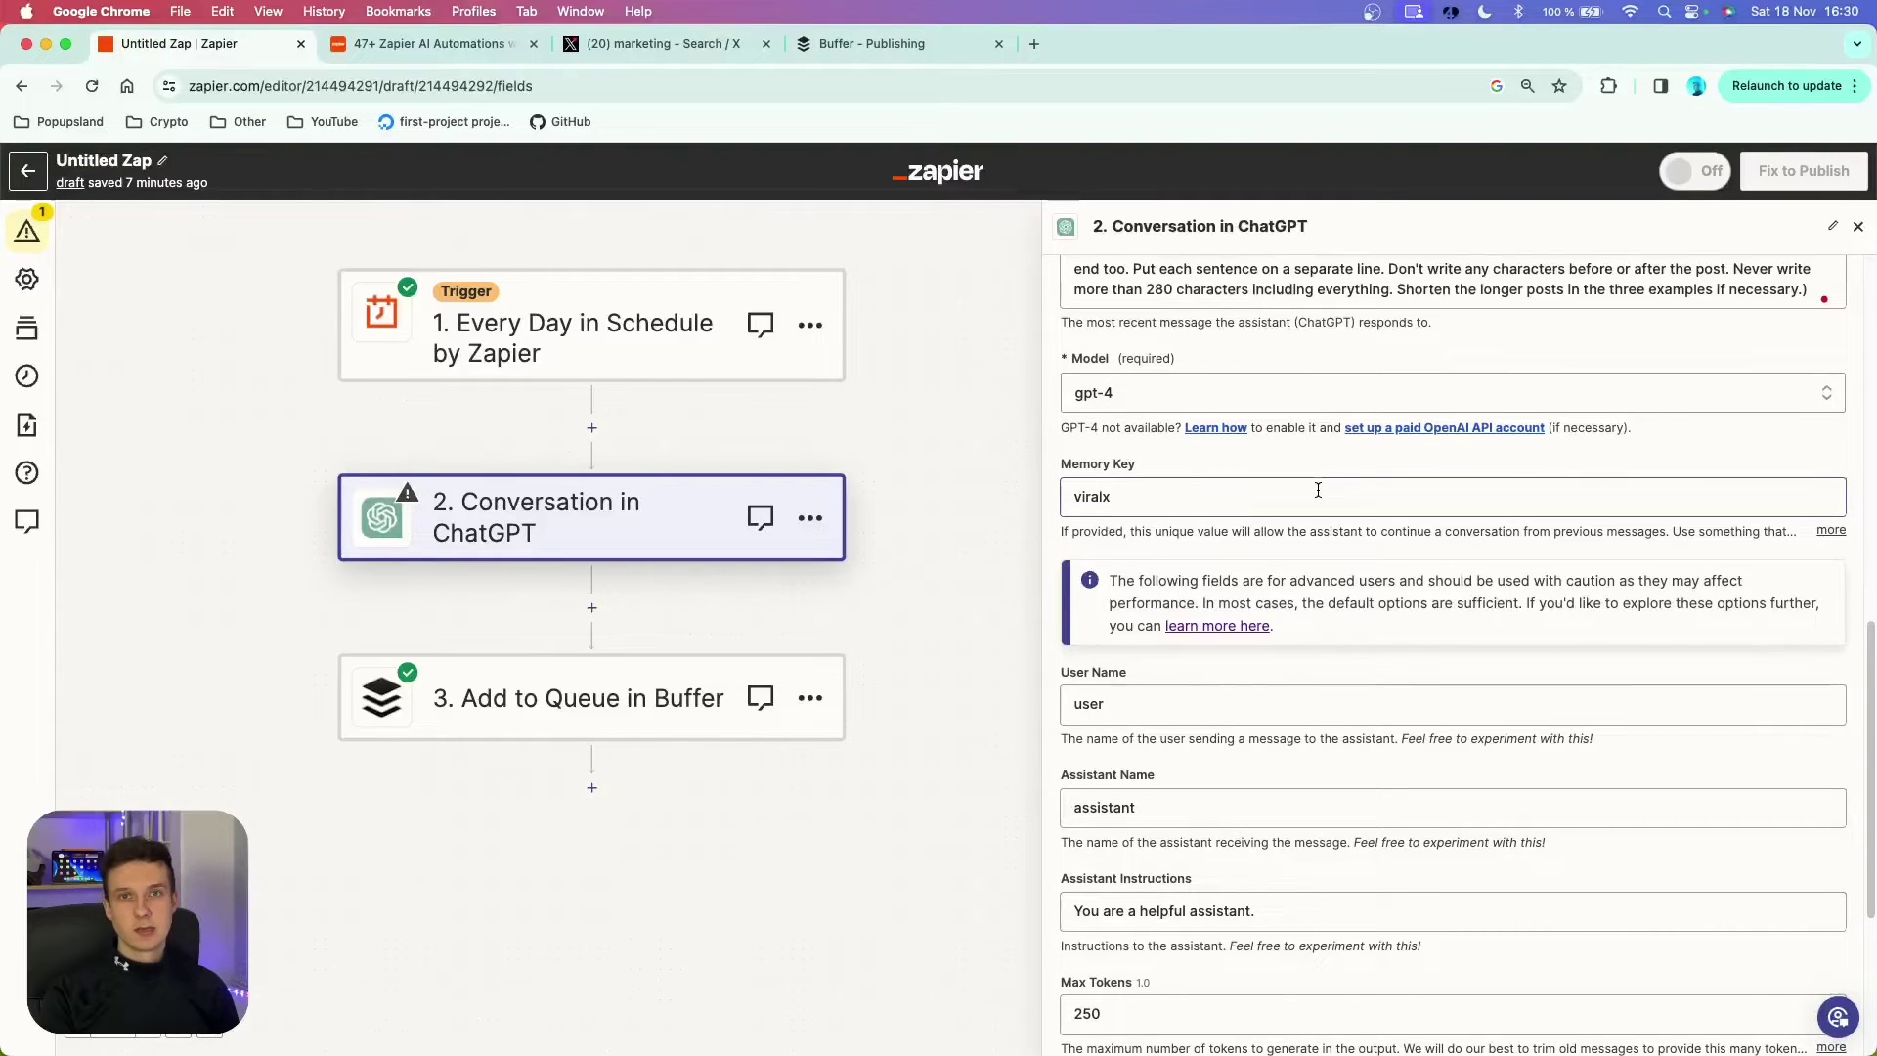
{"action": "scroll", "coordinate": [1318, 493], "scroll_direction": "up", "scroll_amount": 10}
{"action": "scroll", "coordinate": [1320, 502], "scroll_direction": "down", "scroll_amount": 3}
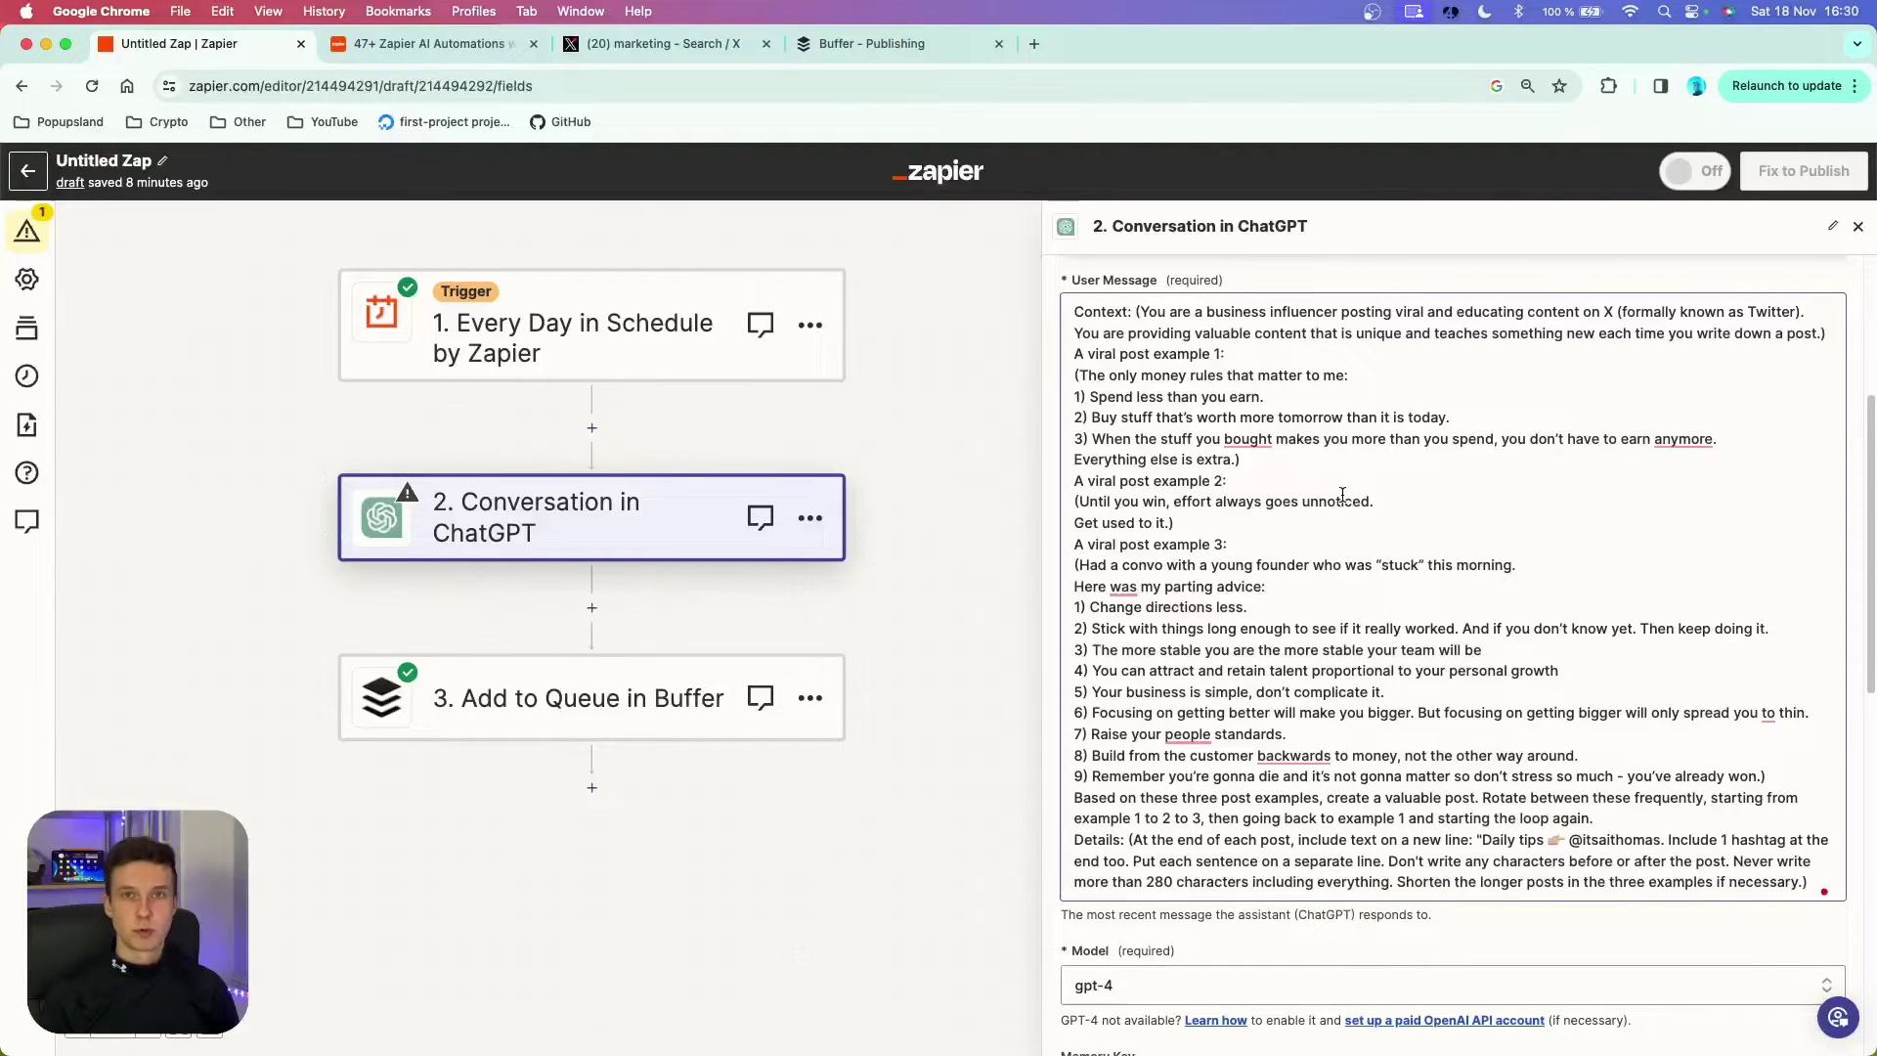
{"action": "double_click", "coordinate": [1222, 333]}
{"action": "double_click", "coordinate": [1088, 313]}
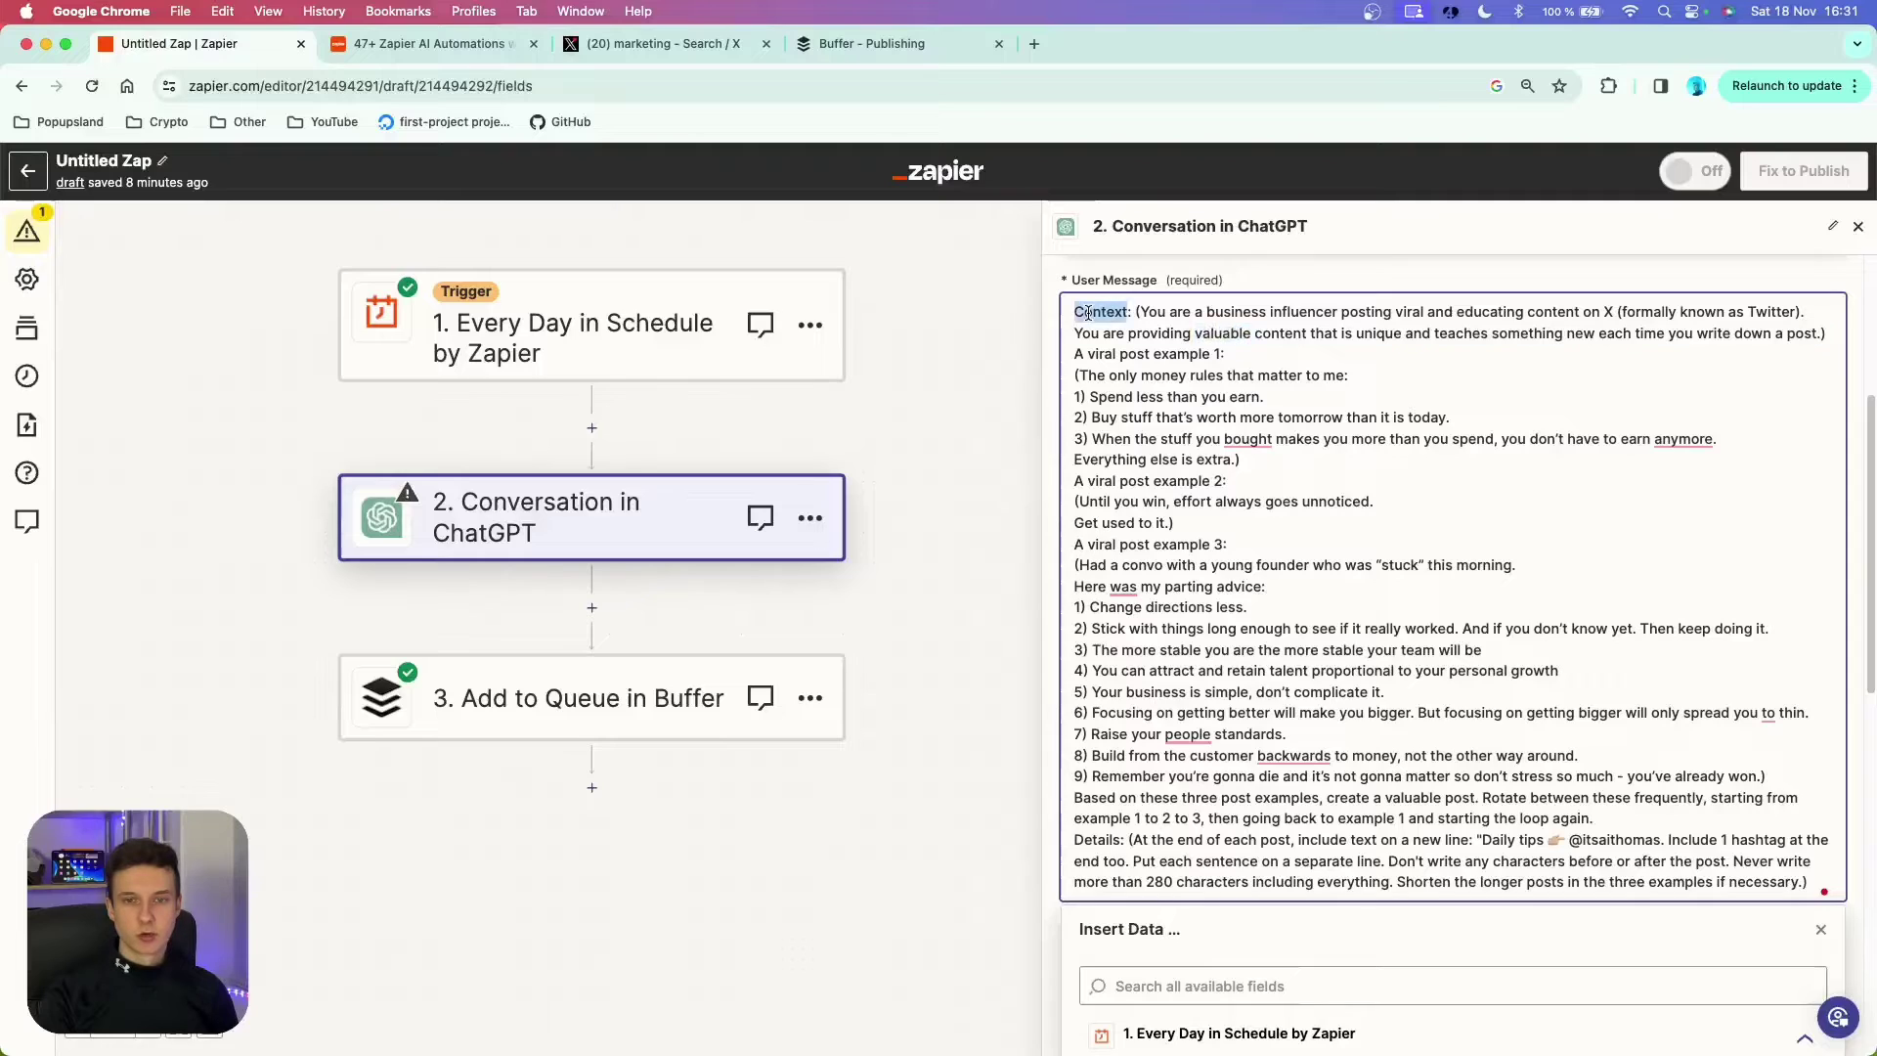
{"action": "triple_click", "coordinate": [1237, 333]}
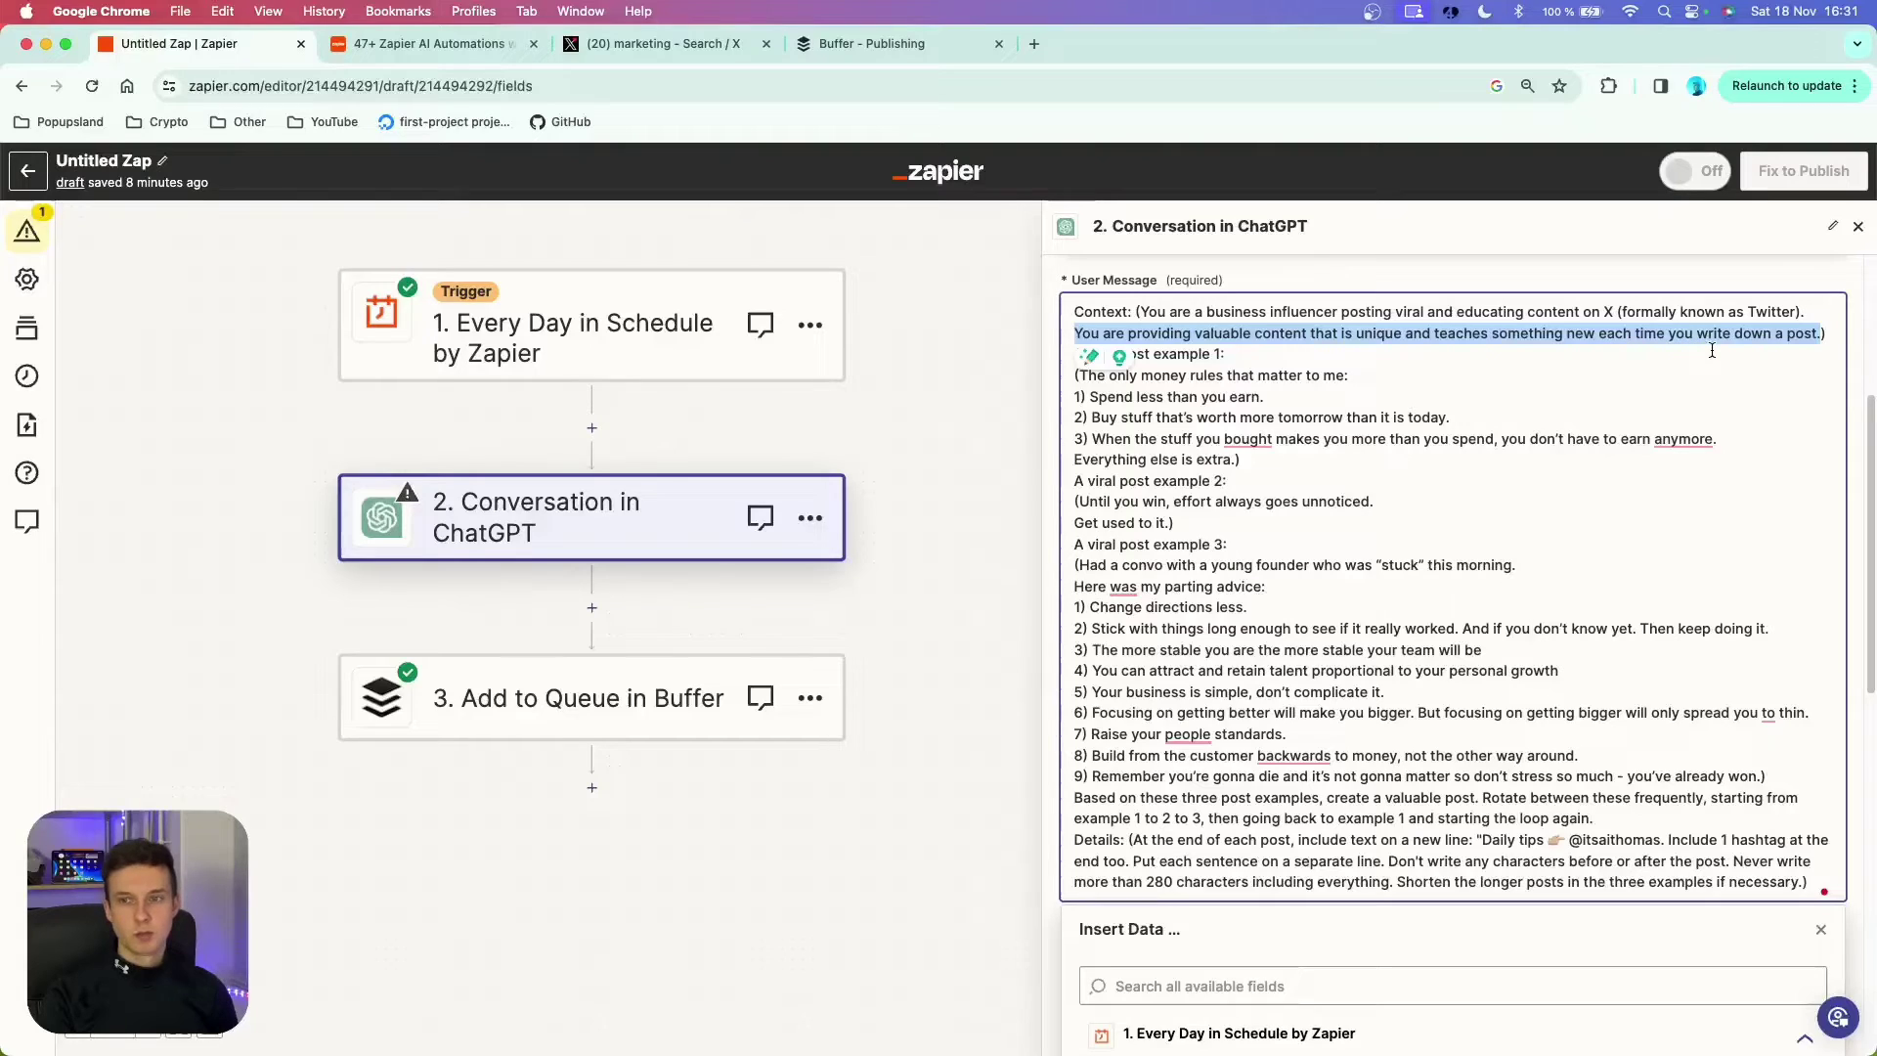
- Examine the ChatGPT action's remaining settings, from User Name and Assistant Instructions to Max Tokens, Temperature and Top P
{"action": "scroll", "coordinate": [1564, 358], "scroll_direction": "down", "scroll_amount": 10}
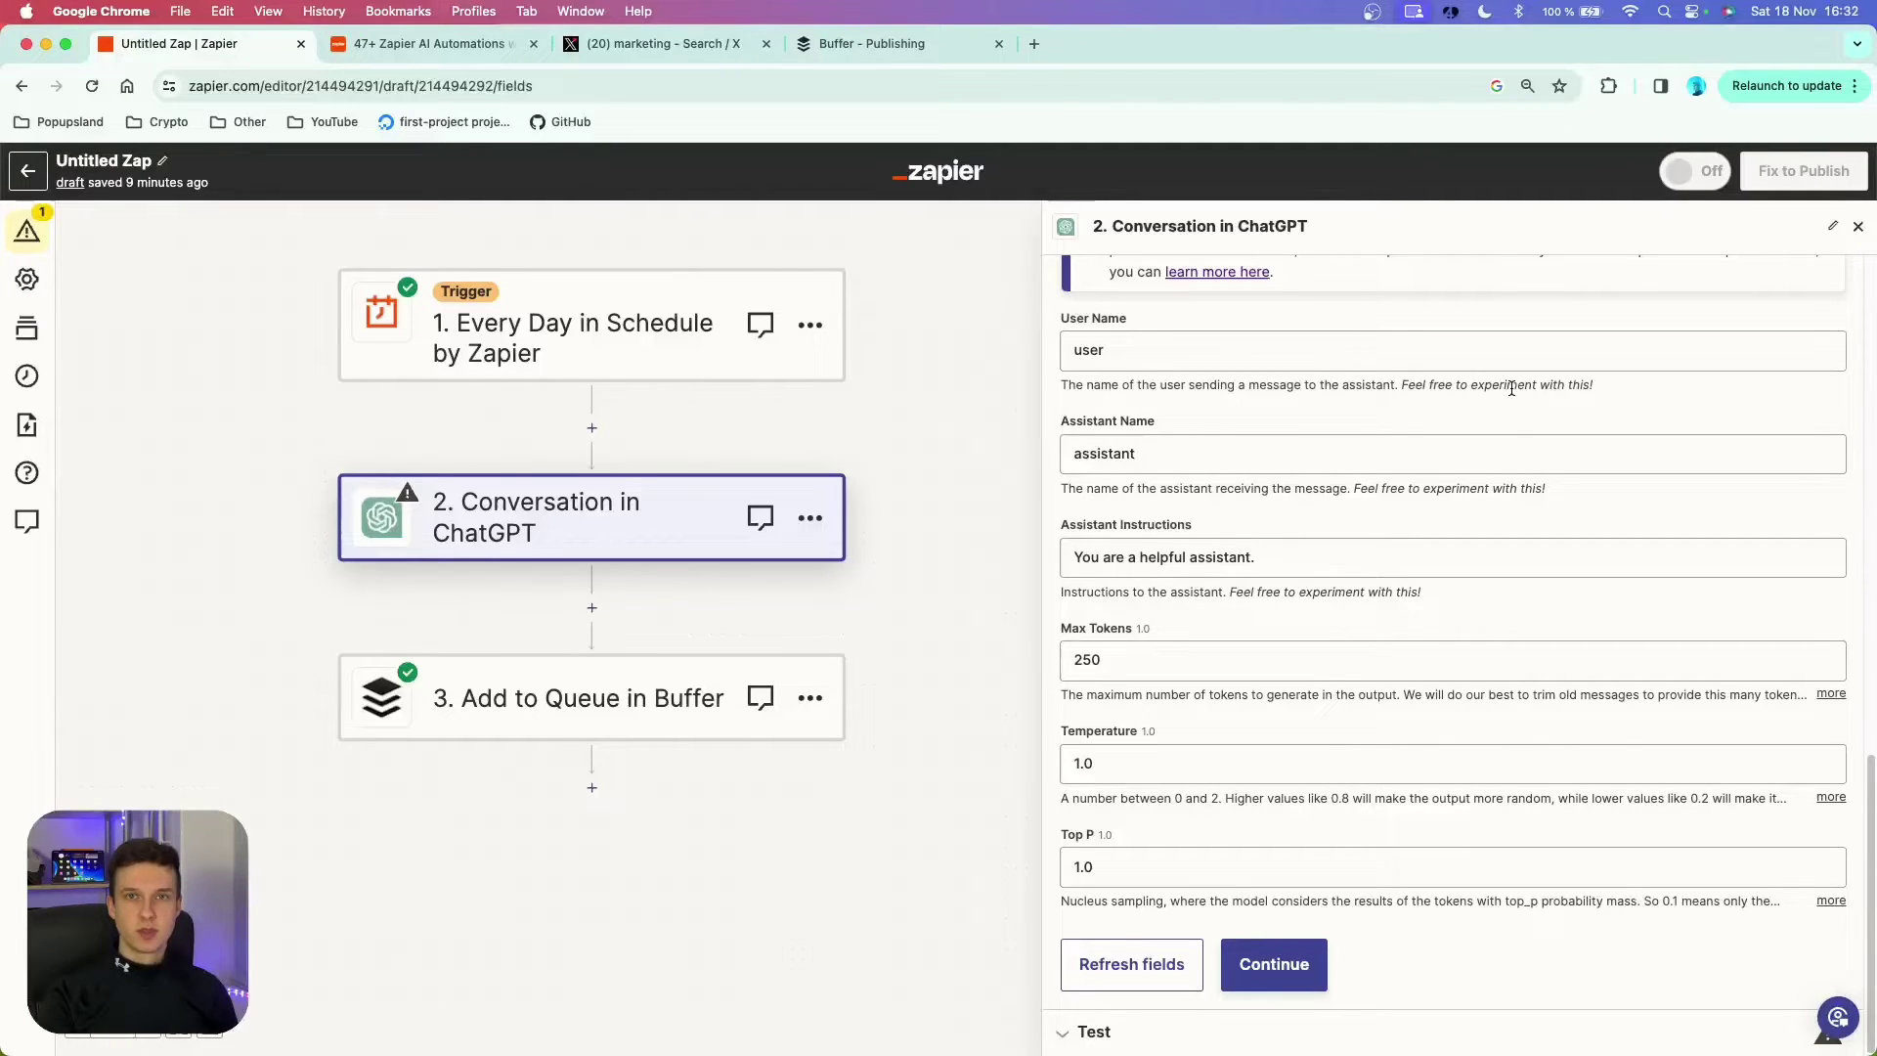
{"action": "left_click_drag", "start_coordinate": [1594, 384], "coordinate": [1404, 383]}
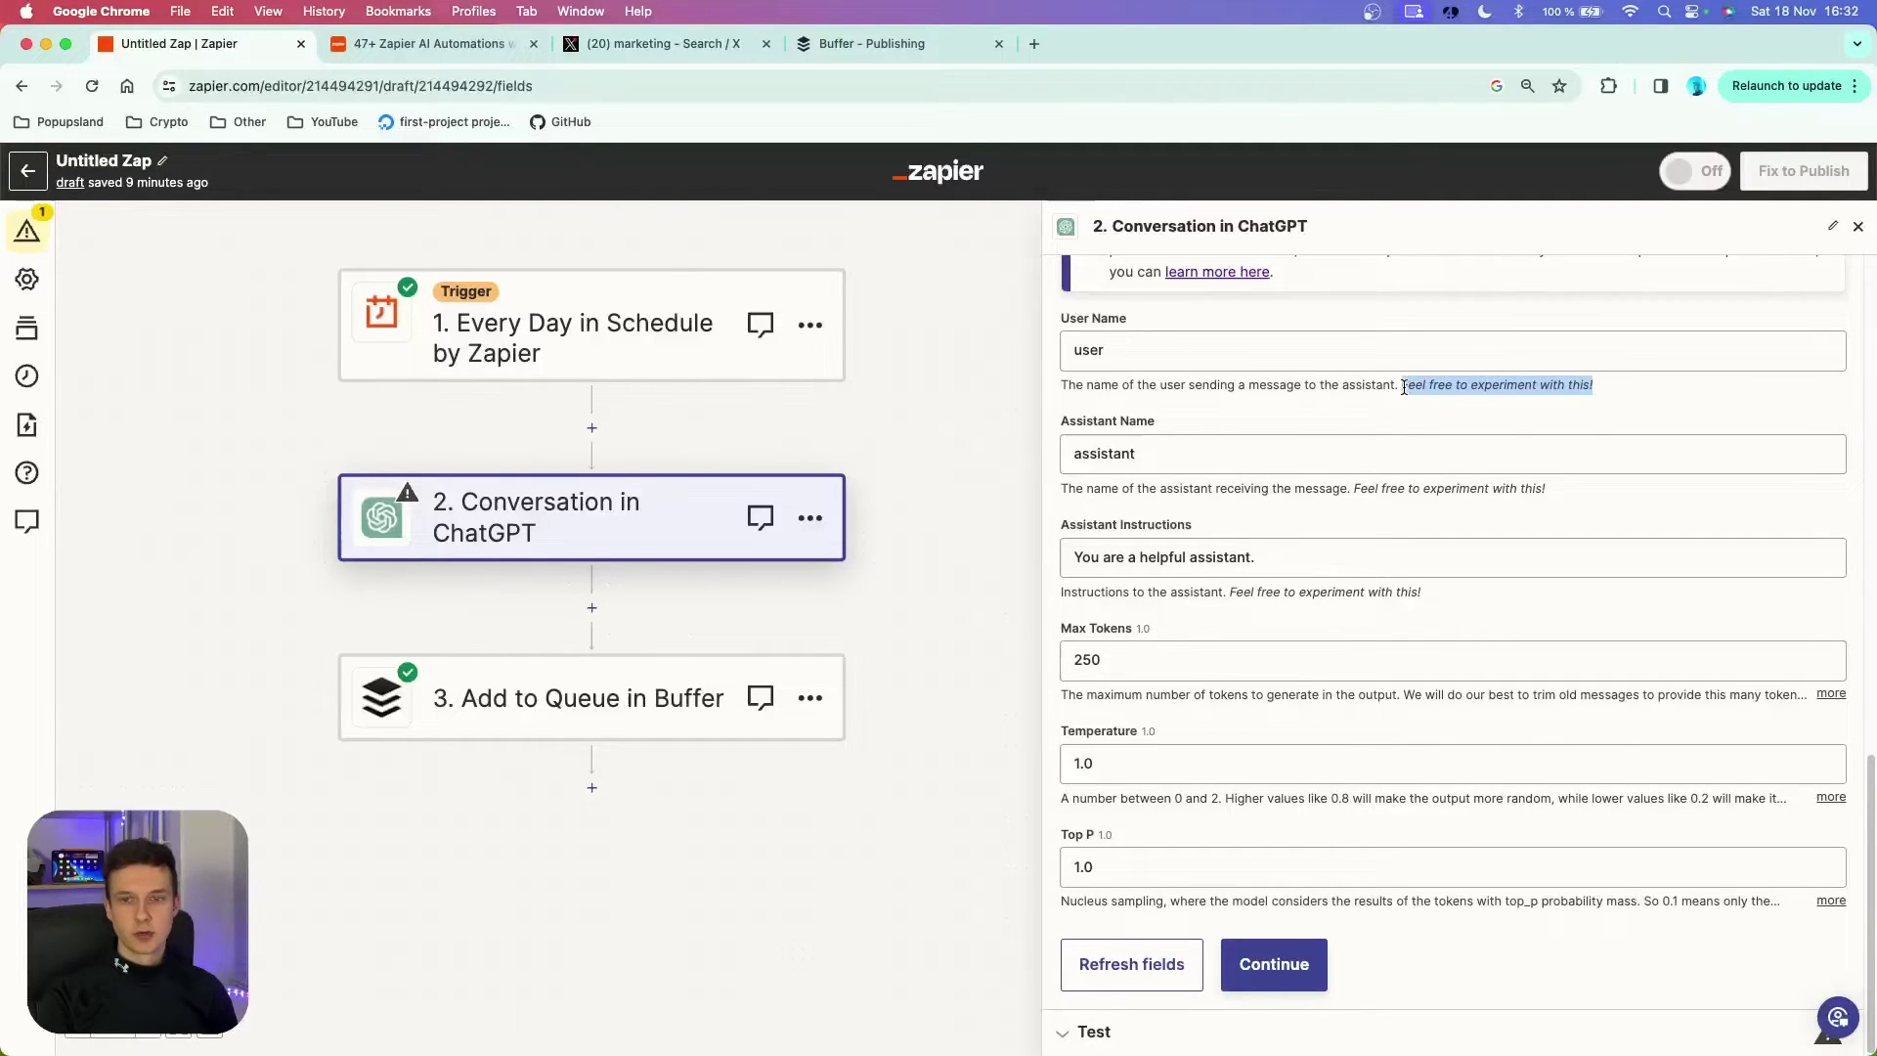
{"action": "scroll", "coordinate": [1238, 529], "scroll_direction": "up", "scroll_amount": 10}
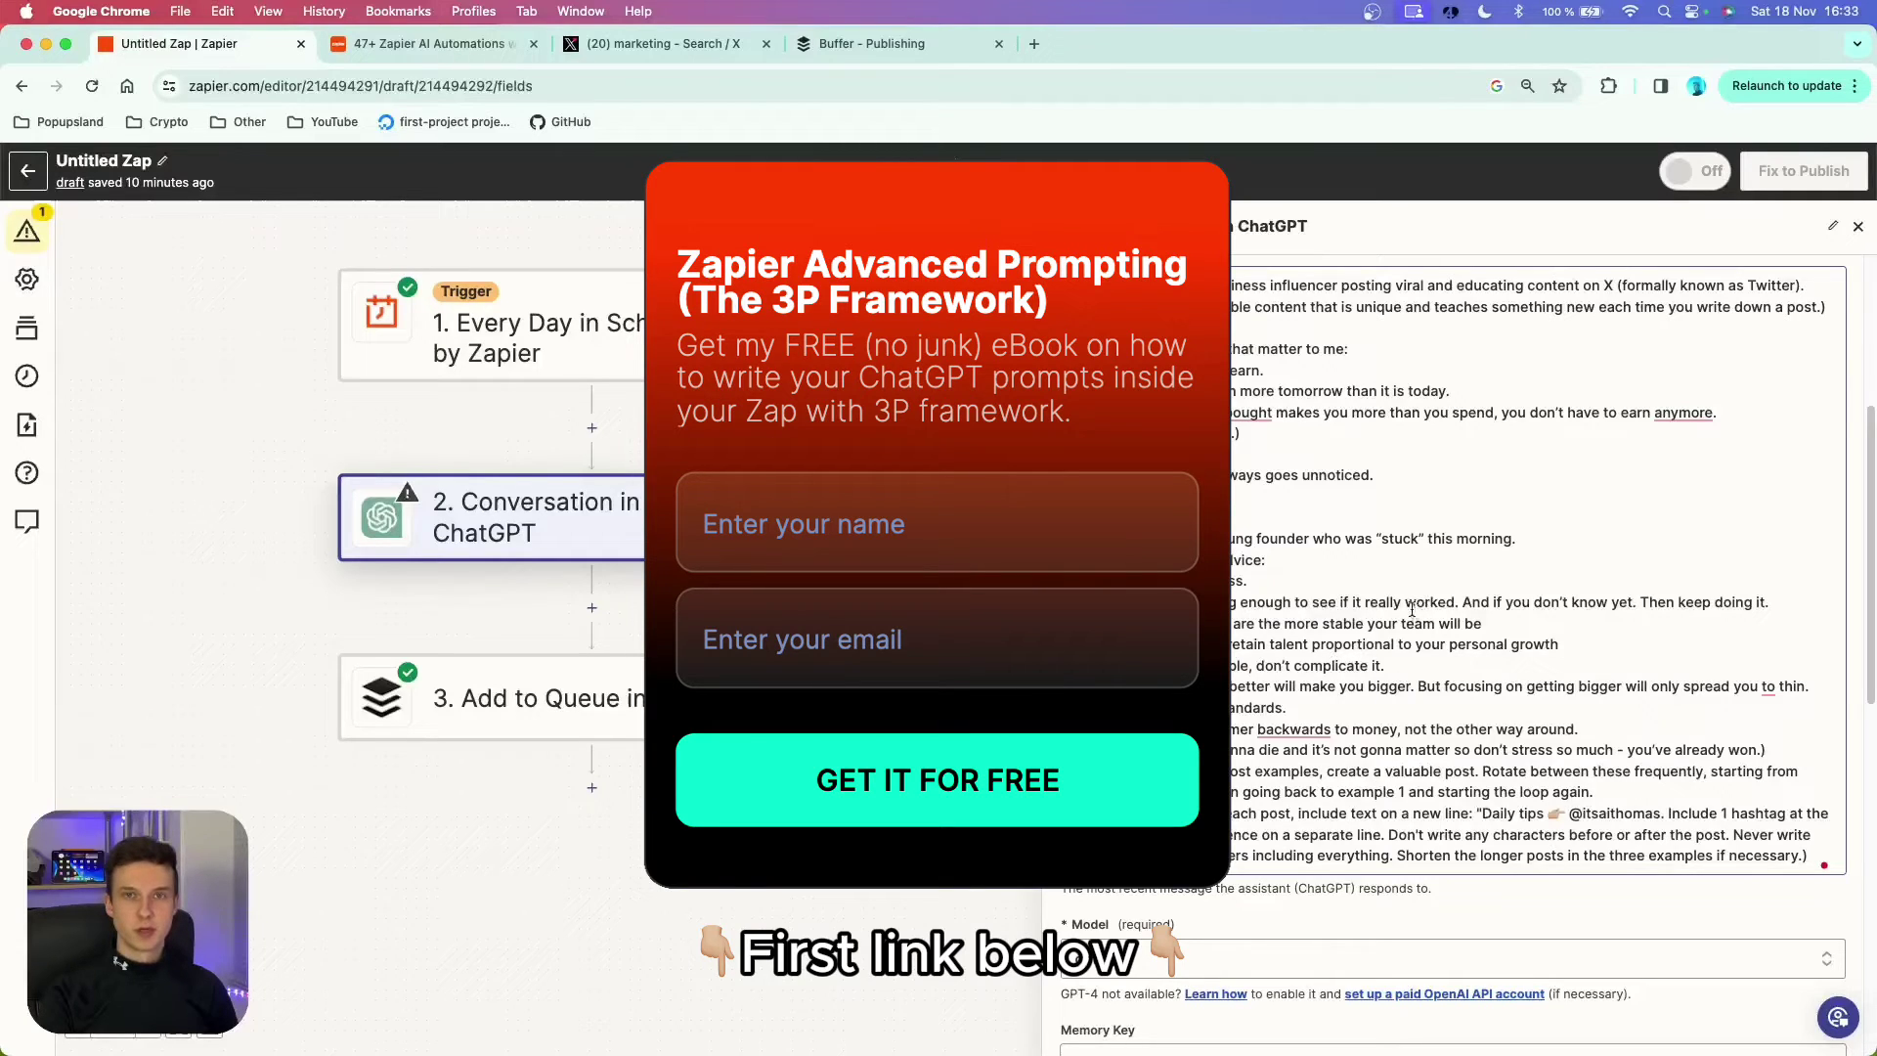
{"action": "scroll", "coordinate": [1173, 607], "scroll_direction": "down", "scroll_amount": 10}
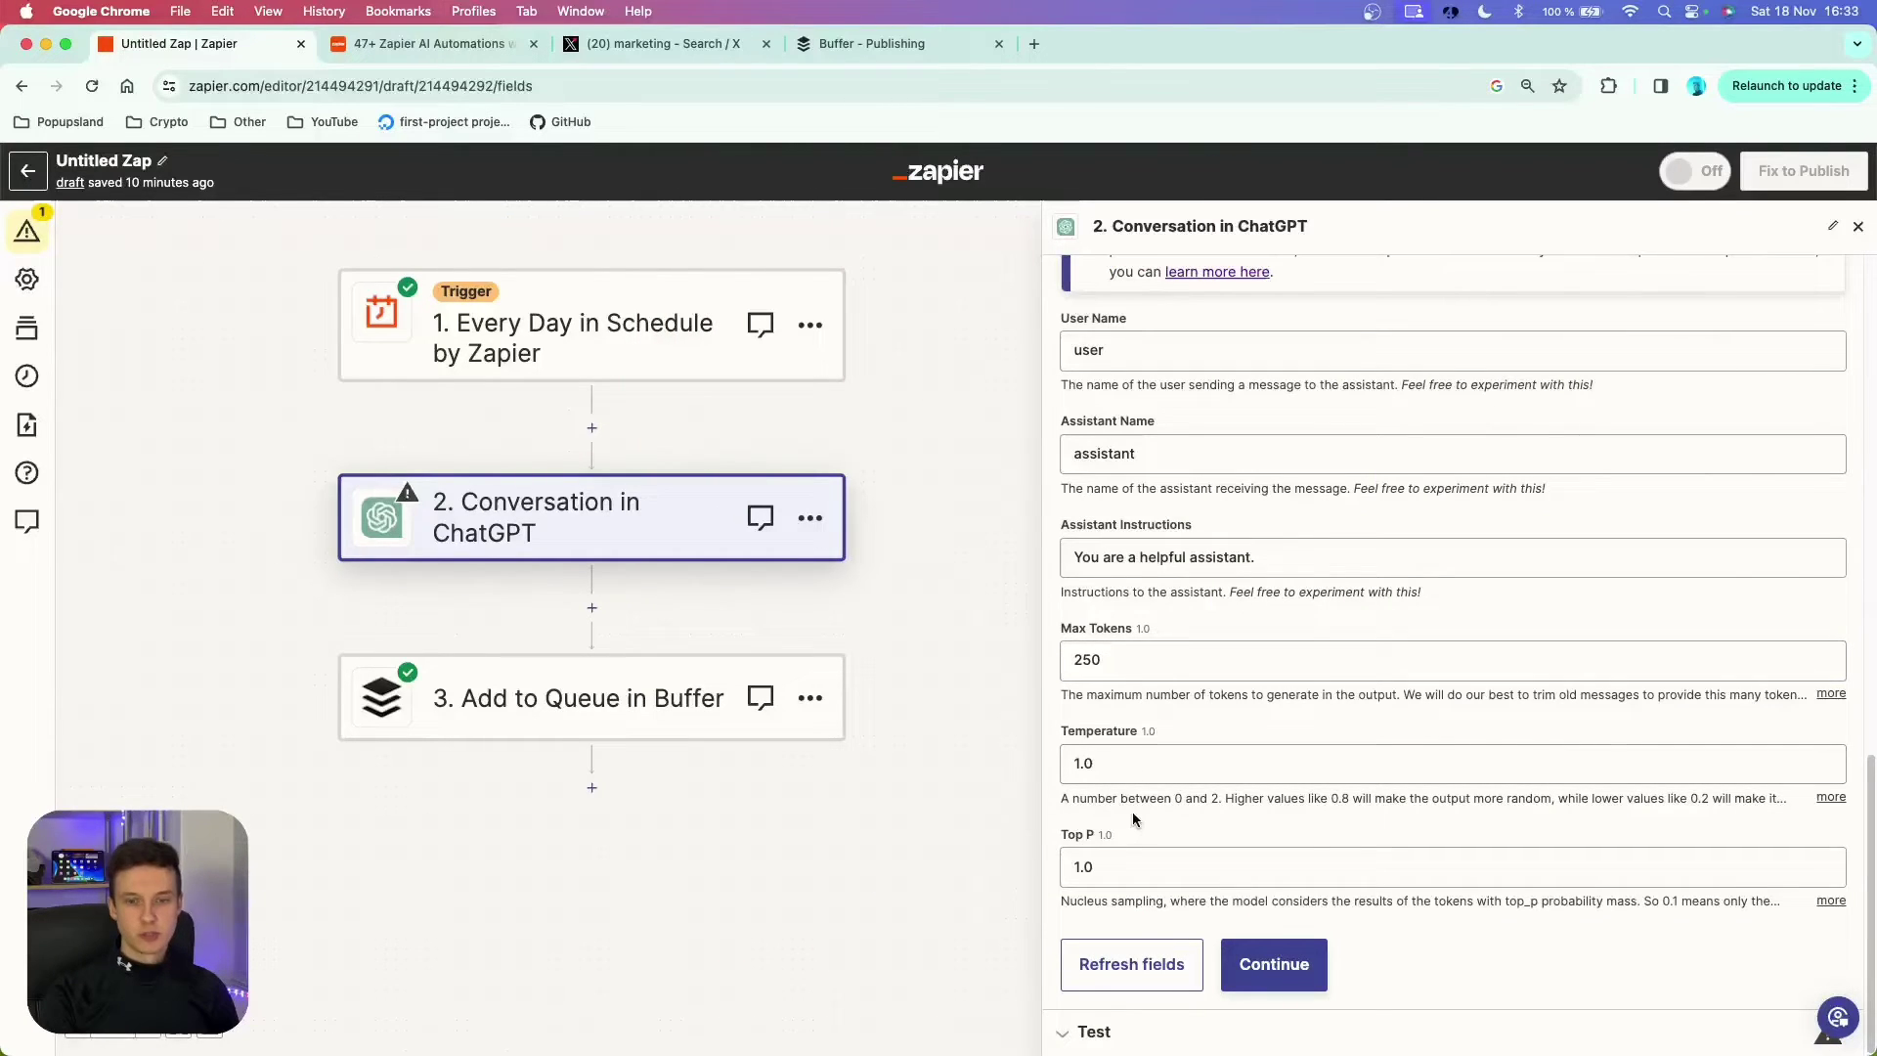
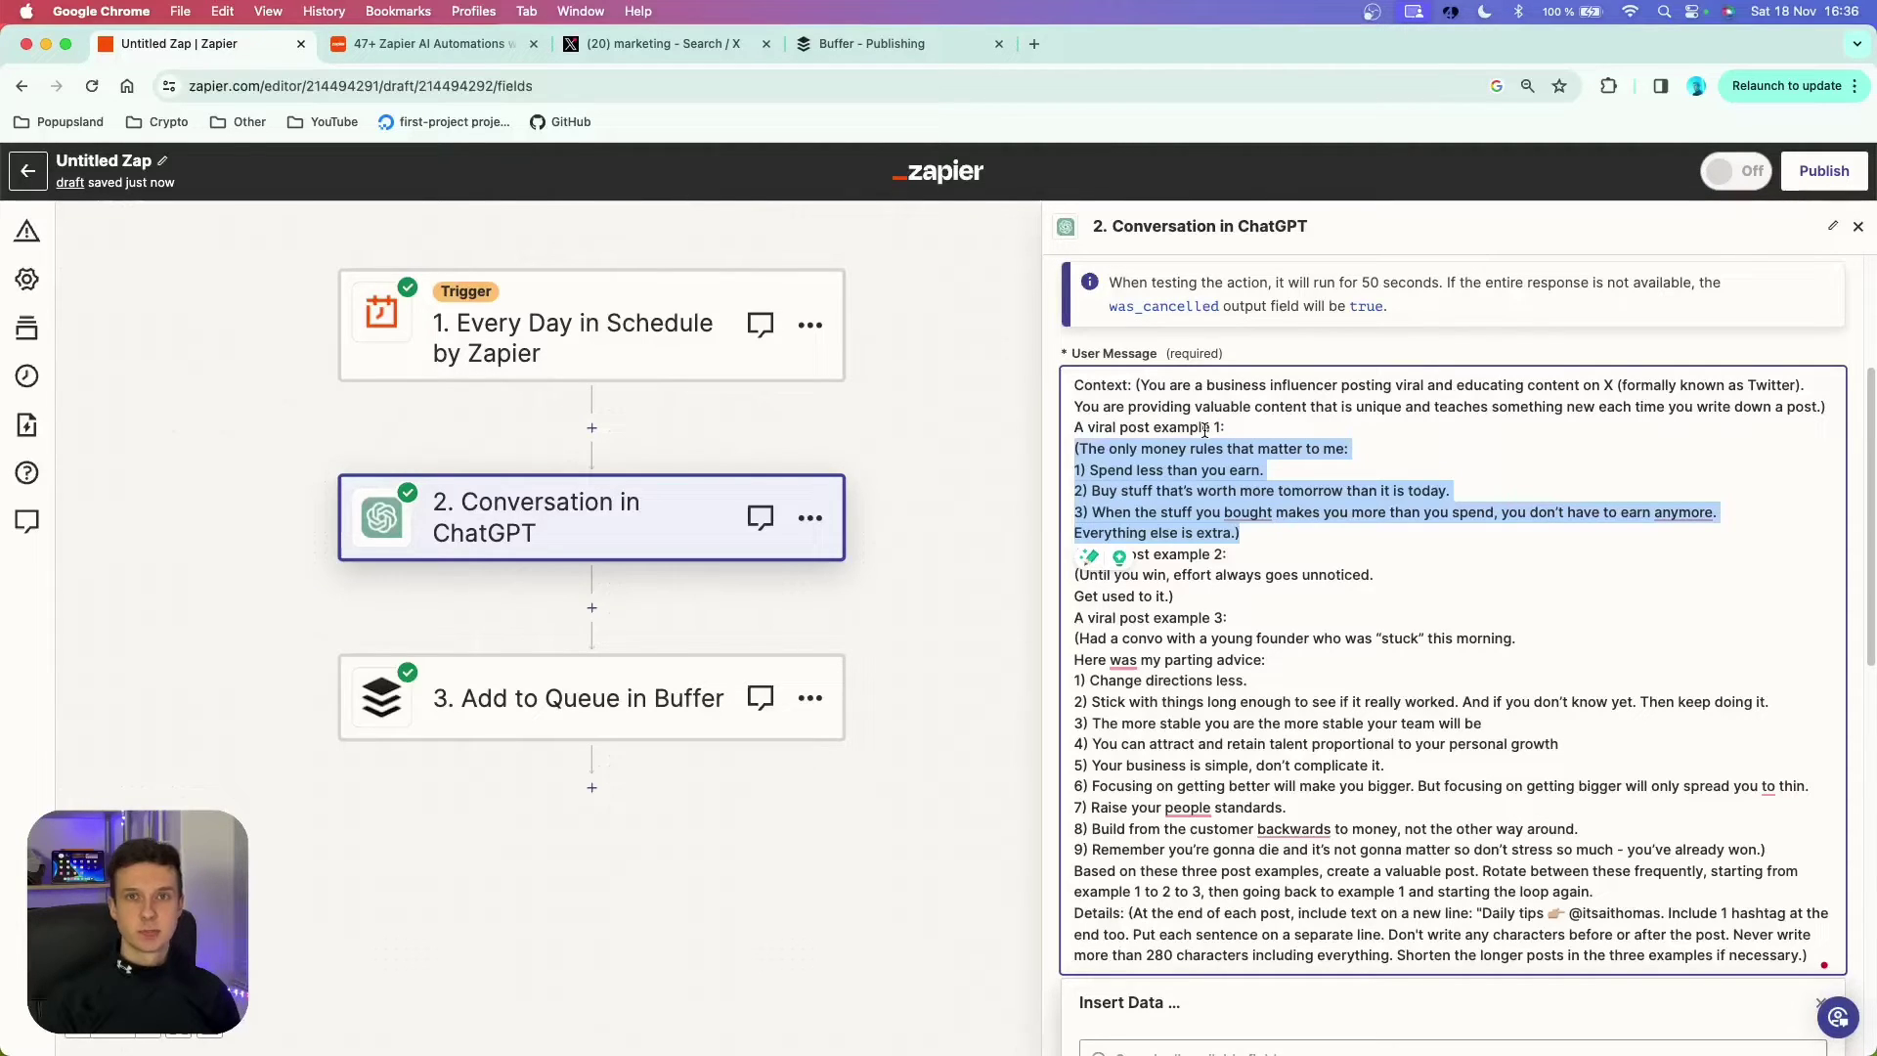
- Review viral post example 2 in the prompt, retest the ChatGPT step and examine the generated post with its closing line and hashtag
{"action": "left_click_drag", "start_coordinate": [1075, 554], "coordinate": [1176, 597]}
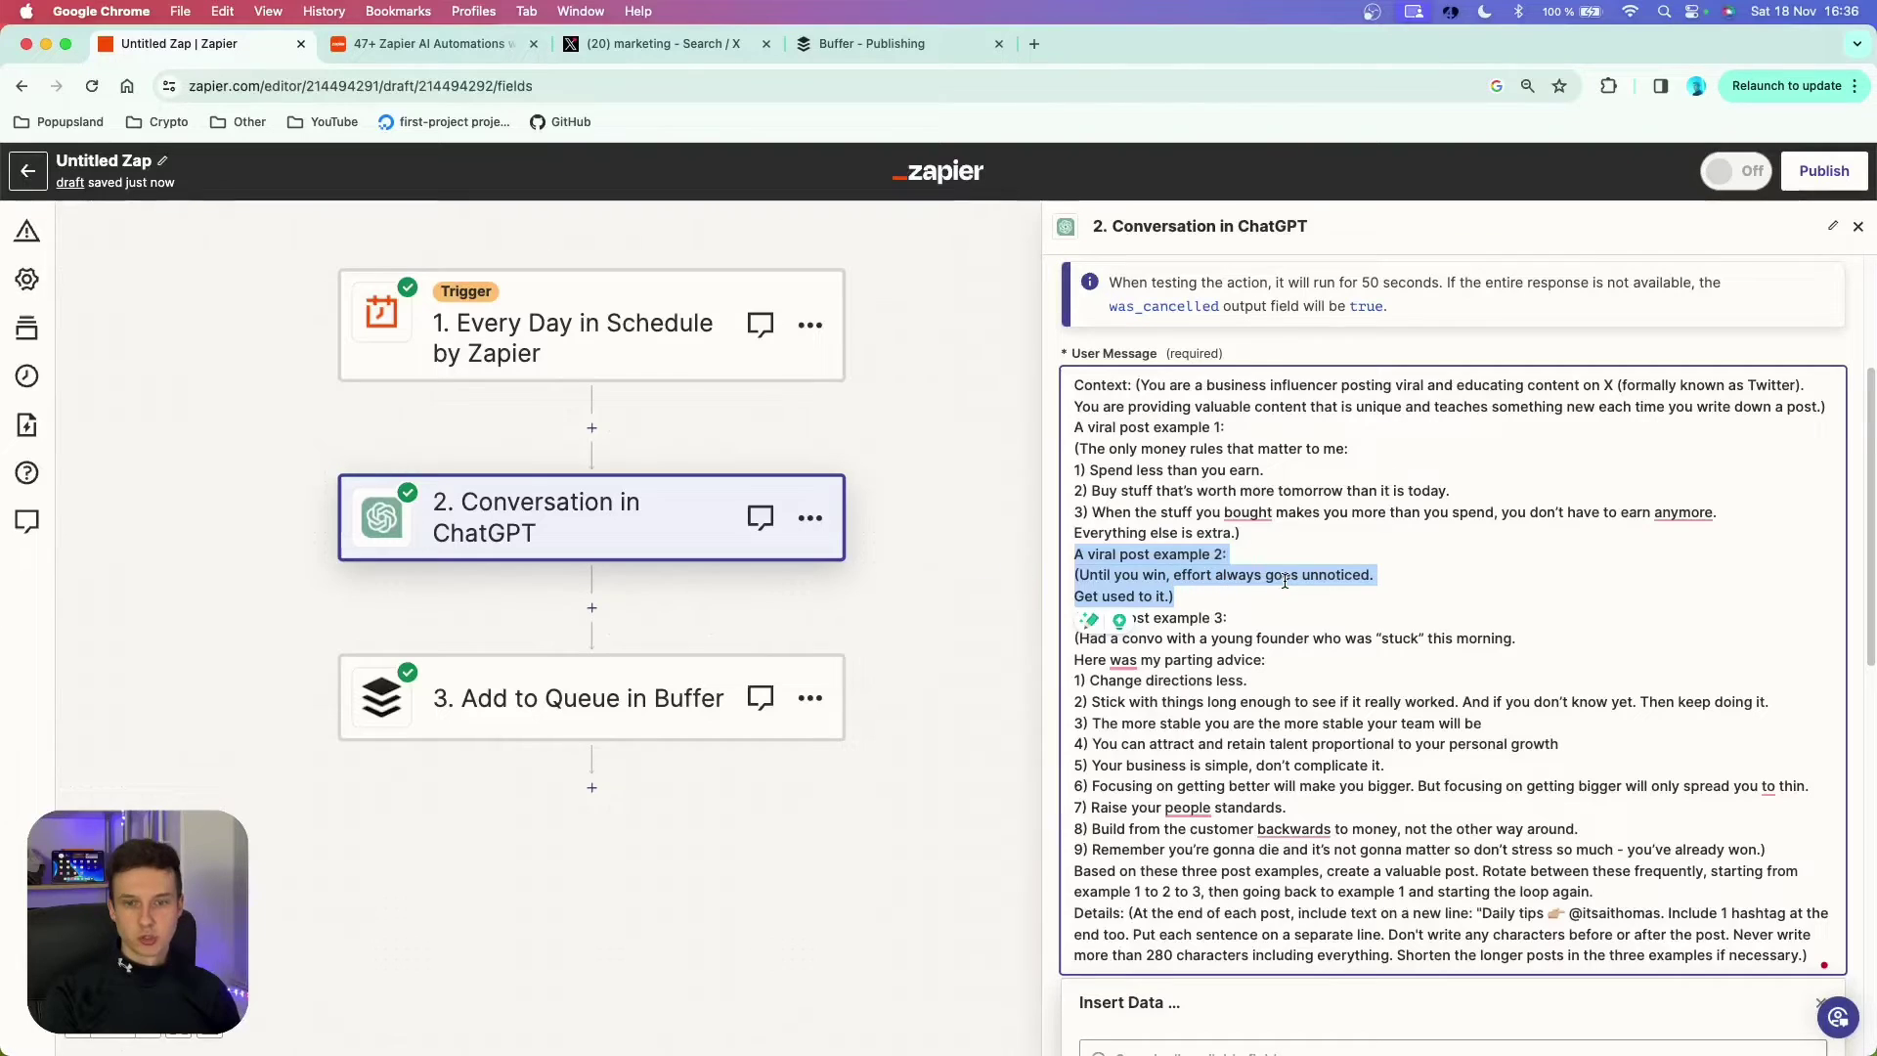
{"action": "left_click", "coordinate": [1134, 992]}
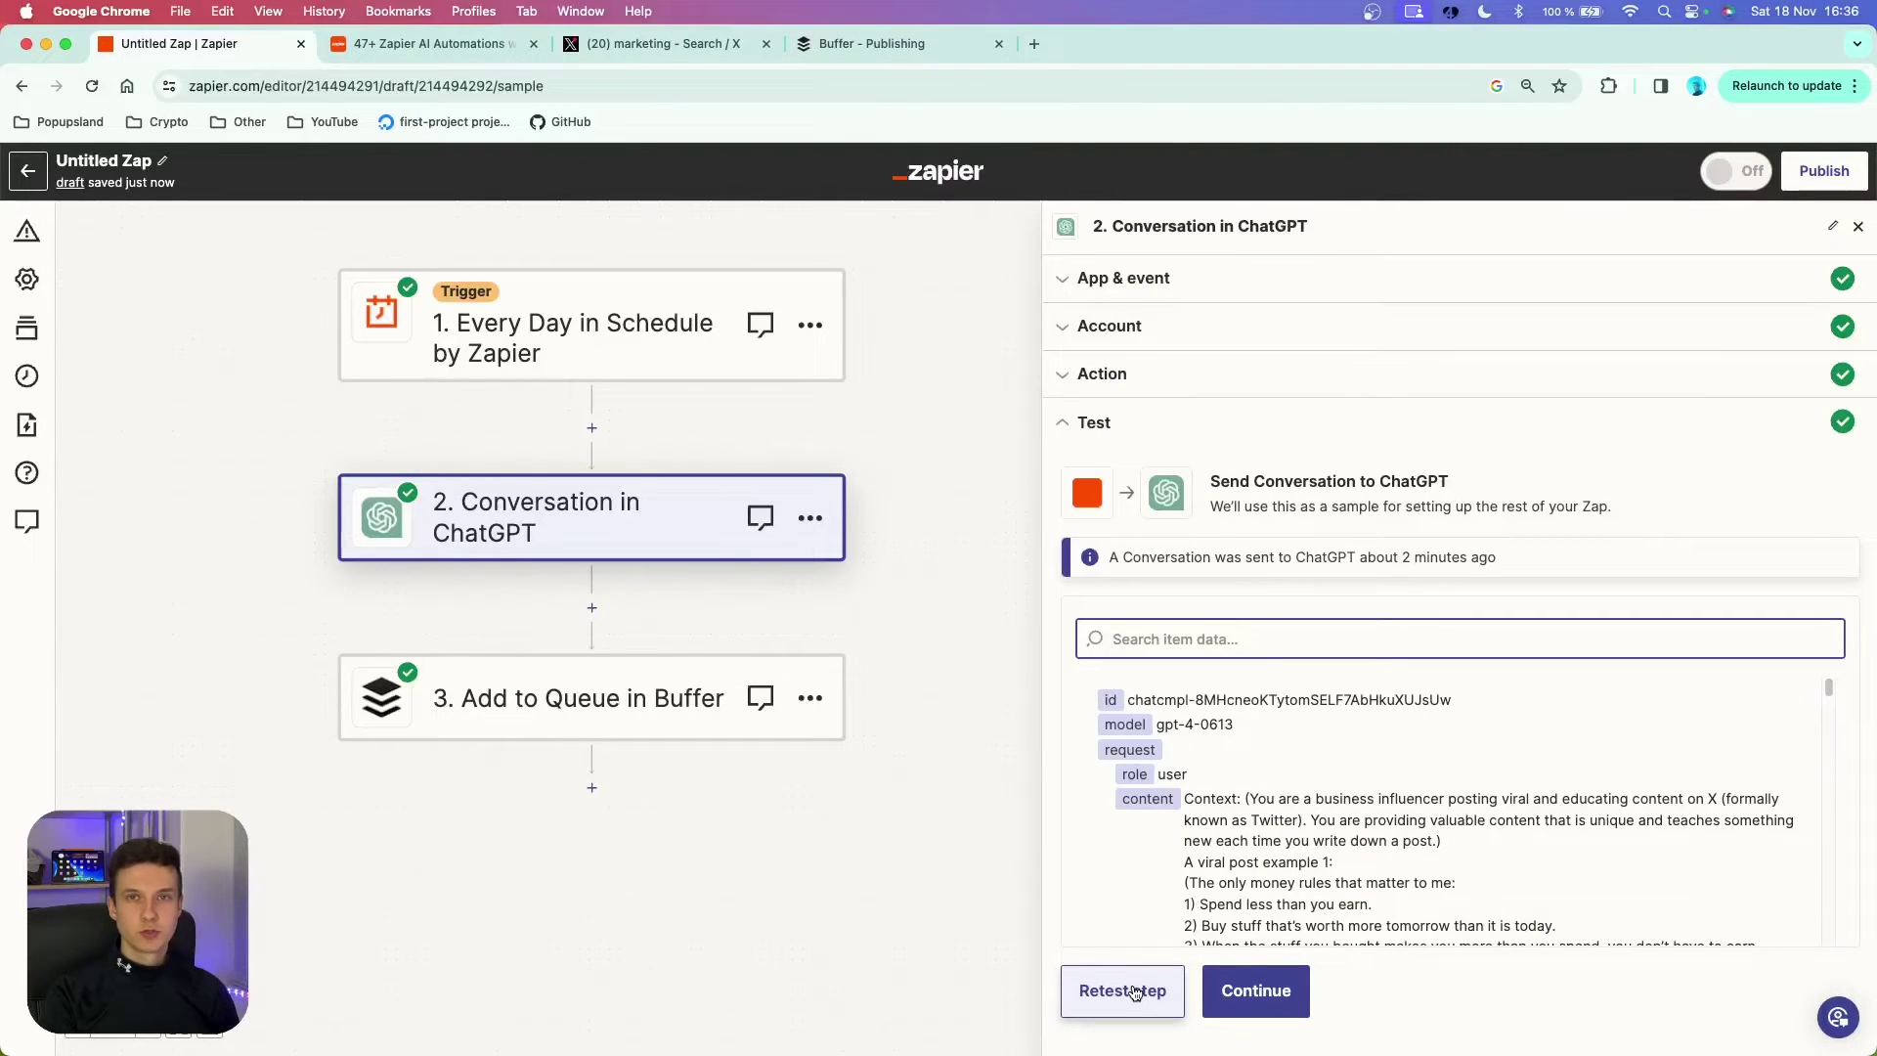
{"action": "left_click", "coordinate": [1134, 992]}
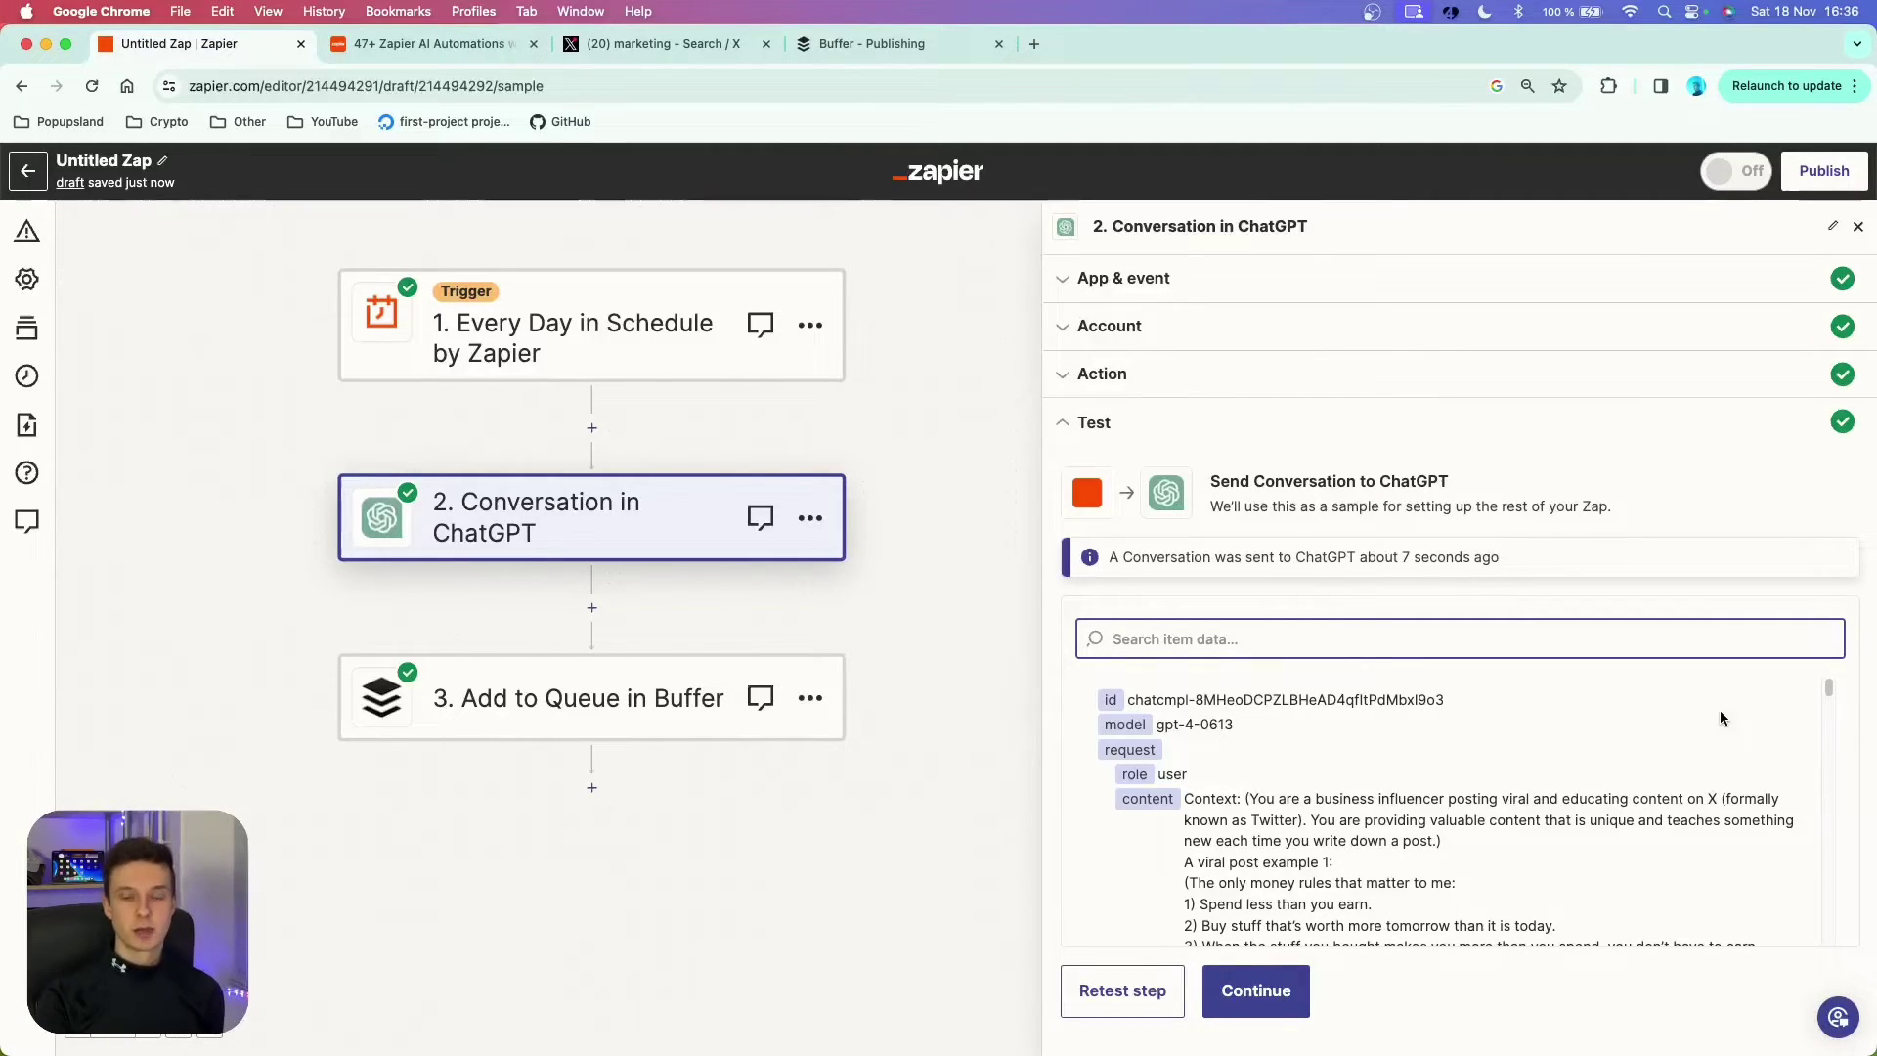
{"action": "scroll", "coordinate": [1362, 809], "scroll_direction": "down", "scroll_amount": 5}
{"action": "scroll", "coordinate": [1363, 809], "scroll_direction": "down", "scroll_amount": 5}
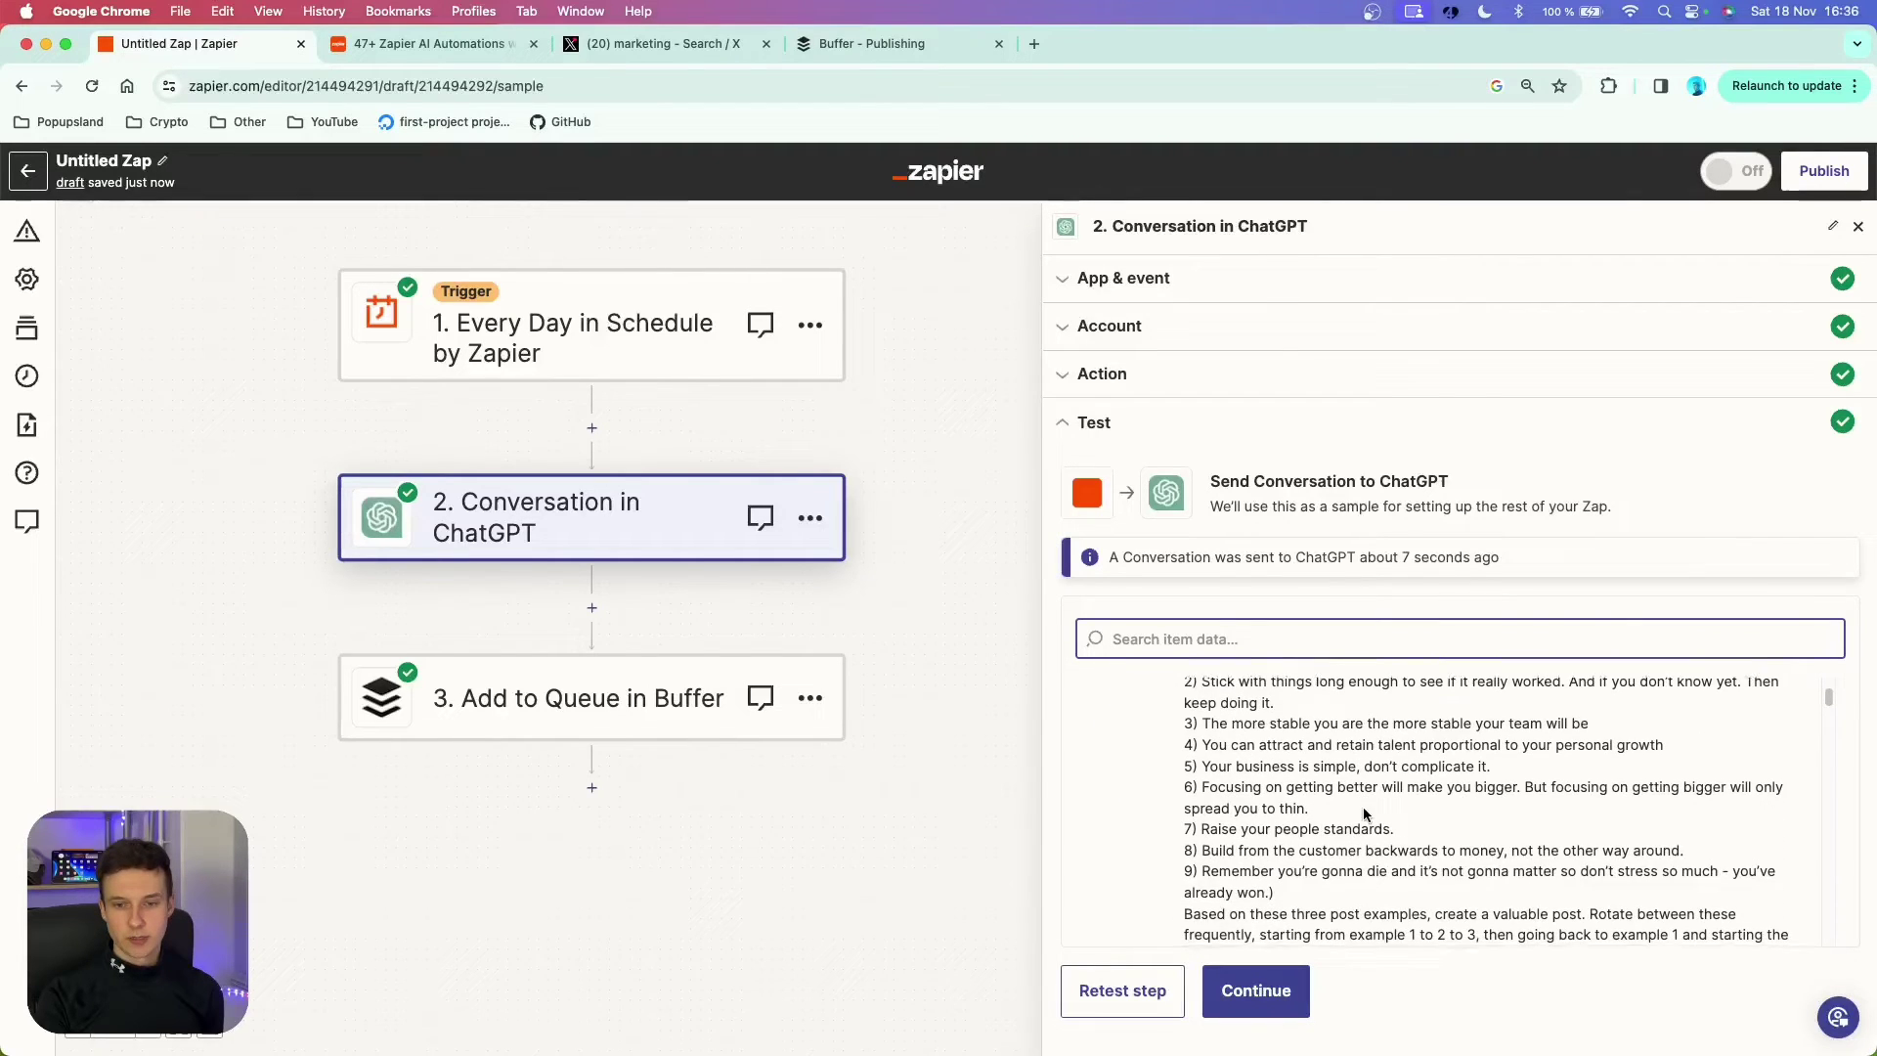
{"action": "left_click_drag", "start_coordinate": [1289, 883], "coordinate": [1210, 785]}
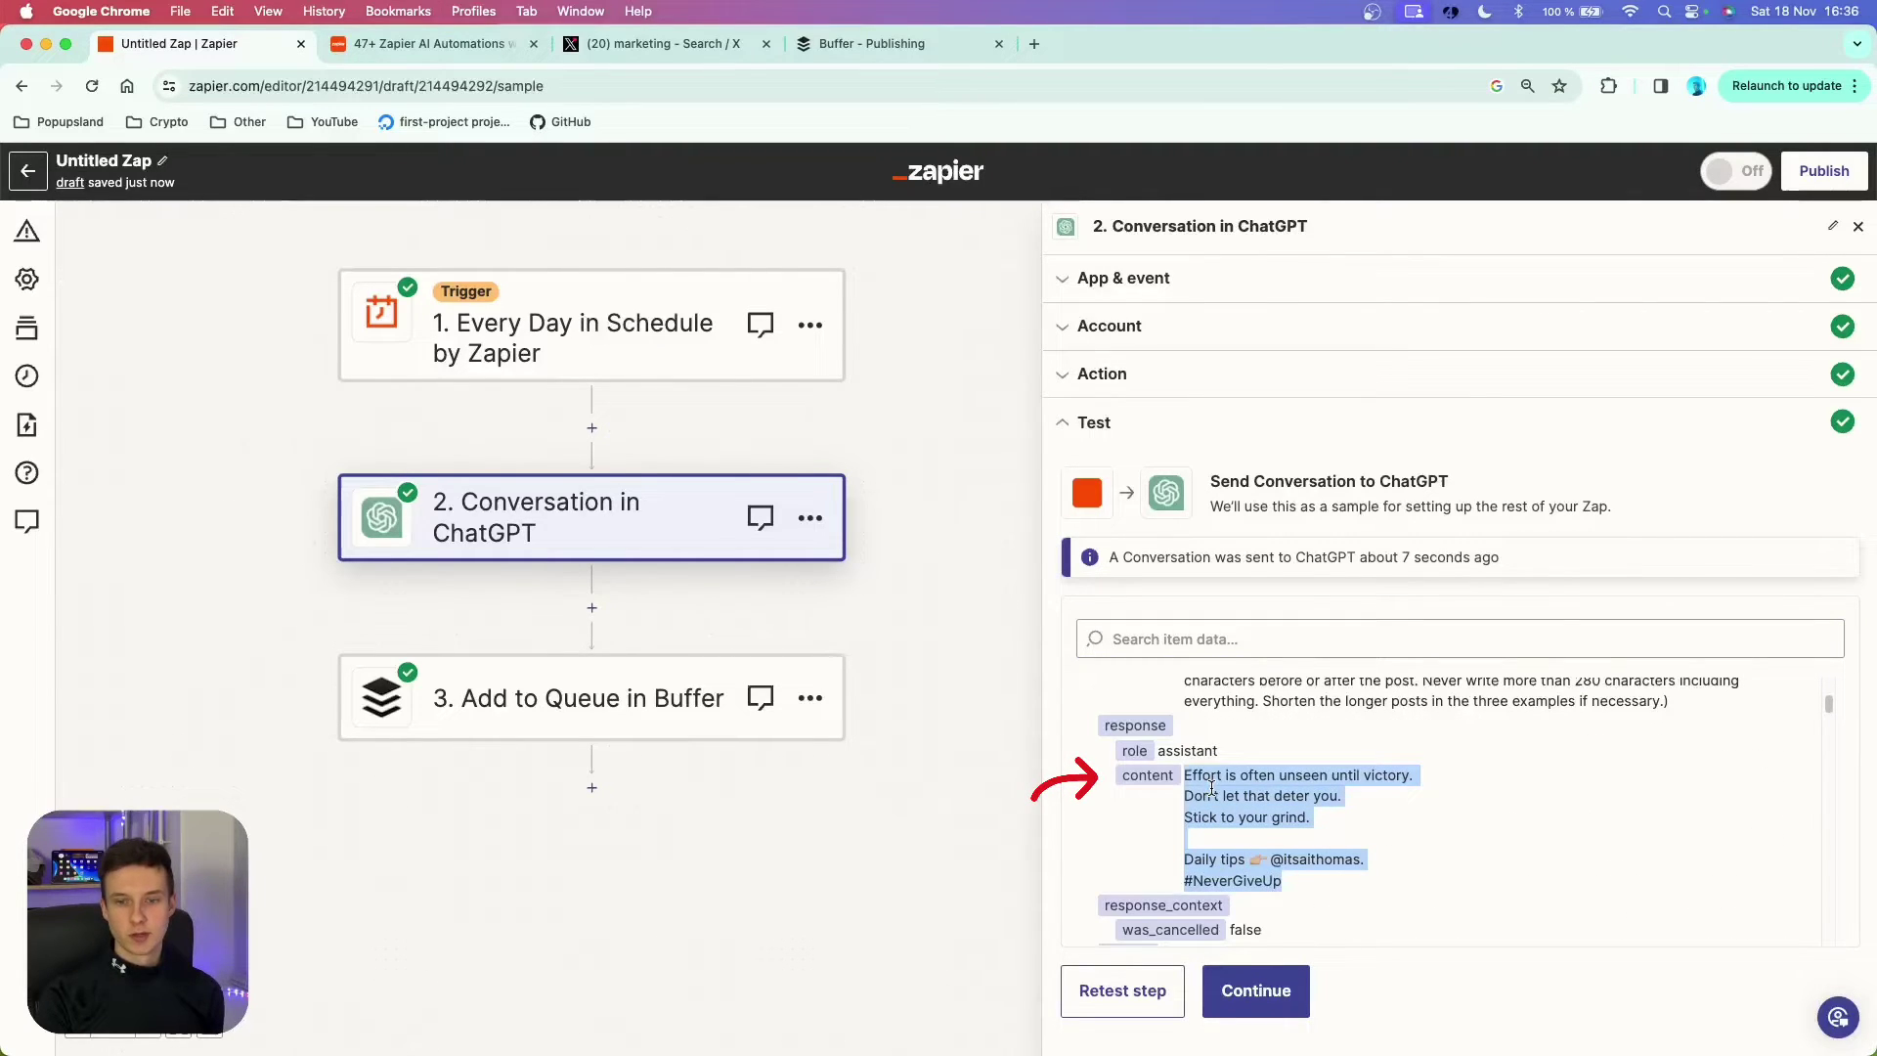
{"action": "left_click_drag", "start_coordinate": [1183, 860], "coordinate": [1271, 880]}
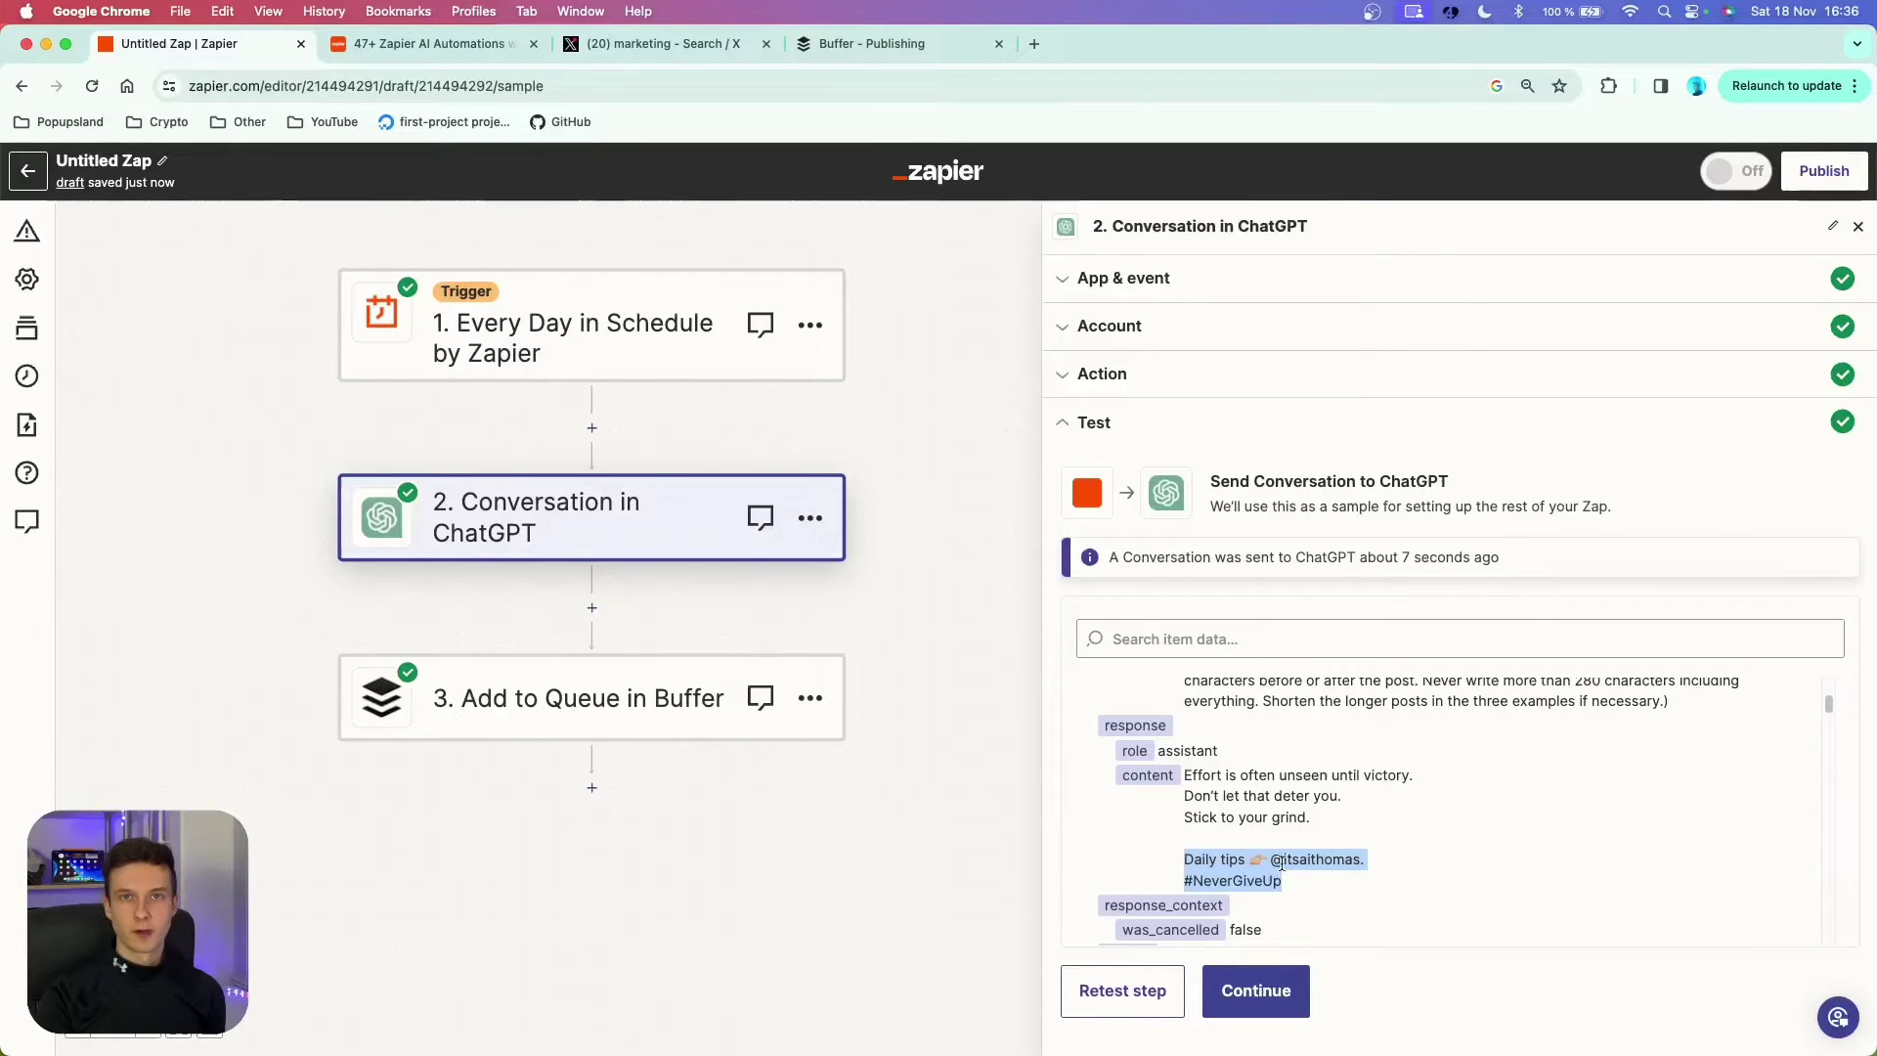
- Retest the ChatGPT step again and examine the newly generated post in the response content
{"action": "left_click", "coordinate": [1124, 990]}
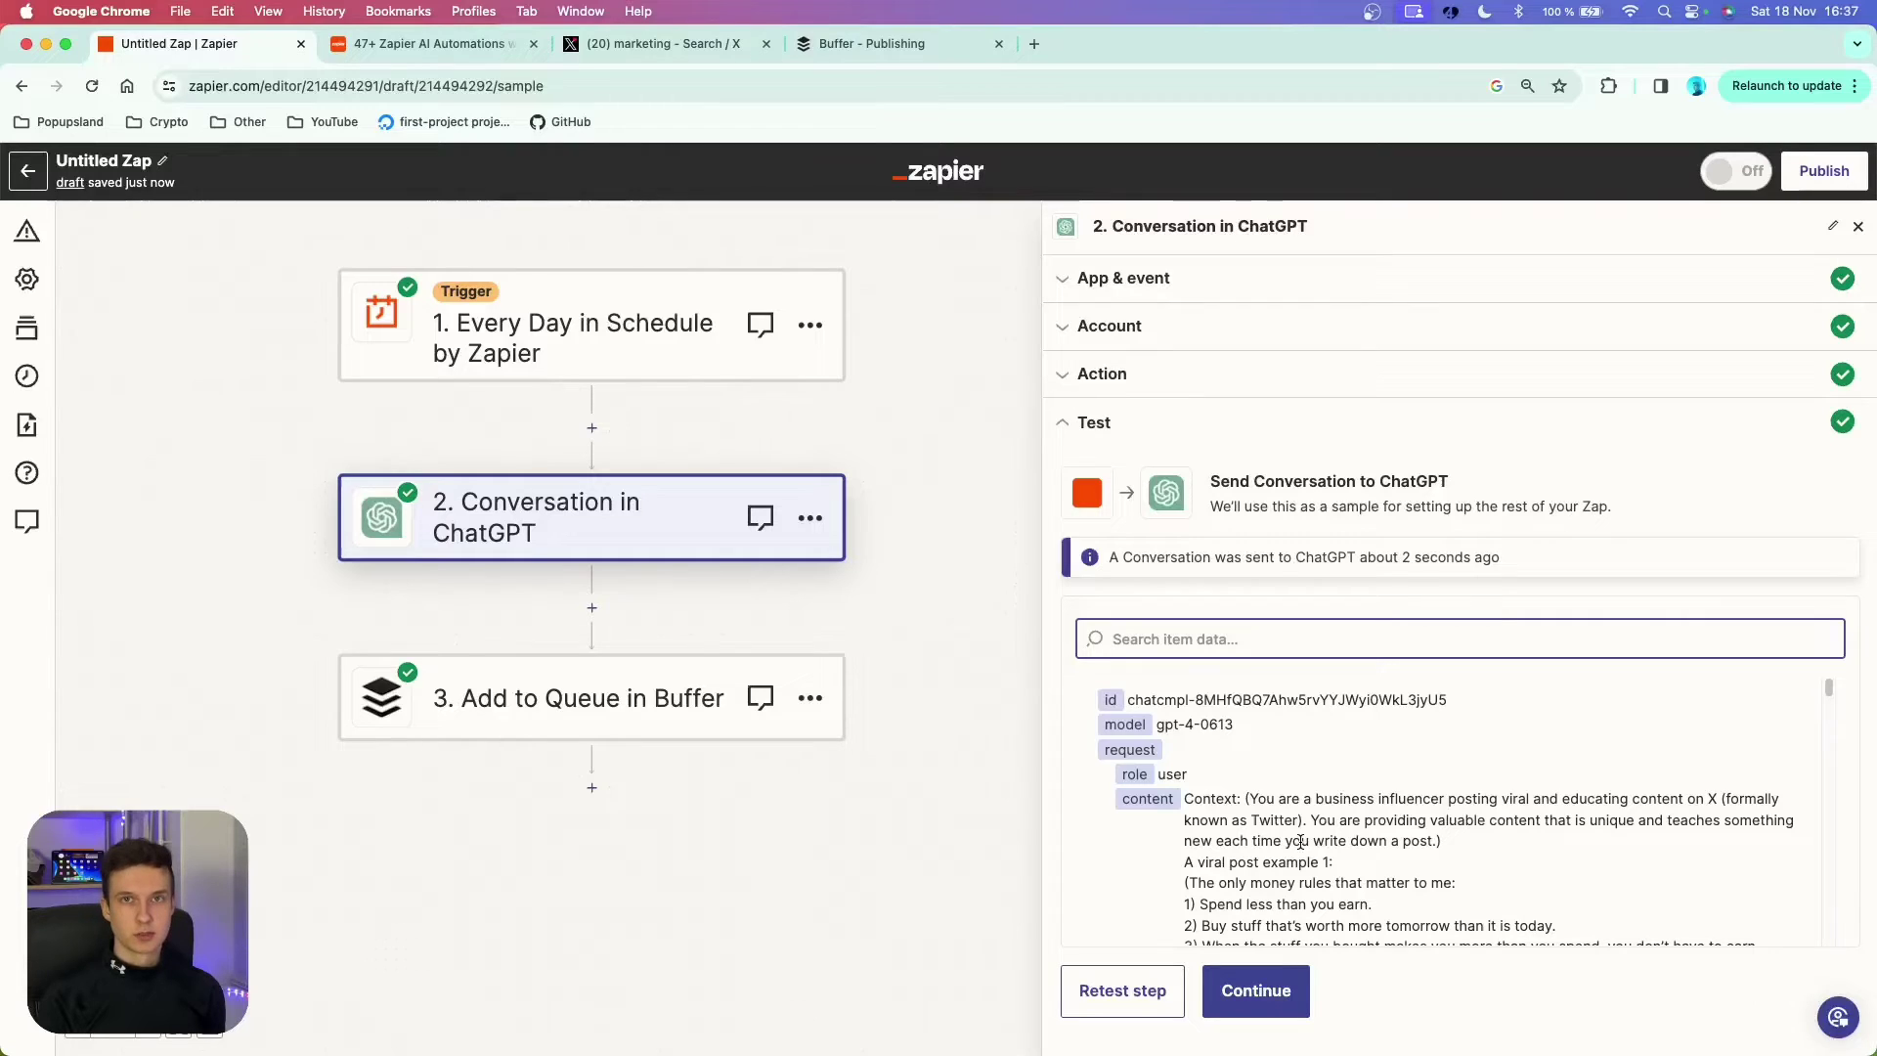
{"action": "scroll", "coordinate": [1300, 841], "scroll_direction": "down", "scroll_amount": 15}
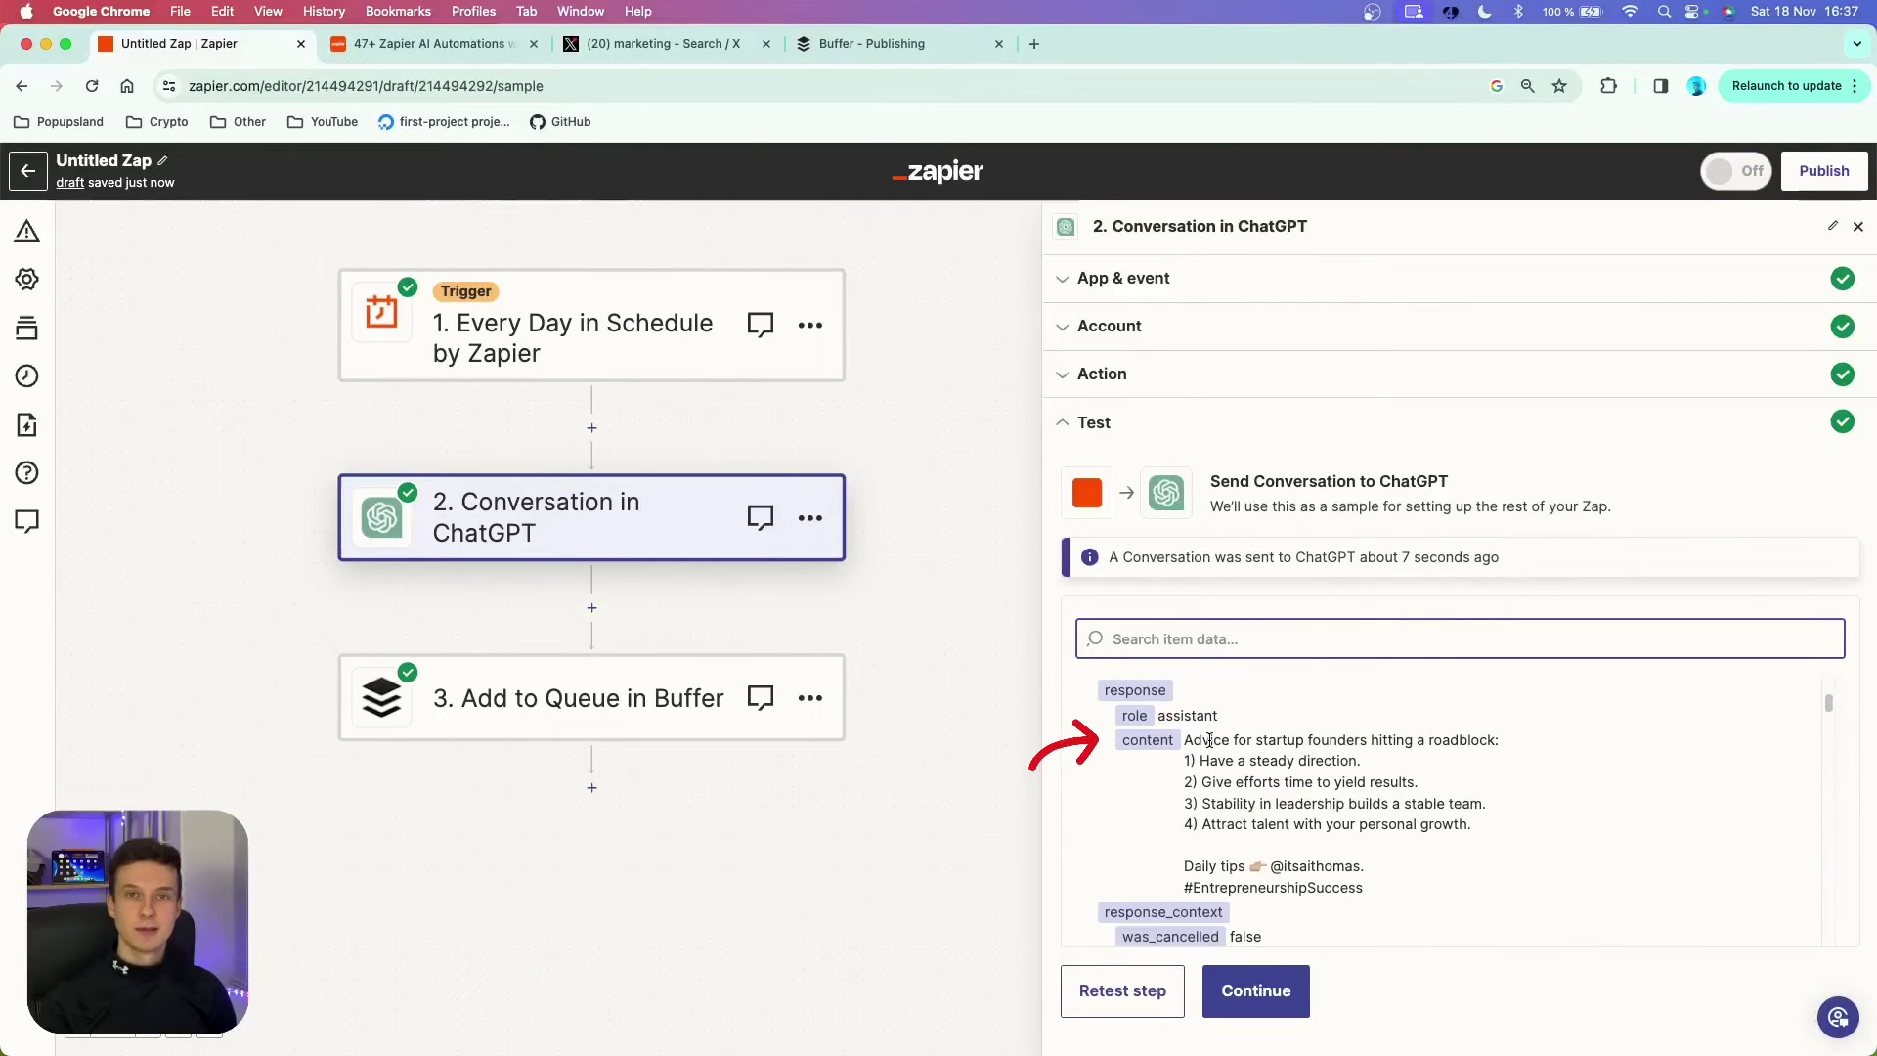
{"action": "triple_click", "coordinate": [1209, 740]}
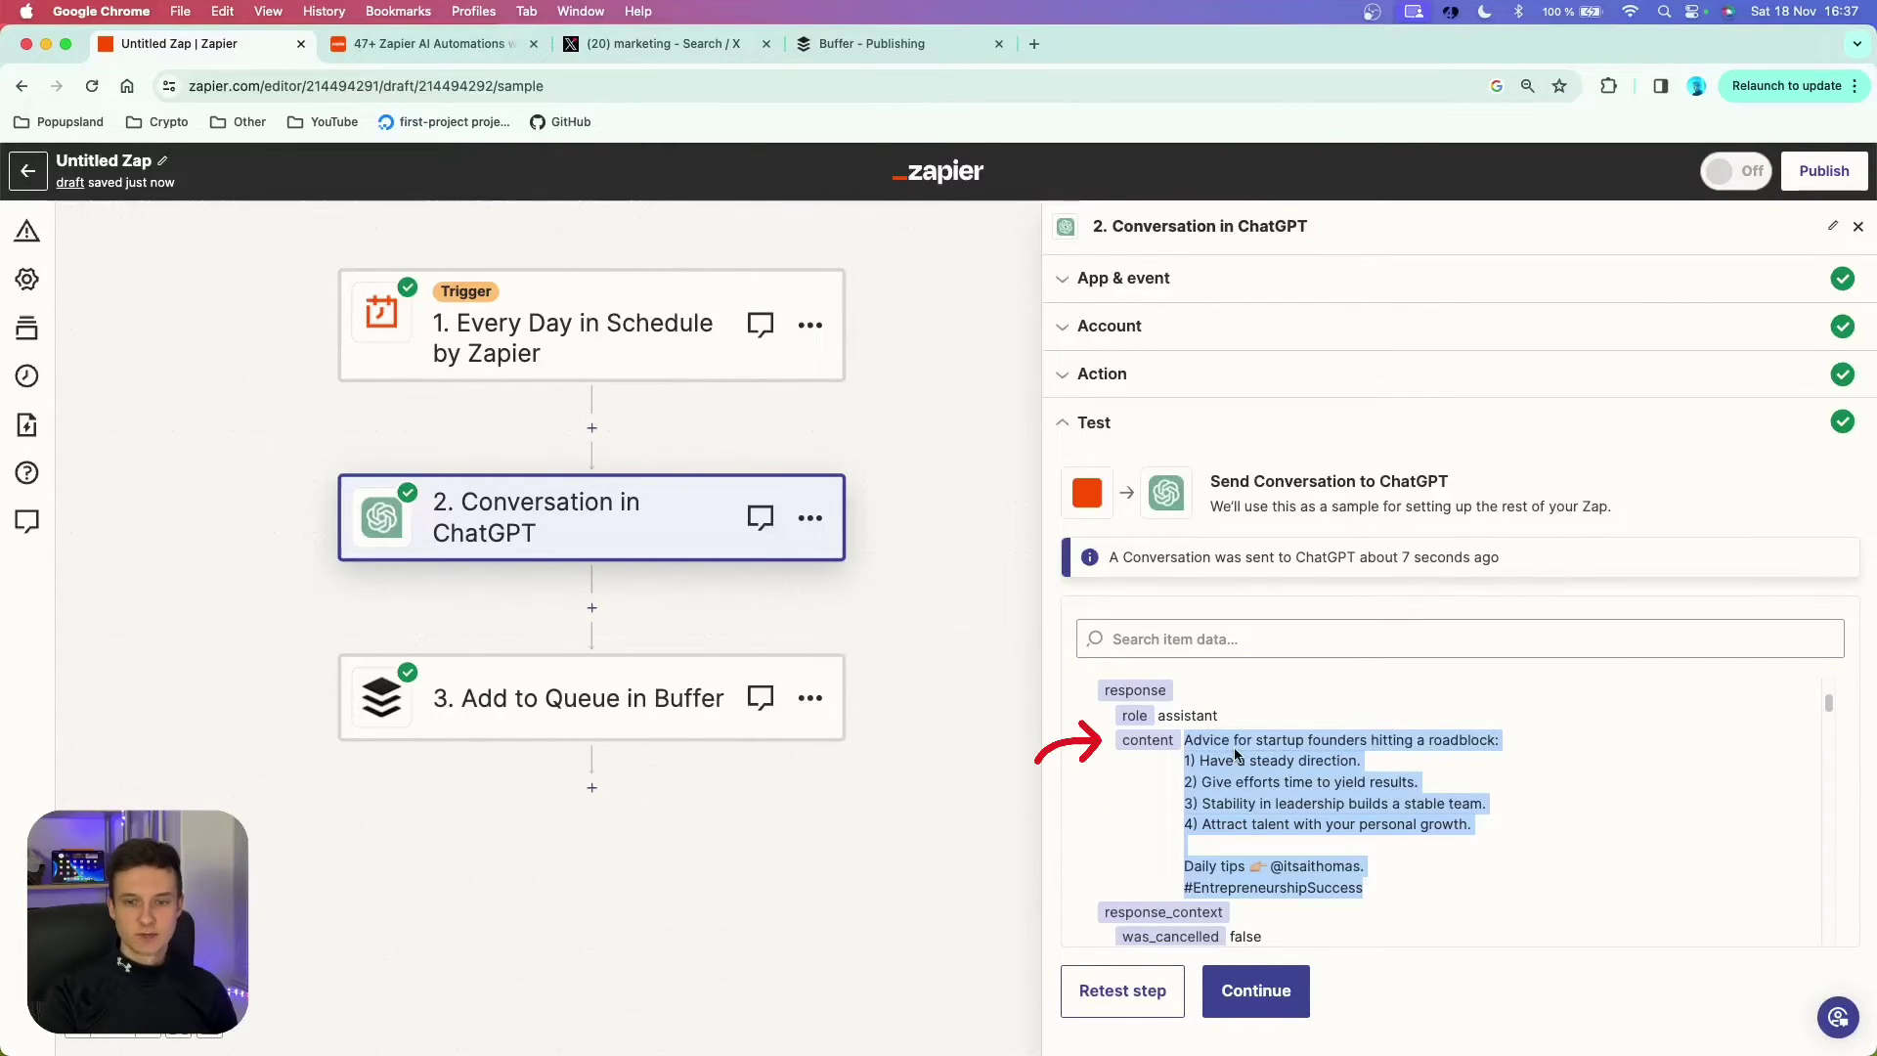
{"action": "left_click", "coordinate": [1447, 821]}
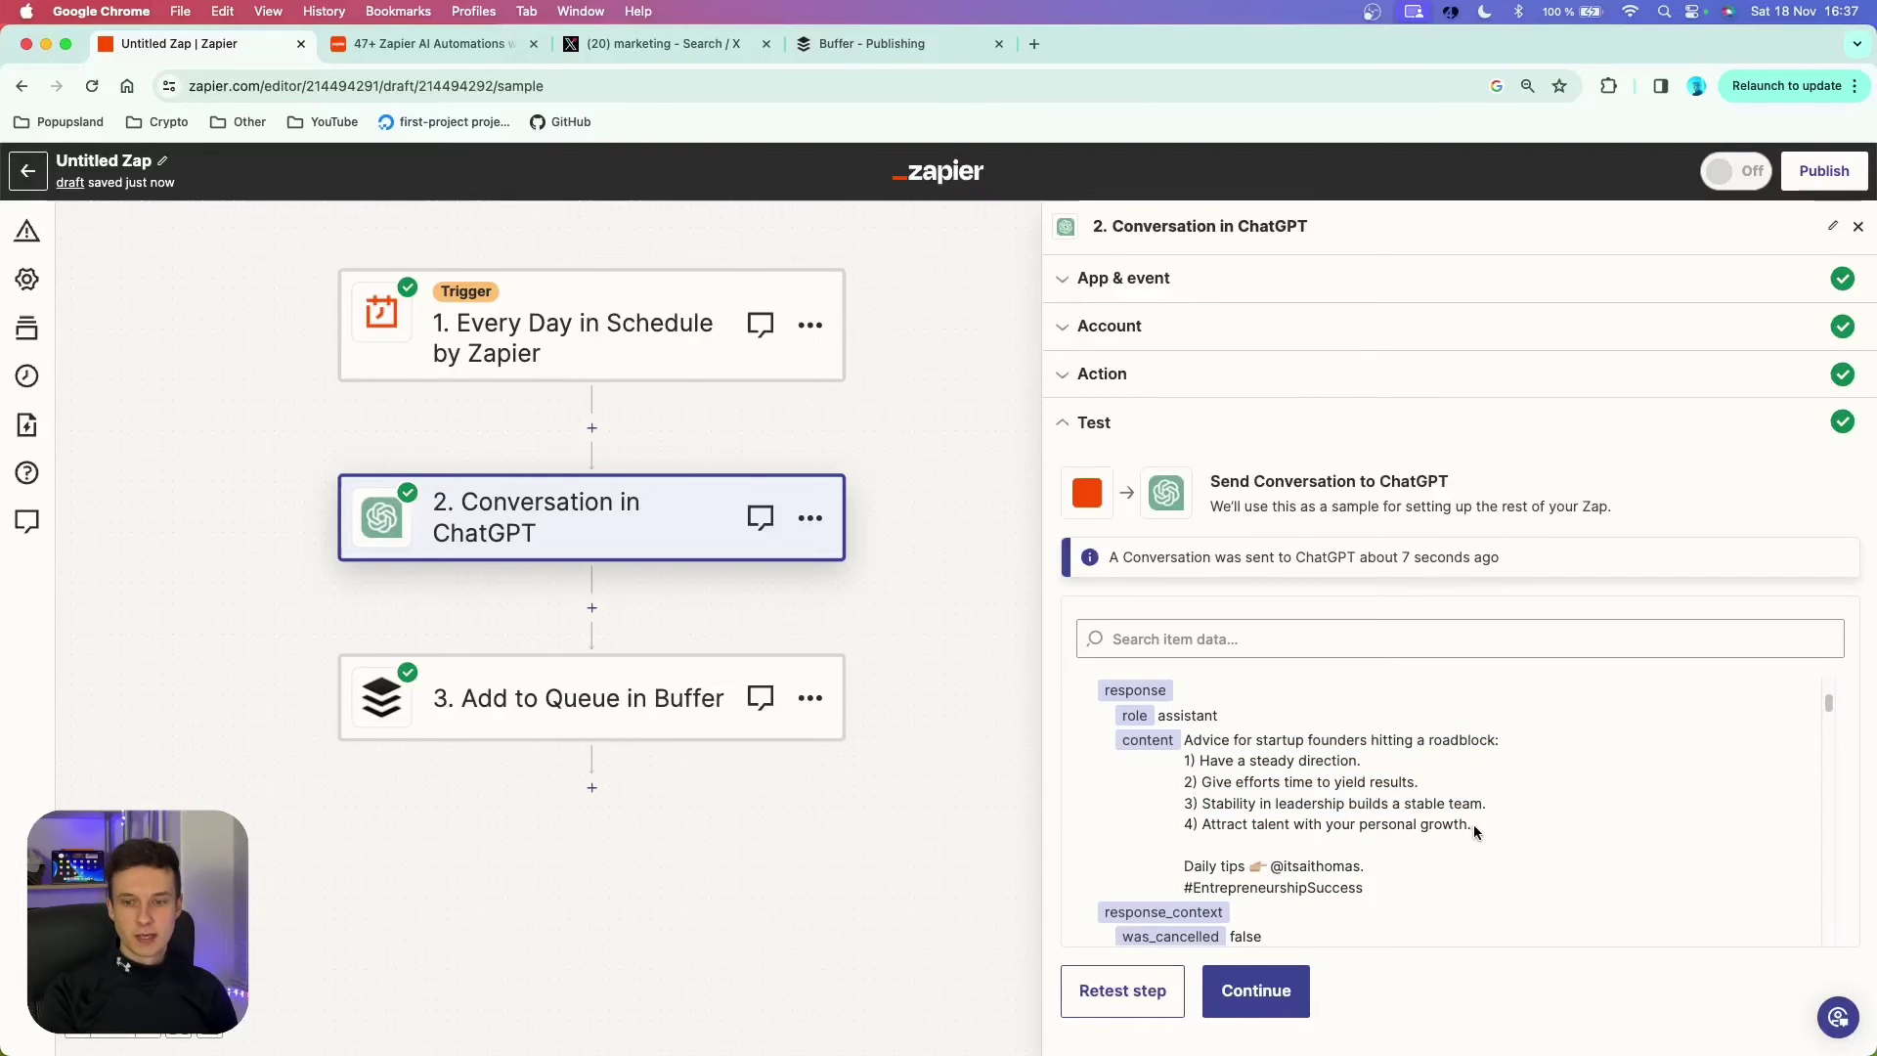
{"action": "left_click_drag", "start_coordinate": [1474, 824], "coordinate": [1146, 759]}
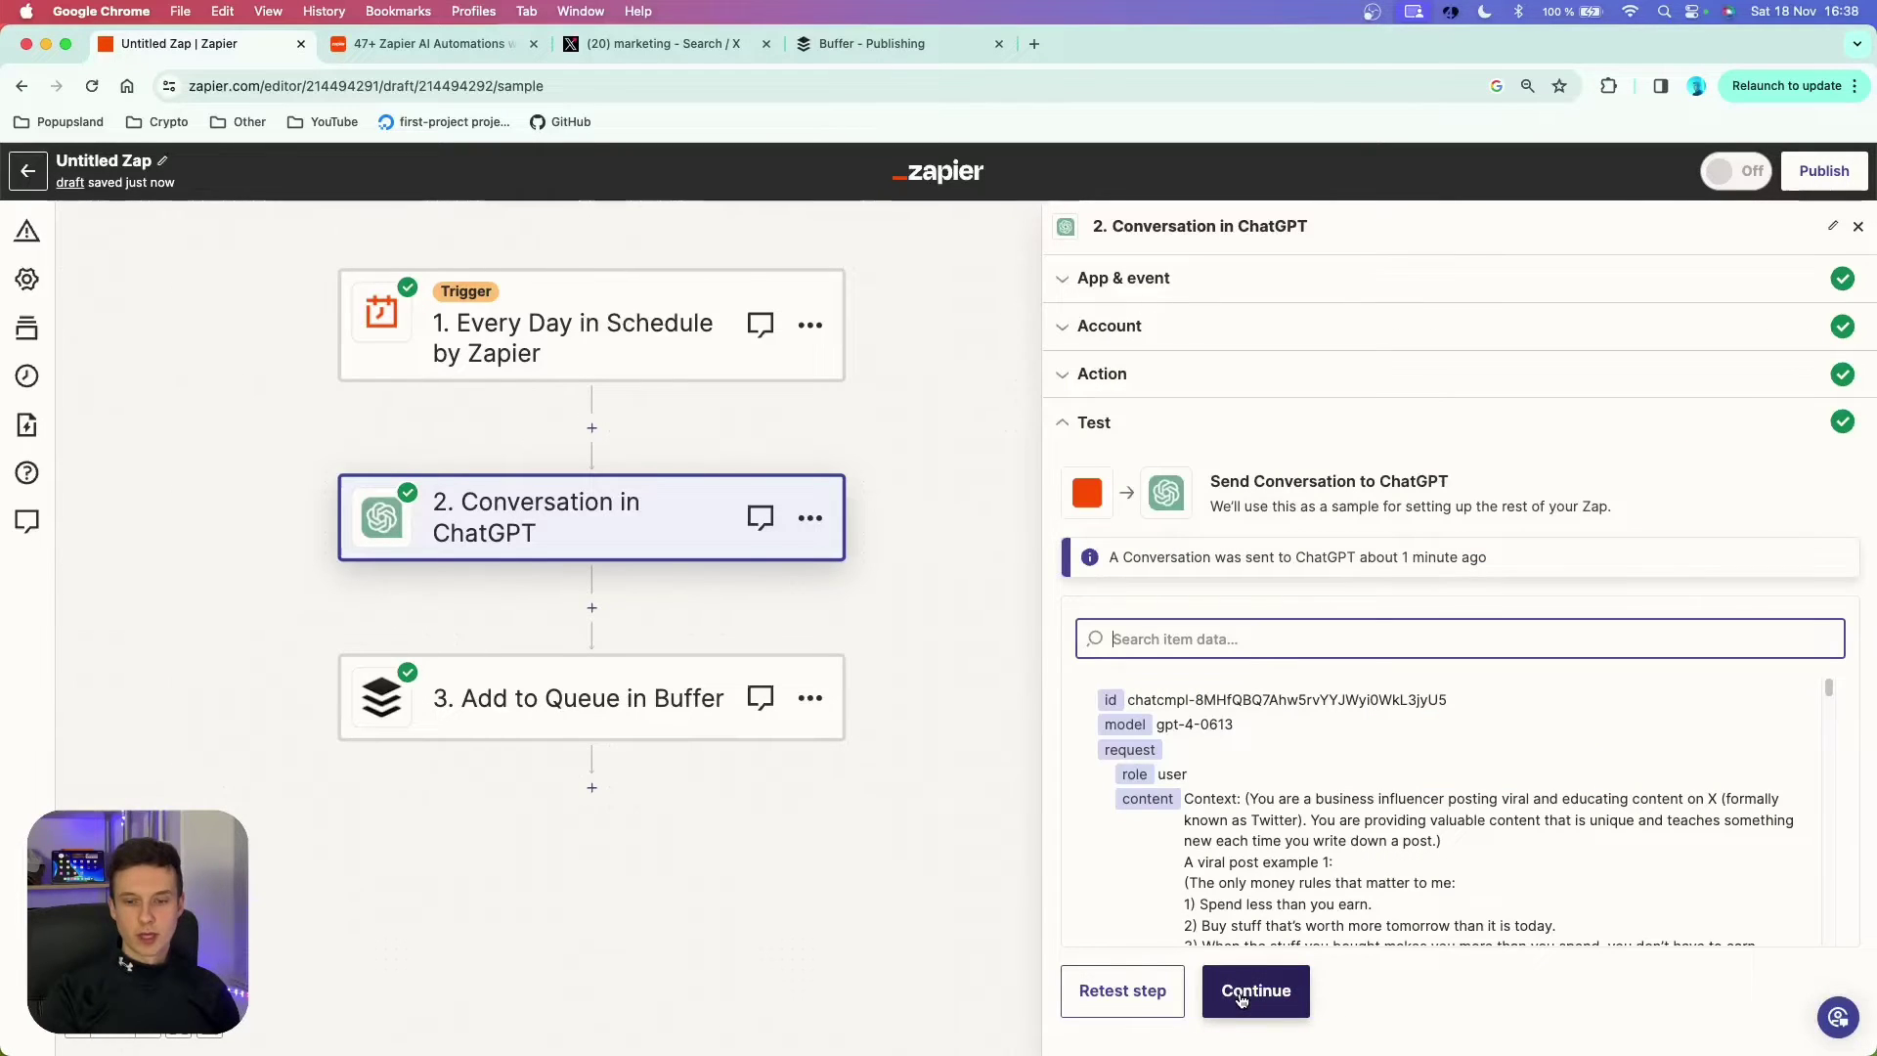
- Continue to the third step and search the available action apps for "twitter" and for Buffer
{"action": "left_click", "coordinate": [1257, 993]}
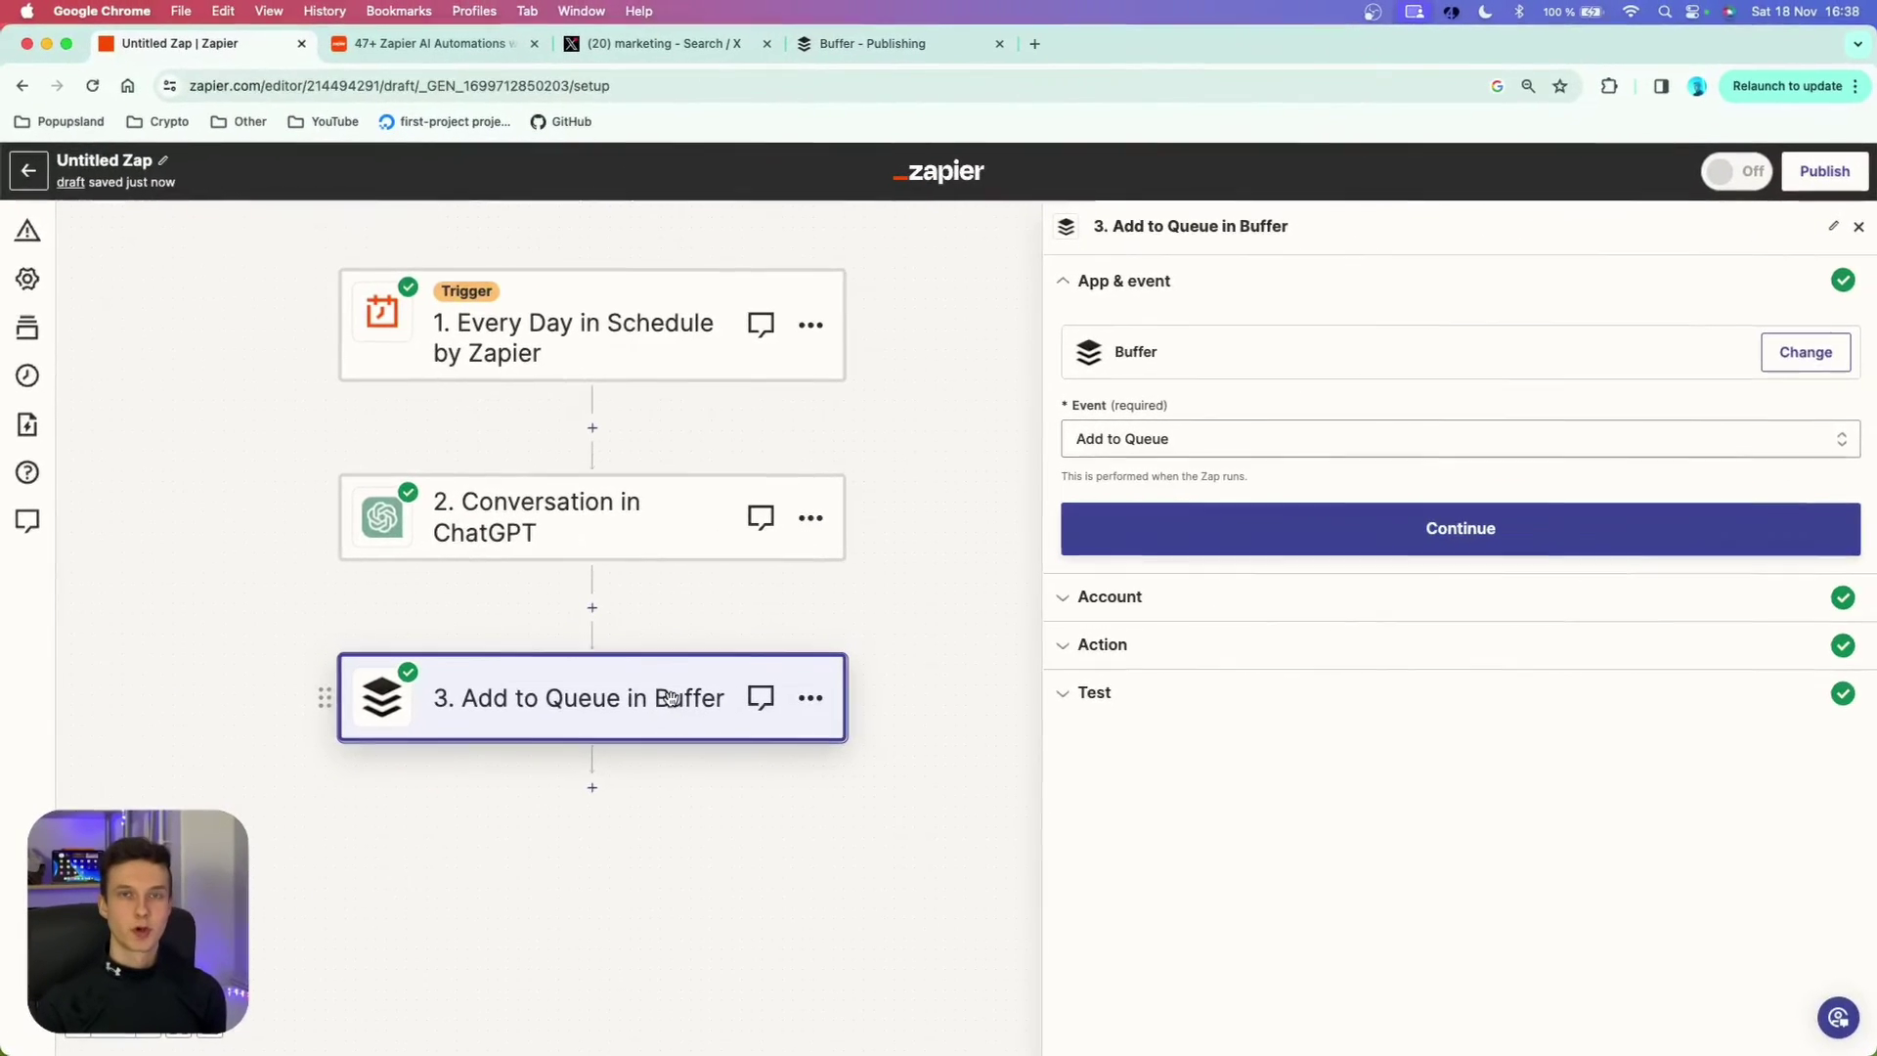
{"action": "left_click", "coordinate": [1804, 351]}
{"action": "type", "text": "twitter"}
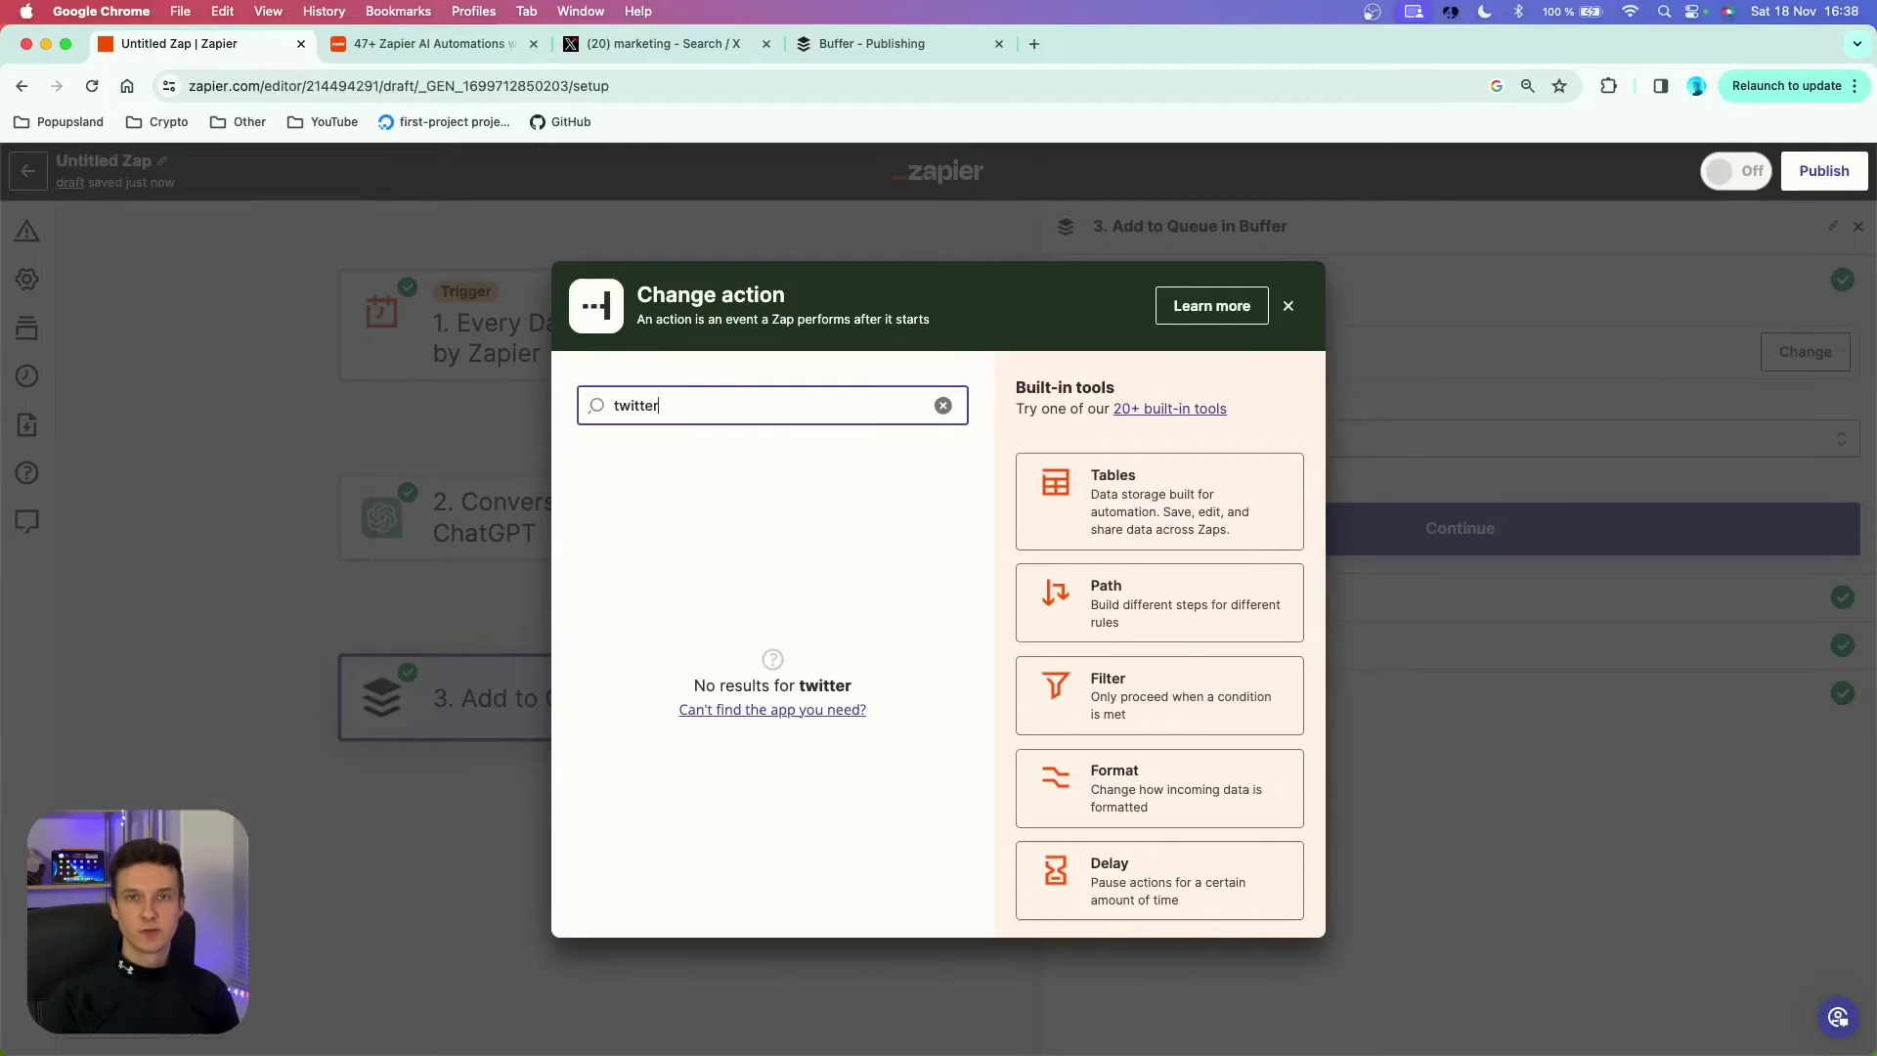
{"action": "key", "text": "super+a"}
{"action": "type", "text": "bu"}
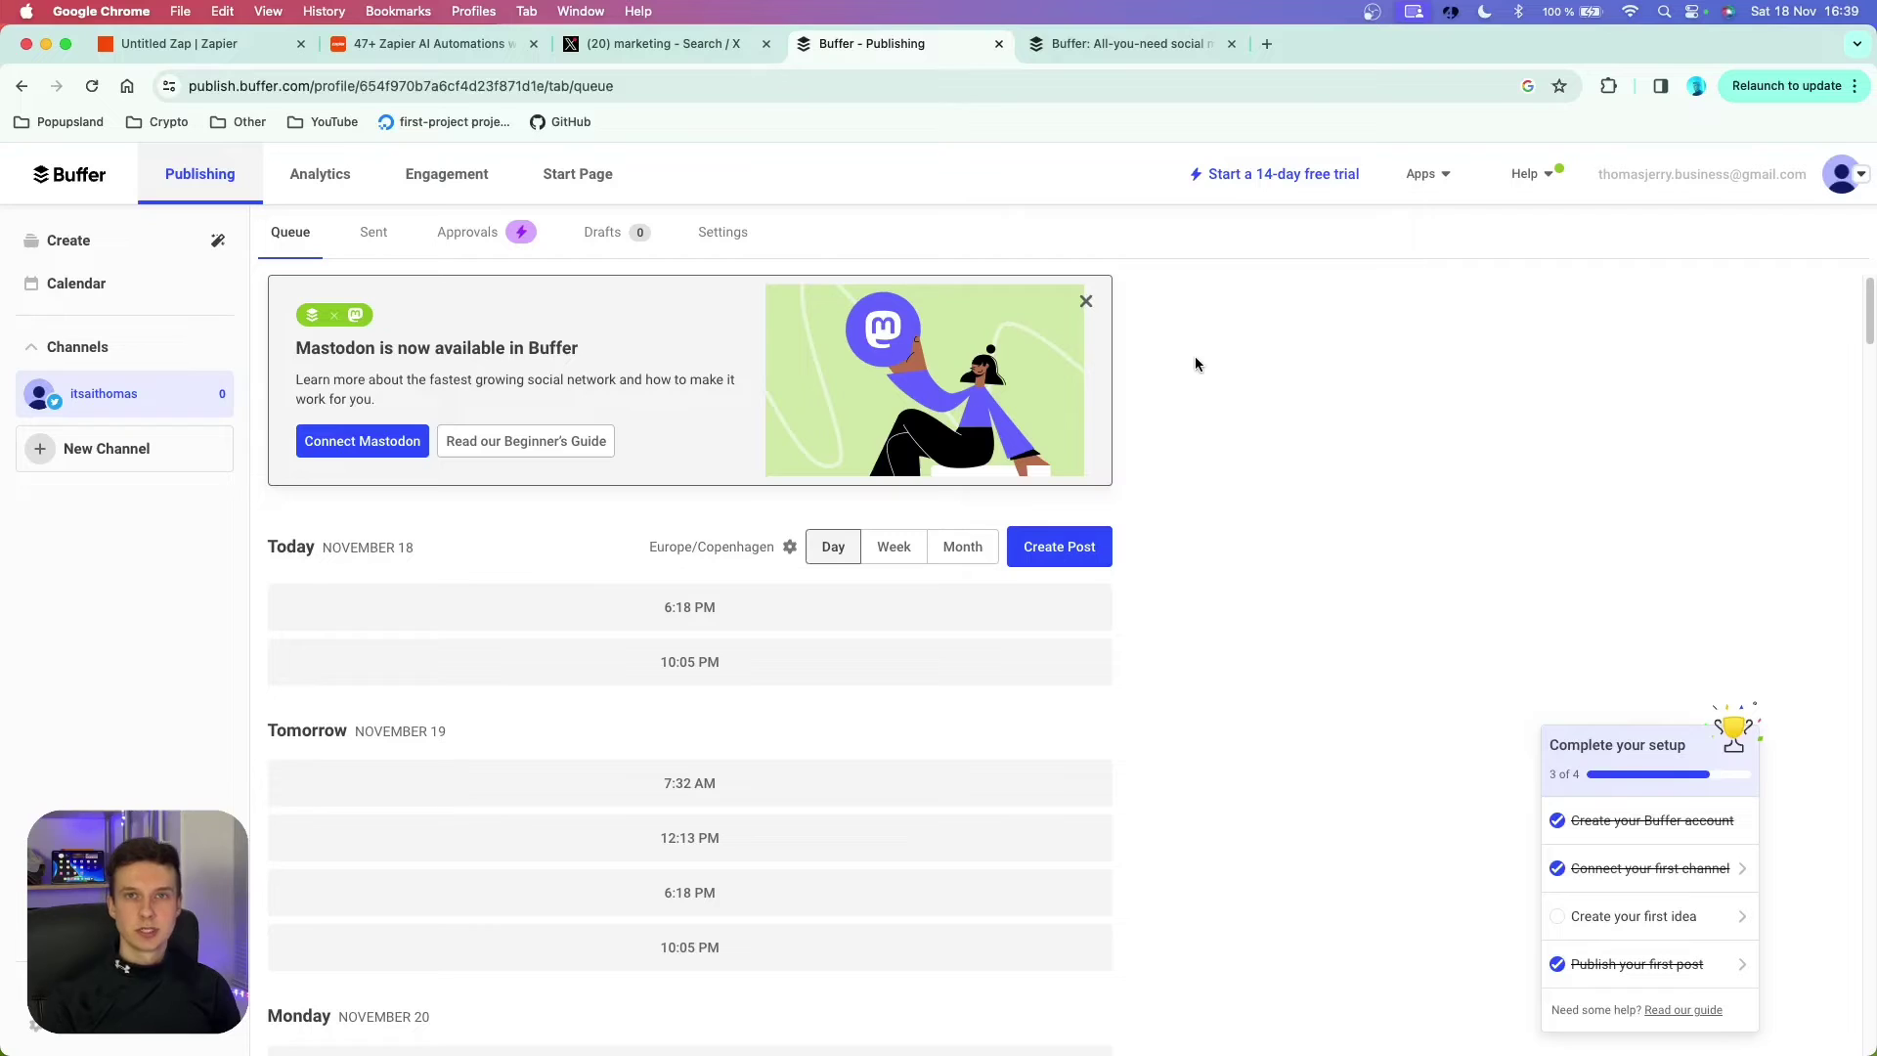
- In Buffer, open the page for adding a new channel and look through the social networks that can be connected
{"action": "left_click", "coordinate": [105, 458]}
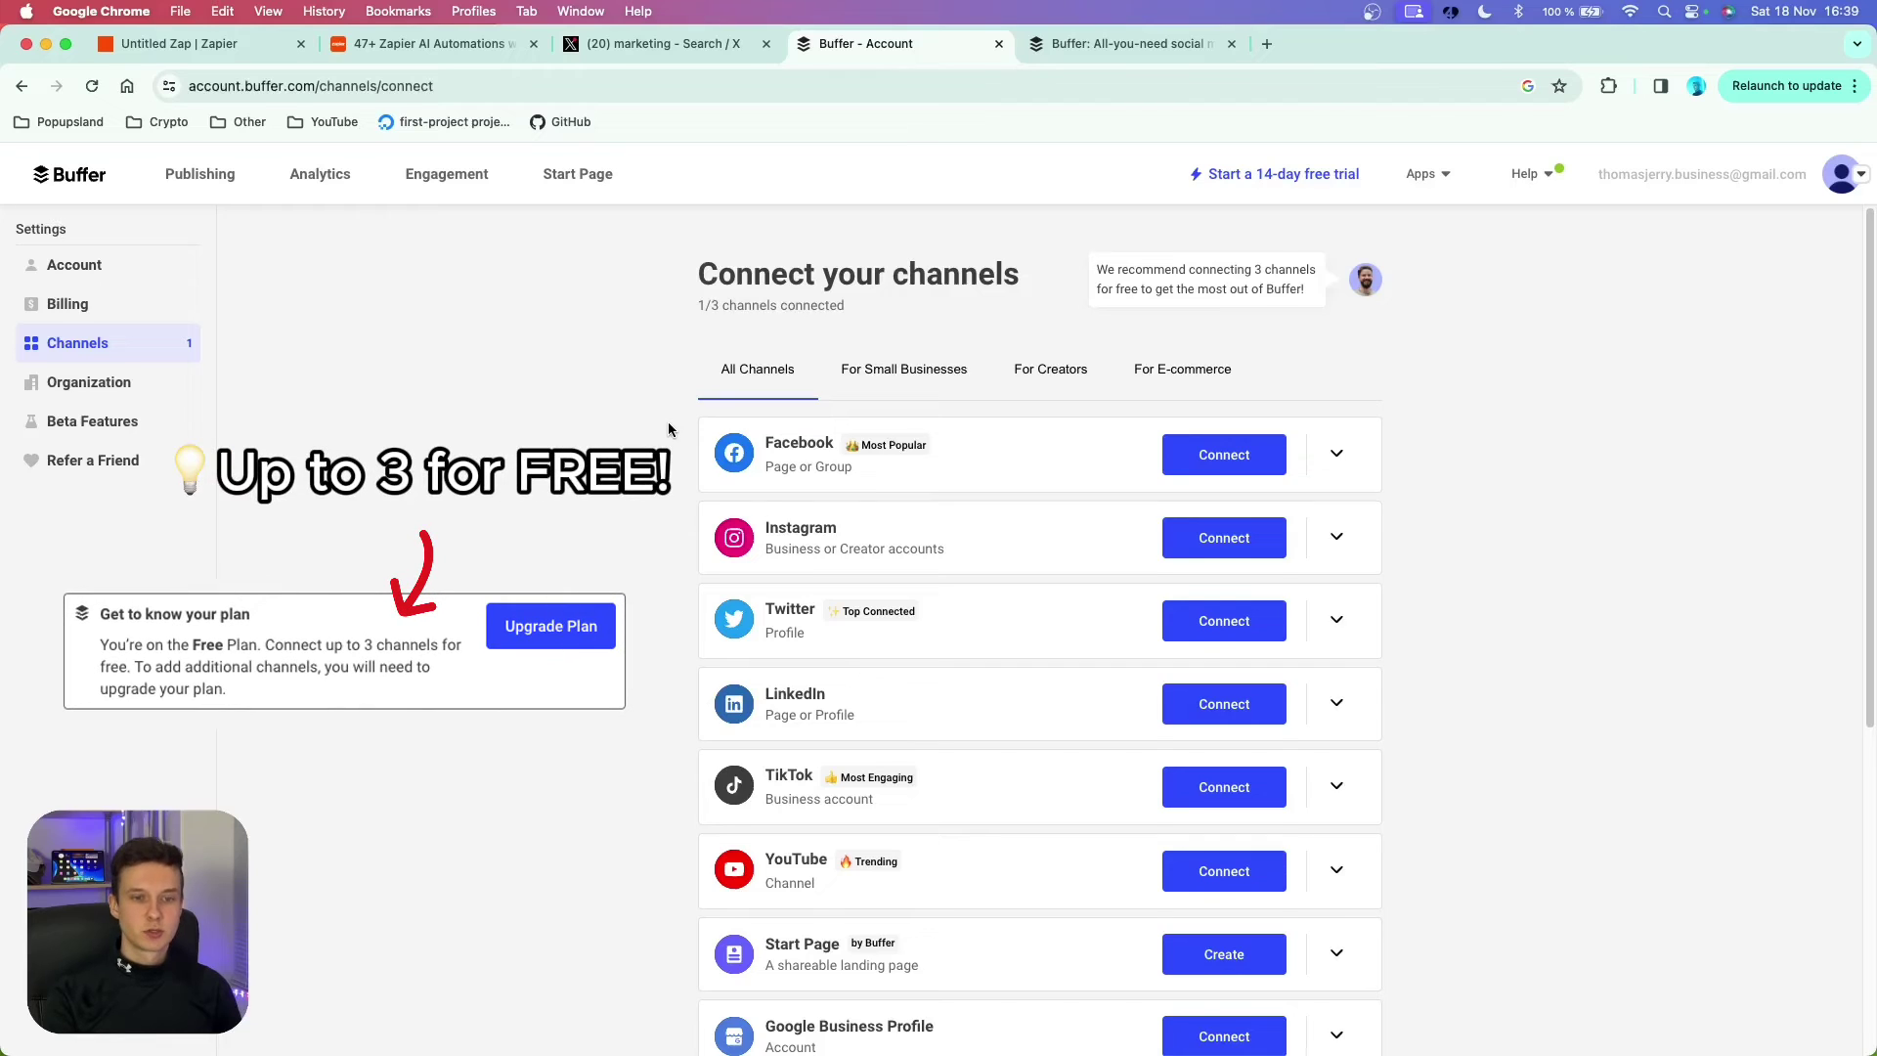
{"action": "scroll", "coordinate": [674, 431], "scroll_direction": "down", "scroll_amount": 3}
{"action": "scroll", "coordinate": [646, 439], "scroll_direction": "up", "scroll_amount": 3}
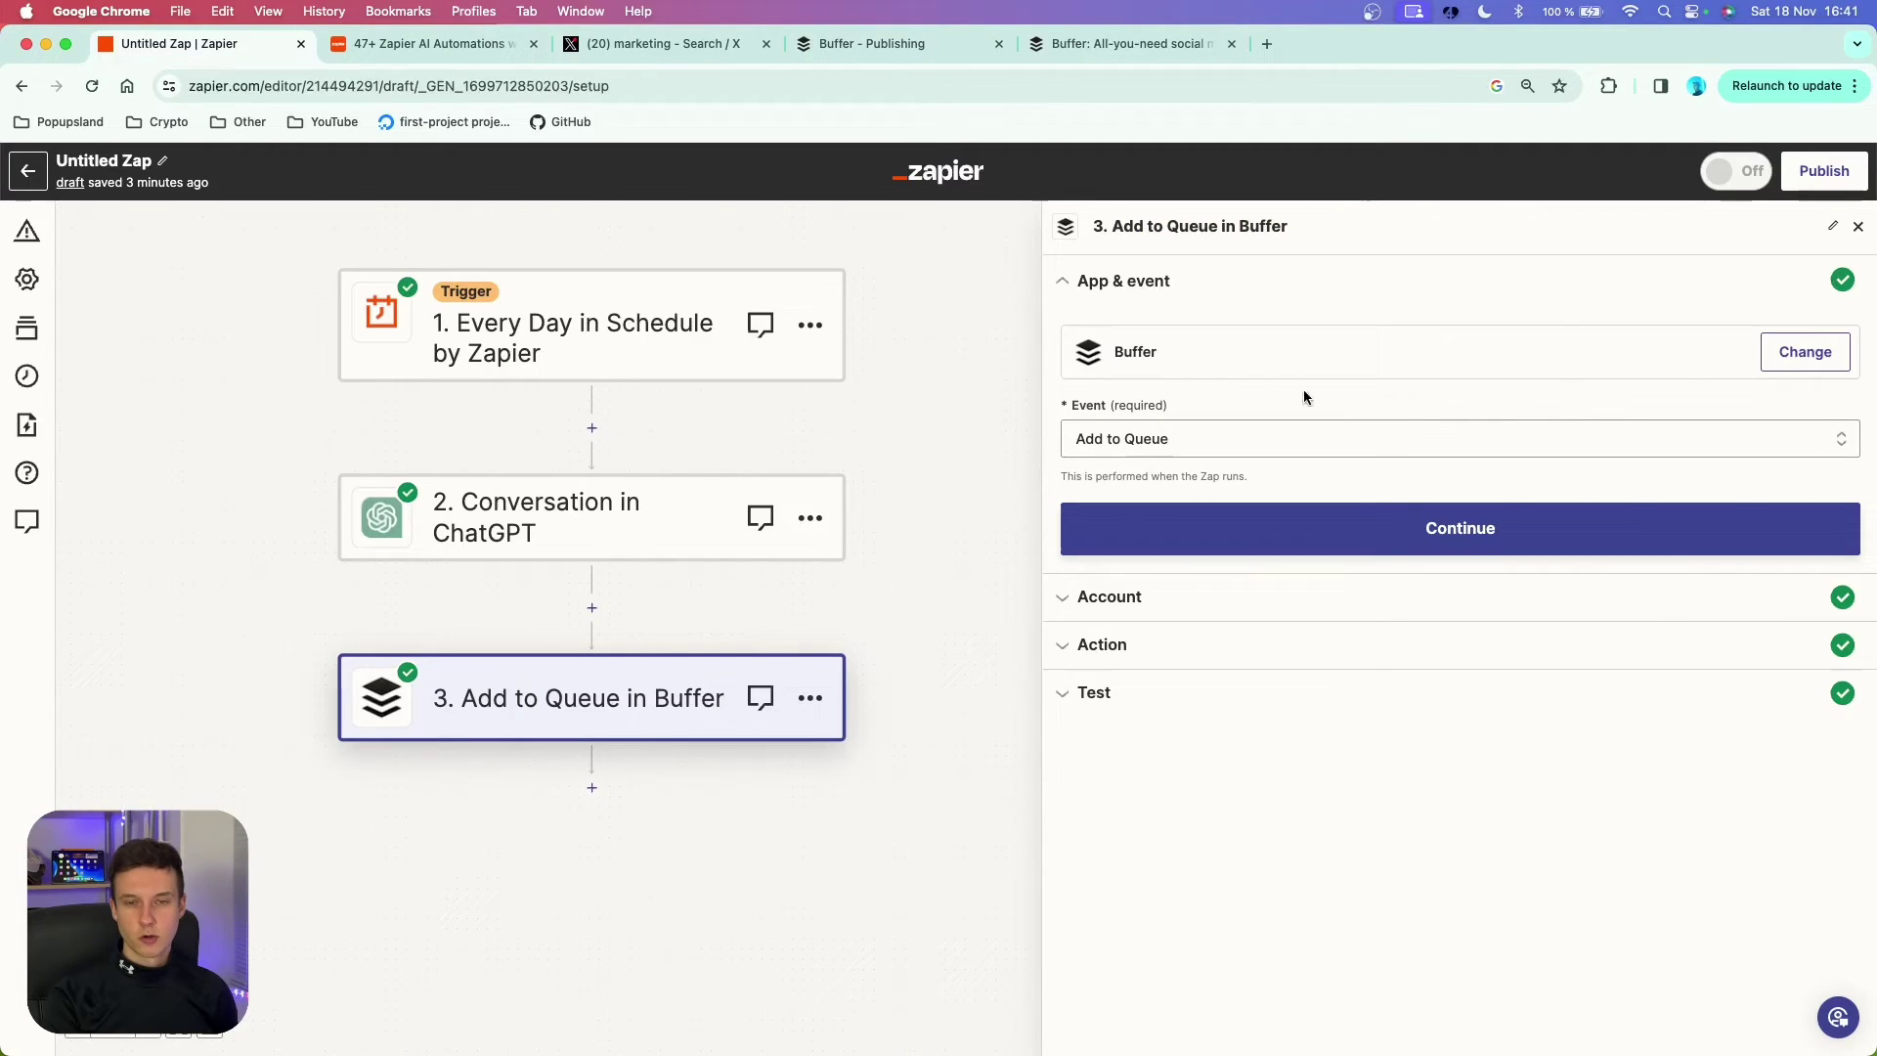
- Set the Buffer step's event to Add to Queue in Zapier and continue with the connected Buffer account
{"action": "left_click", "coordinate": [1249, 436]}
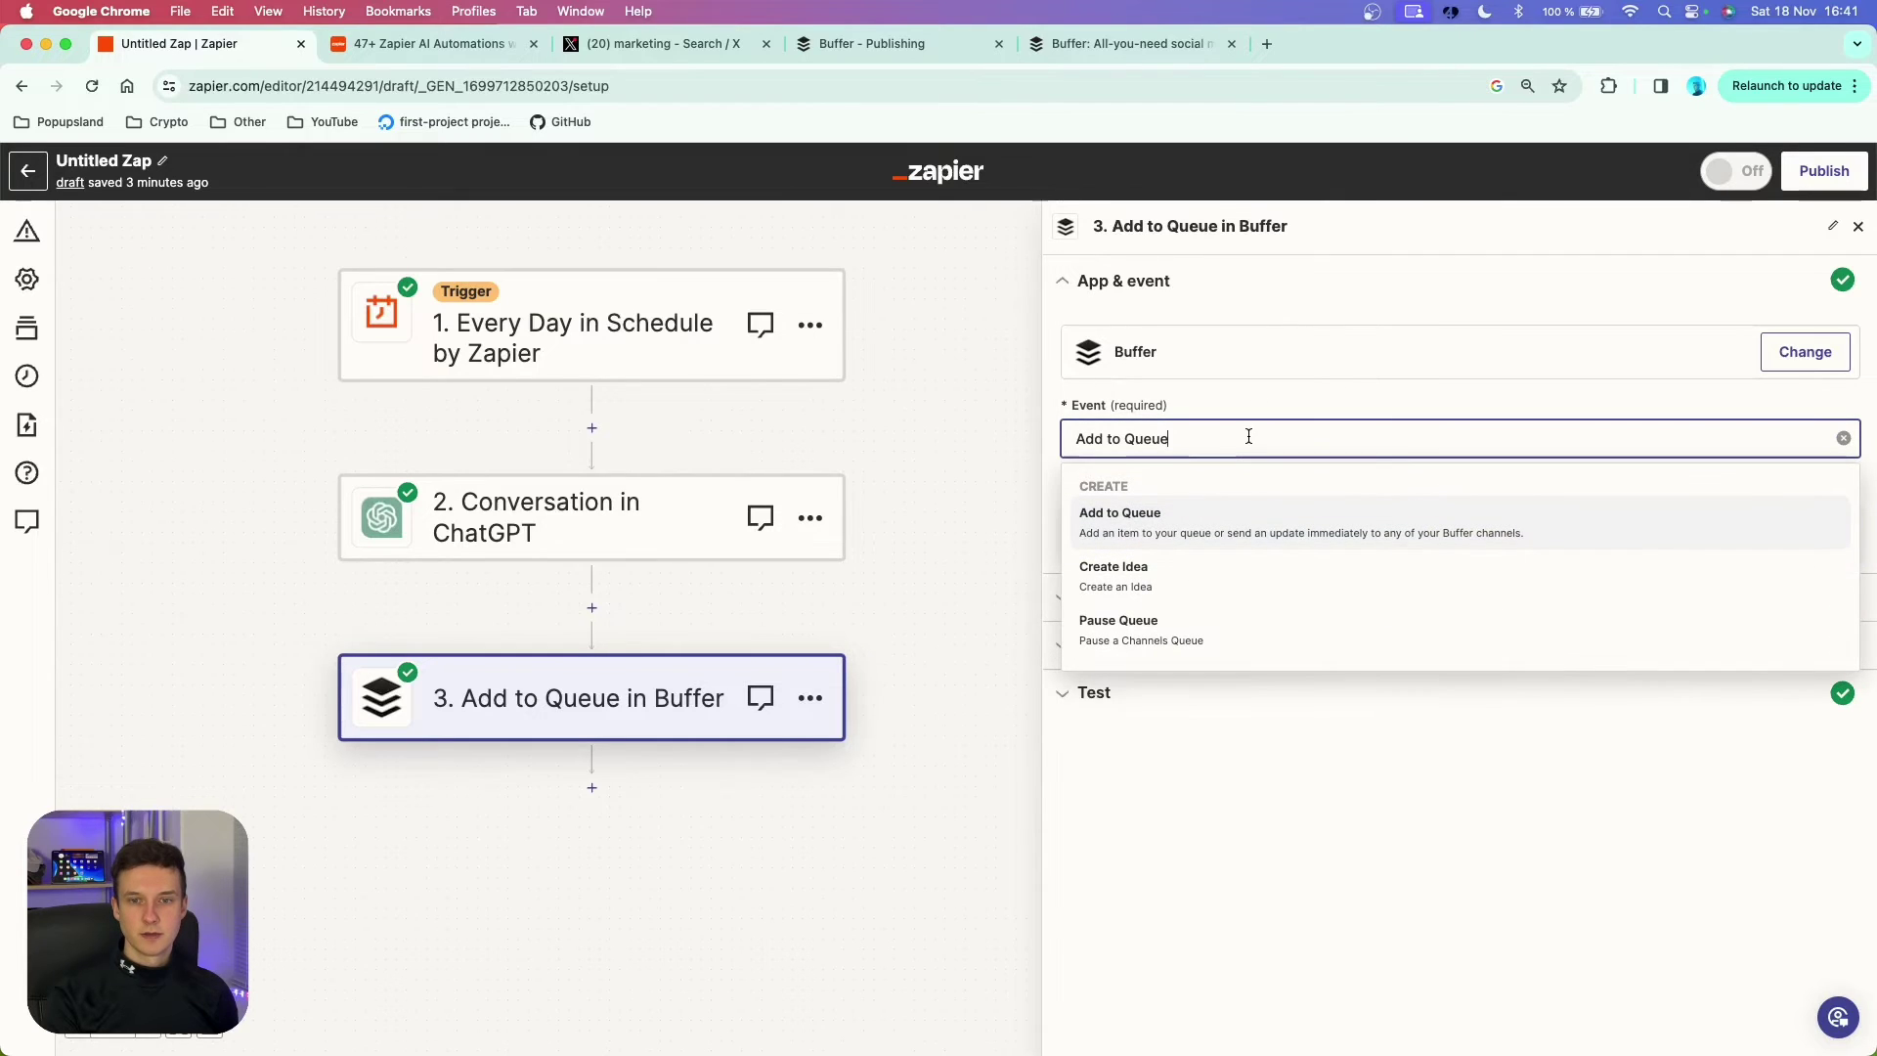
{"action": "left_click", "coordinate": [1207, 525]}
{"action": "left_click", "coordinate": [1418, 530]}
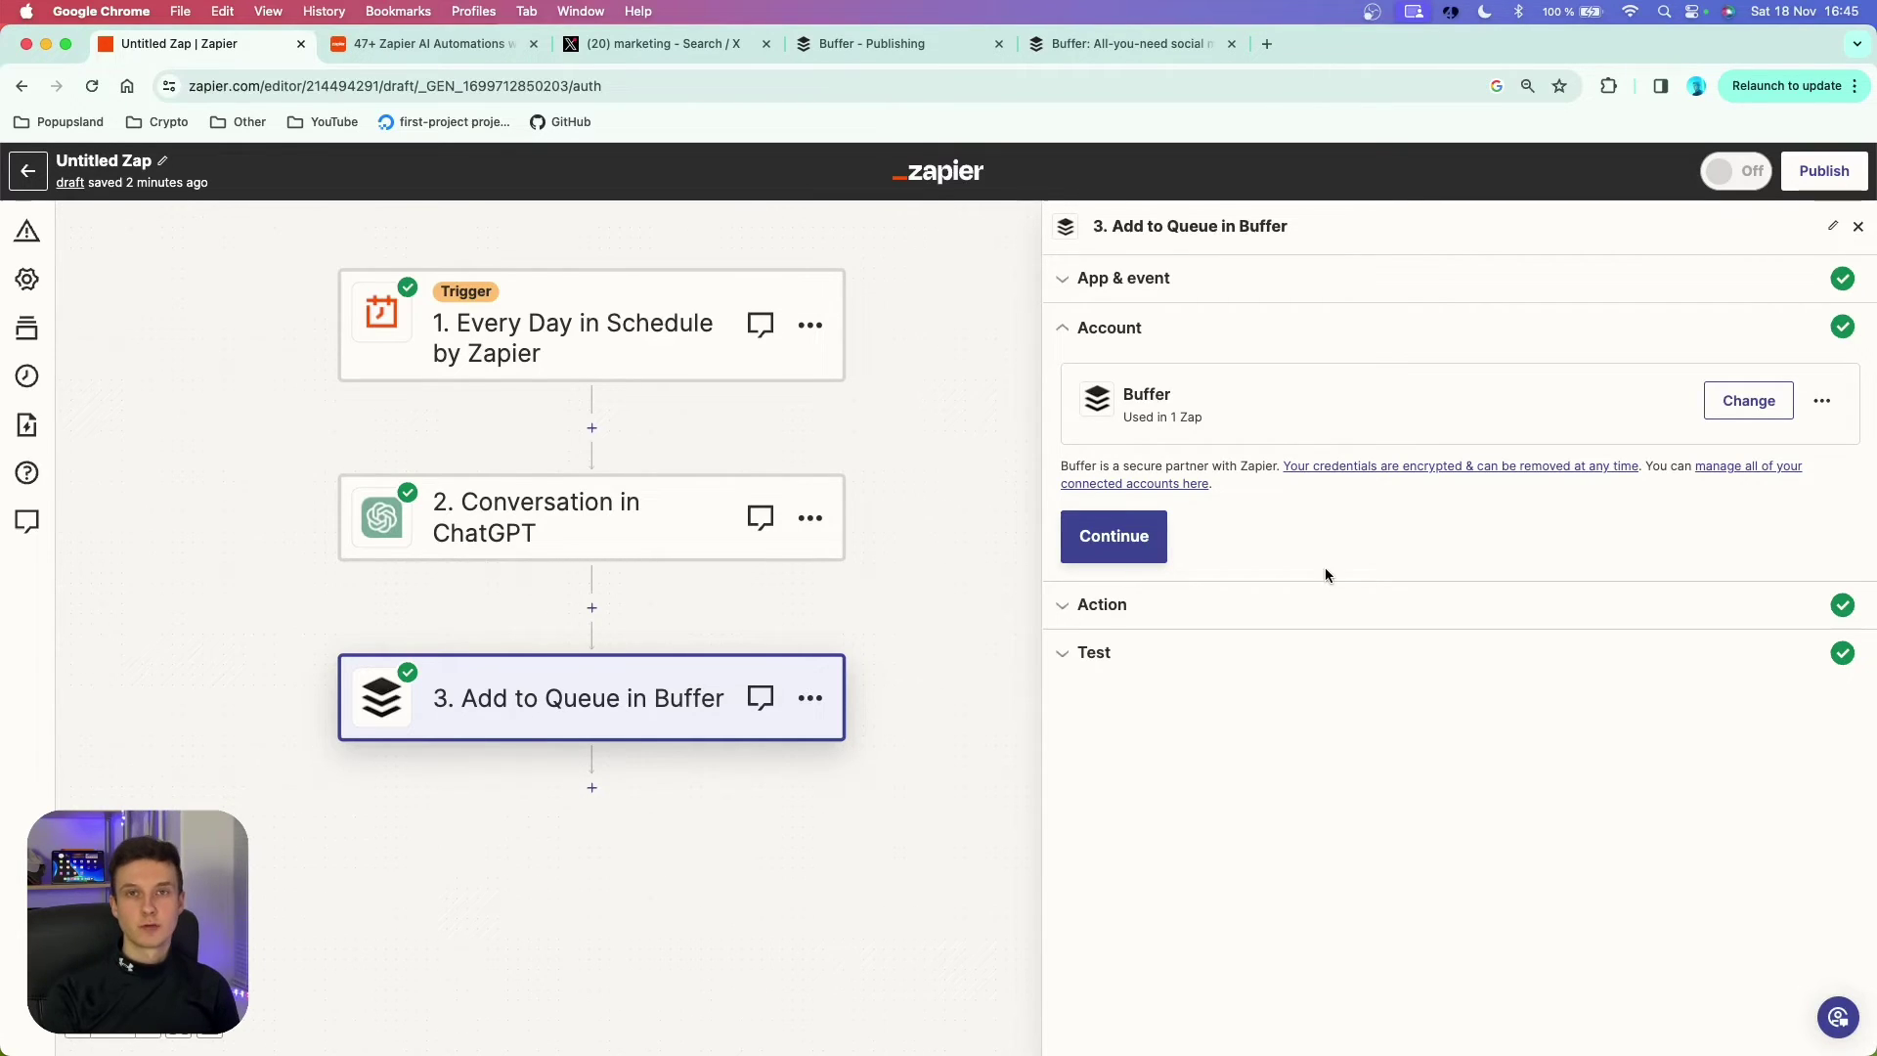
{"action": "left_click", "coordinate": [1111, 538]}
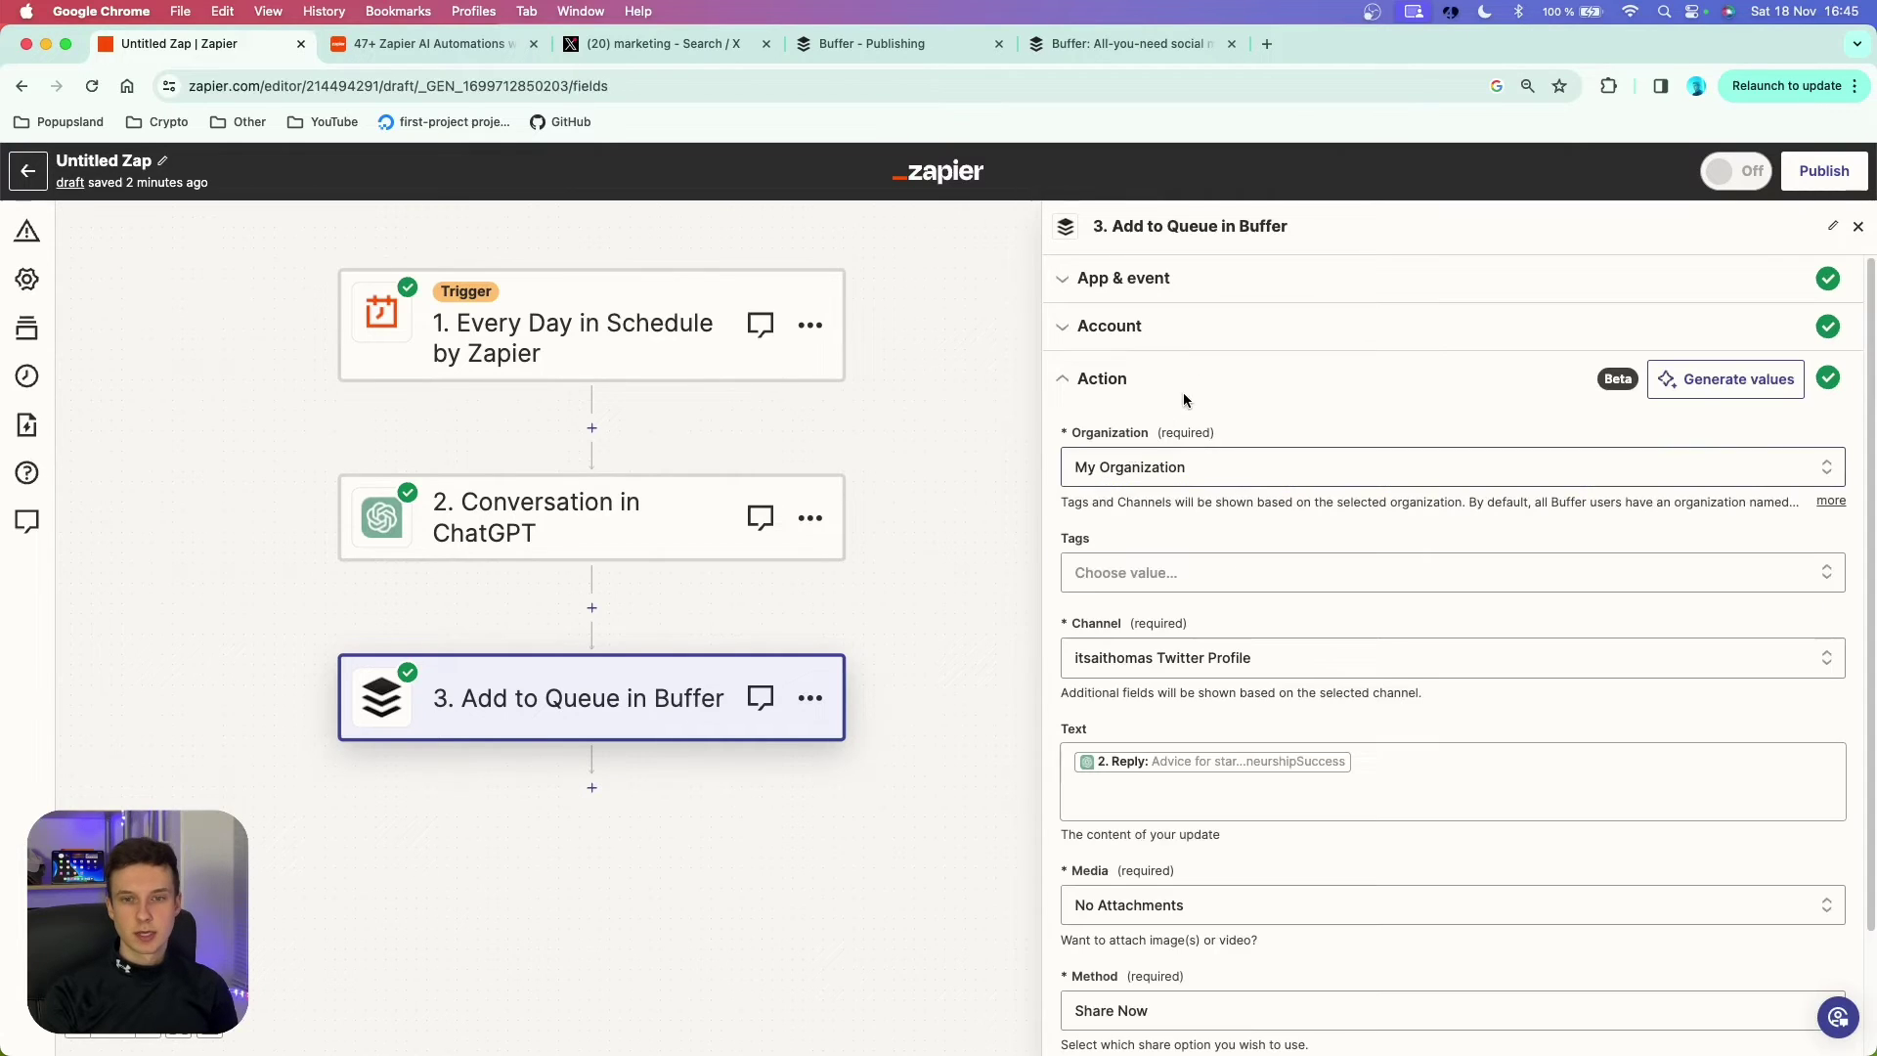
- Select My Organization as the Buffer action's organization and the connected Twitter profile as its channel
{"action": "left_click", "coordinate": [1214, 470]}
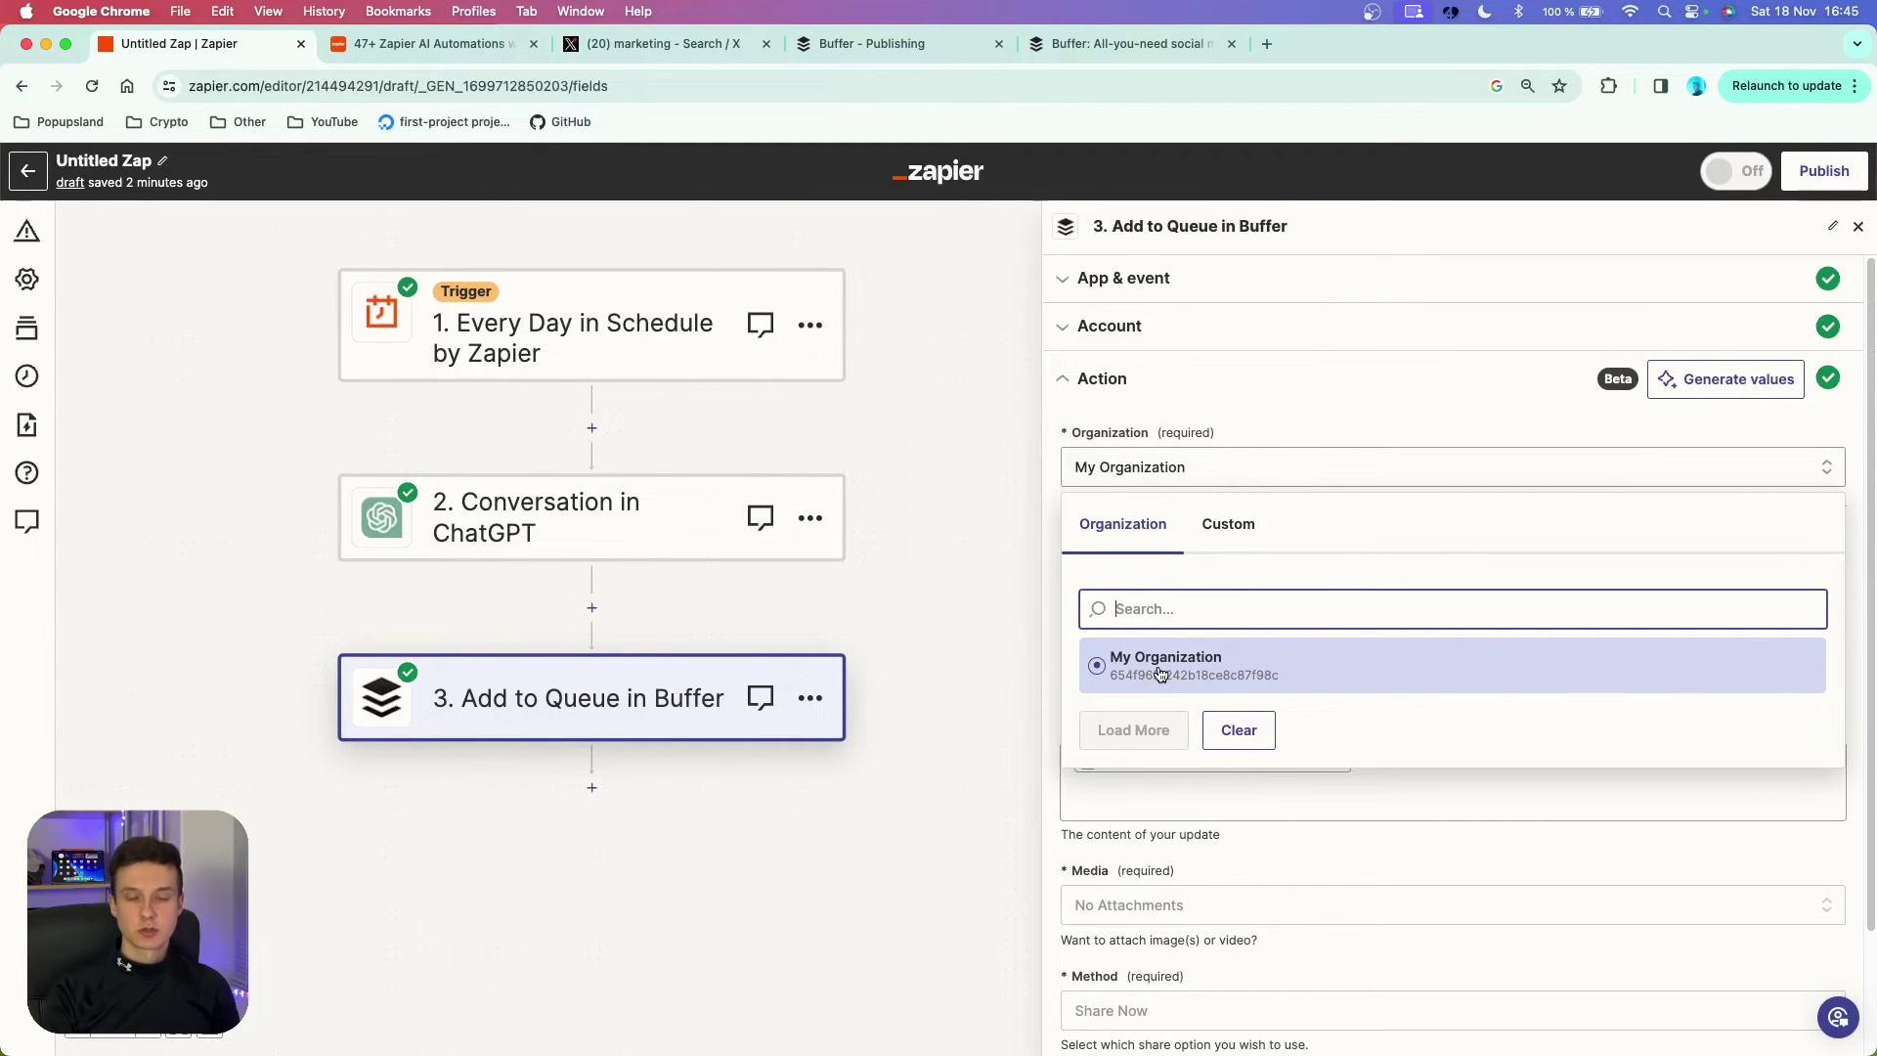
{"action": "left_click", "coordinate": [1161, 674]}
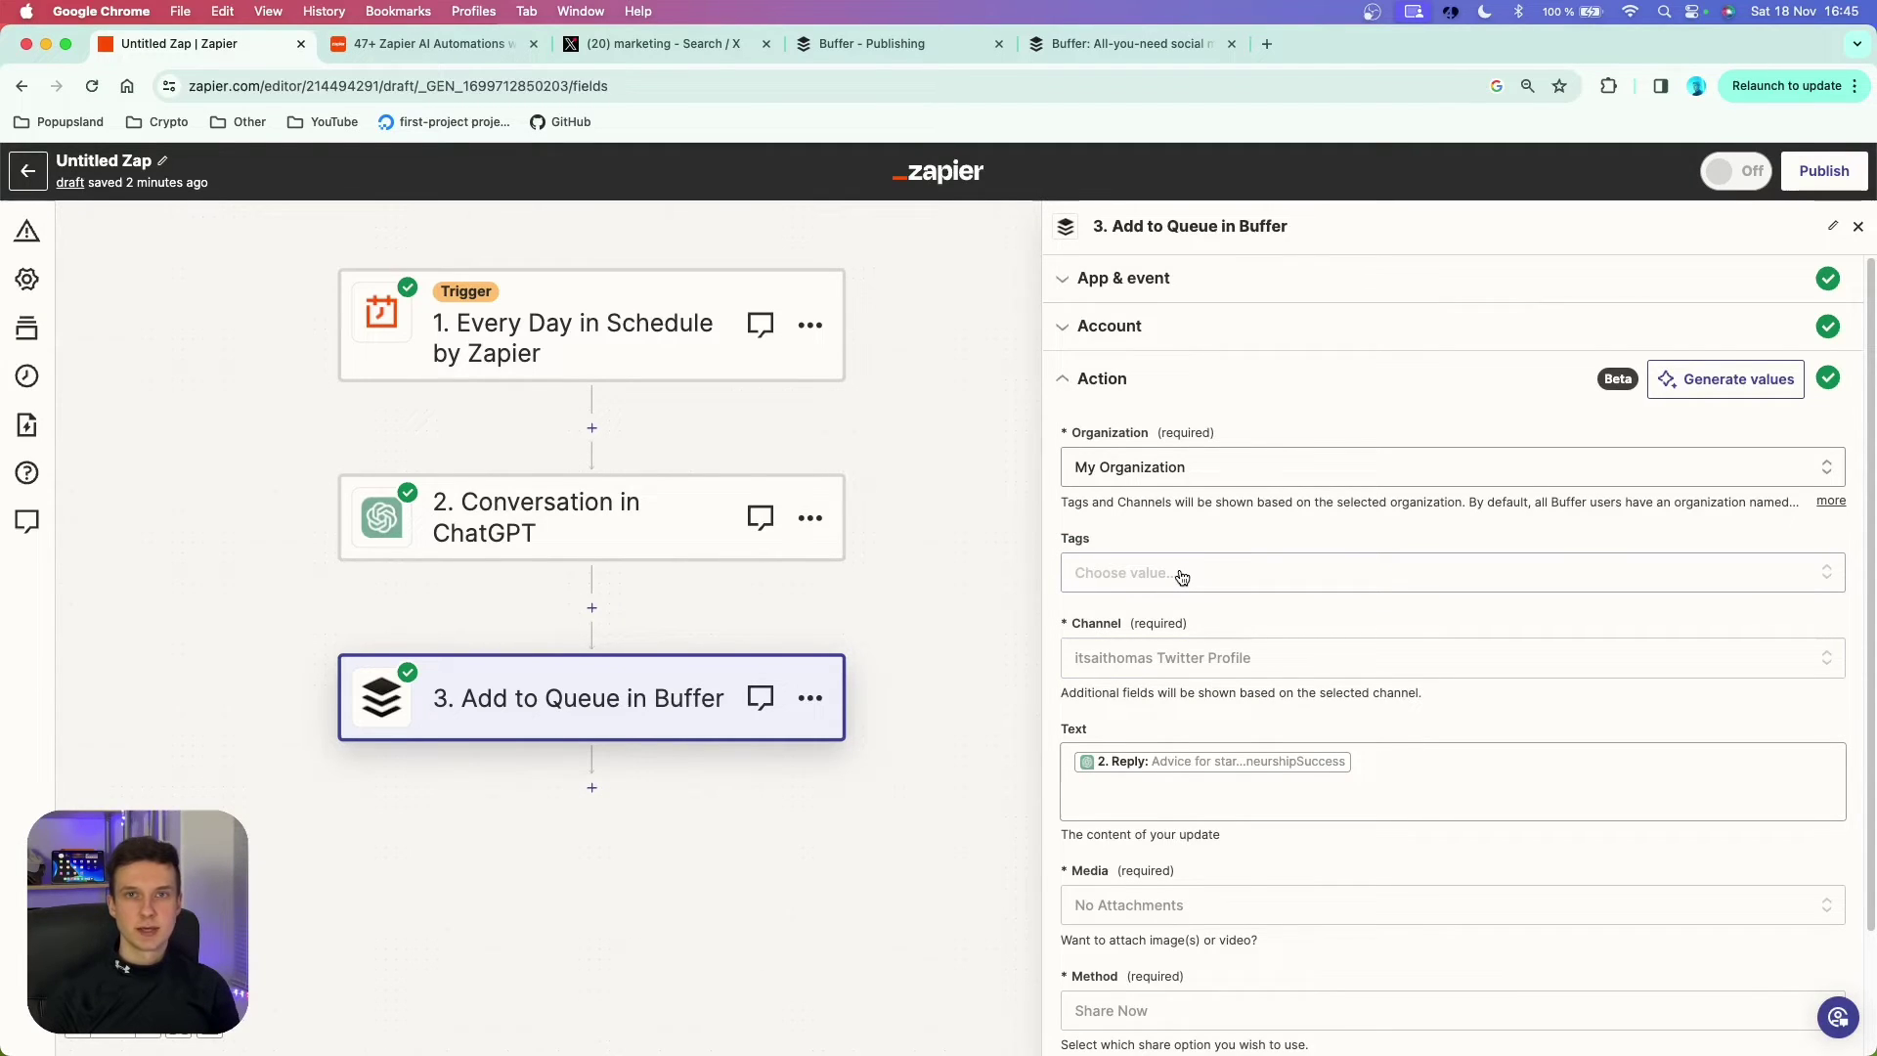
{"action": "scroll", "coordinate": [1181, 576], "scroll_direction": "down", "scroll_amount": 2}
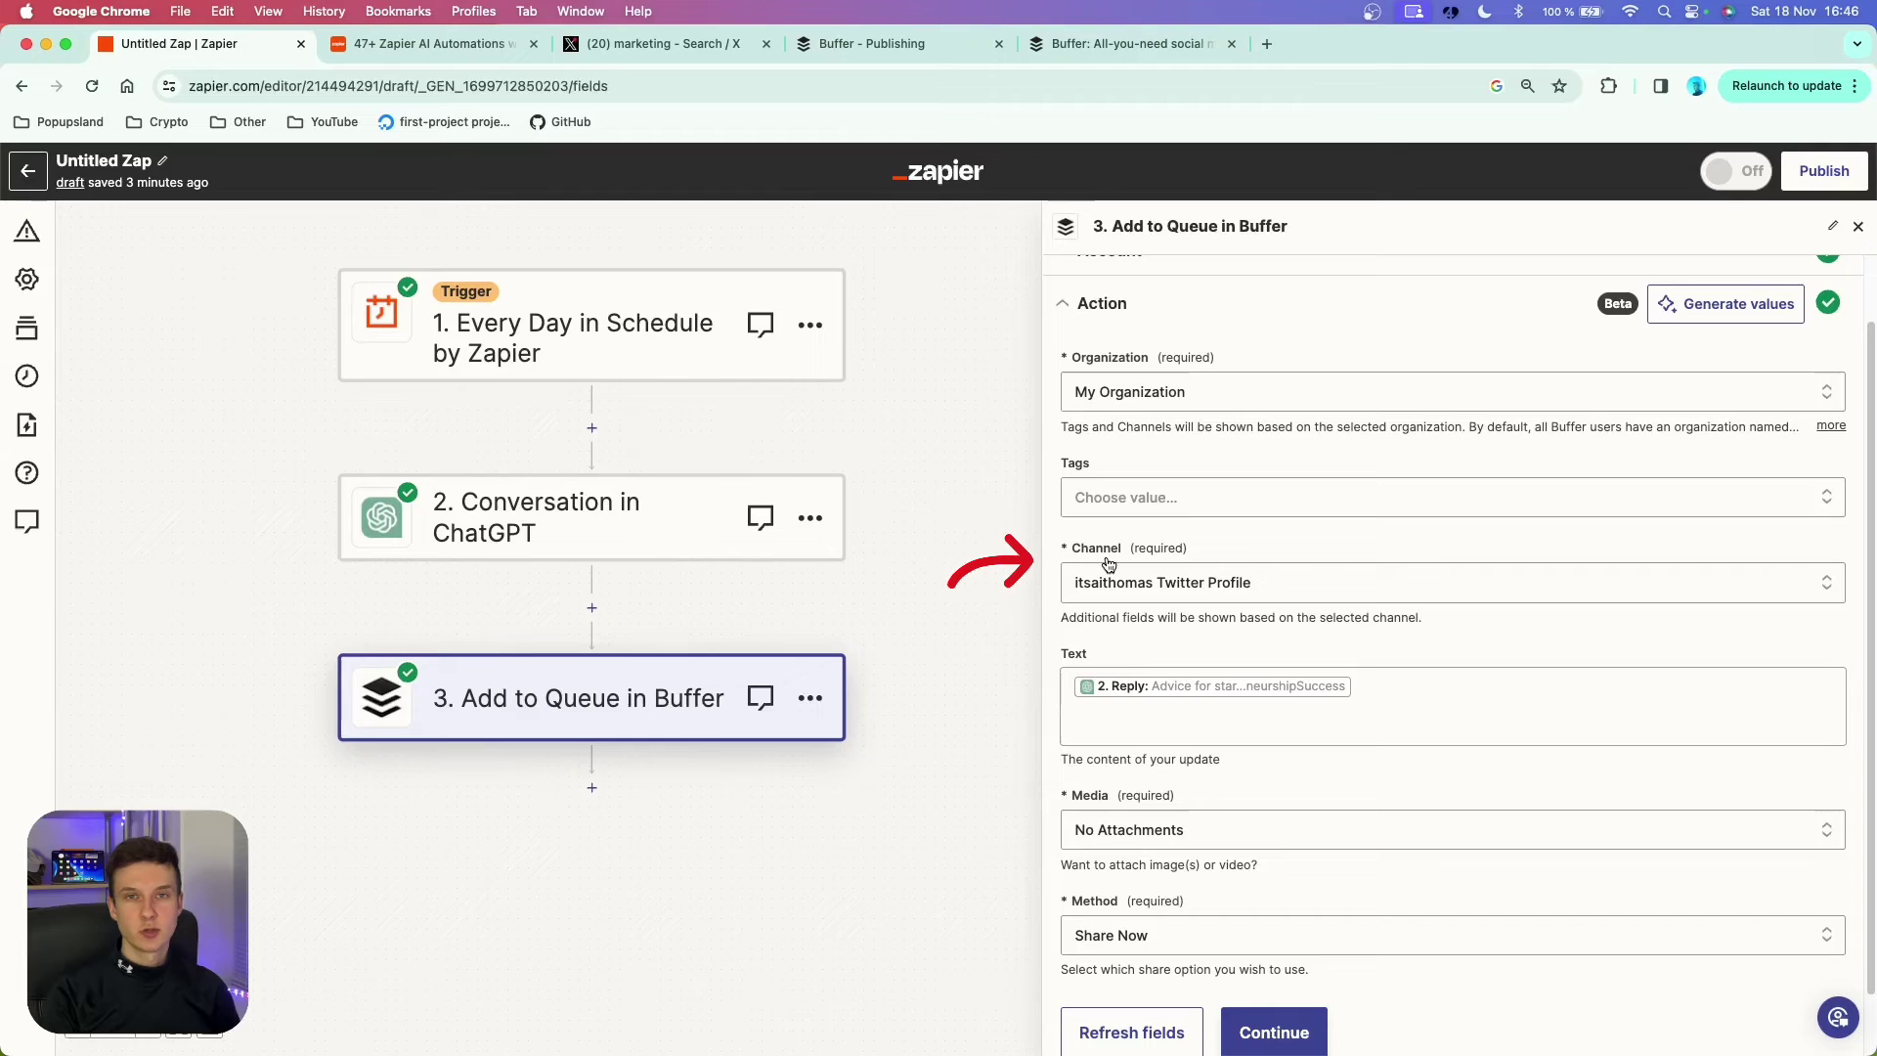
{"action": "left_click", "coordinate": [1158, 584]}
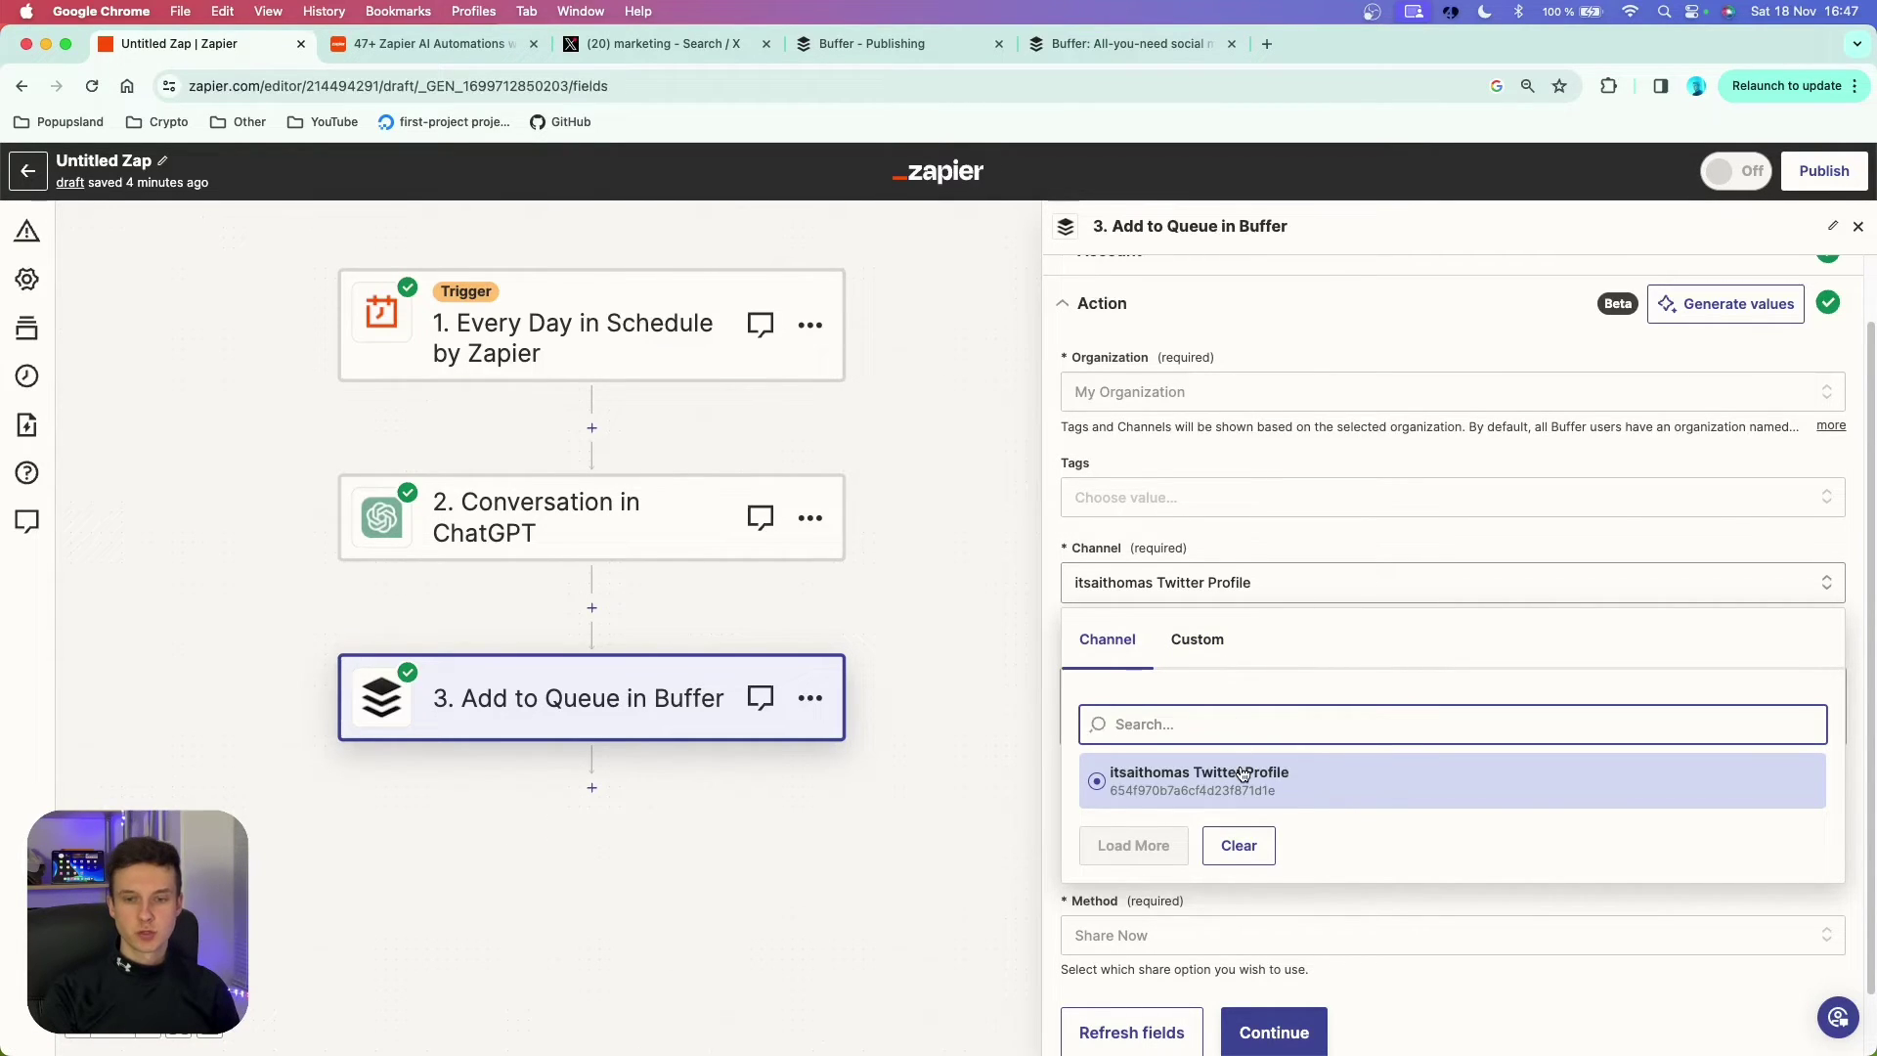
{"action": "left_click", "coordinate": [1249, 779]}
- Look through the ChatGPT conversation's available data for the Reply field used as the Buffer post's text
{"action": "left_click", "coordinate": [1202, 684]}
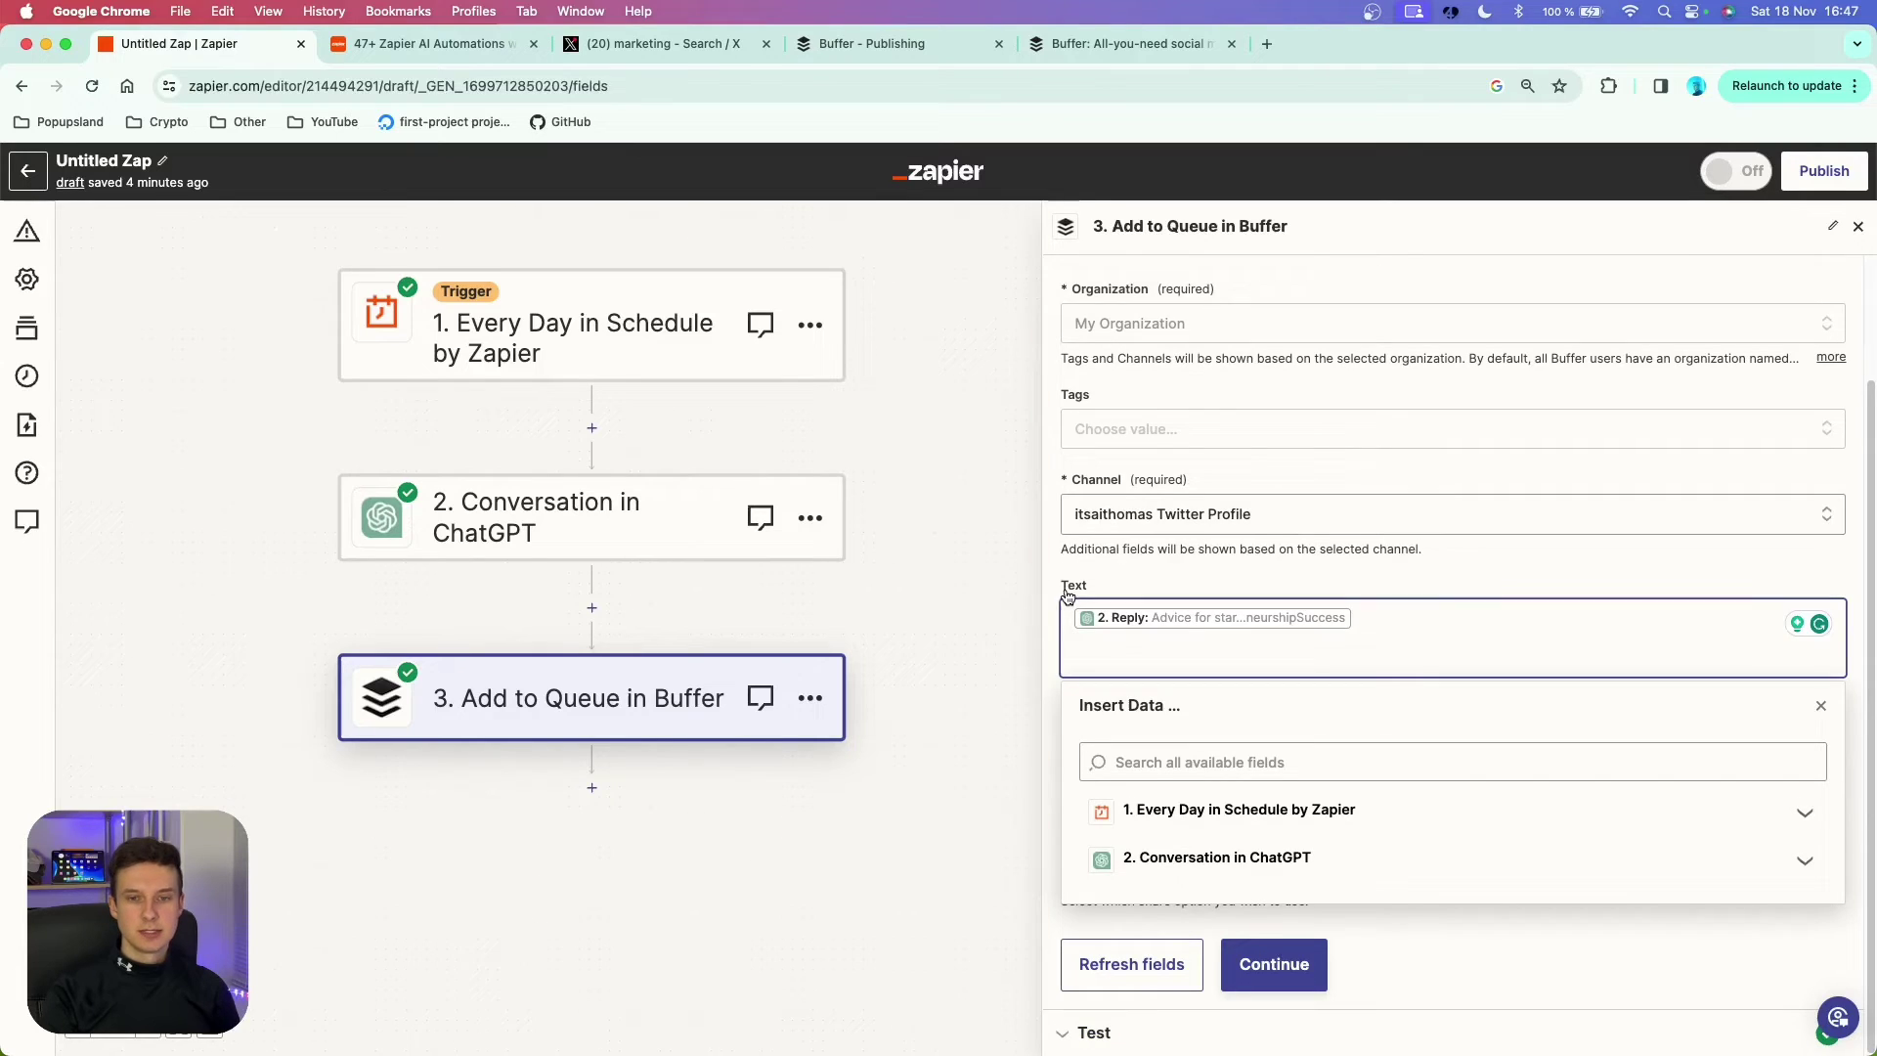
{"action": "left_click", "coordinate": [1315, 859]}
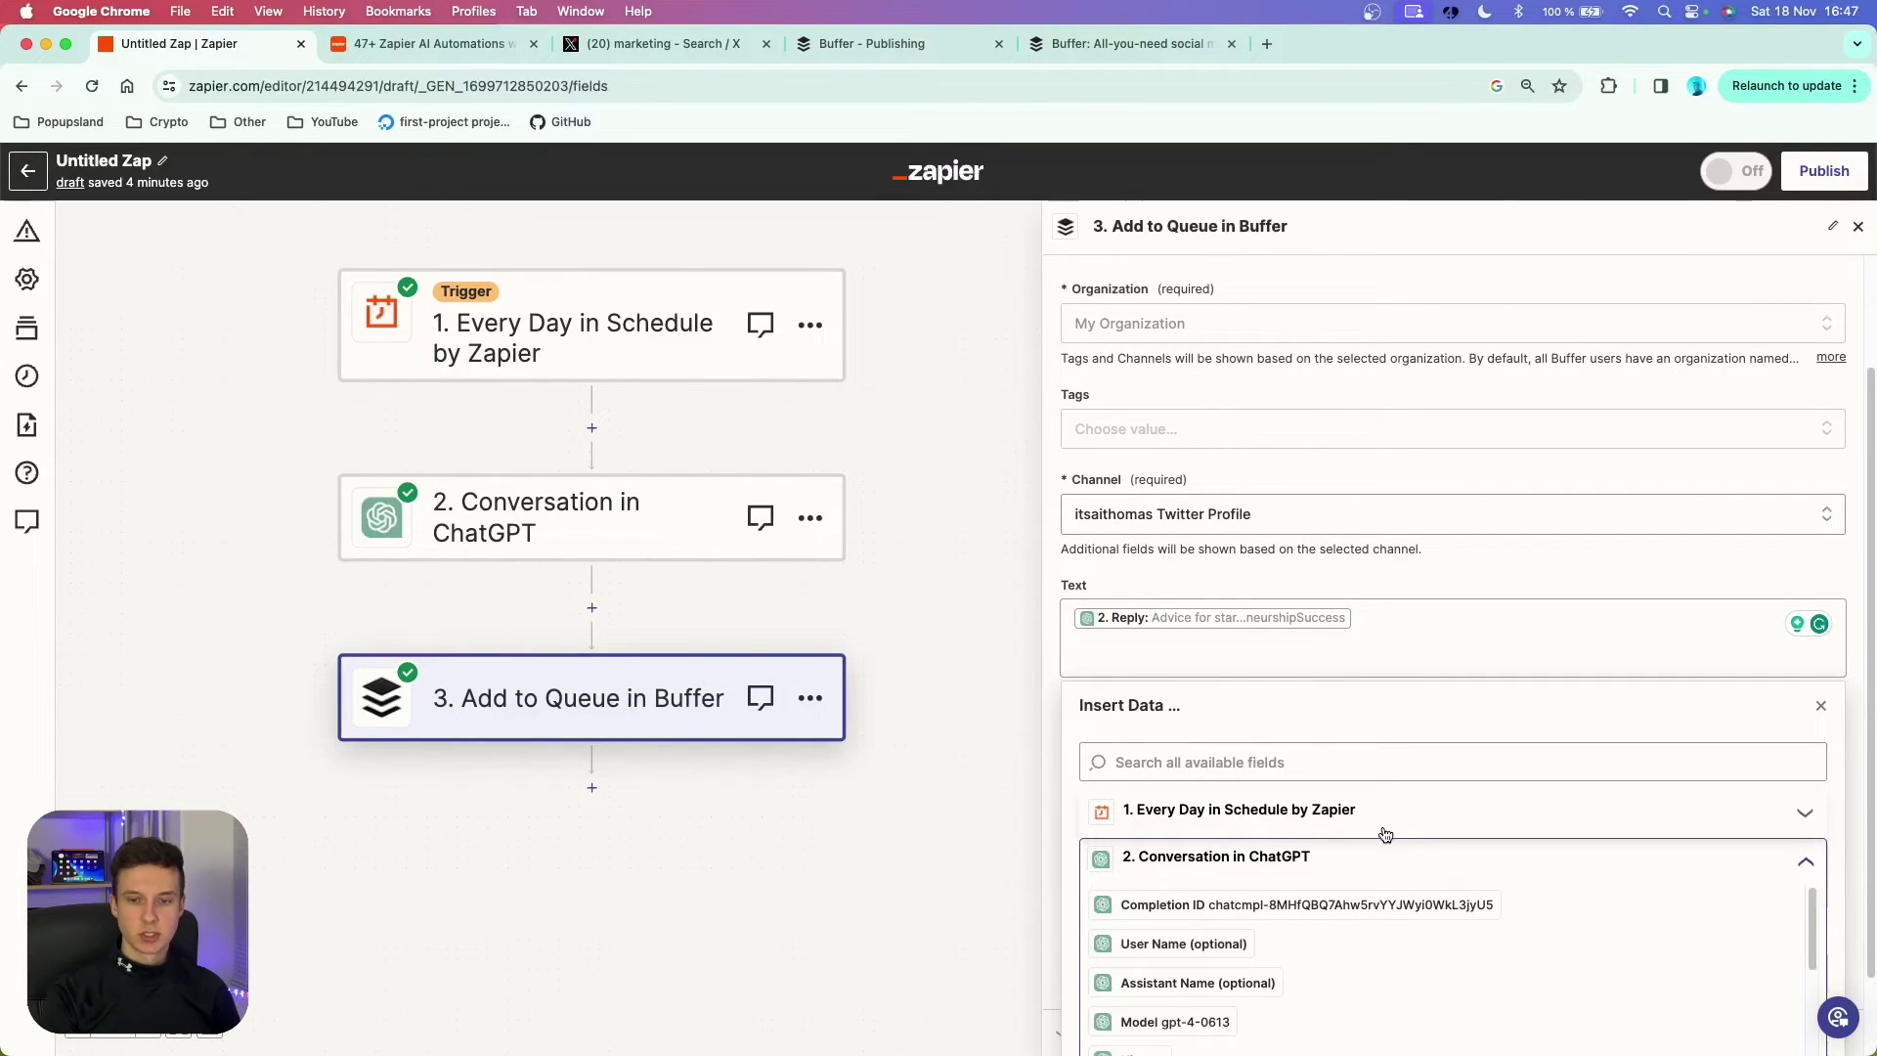
{"action": "scroll", "coordinate": [1379, 833], "scroll_direction": "down", "scroll_amount": 5}
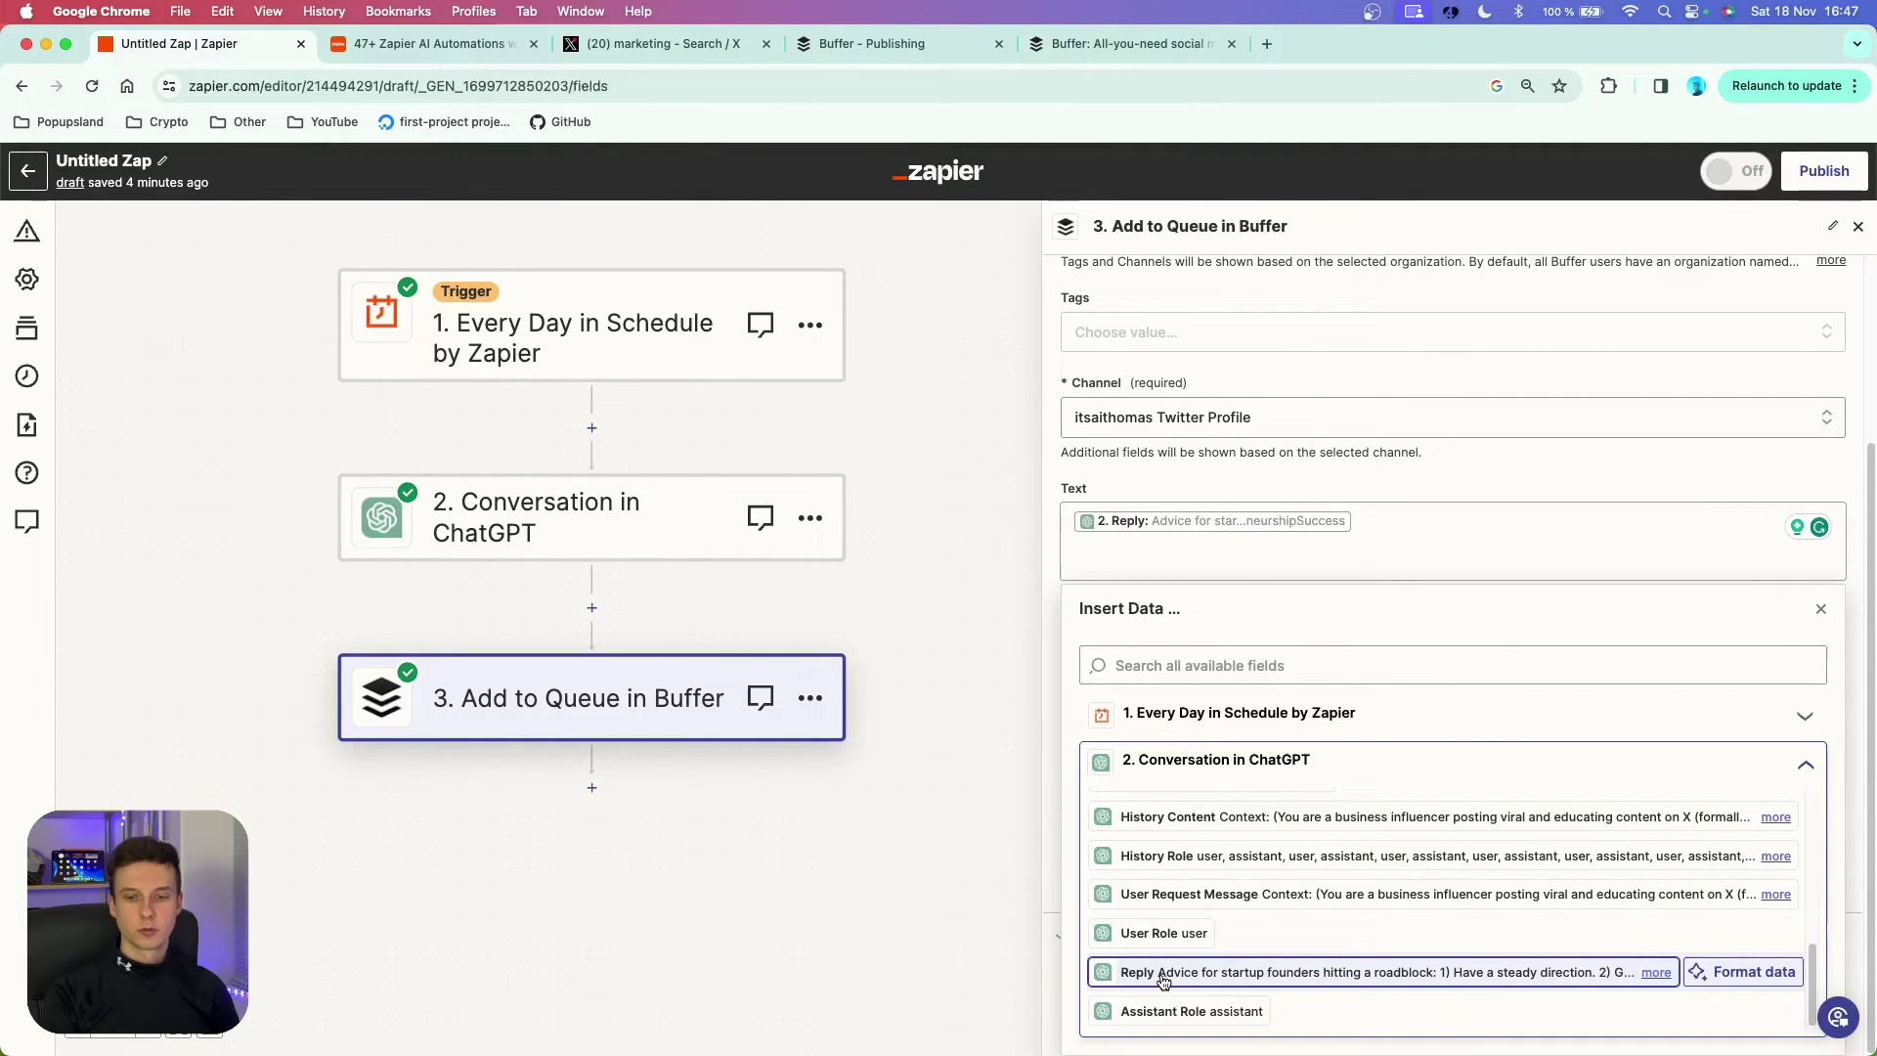
- Try Image as the Buffer post's media type, and set it back to No Attachments
{"action": "left_click", "coordinate": [1211, 573]}
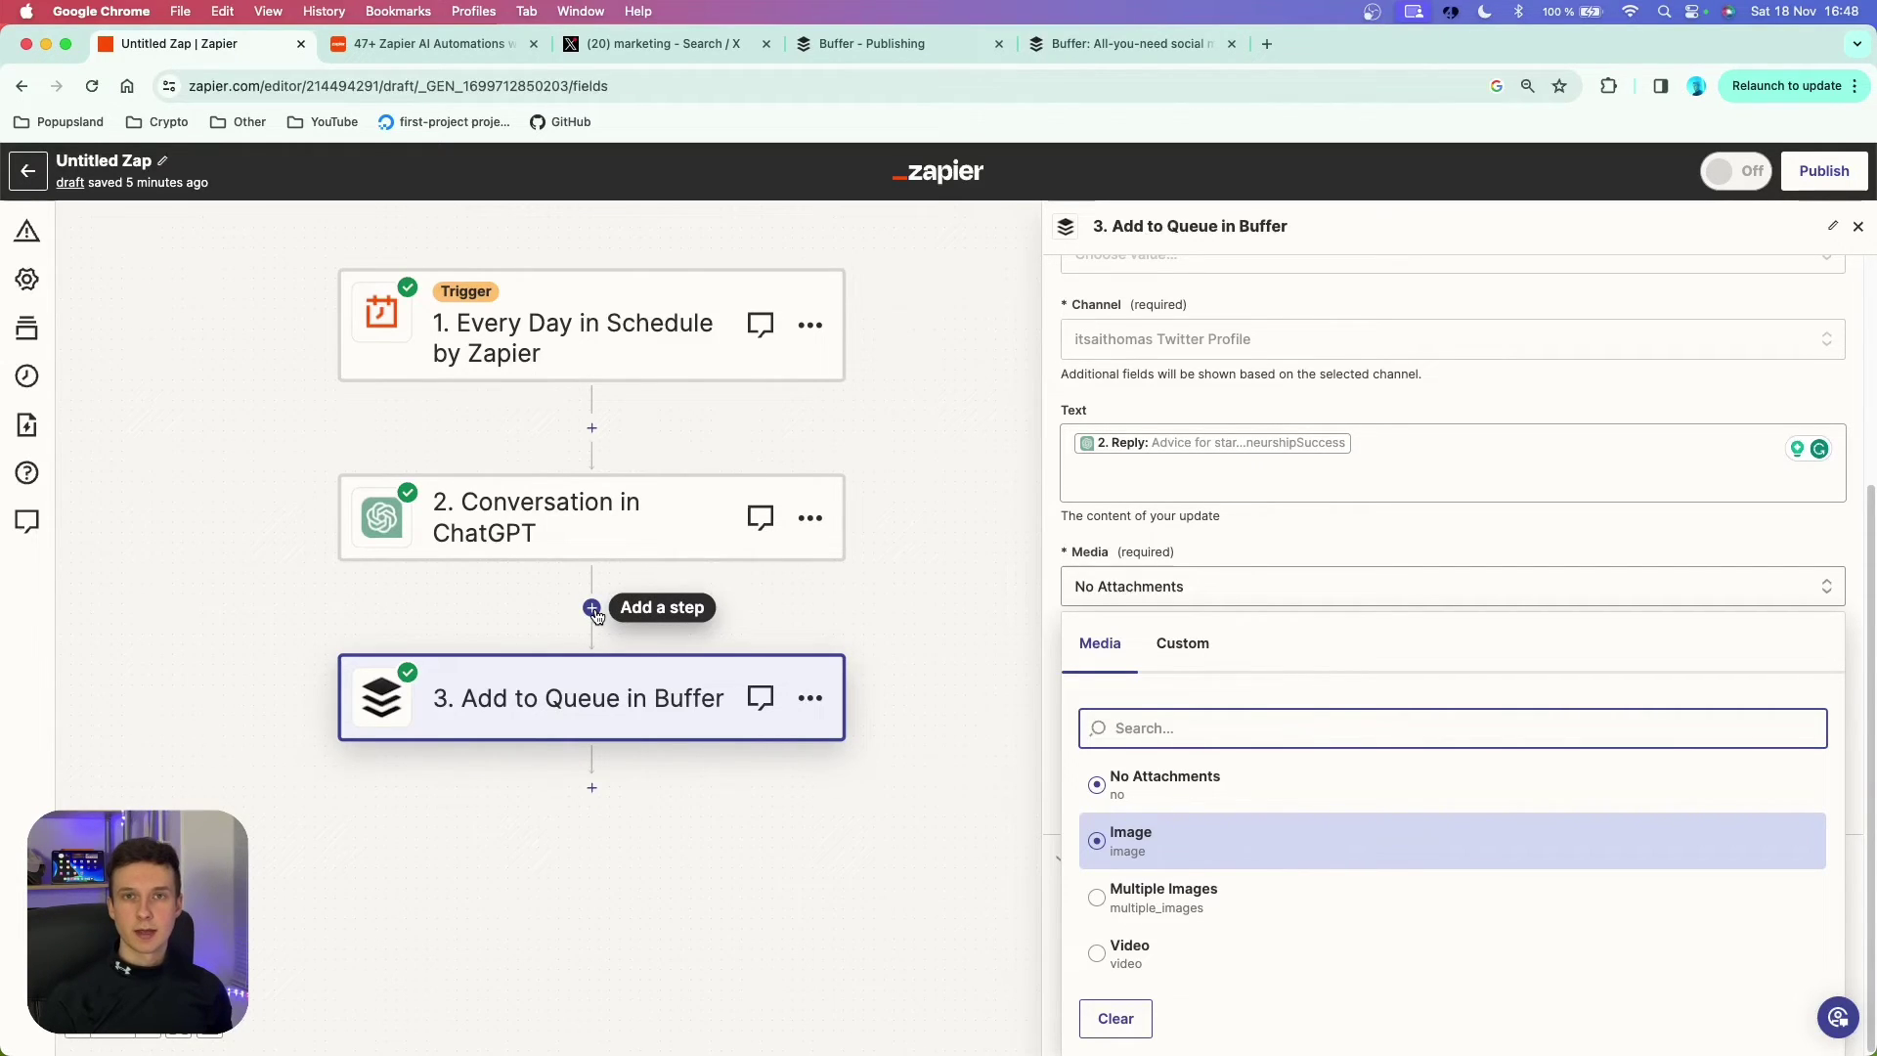
{"action": "left_click", "coordinate": [1131, 841]}
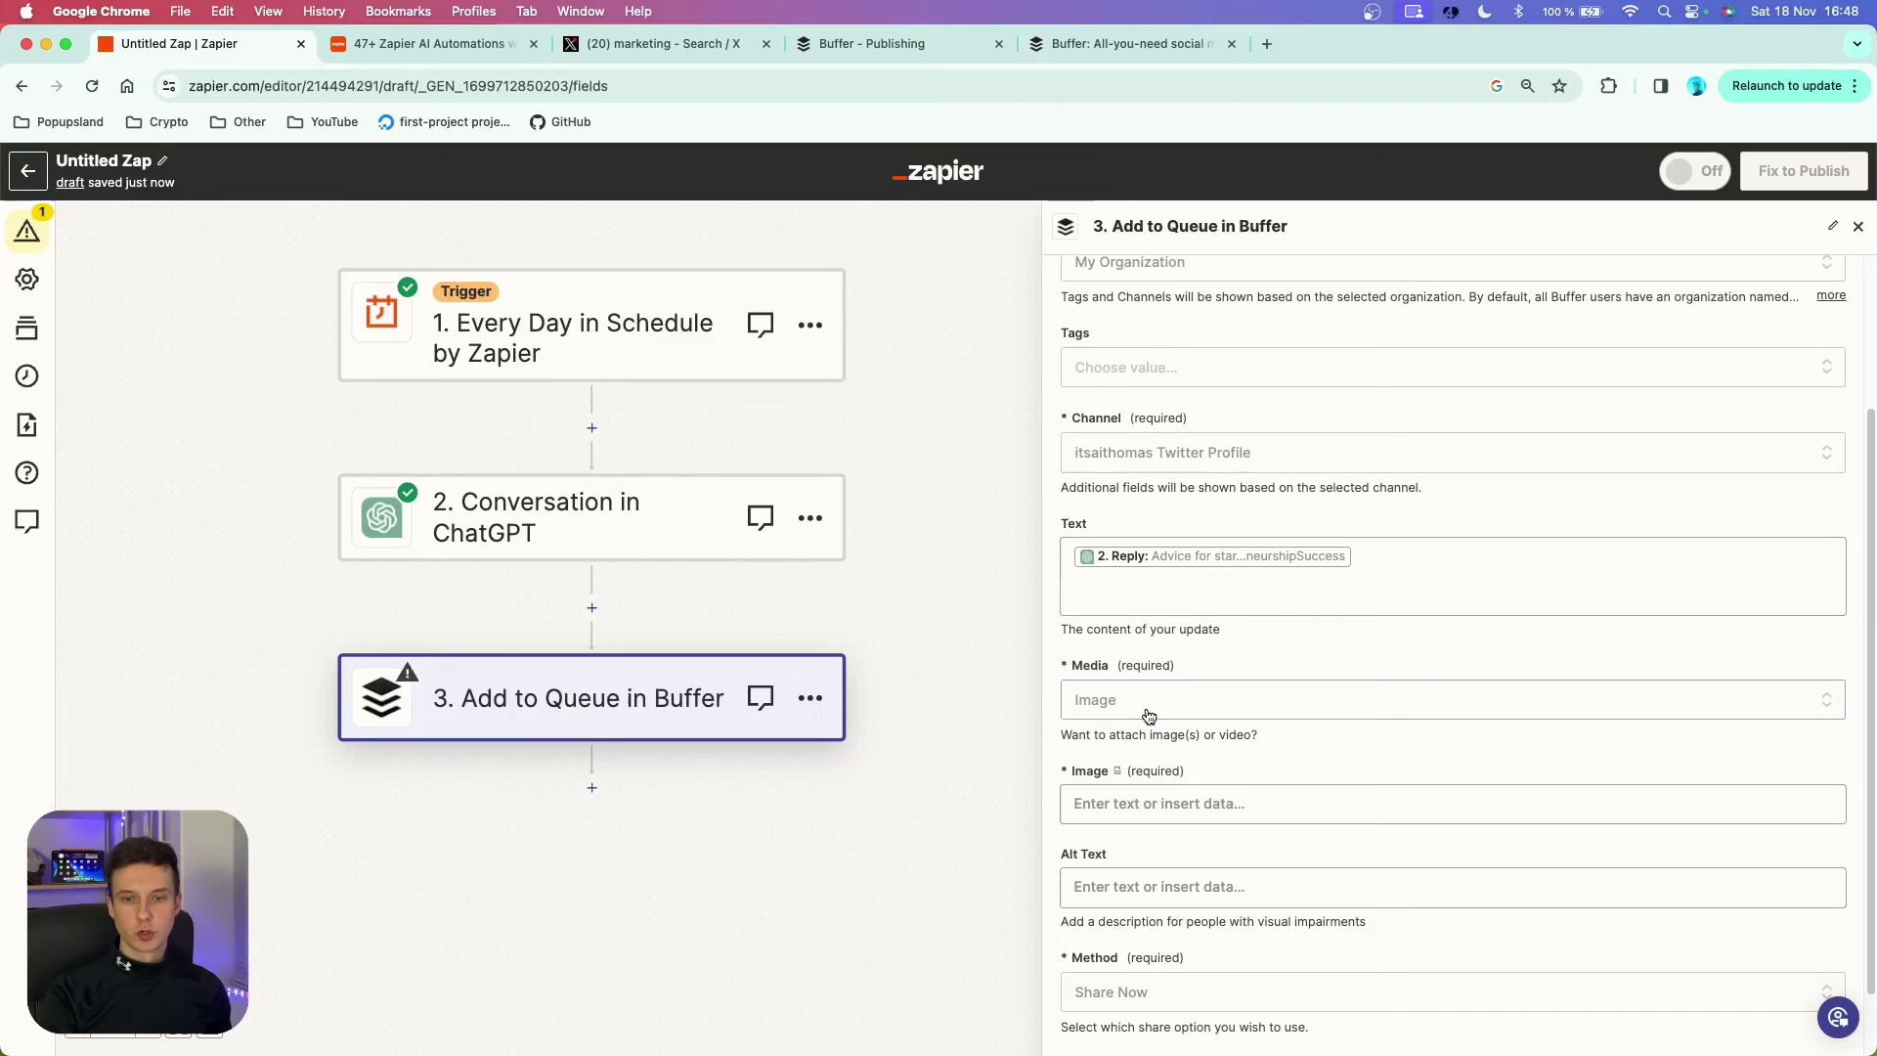
{"action": "left_click", "coordinate": [1152, 706]}
{"action": "left_click", "coordinate": [1138, 807]}
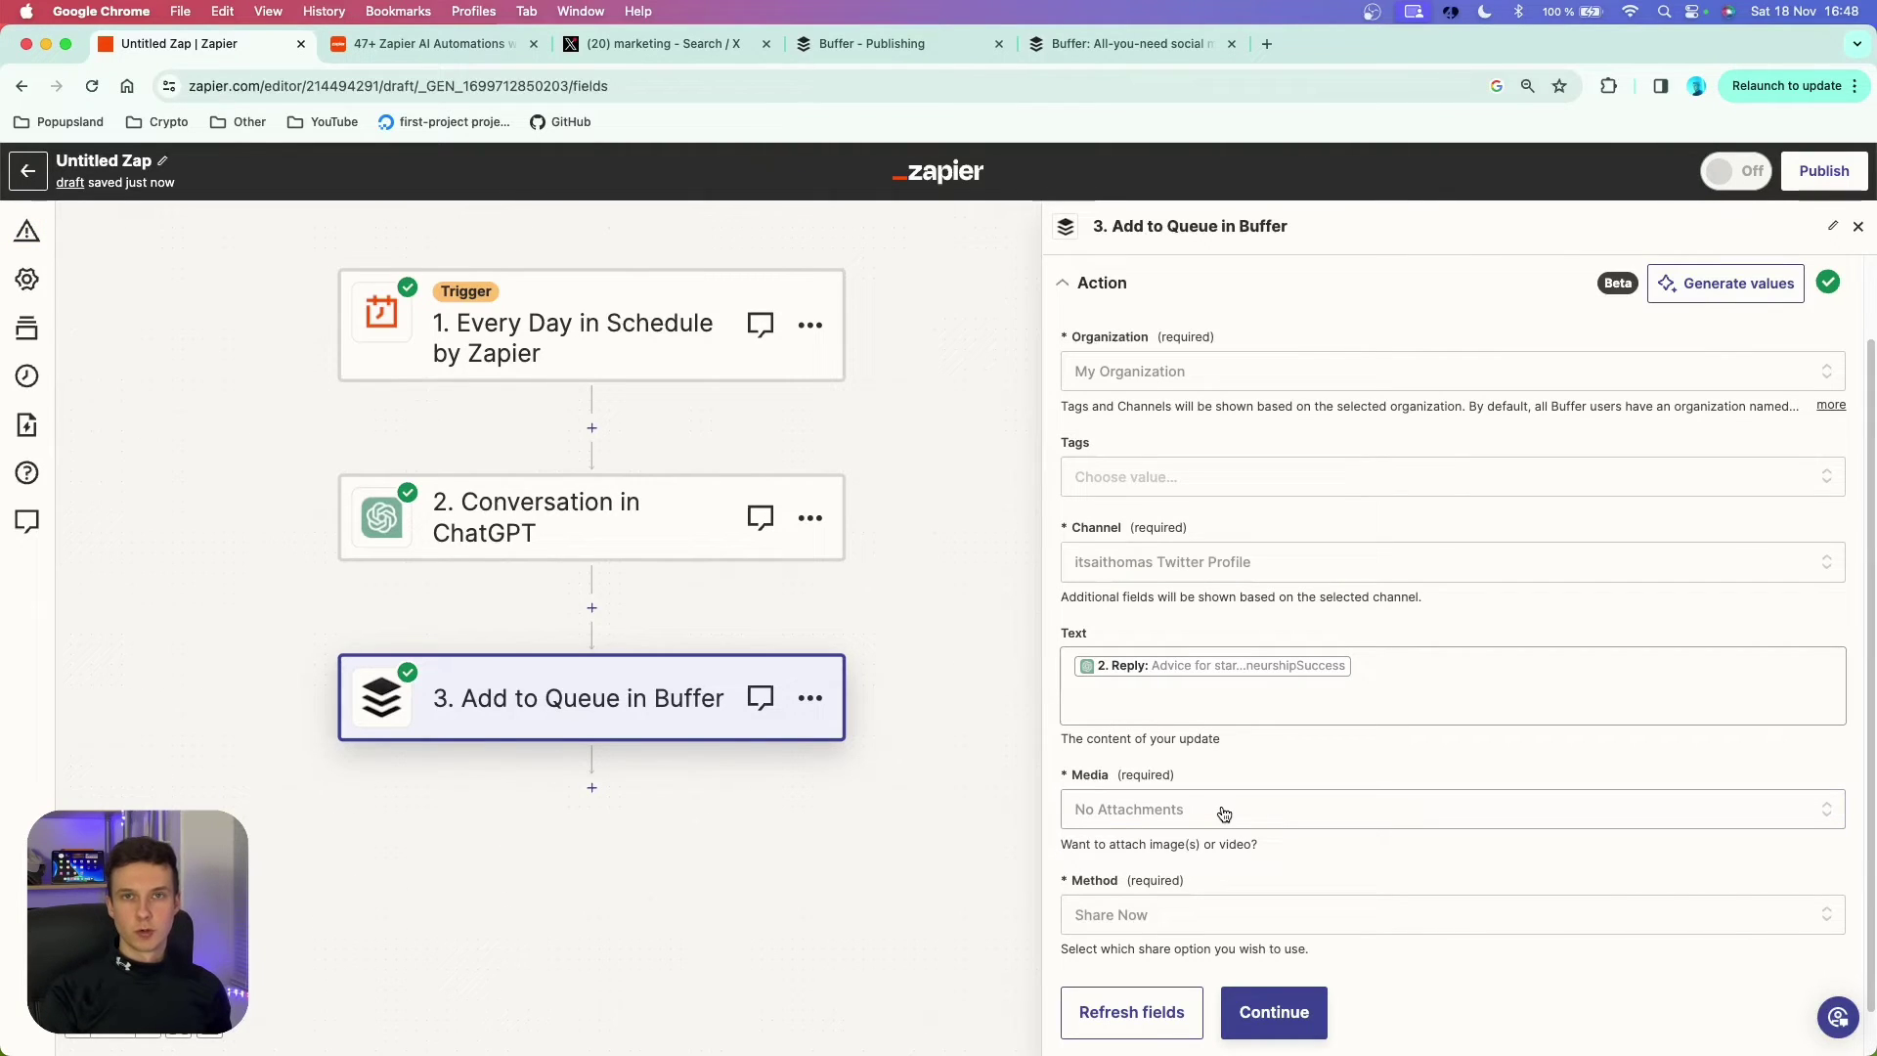
- Choose Share Now as the Buffer action's method and continue to the test section
{"action": "scroll", "coordinate": [1252, 831], "scroll_direction": "down", "scroll_amount": 2}
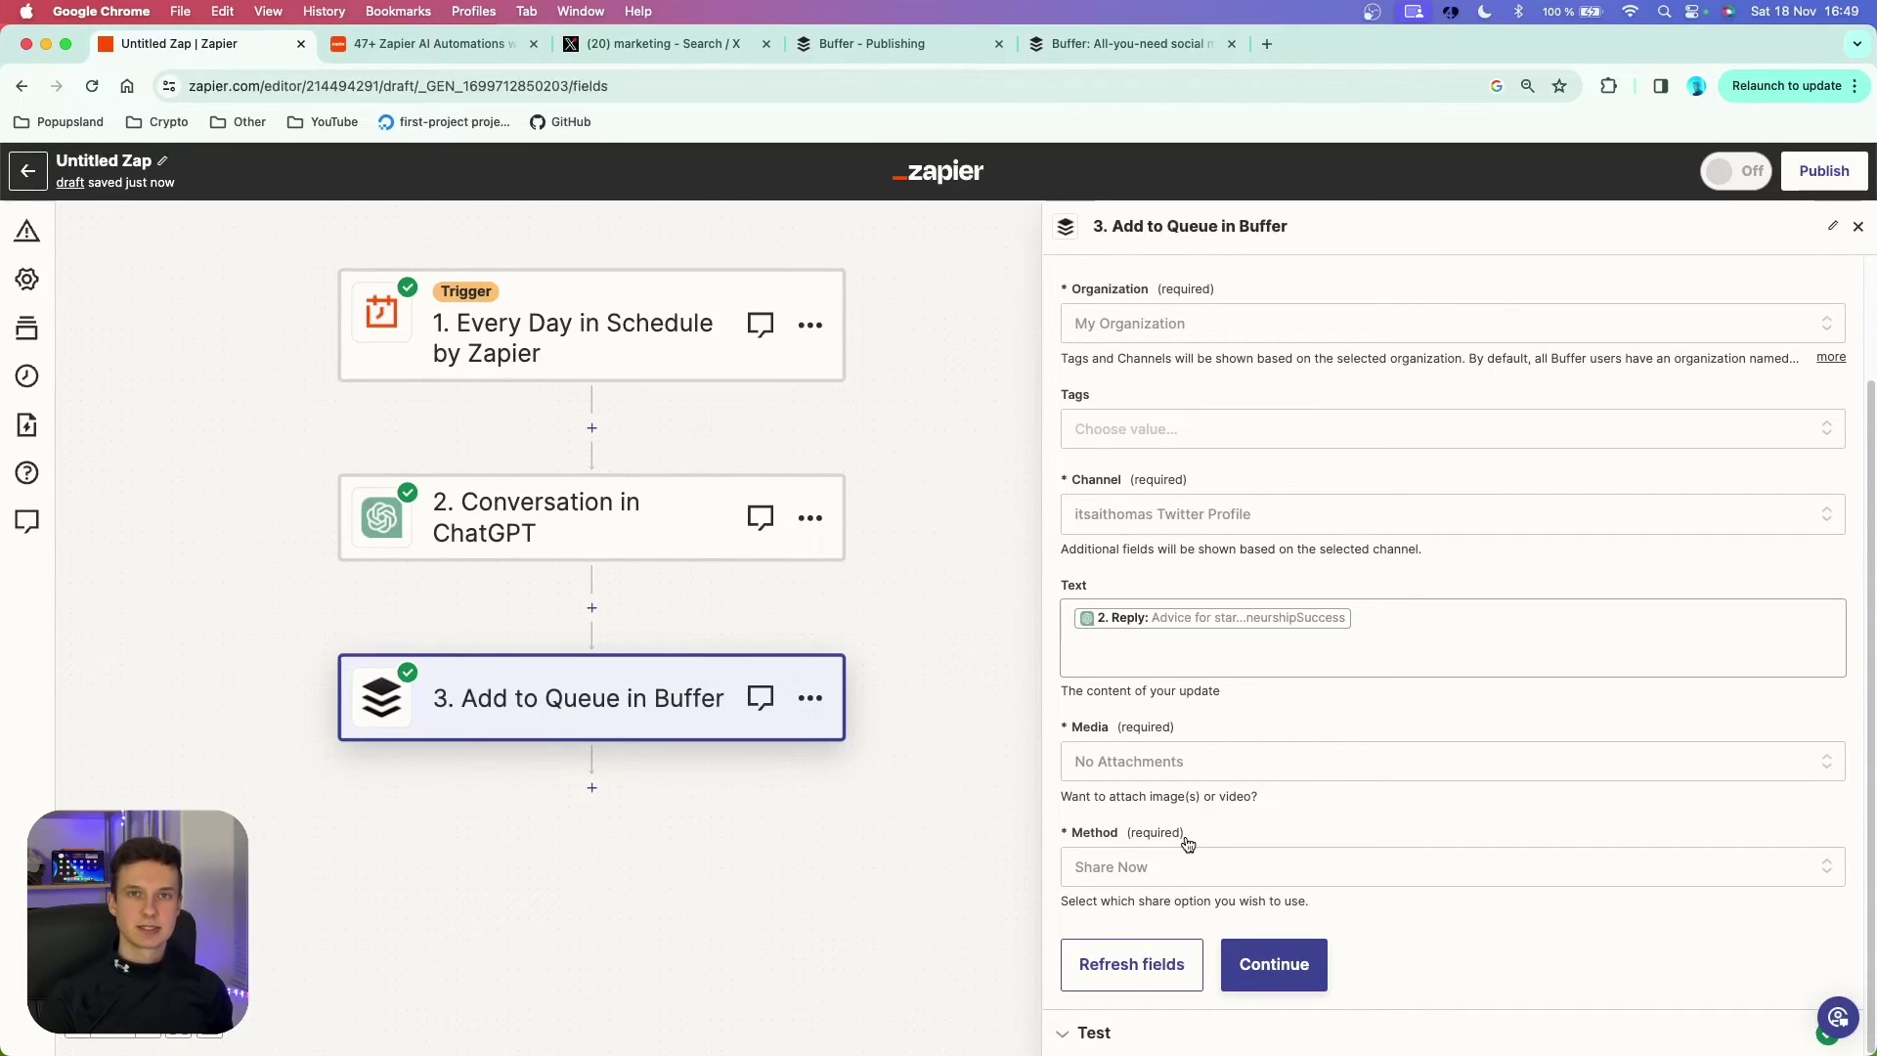
{"action": "left_click", "coordinate": [1187, 866]}
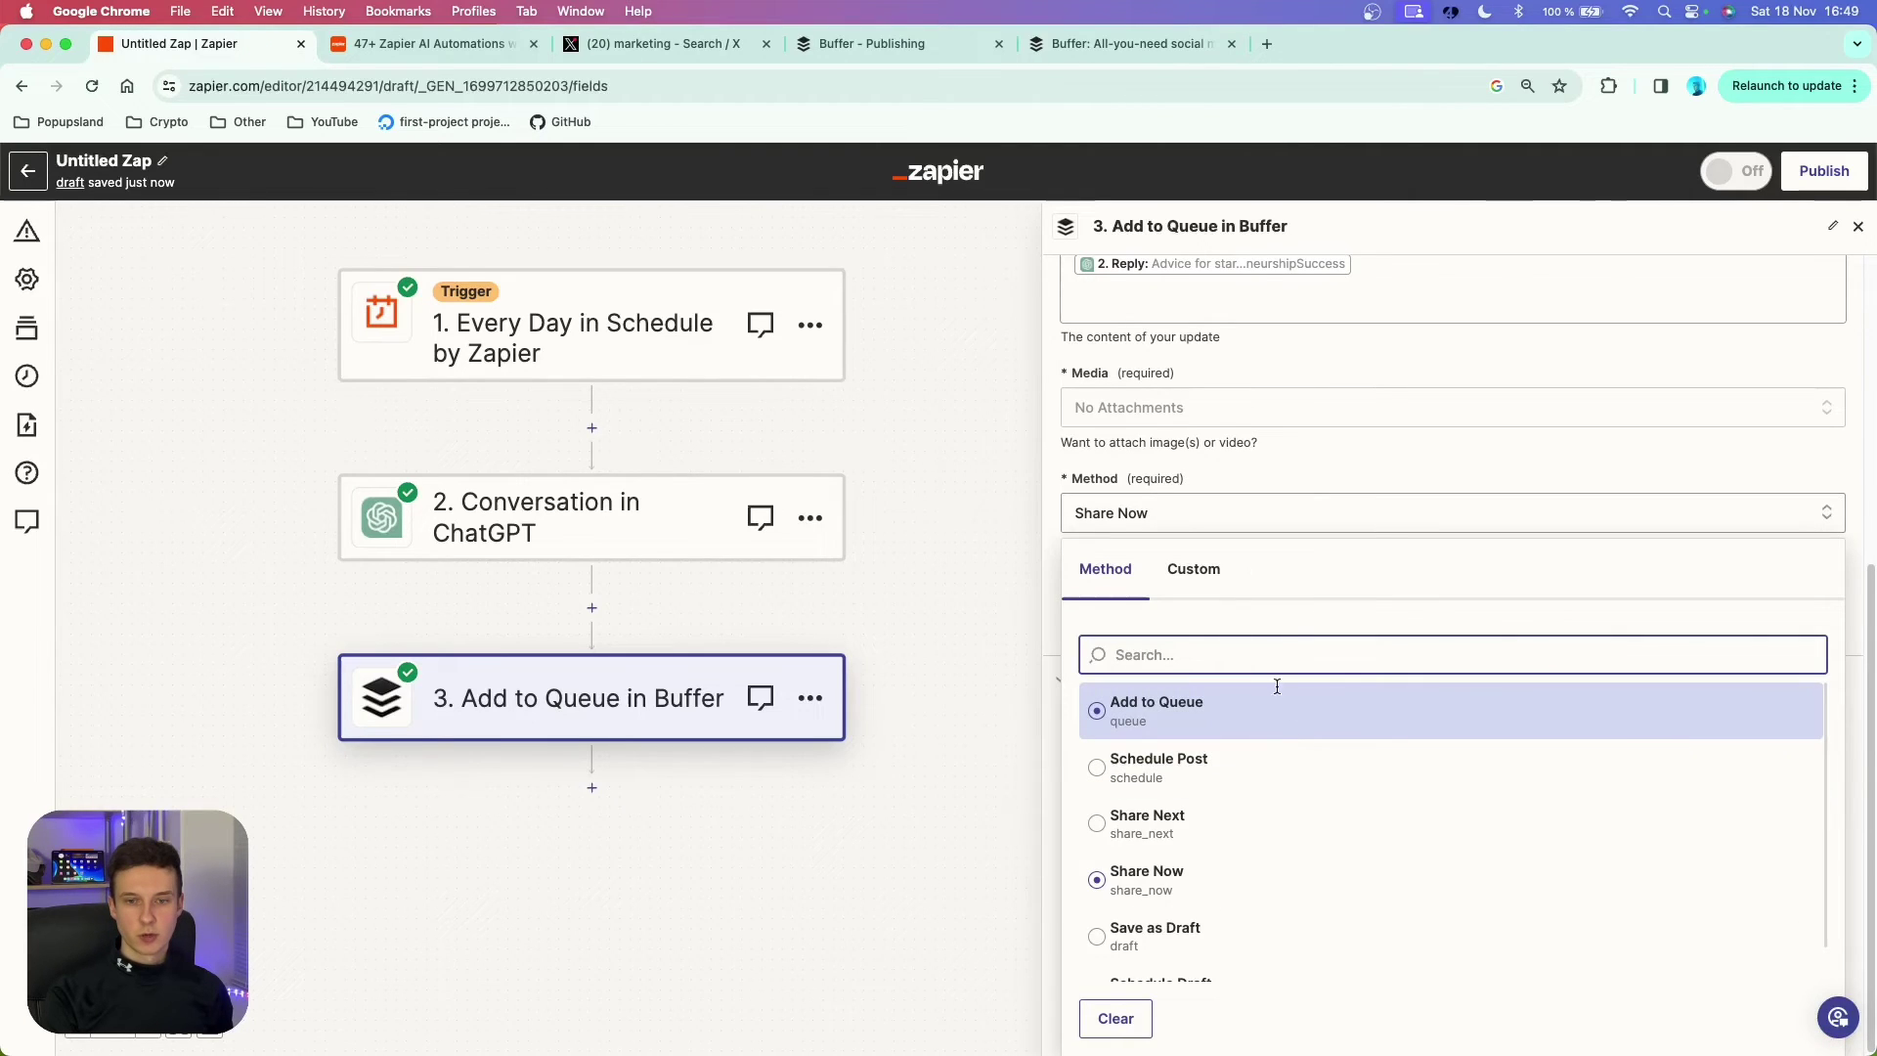
{"action": "scroll", "coordinate": [1279, 774], "scroll_direction": "down", "scroll_amount": 2}
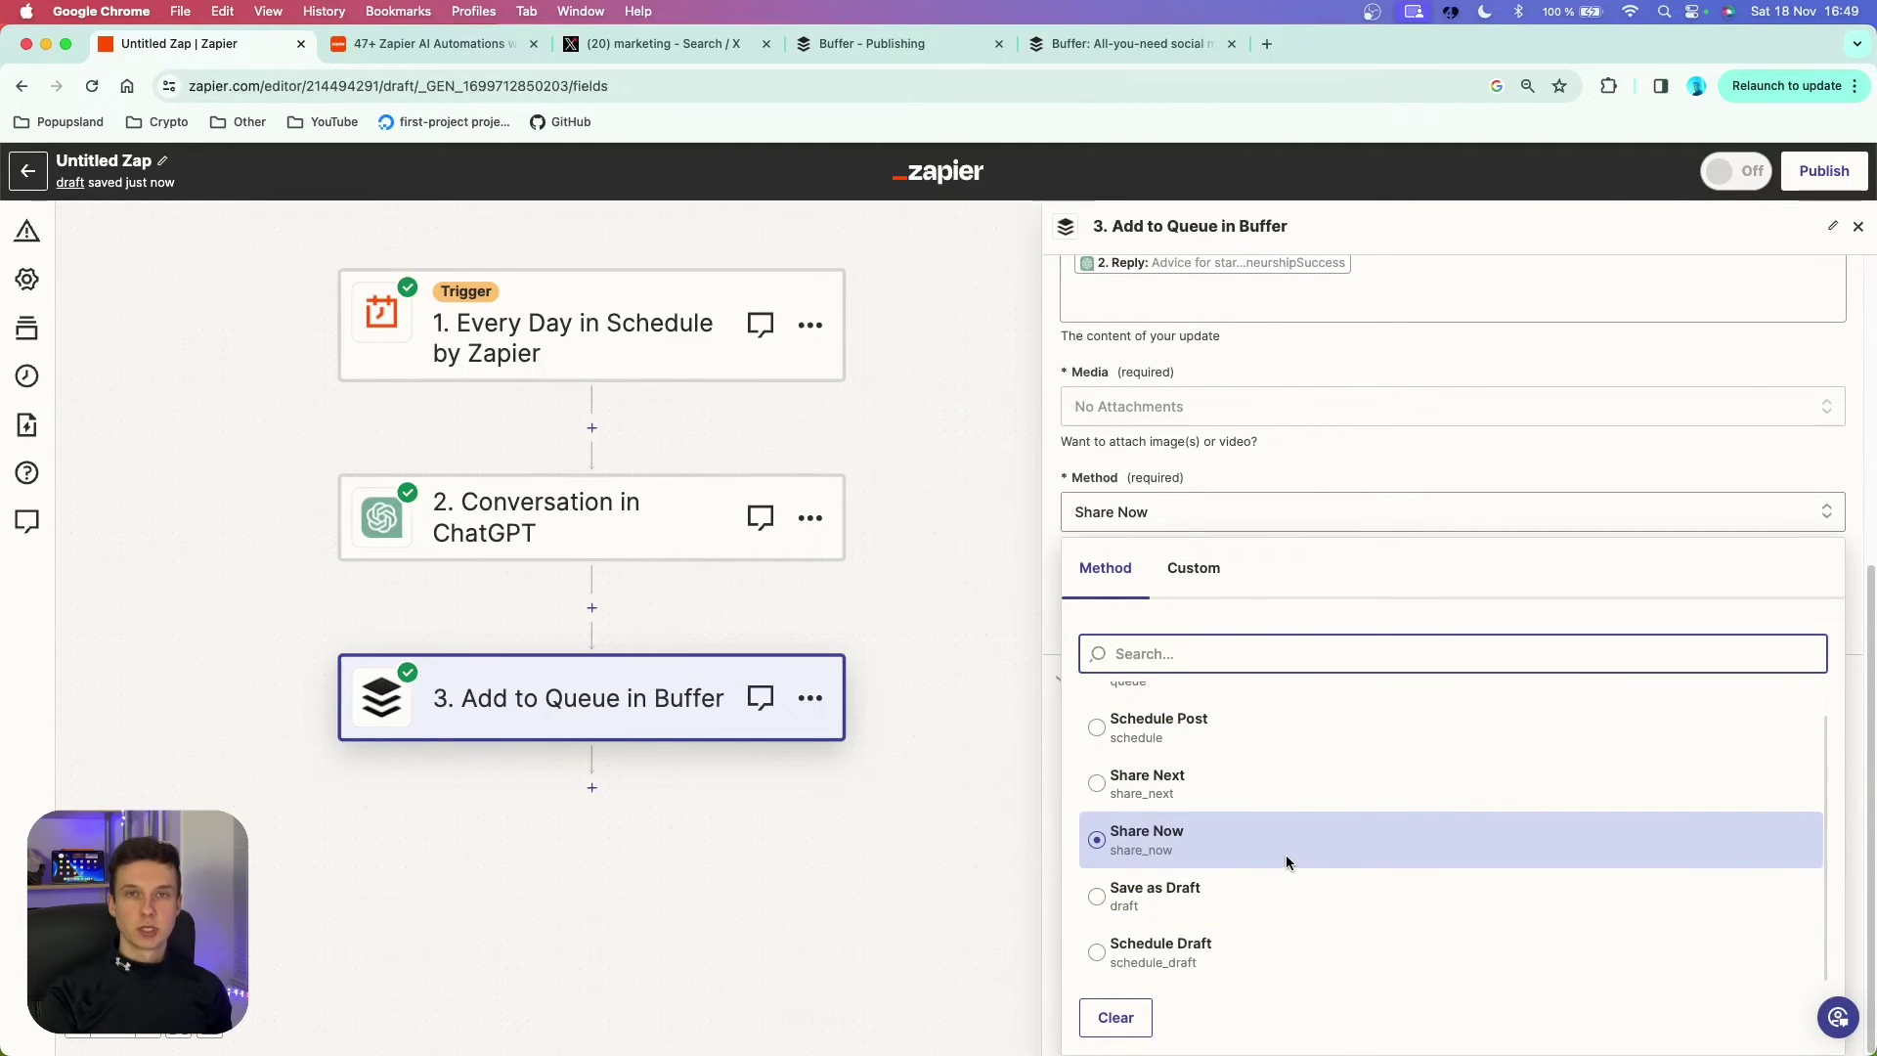
{"action": "scroll", "coordinate": [1287, 855], "scroll_direction": "up", "scroll_amount": 1}
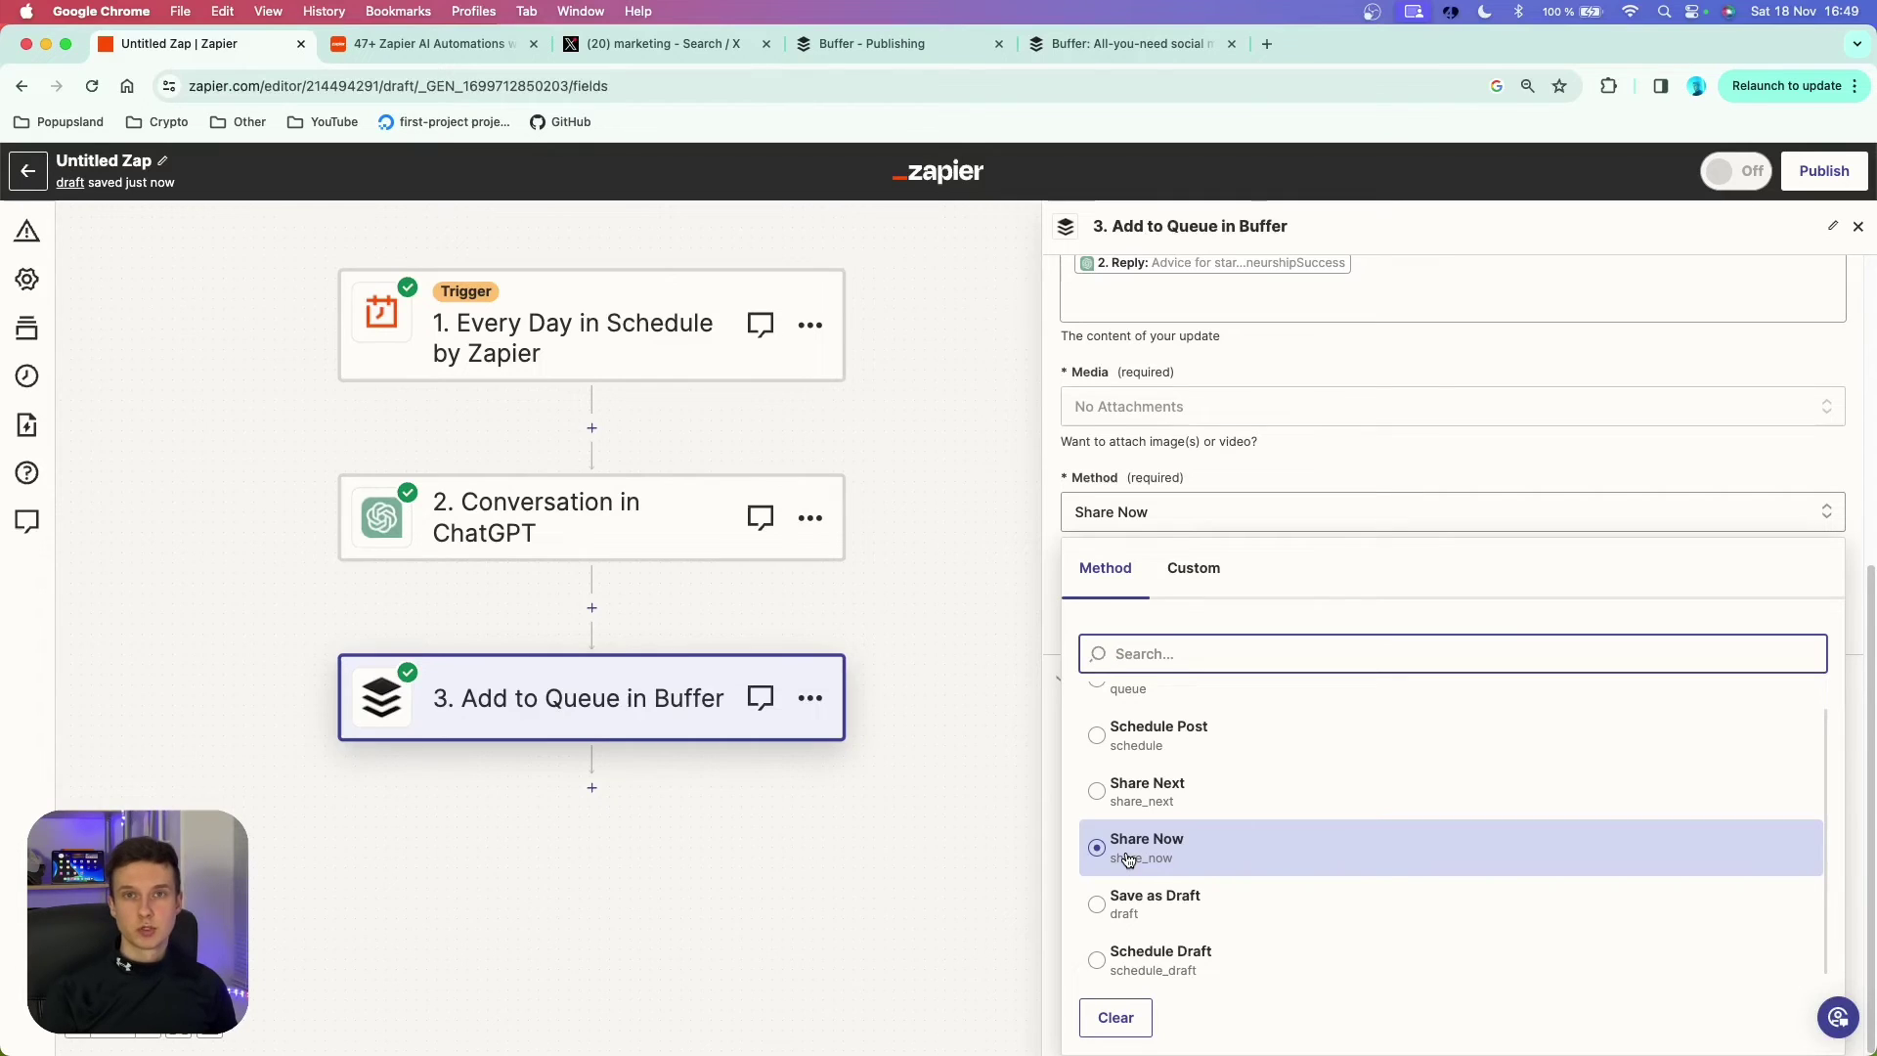
{"action": "left_click", "coordinate": [1128, 859]}
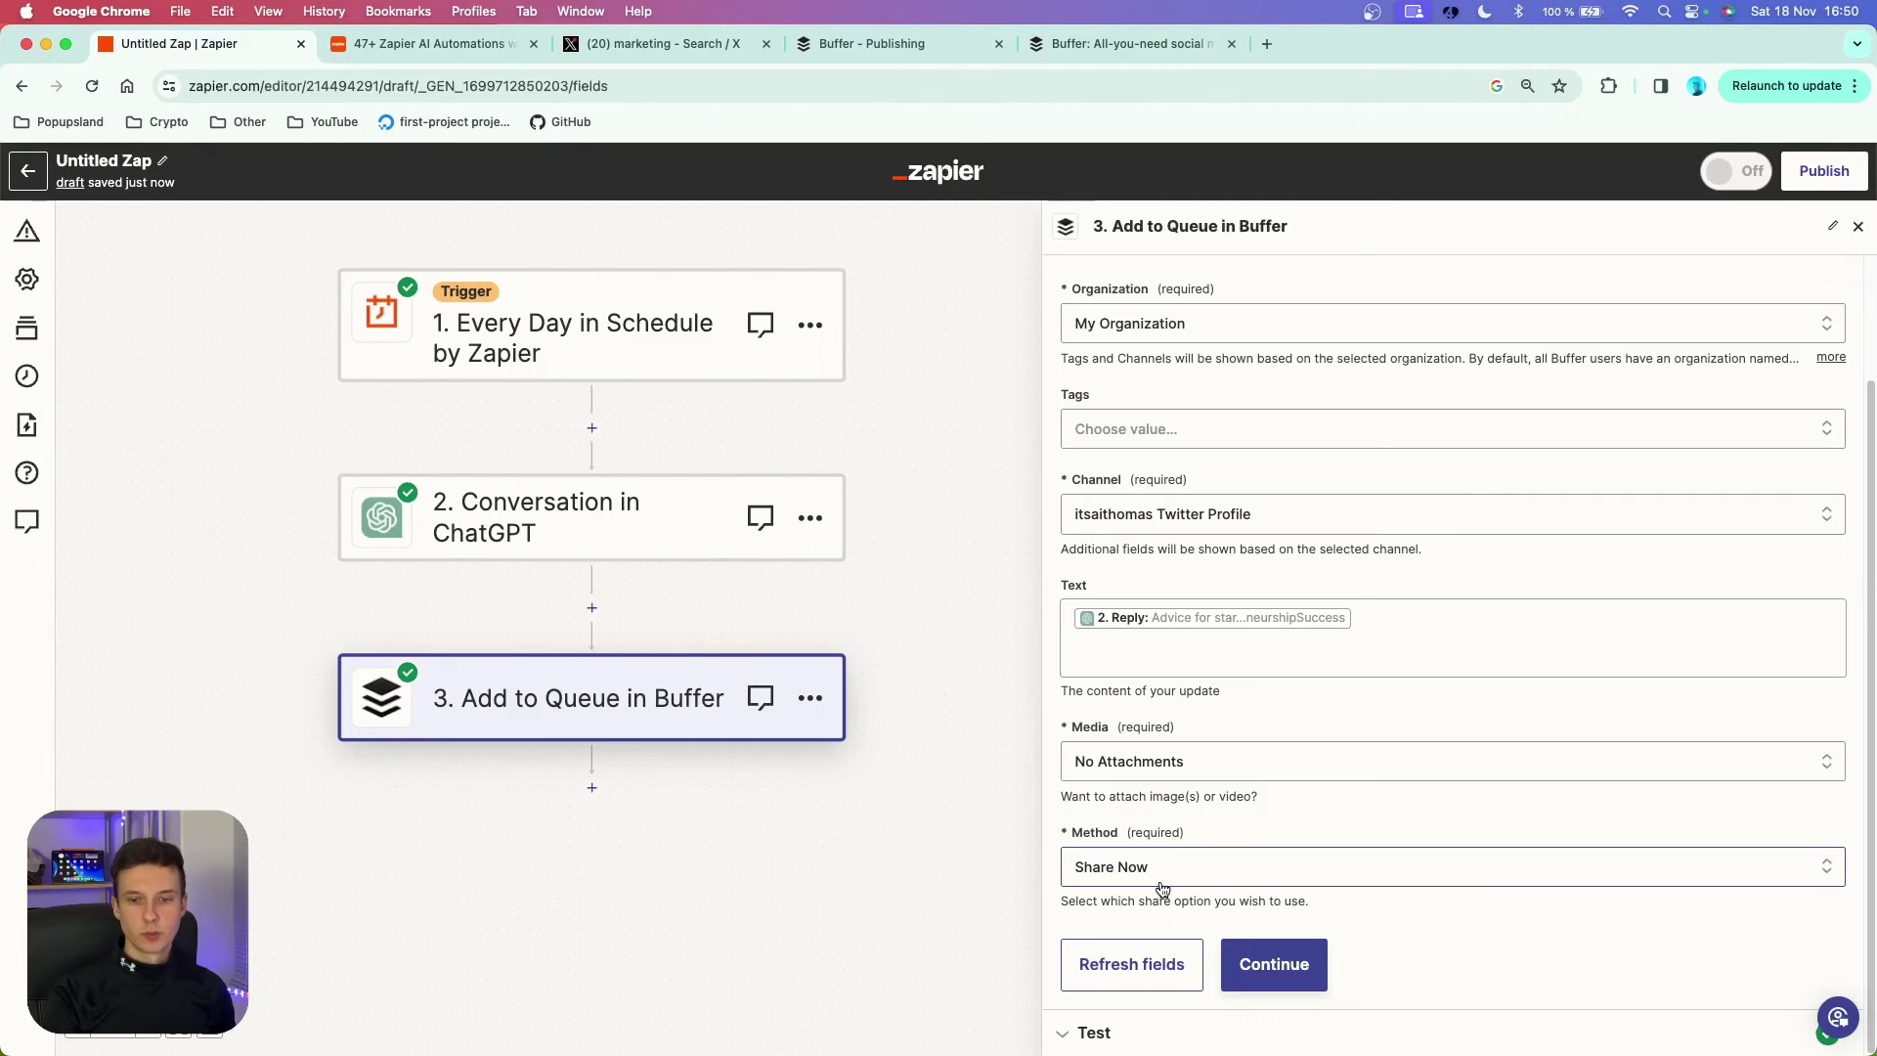
{"action": "left_click", "coordinate": [1301, 967]}
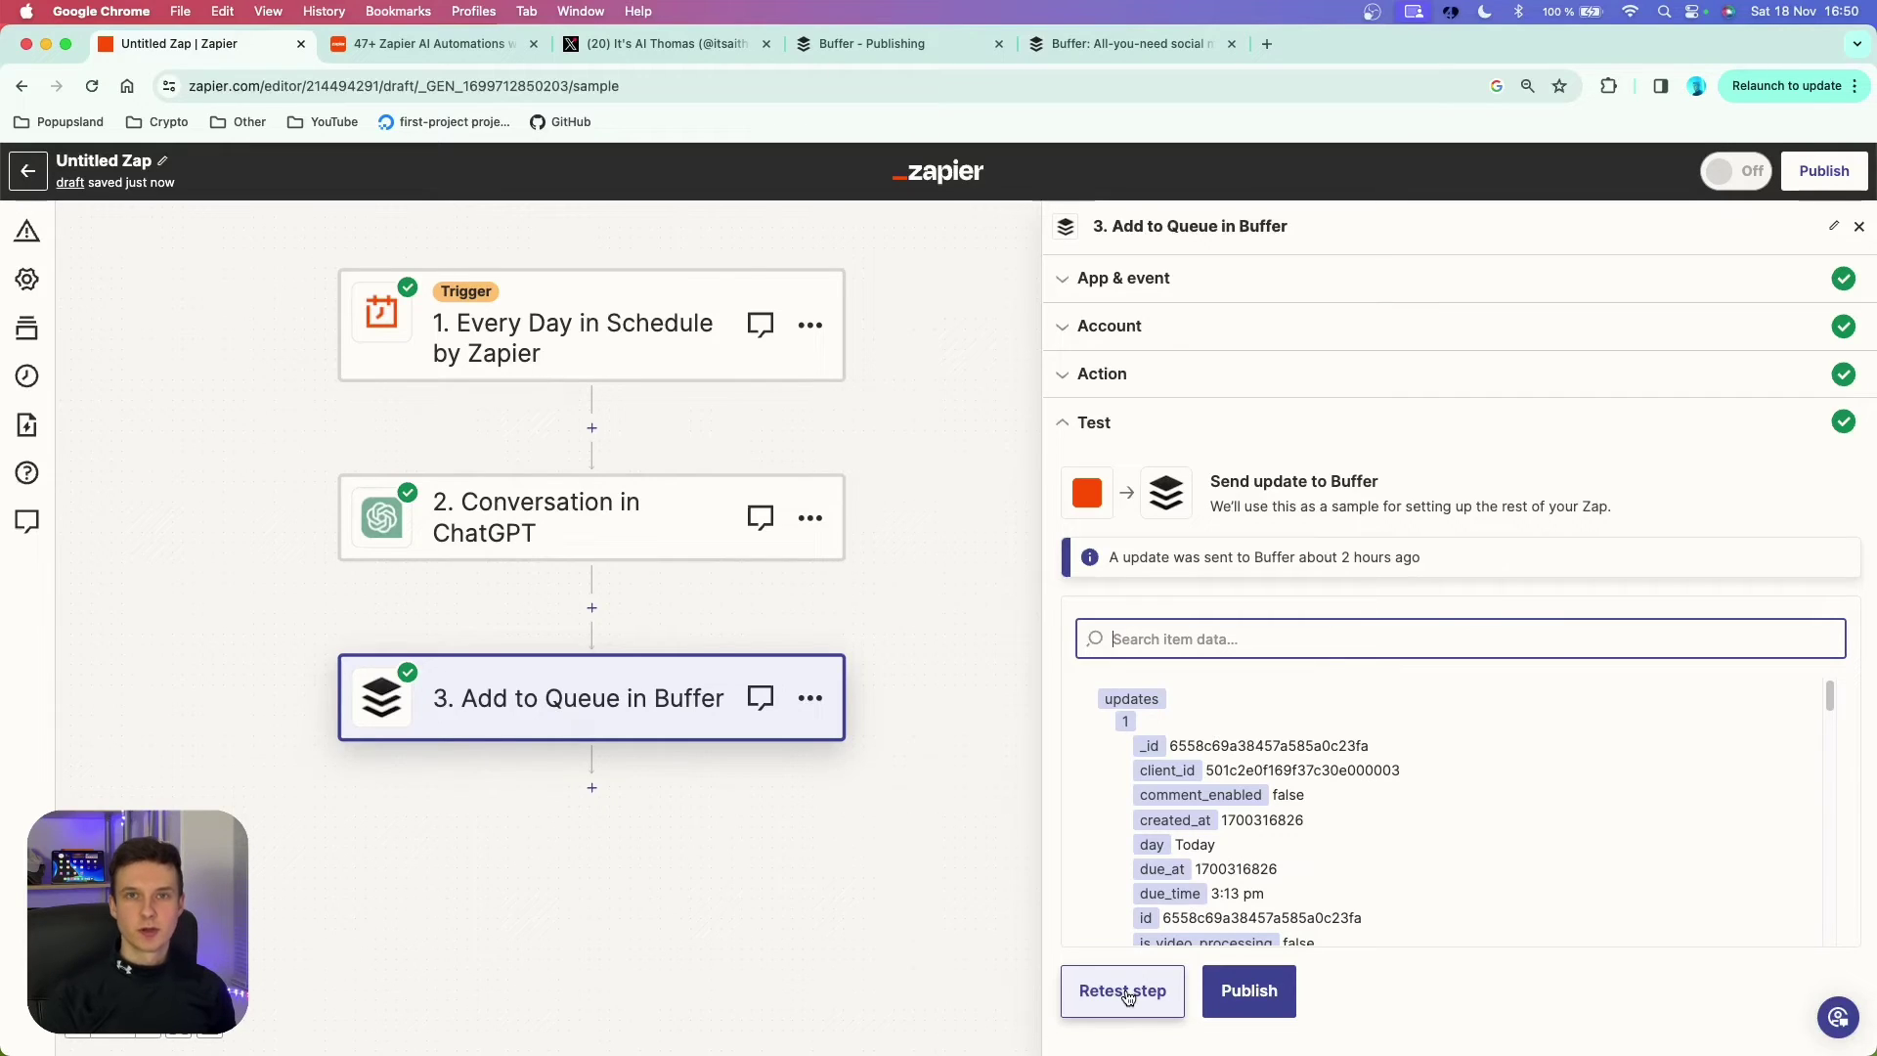
- Retest the Buffer step, switch to the X profile and reload it to check its posts for the test post
{"action": "left_click", "coordinate": [1127, 993]}
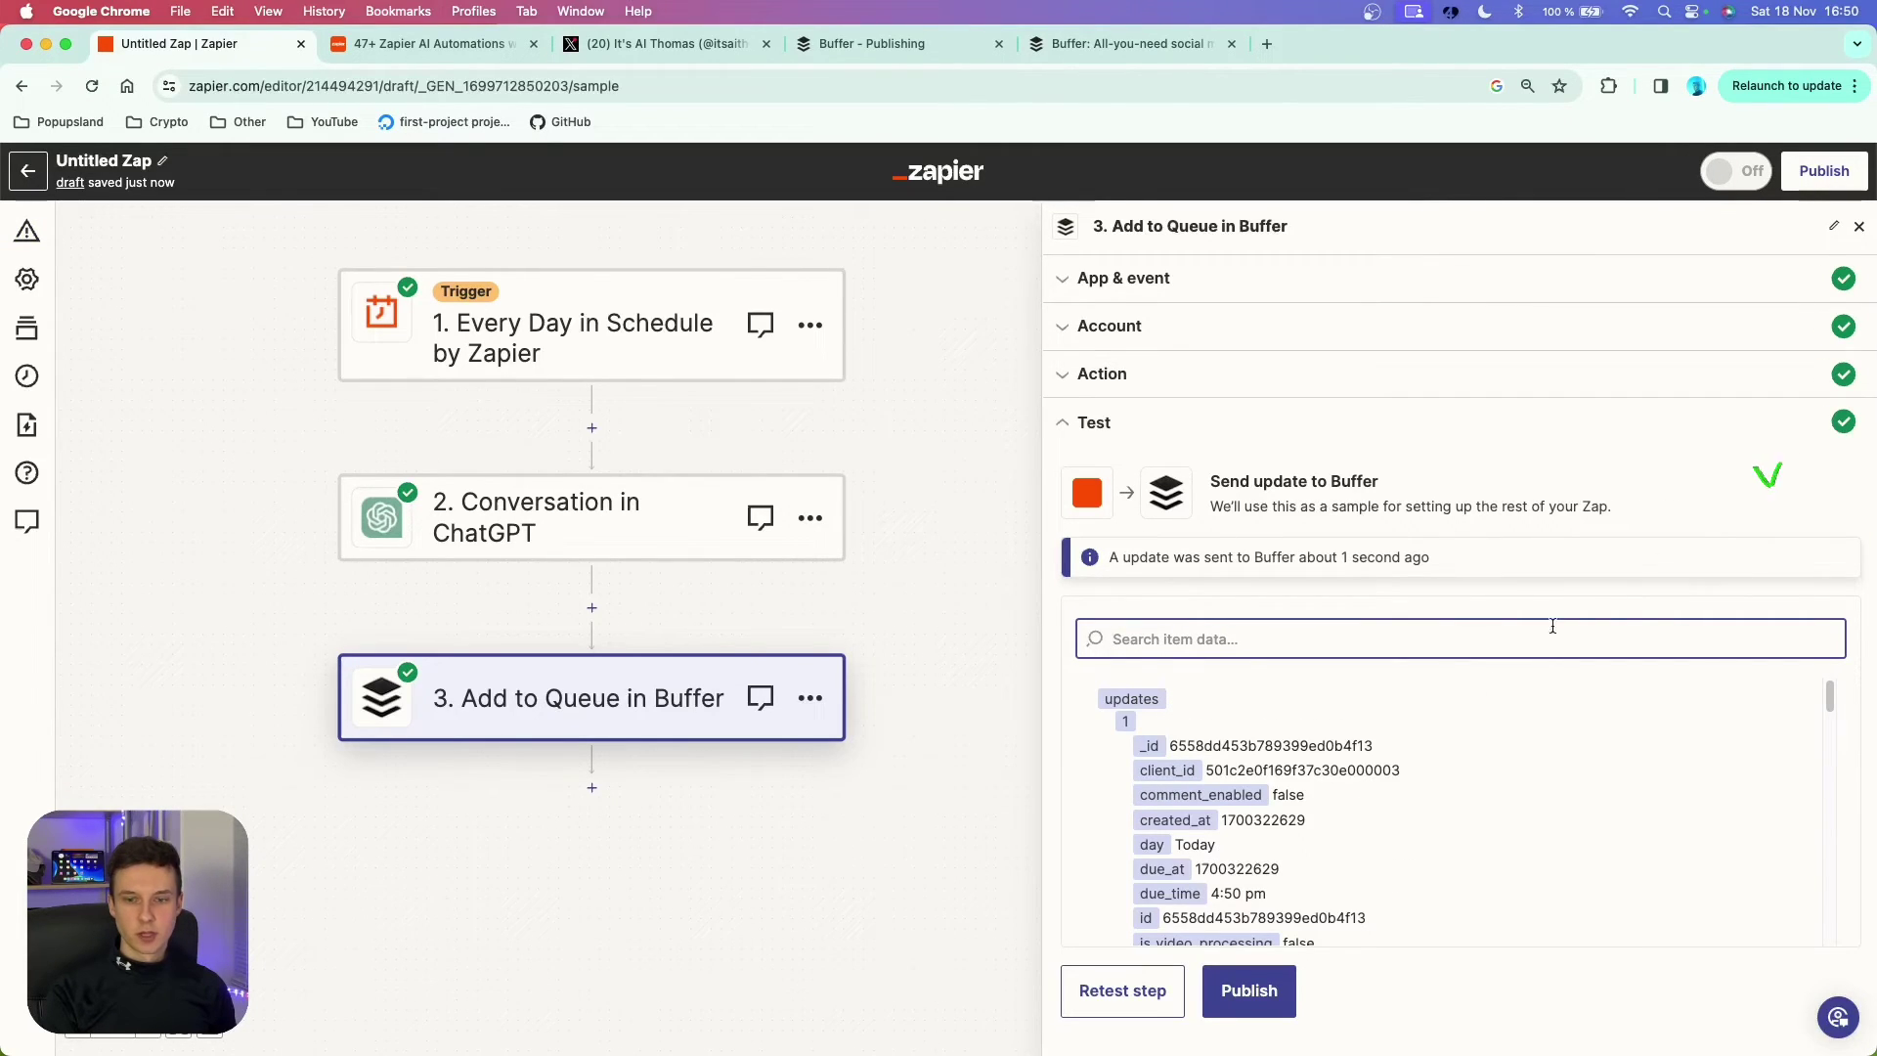
{"action": "key", "text": "super+3"}
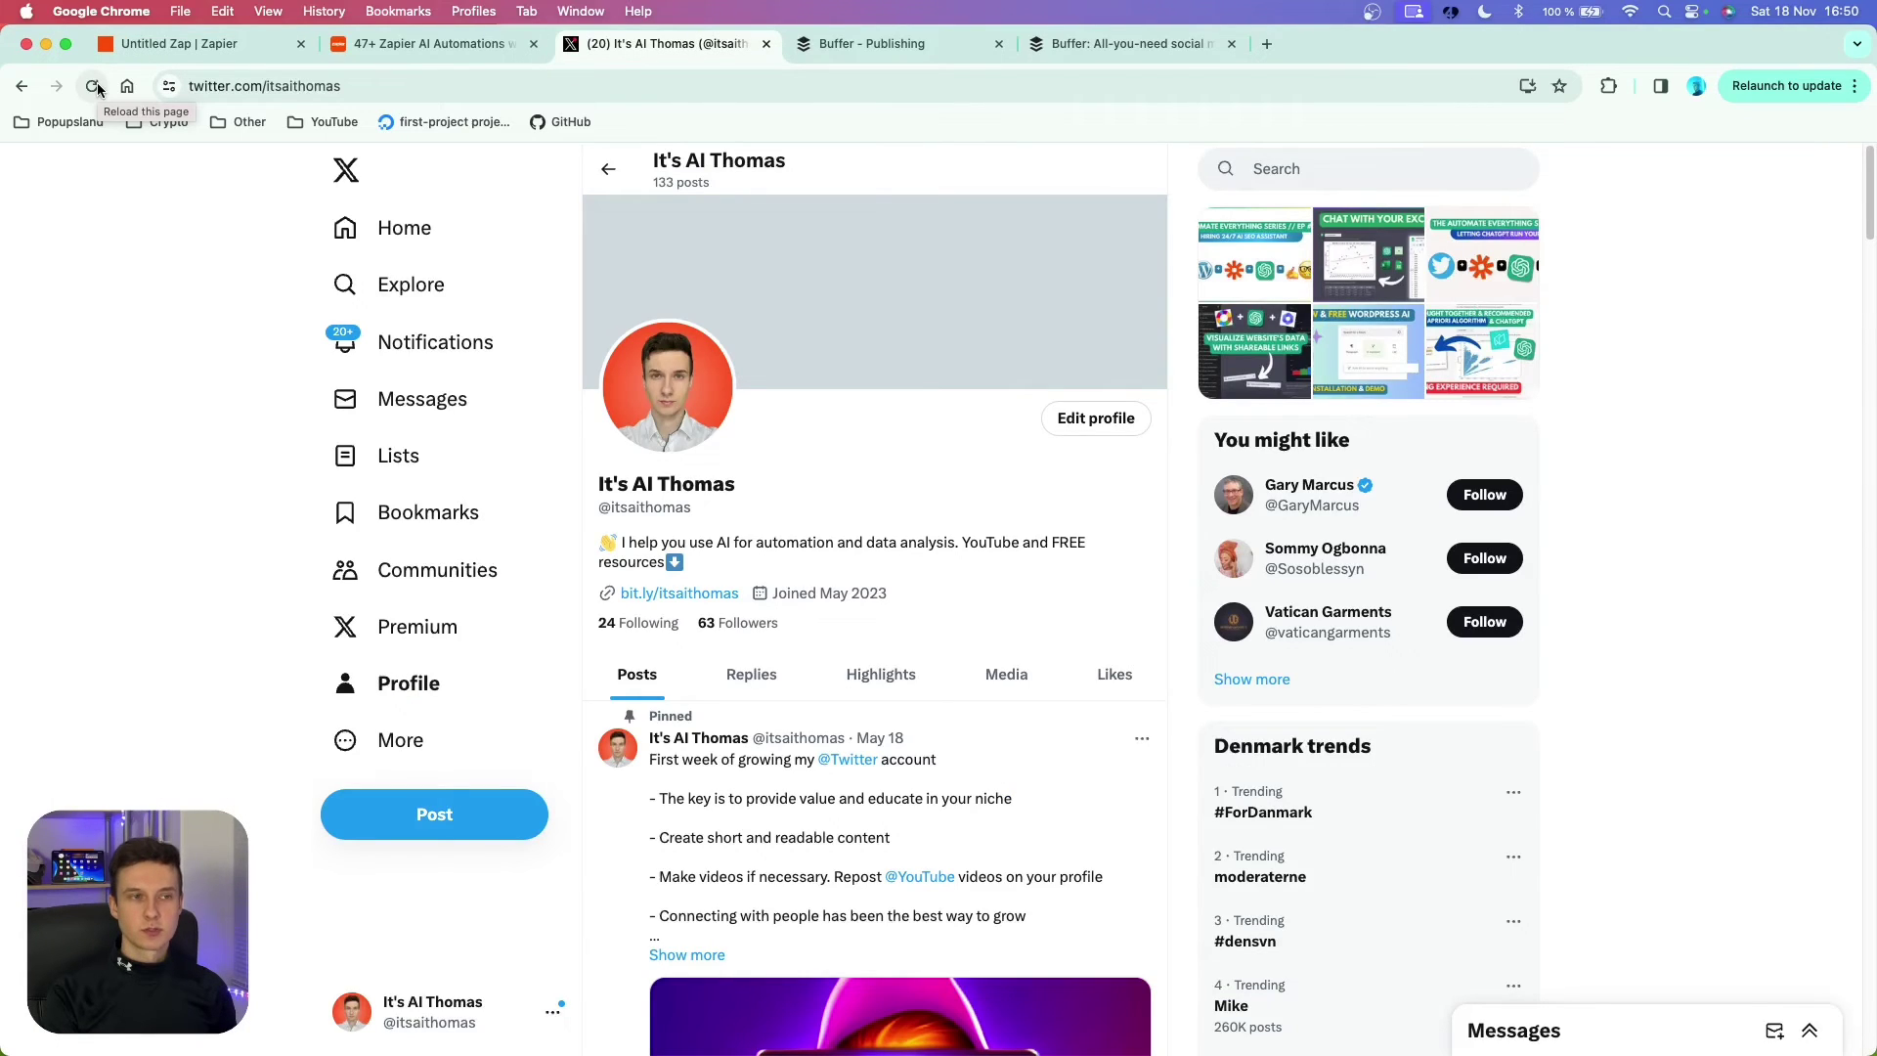
{"action": "left_click", "coordinate": [92, 86]}
{"action": "scroll", "coordinate": [989, 517], "scroll_direction": "down", "scroll_amount": 5}
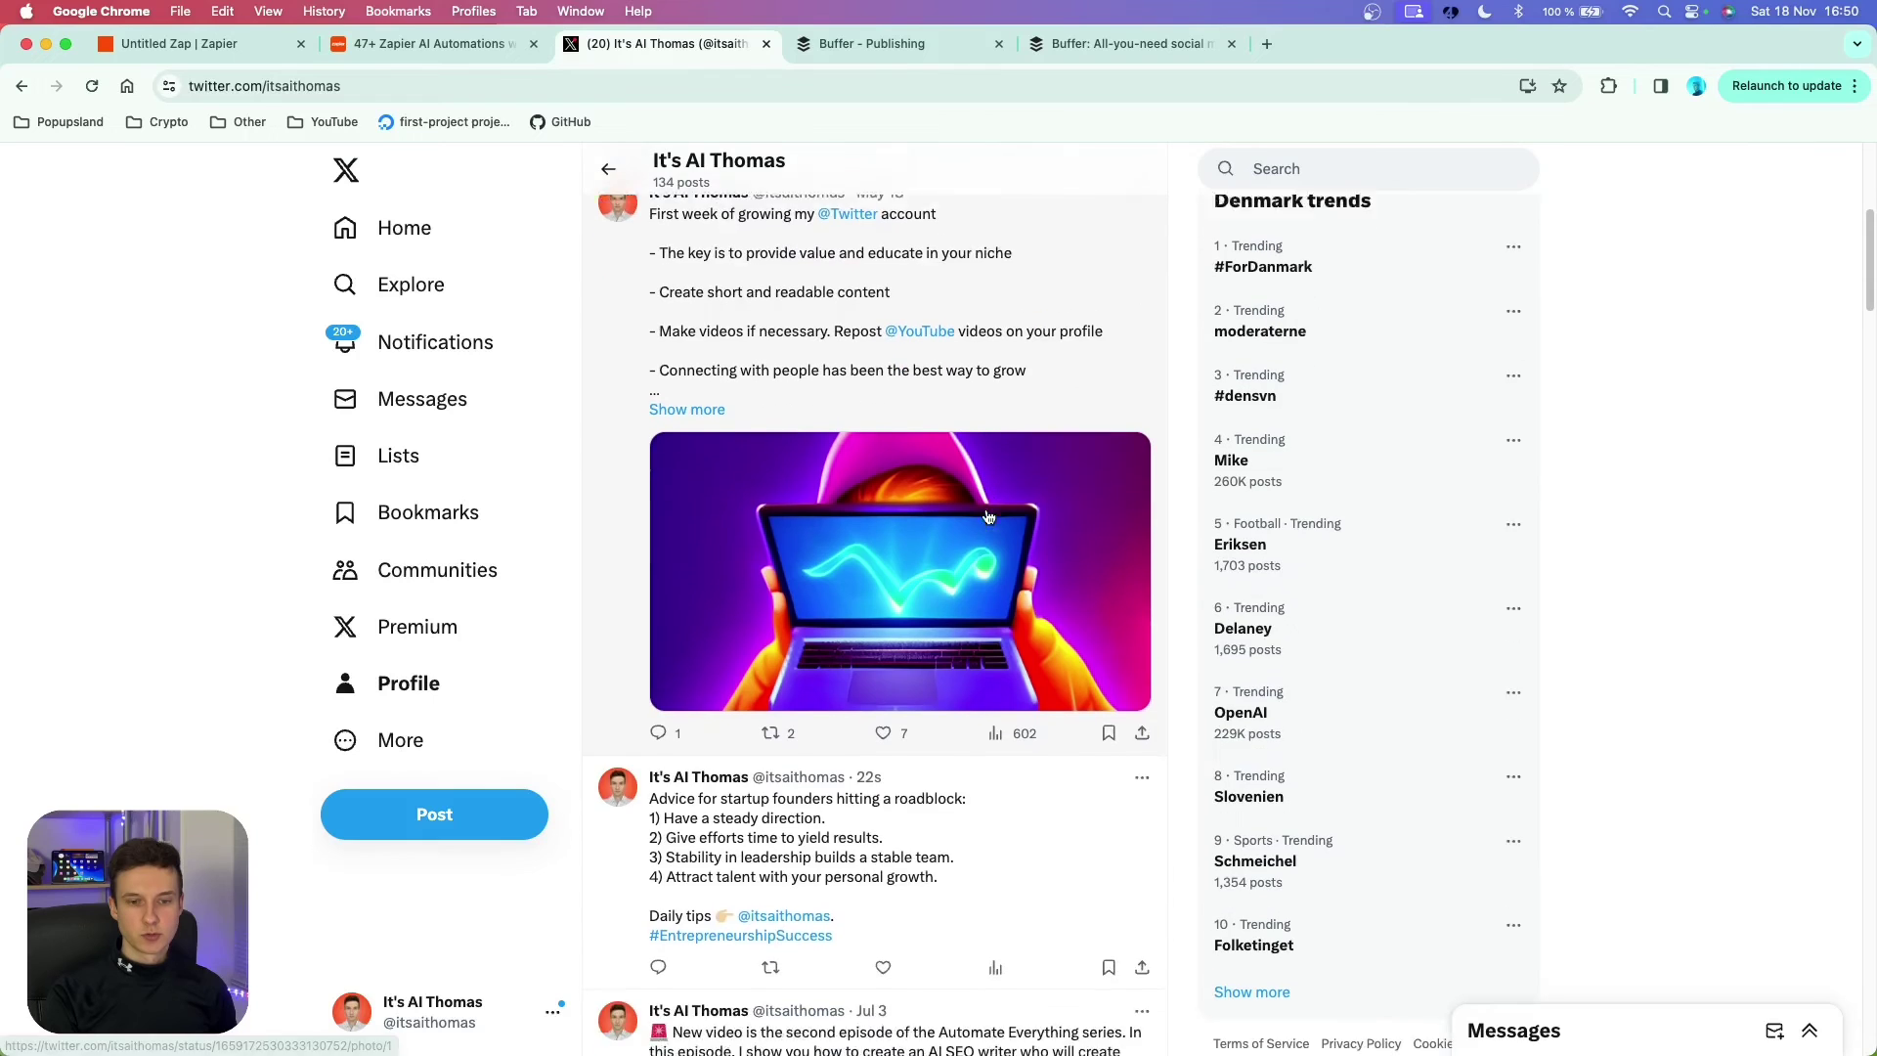
{"action": "scroll", "coordinate": [988, 517], "scroll_direction": "down", "scroll_amount": 2}
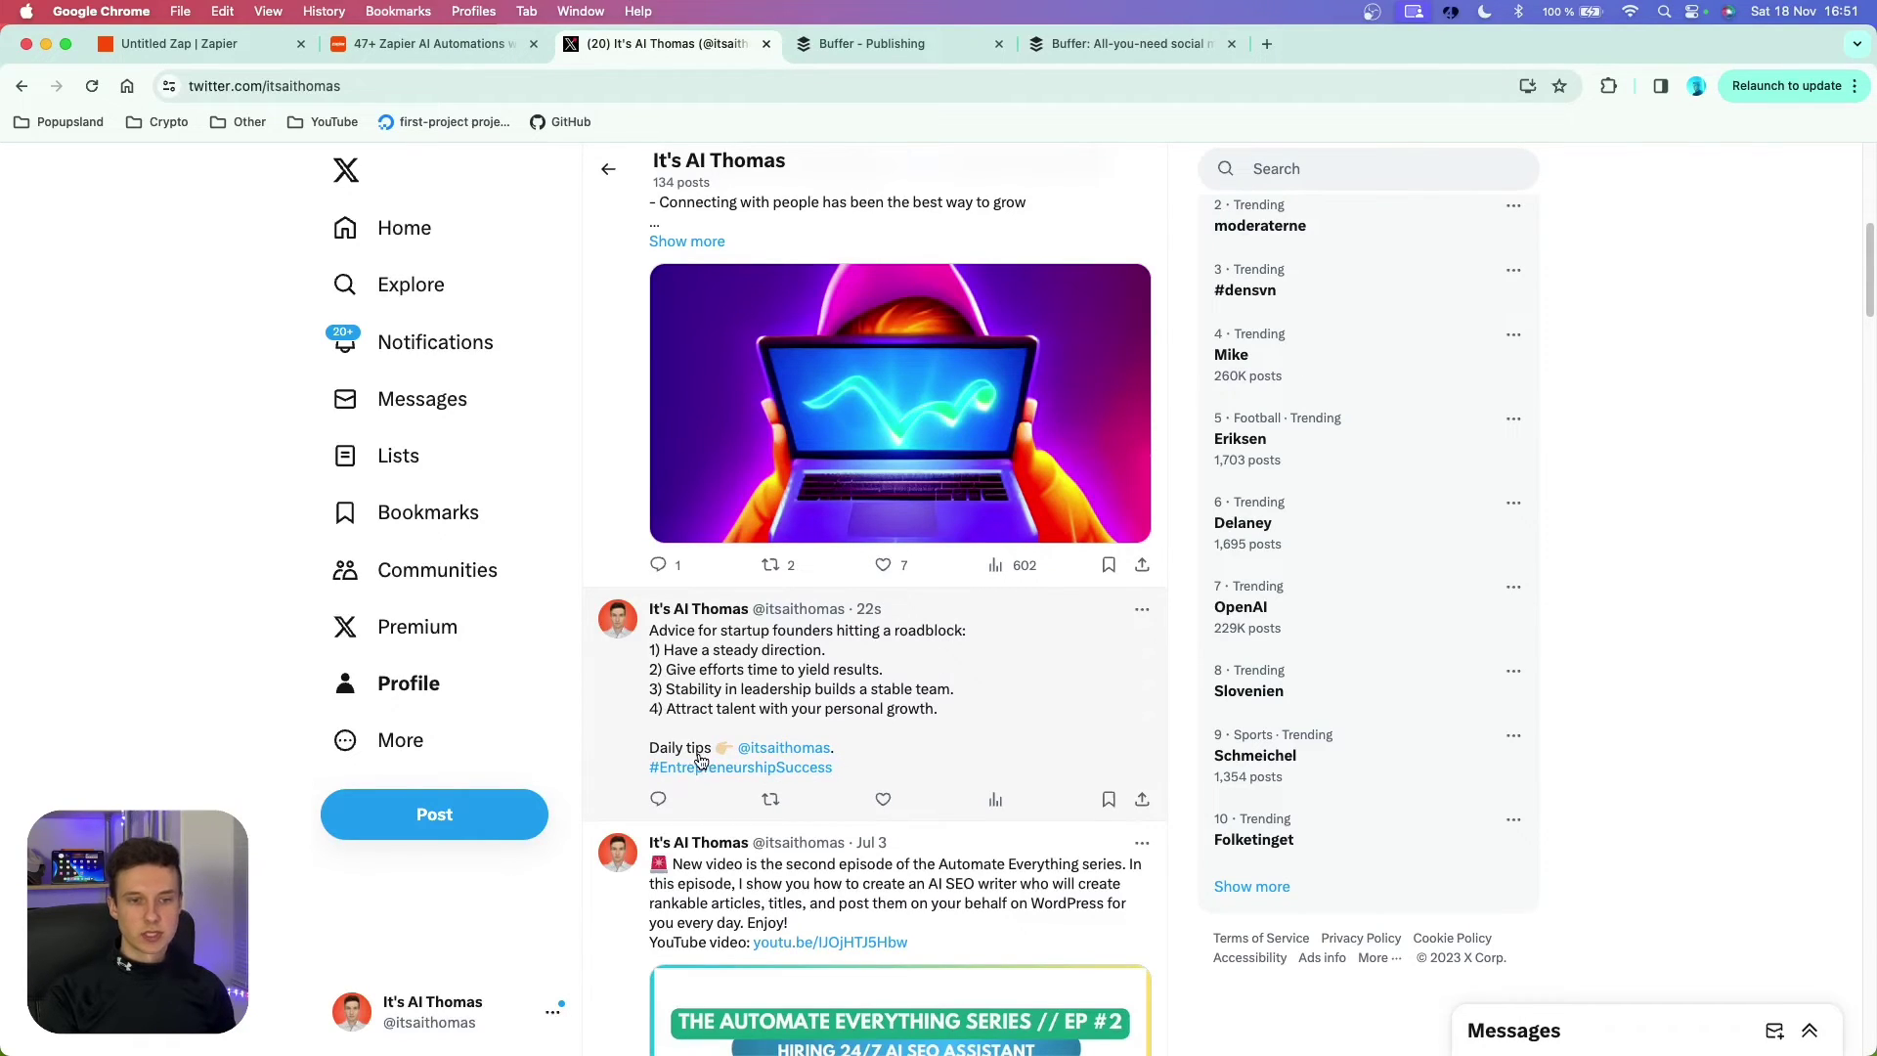
{"action": "mouse_move", "coordinate": [781, 752]}
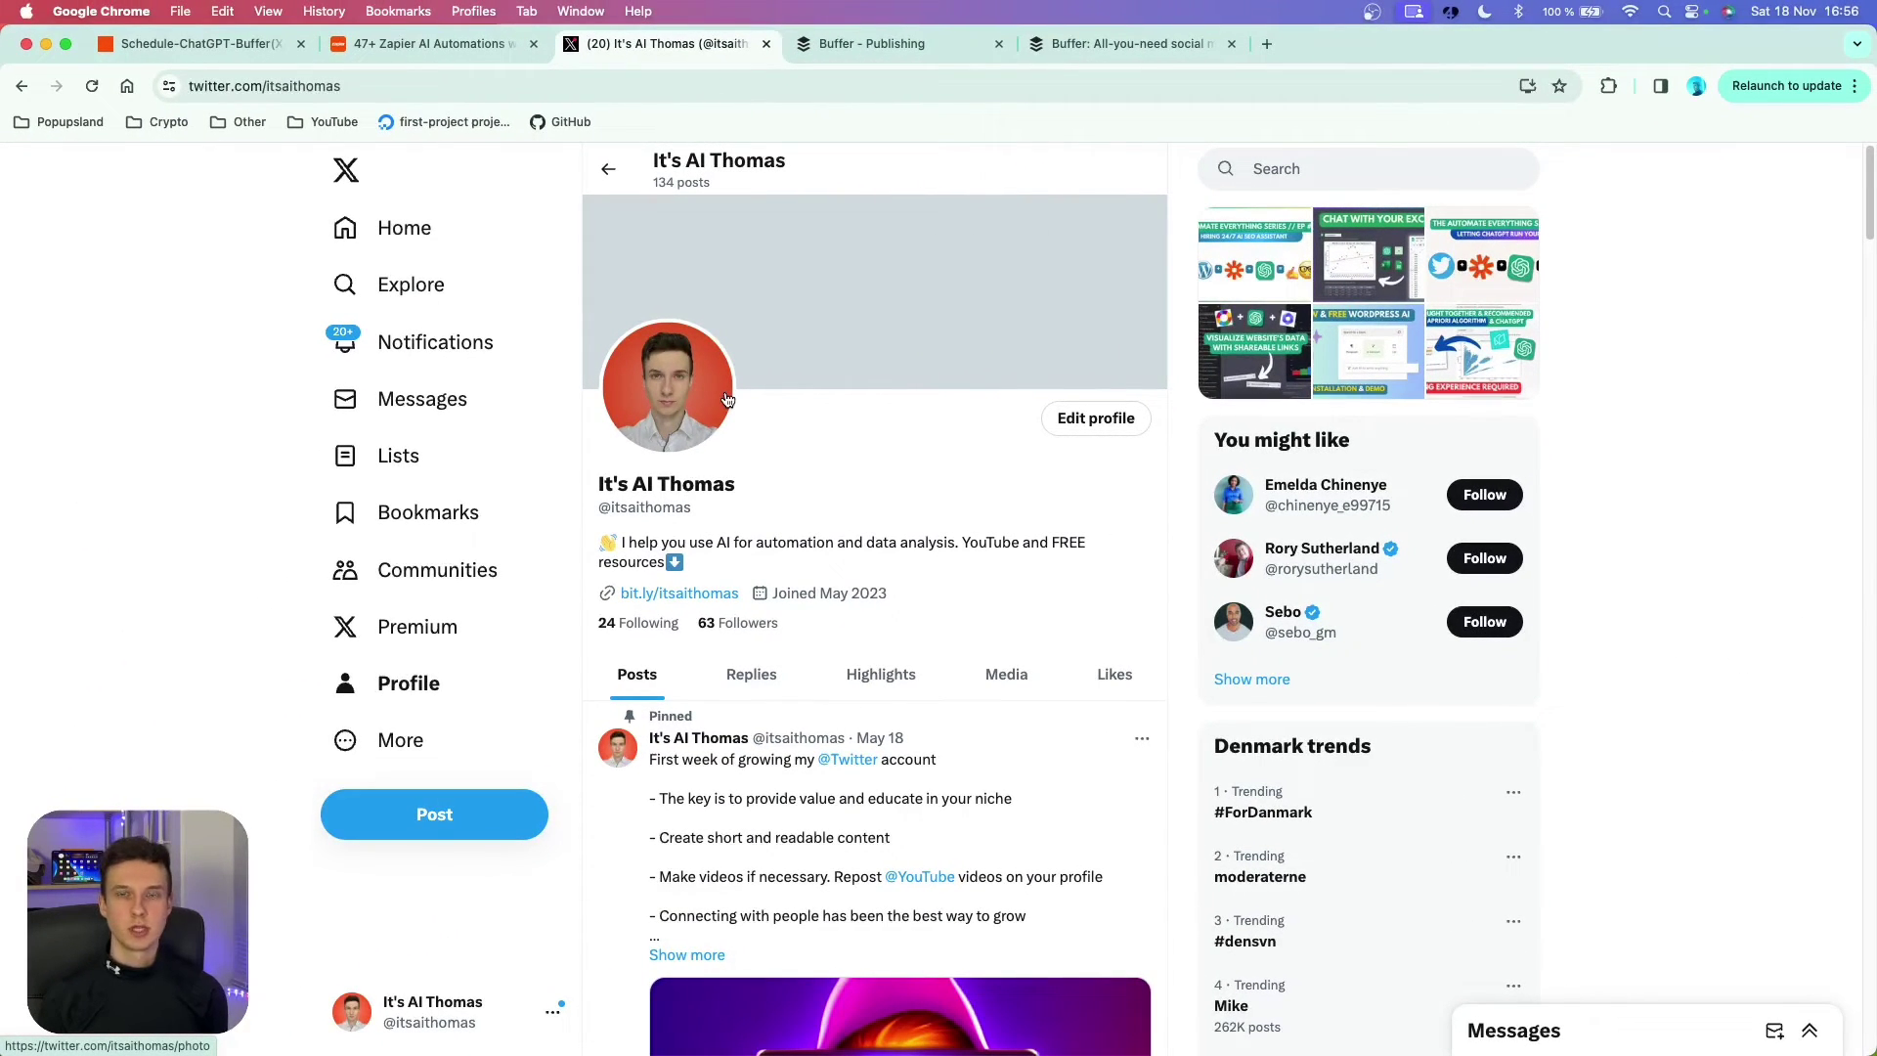
- Search X for "marketing" from the Explore page and open the advanced search for it
{"action": "left_click", "coordinate": [420, 289]}
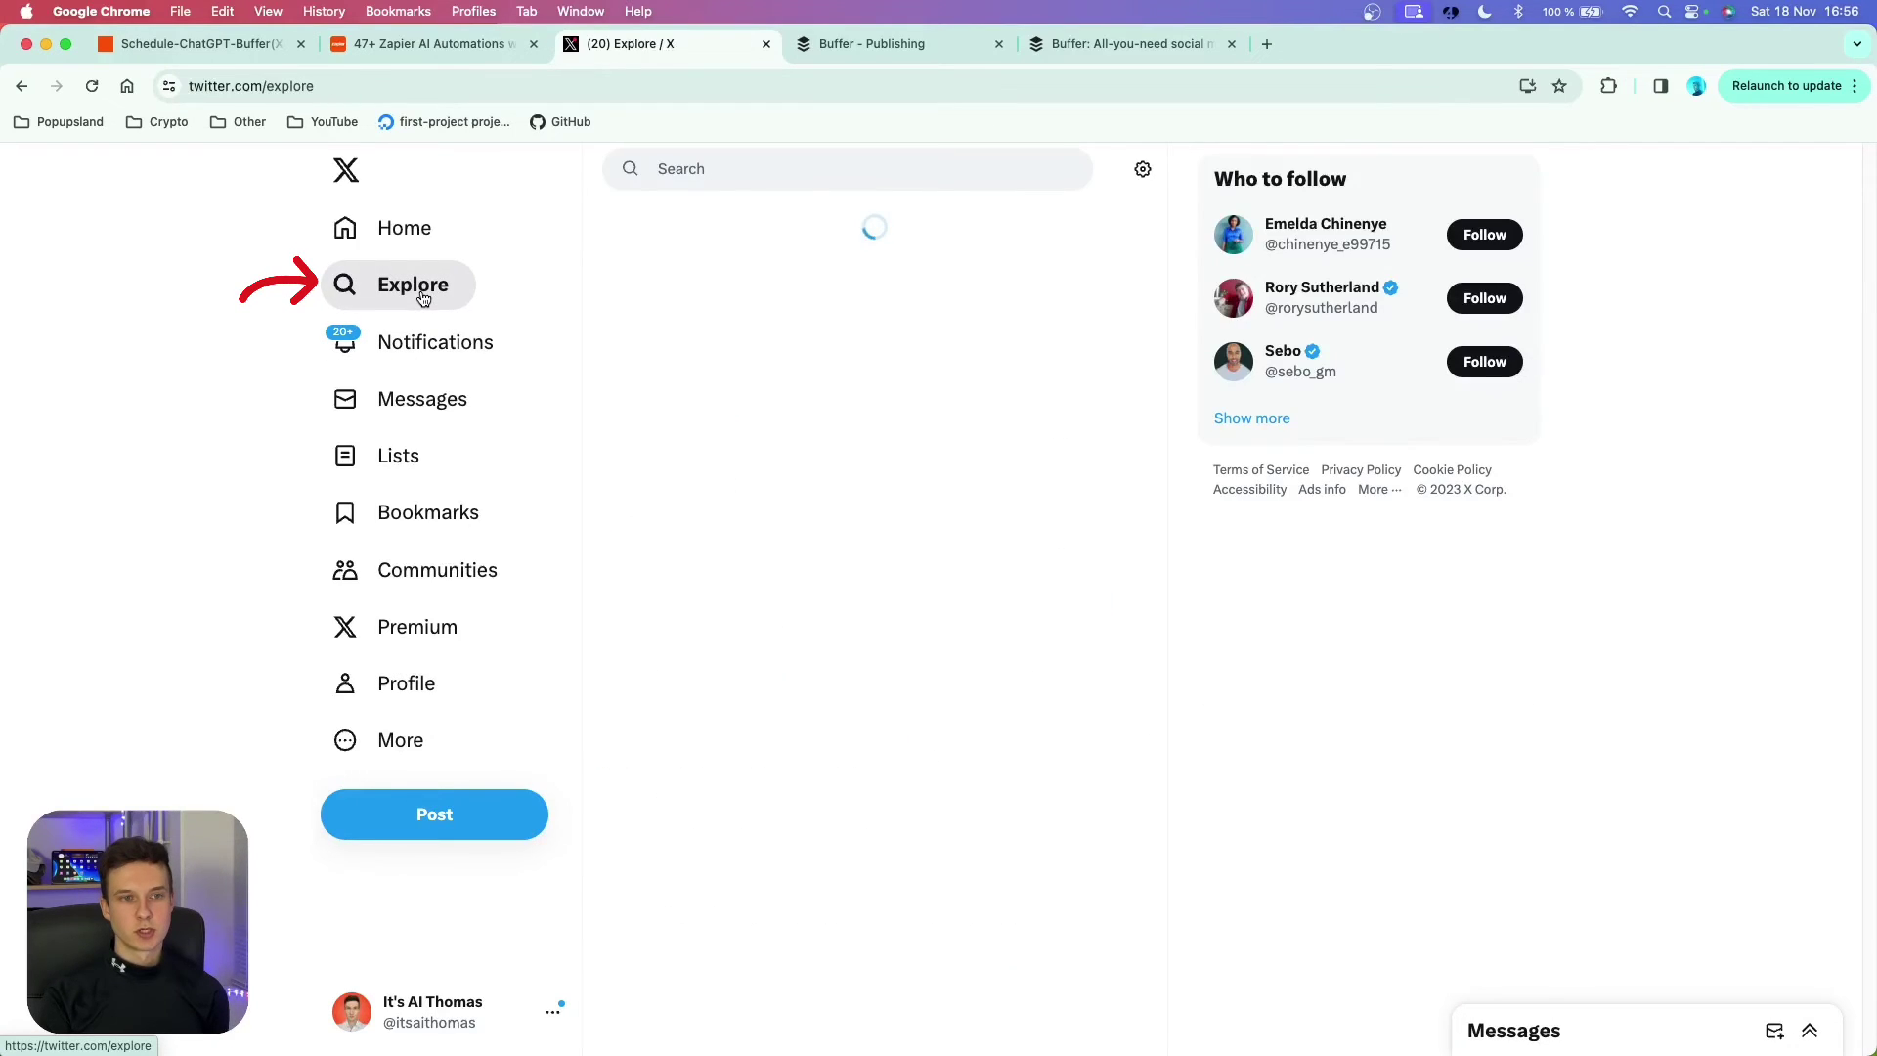
{"action": "left_click", "coordinate": [763, 176]}
{"action": "type", "text": "marketing"}
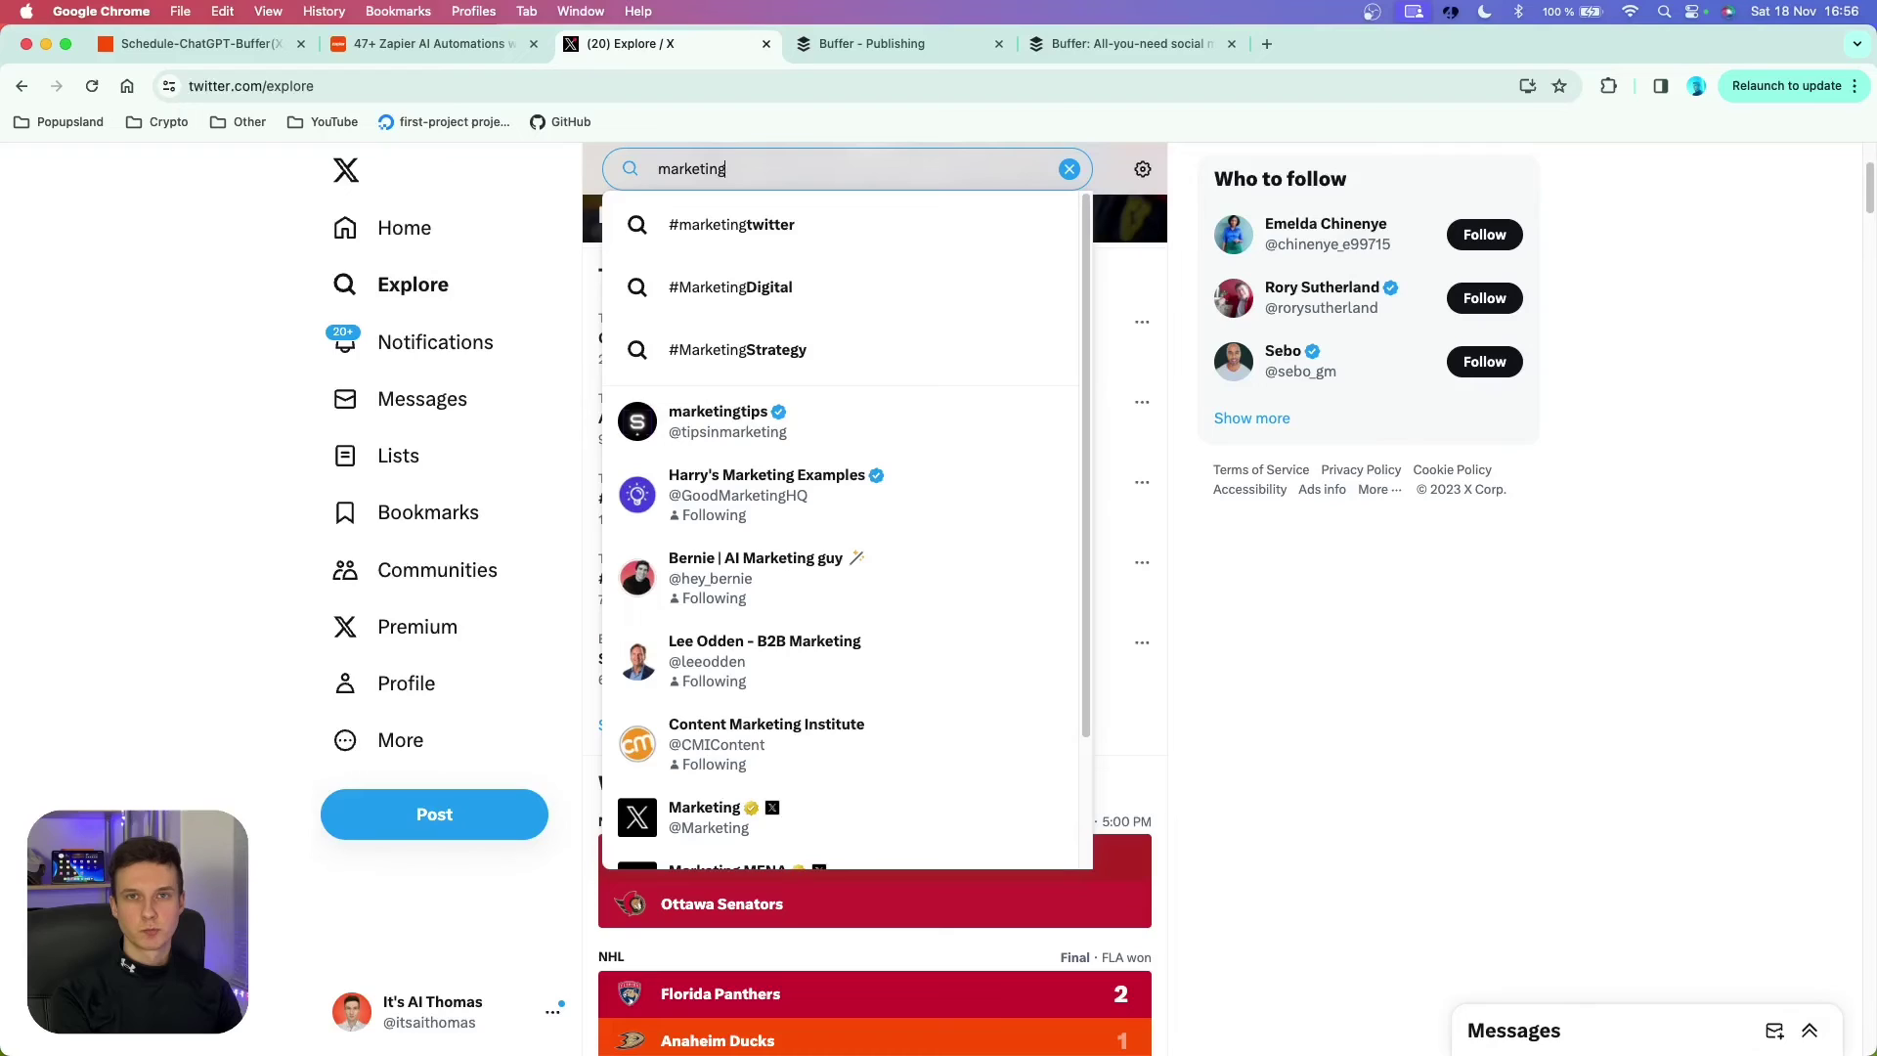
{"action": "key", "text": "Return"}
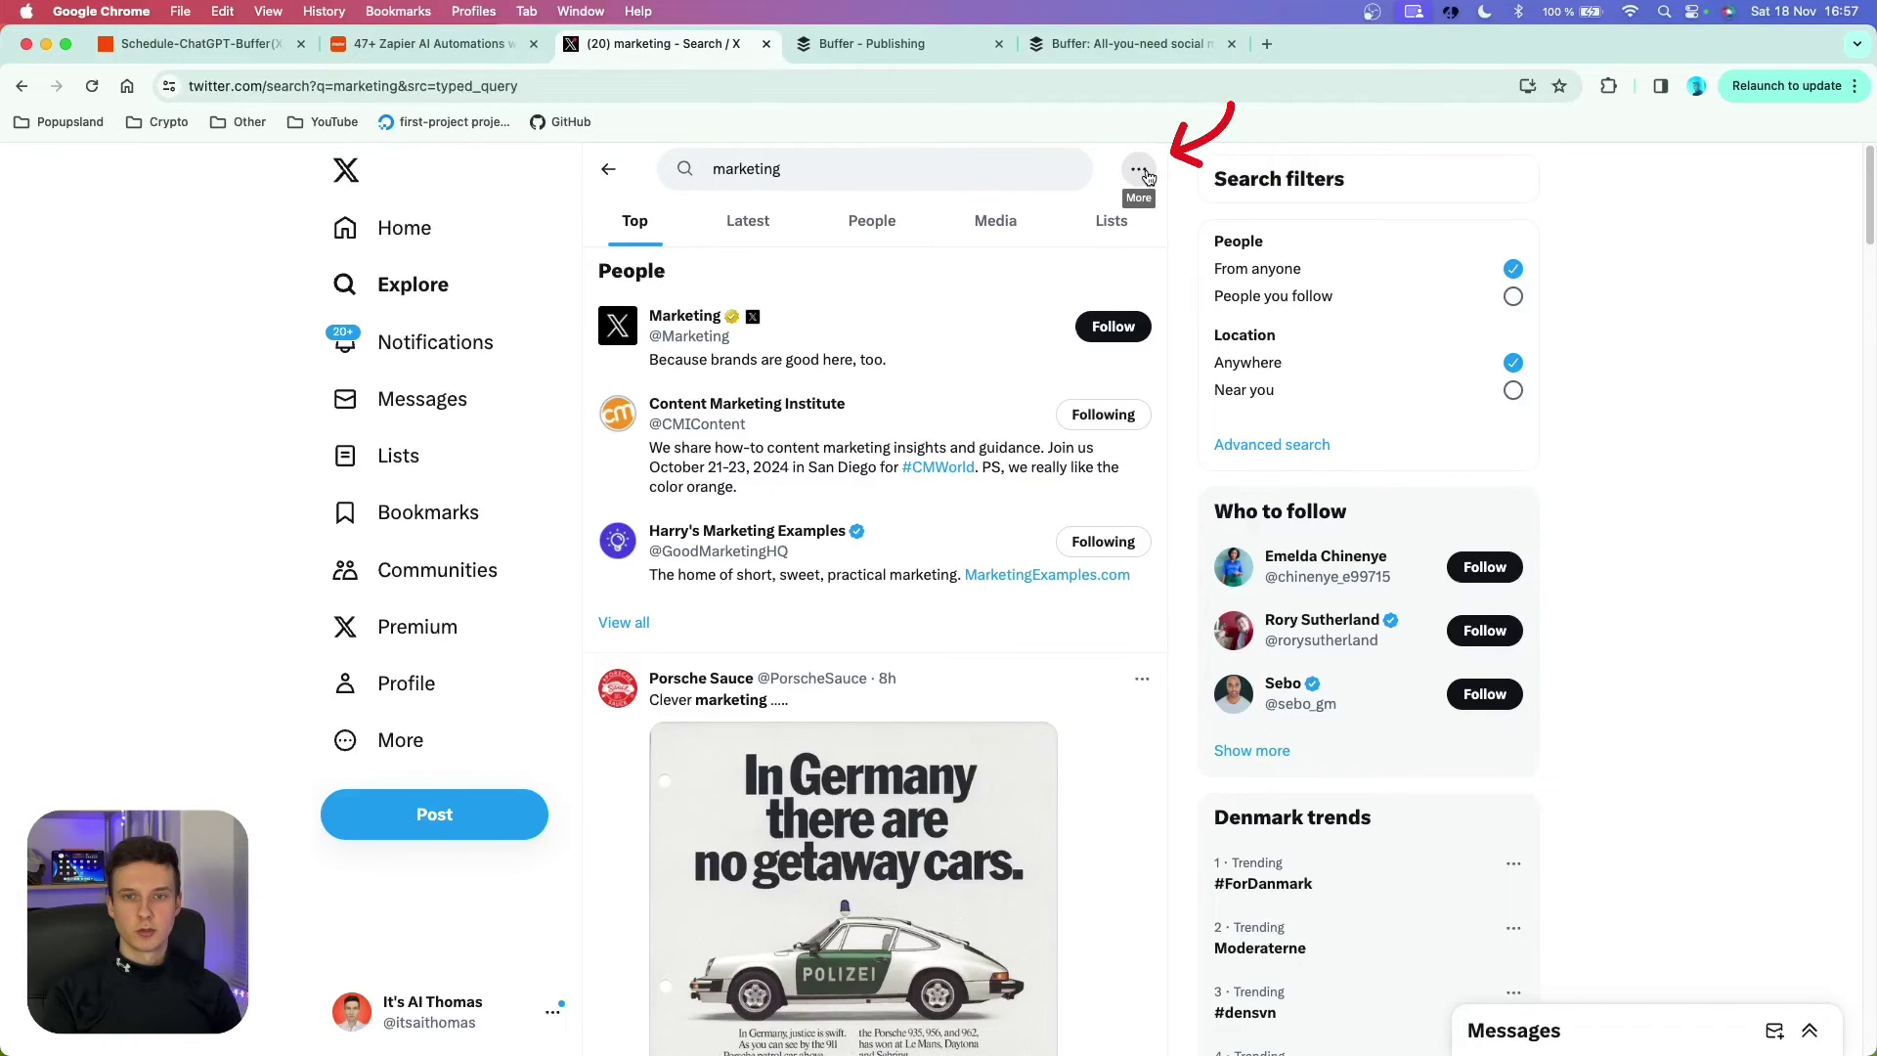
{"action": "left_click", "coordinate": [1139, 169]}
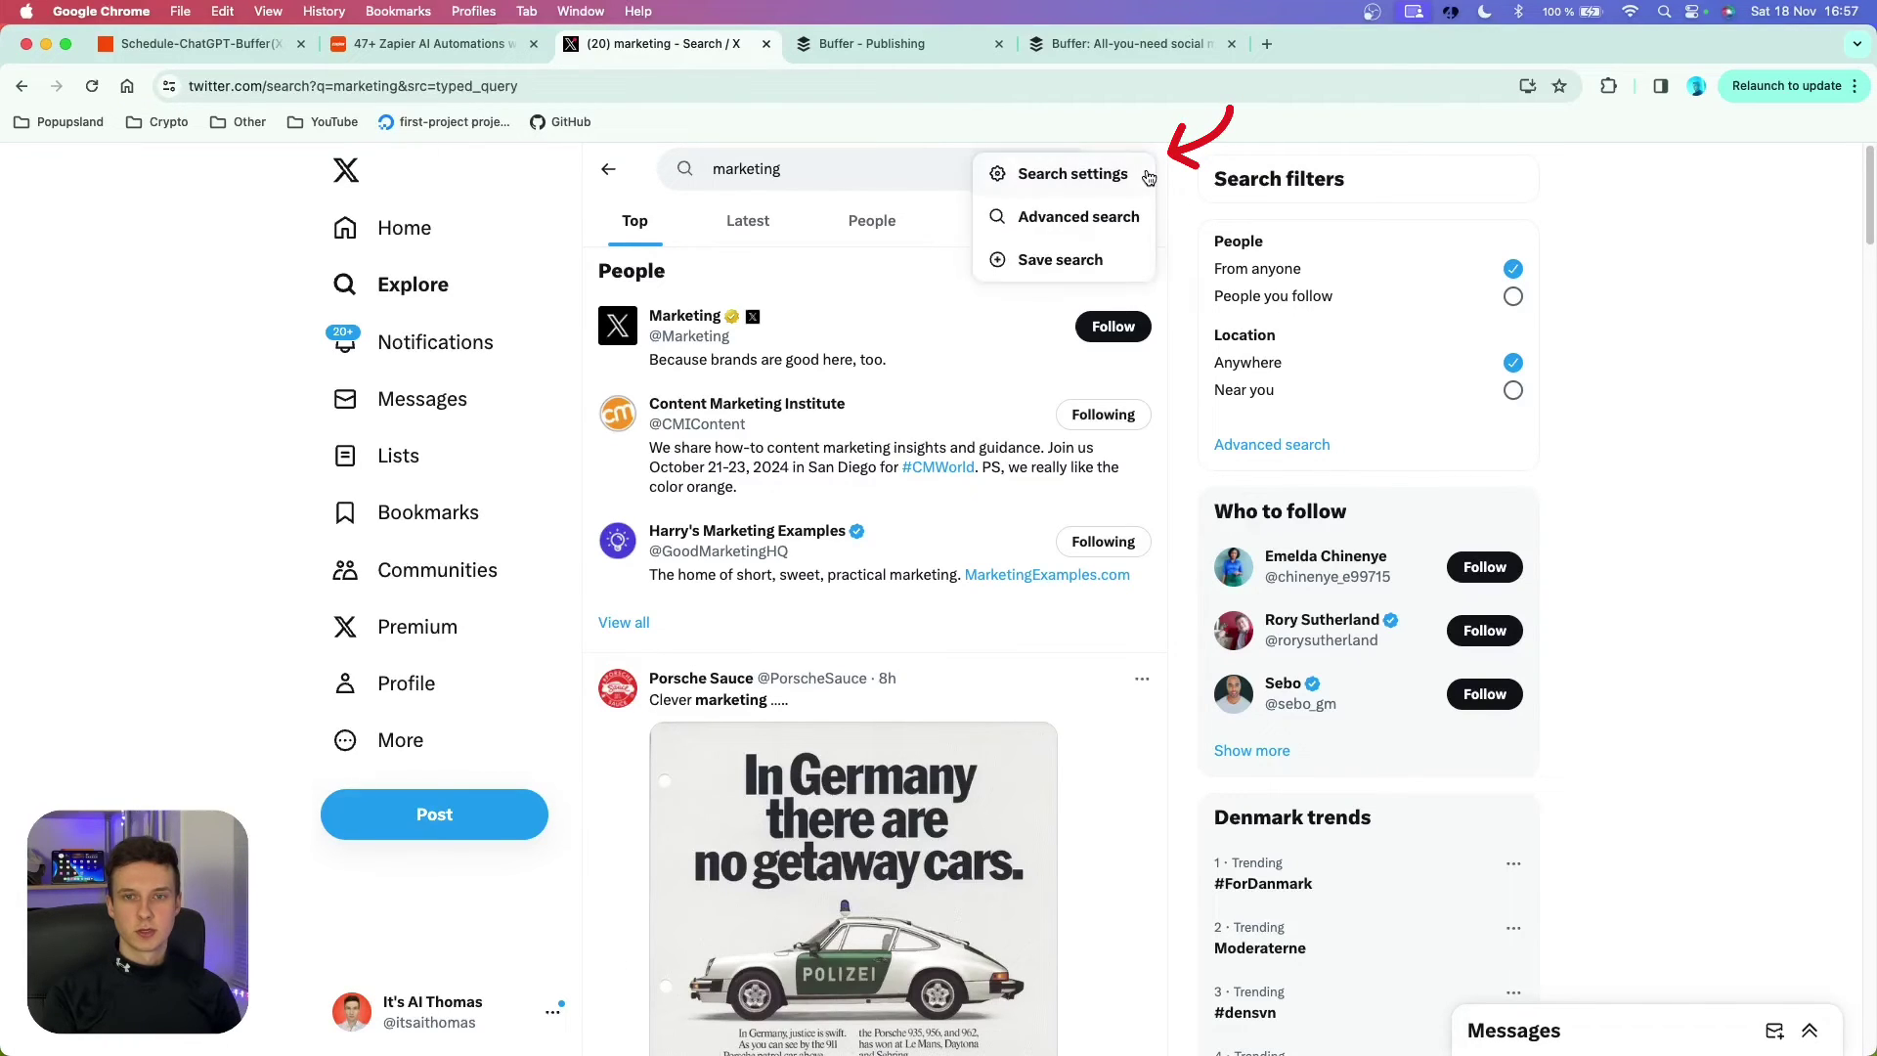
{"action": "left_click", "coordinate": [1124, 227]}
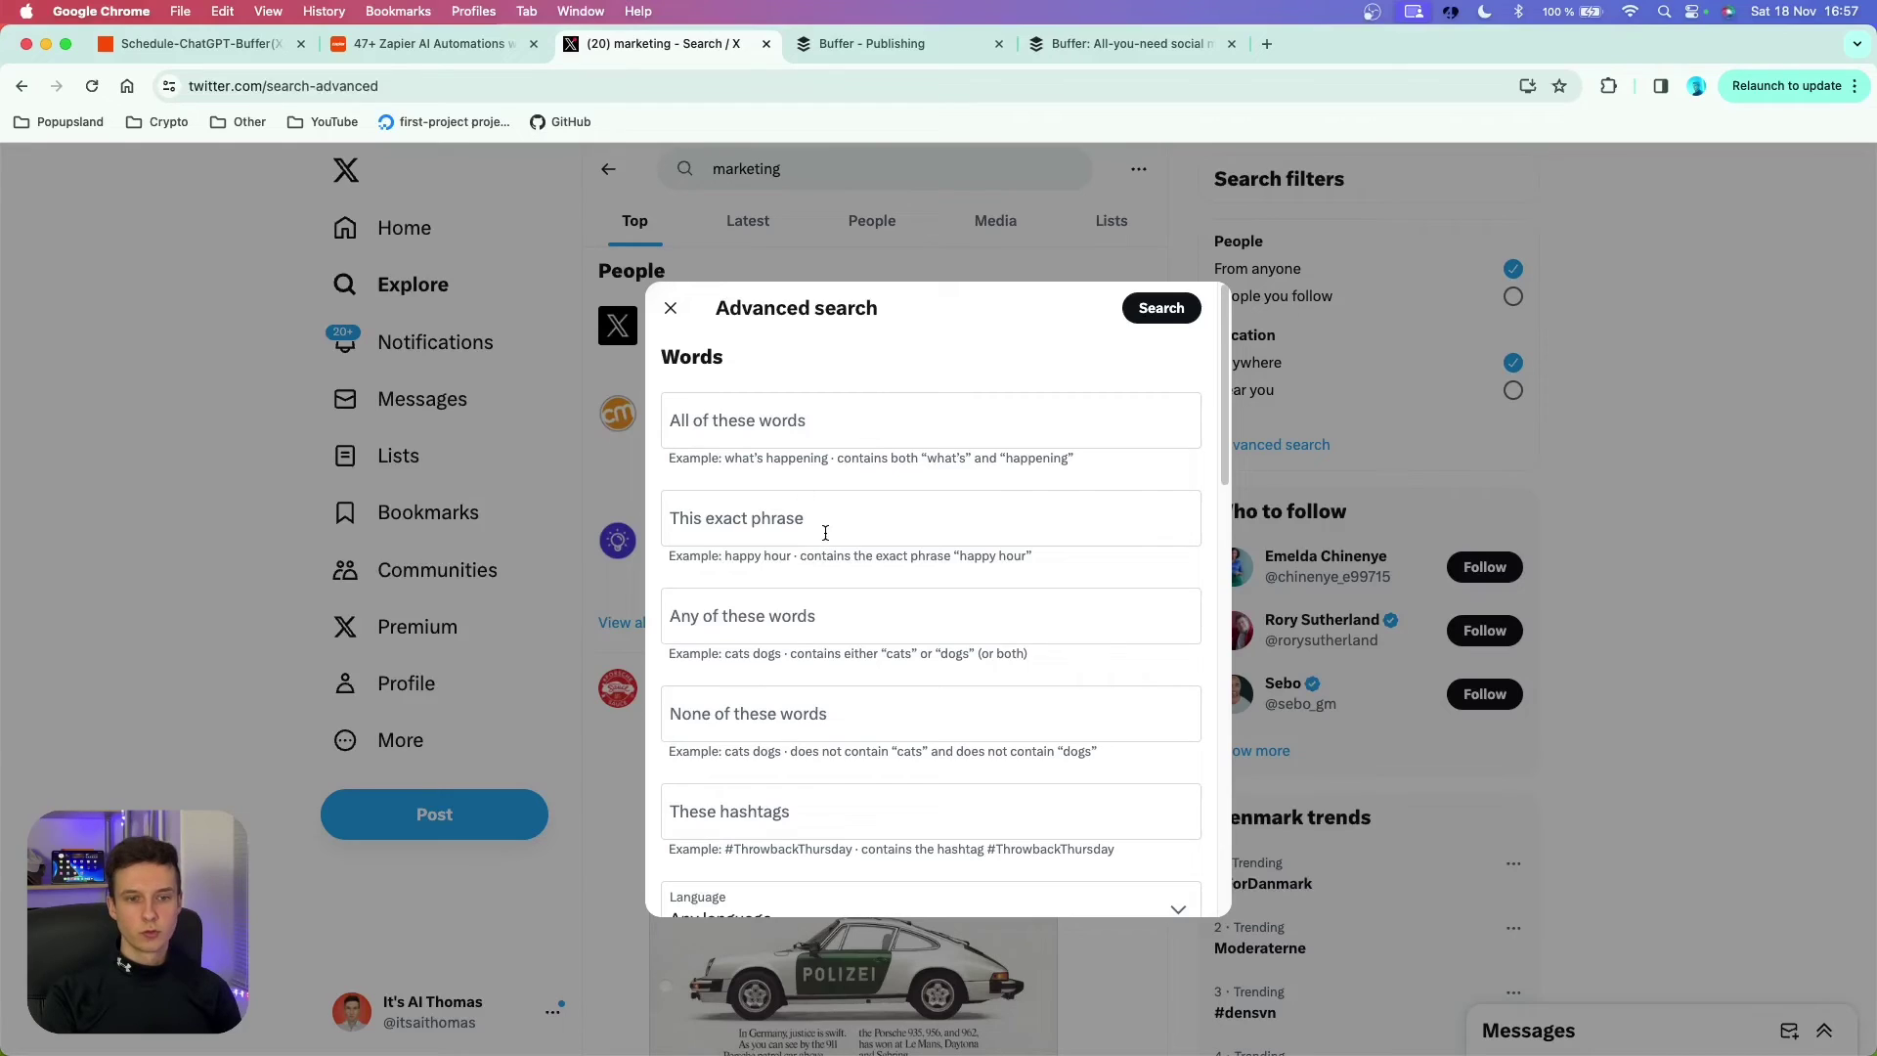
- Set the advanced search to the hashtag #marketing and the language to English
{"action": "scroll", "coordinate": [812, 586], "scroll_direction": "down", "scroll_amount": 2}
{"action": "left_click", "coordinate": [798, 619]}
{"action": "type", "text": "#marketing"}
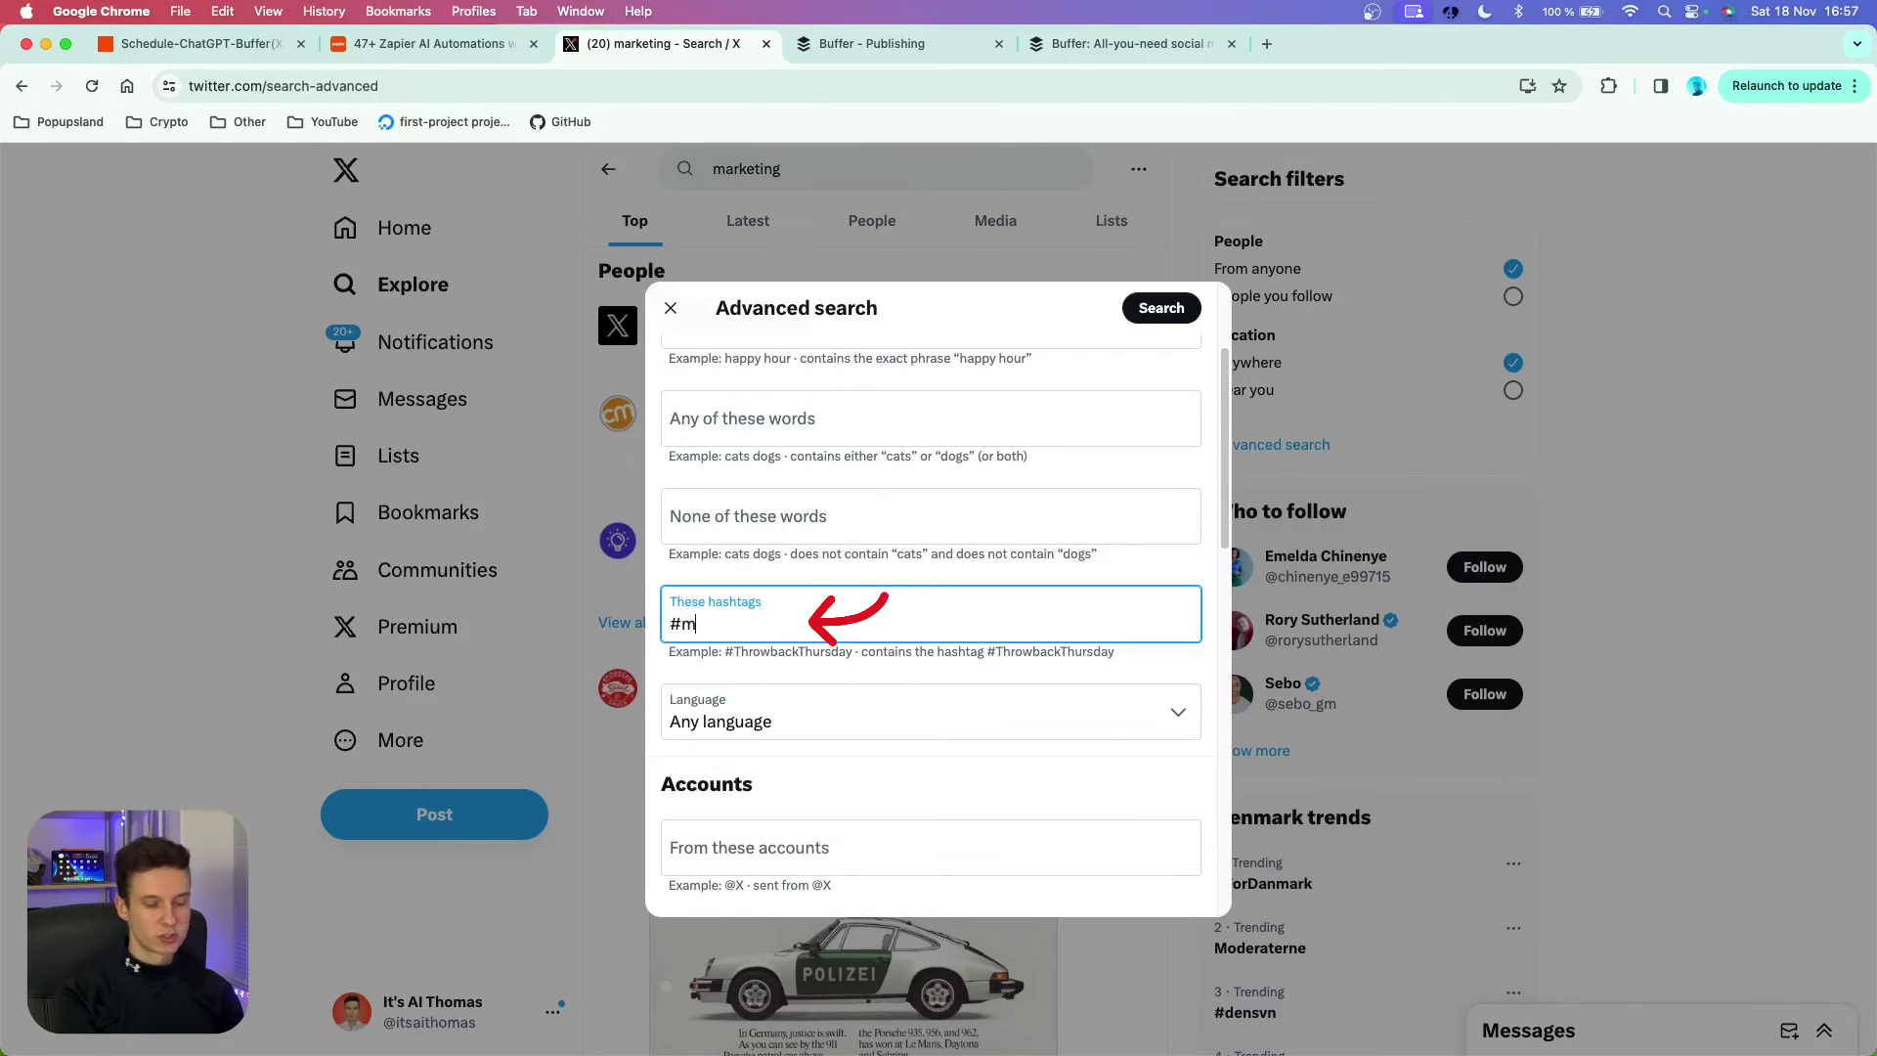
{"action": "left_click", "coordinate": [869, 575]}
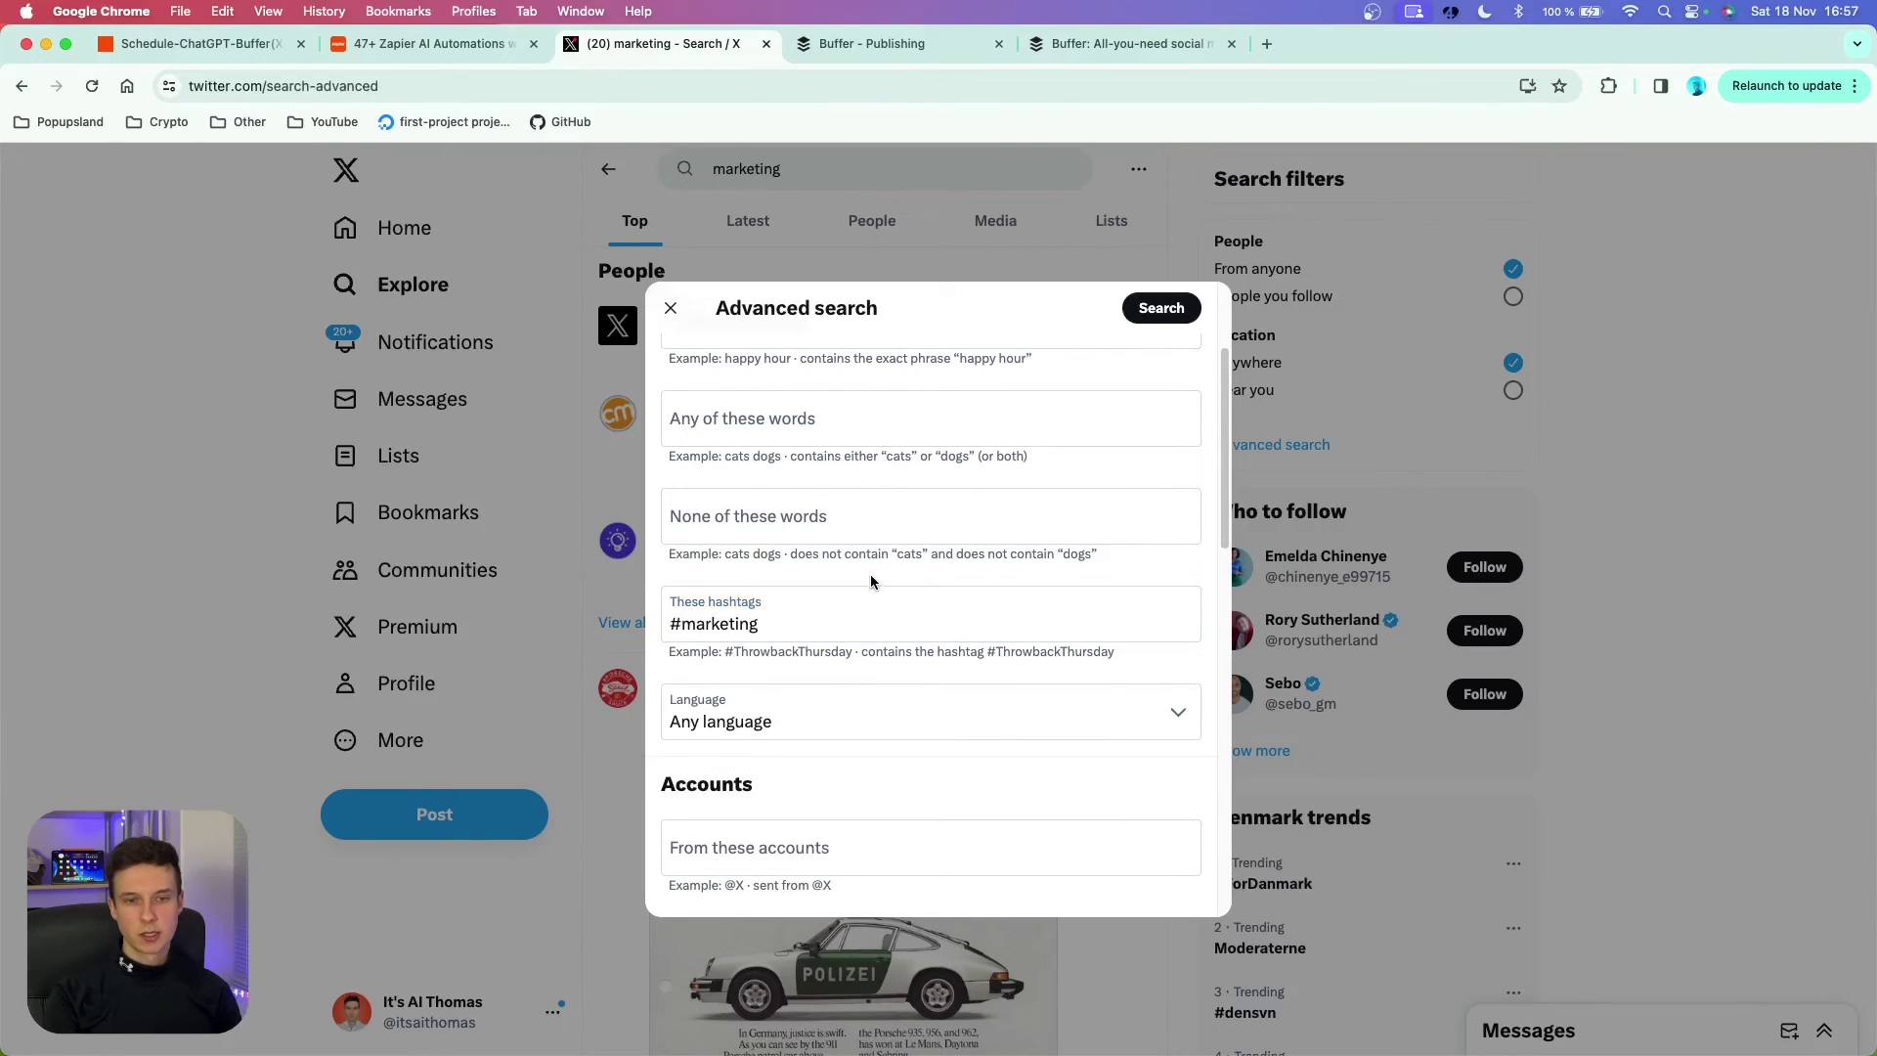
{"action": "scroll", "coordinate": [872, 583], "scroll_direction": "down", "scroll_amount": 2}
{"action": "left_click", "coordinate": [851, 543]}
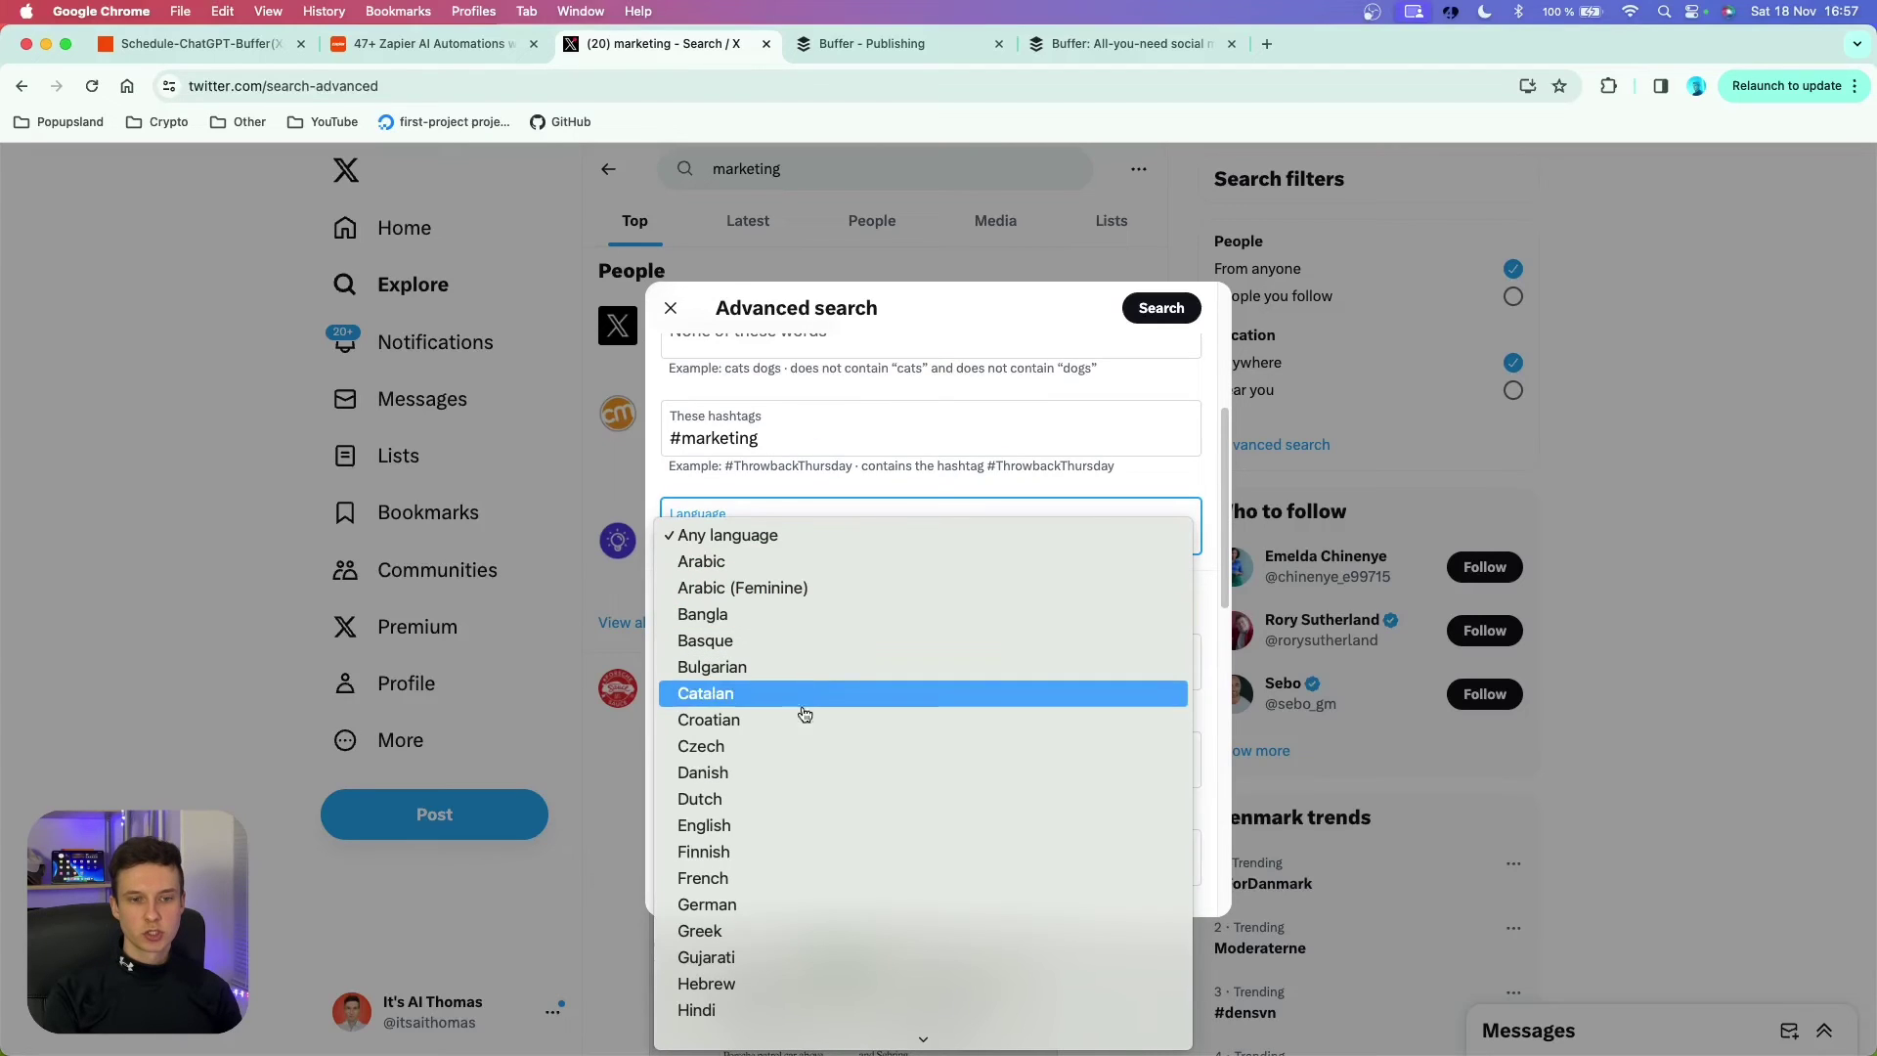
{"action": "left_click", "coordinate": [783, 825]}
- Turn off the Links and Replies filters in the advanced search and set the minimum reposts to 50
{"action": "scroll", "coordinate": [1075, 509], "scroll_direction": "down", "scroll_amount": 5}
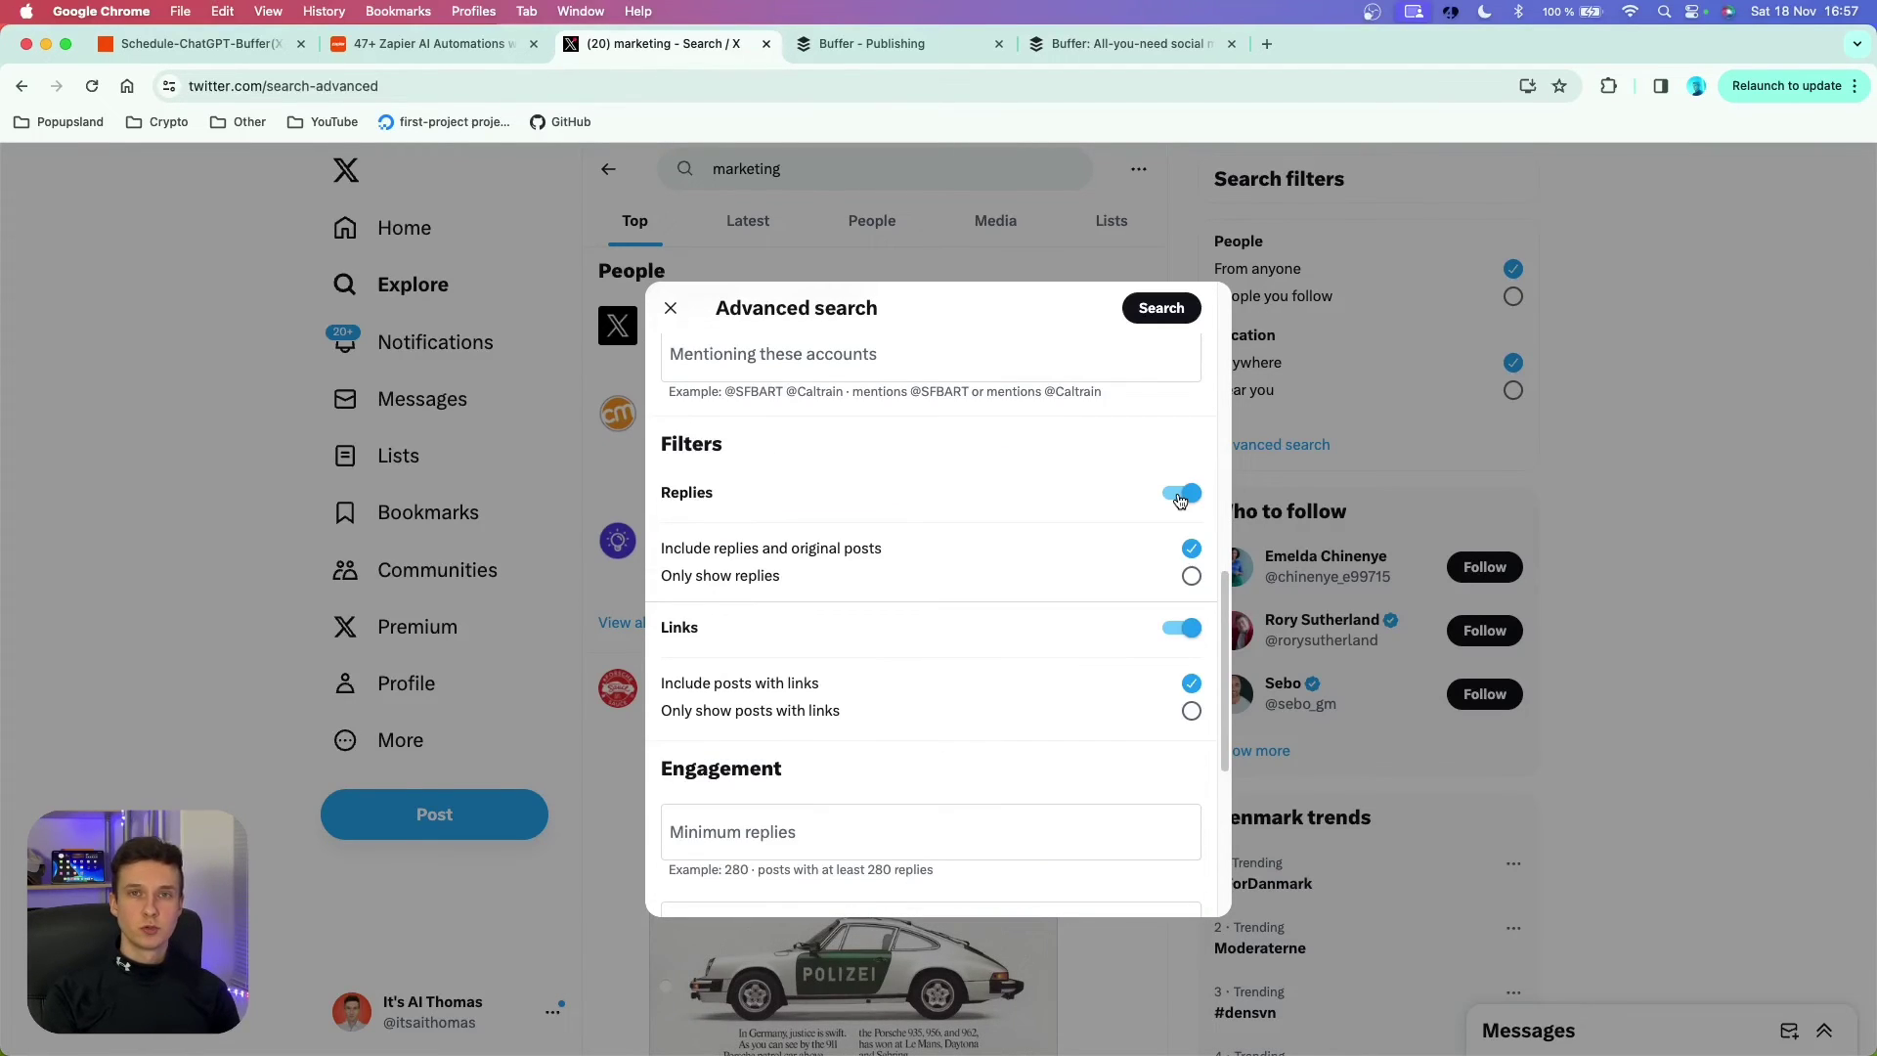
{"action": "left_click", "coordinate": [1182, 634]}
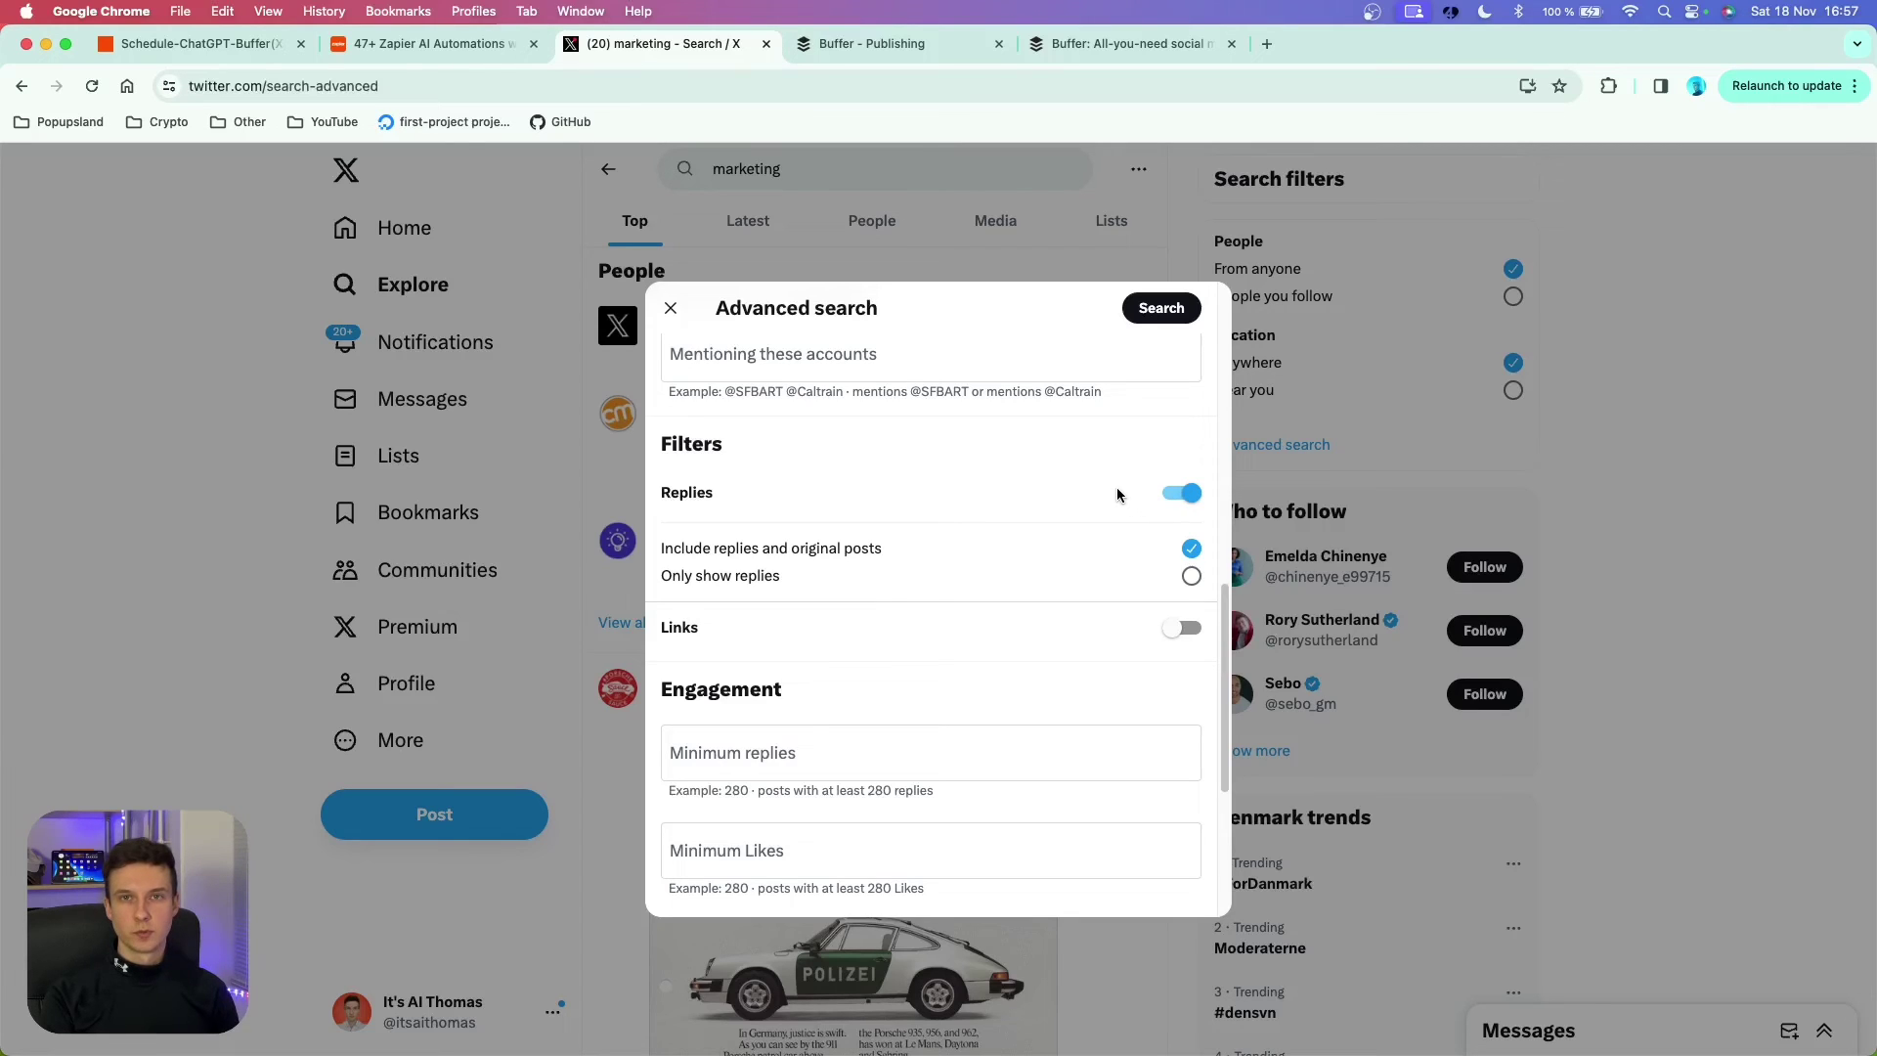
{"action": "left_click", "coordinate": [1186, 491]}
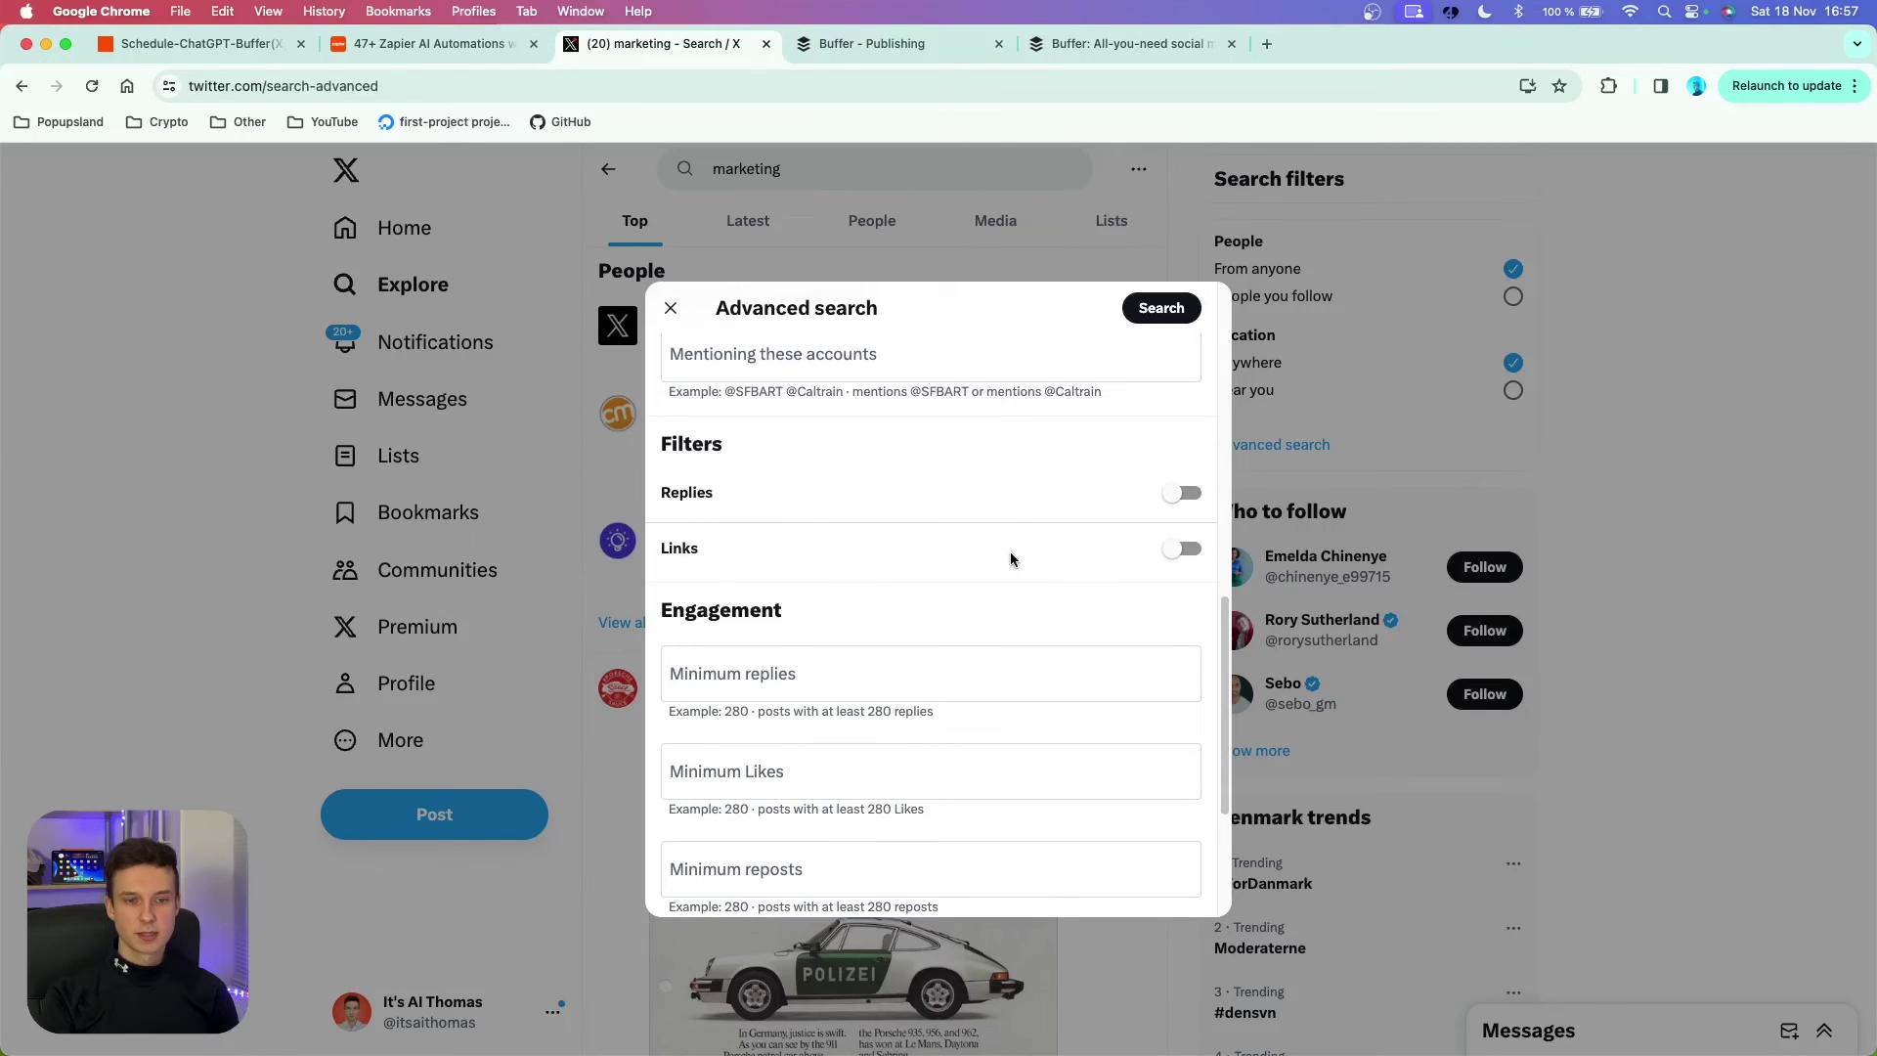
{"action": "scroll", "coordinate": [958, 586], "scroll_direction": "down", "scroll_amount": 3}
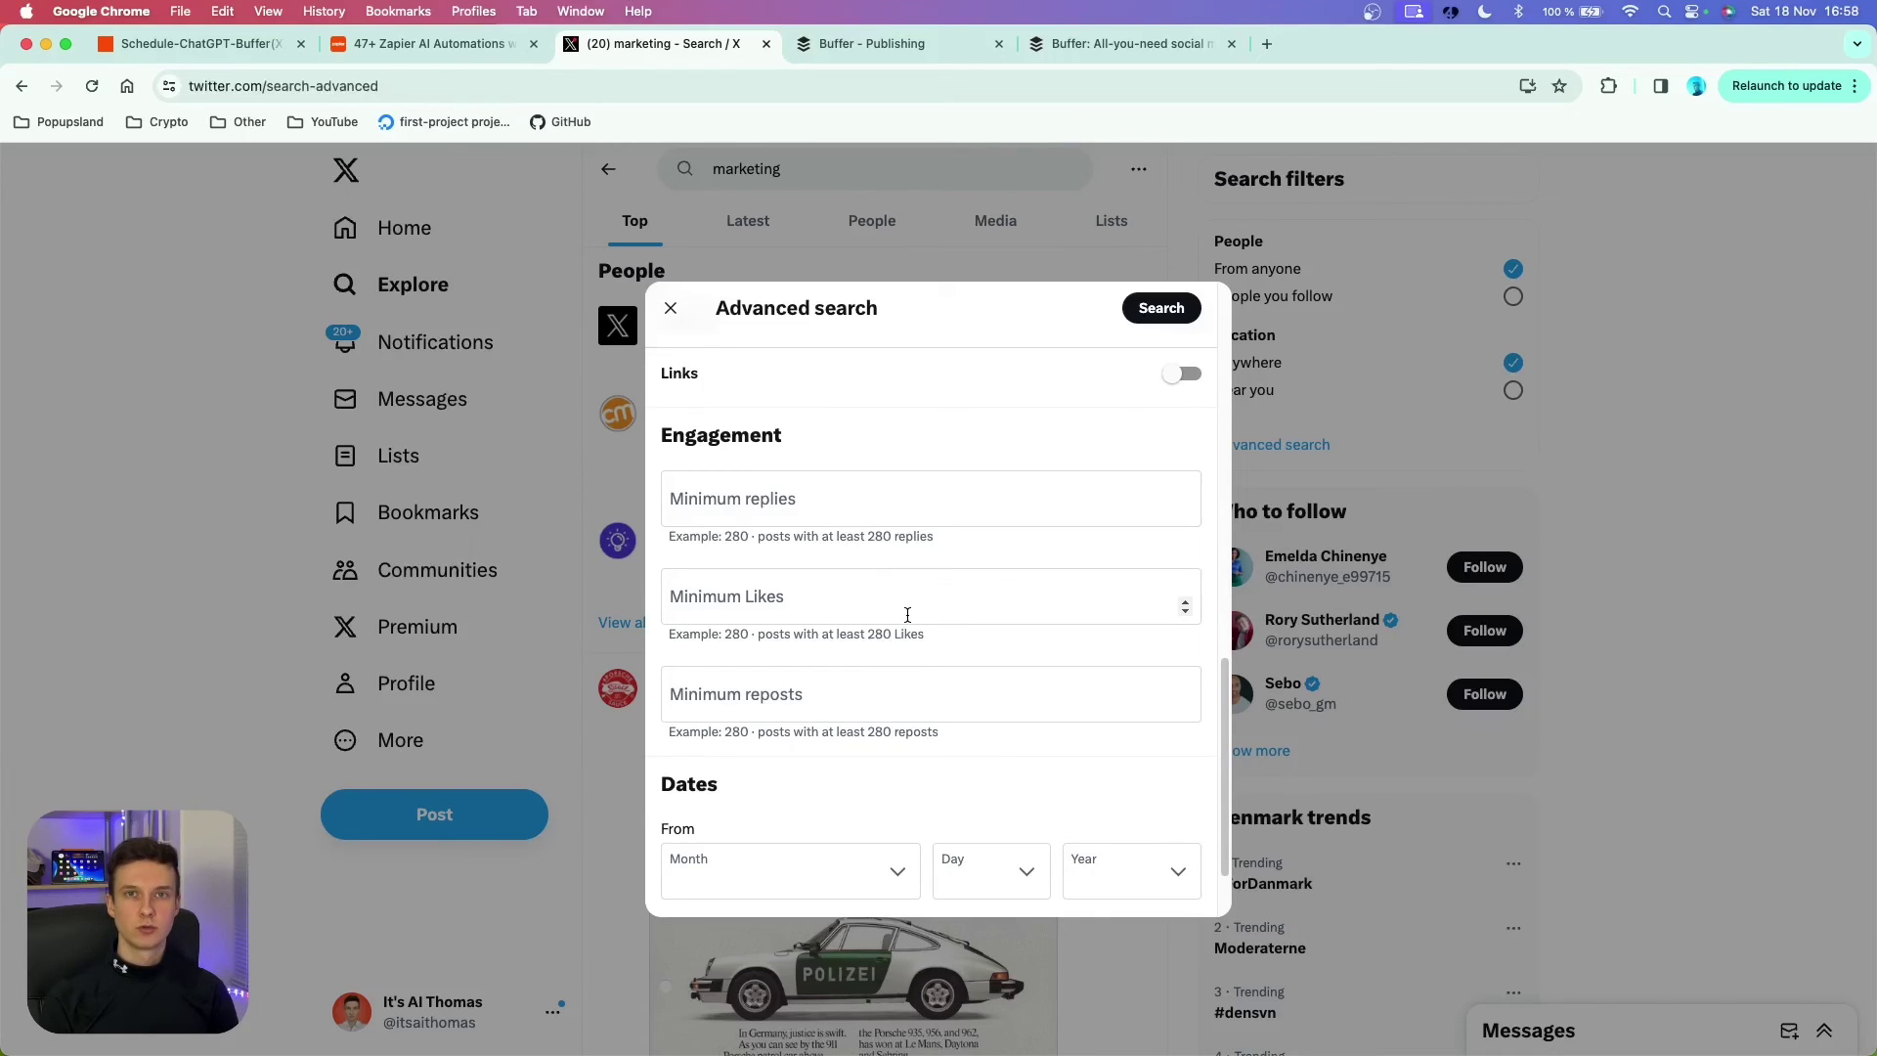
{"action": "left_click", "coordinate": [832, 693]}
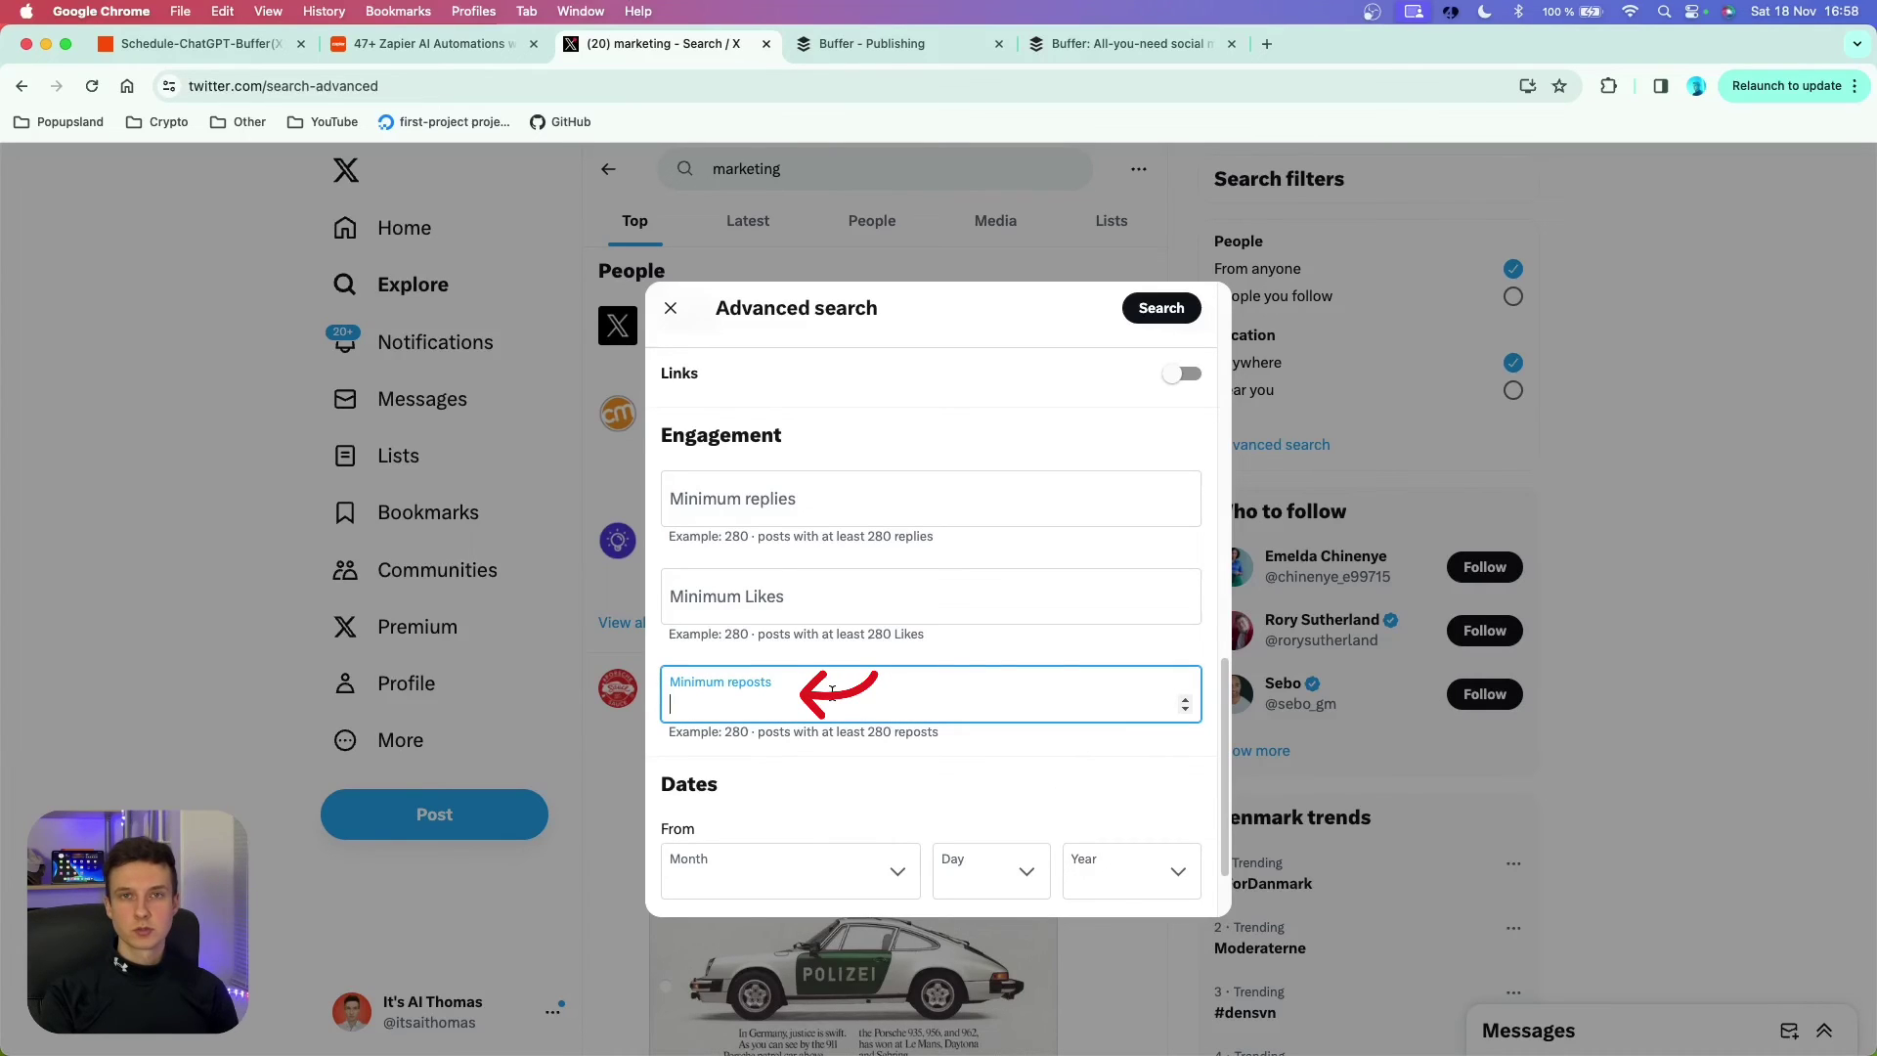
{"action": "type", "text": "50"}
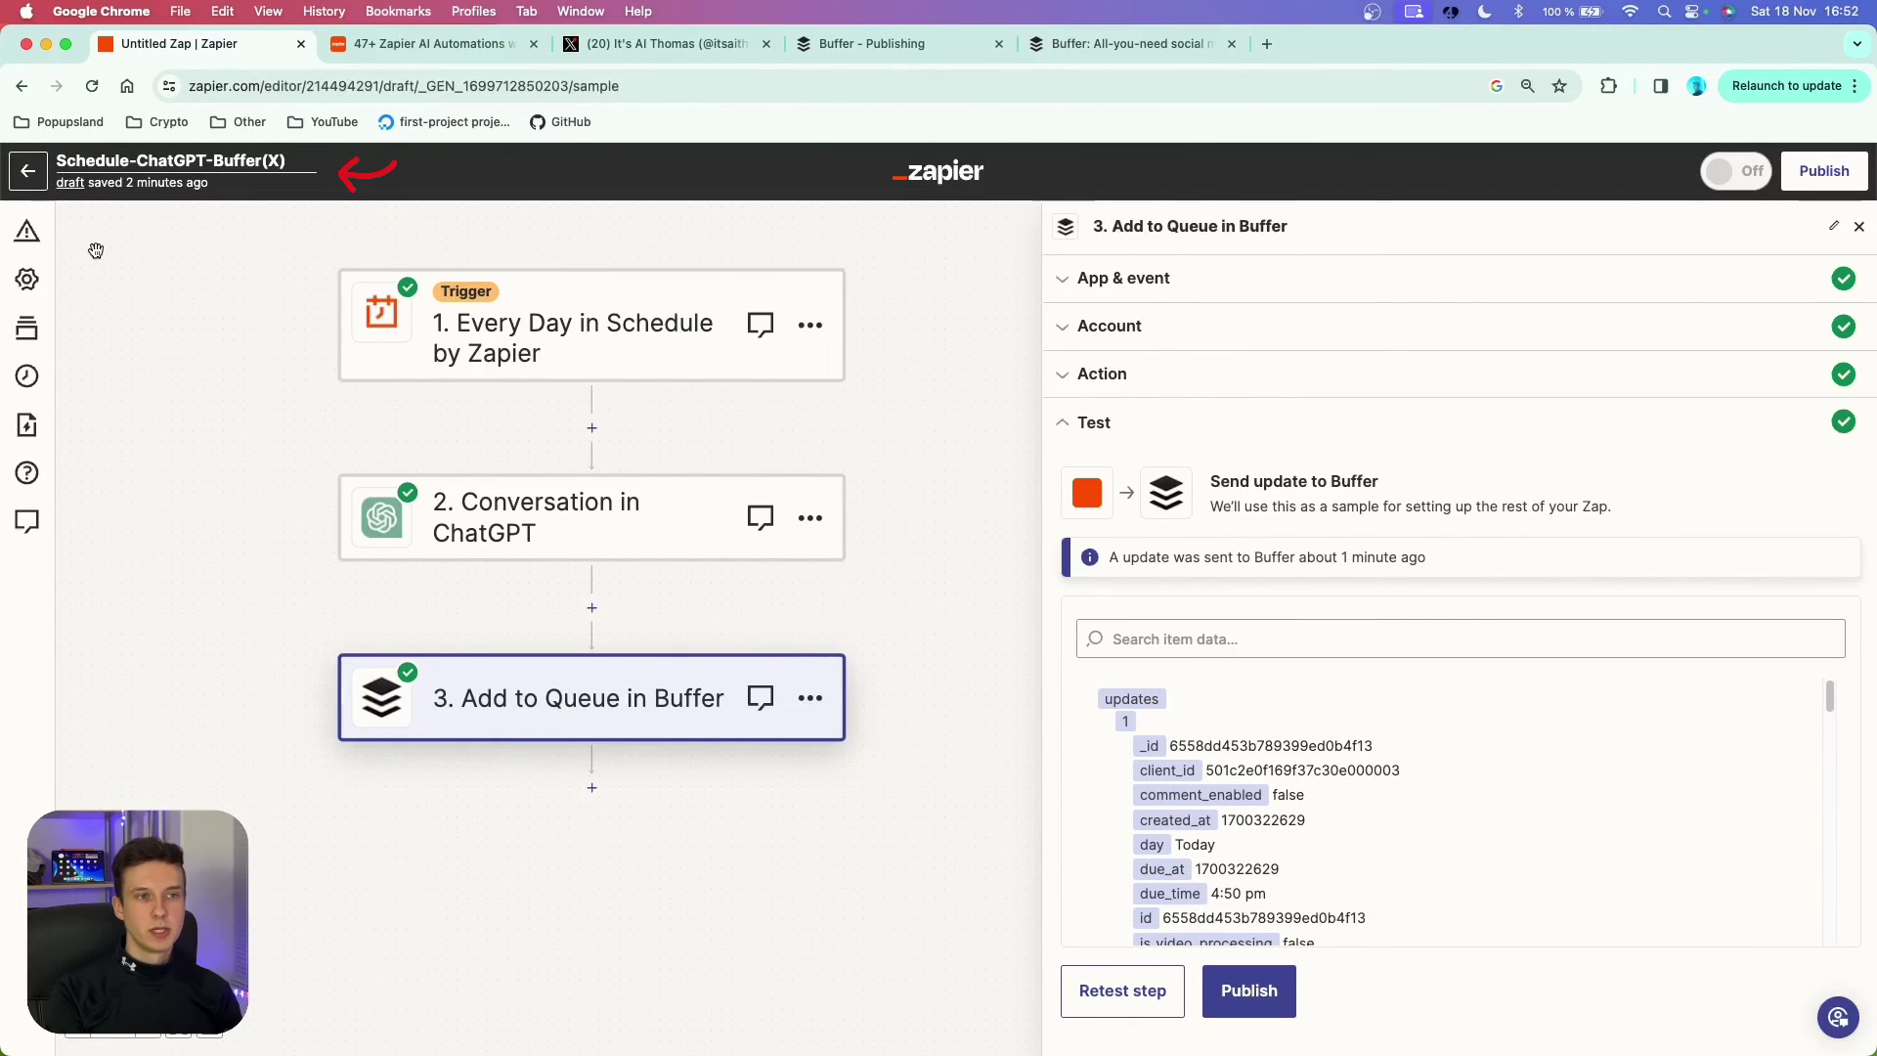
- Switch to Zapier and rename the Zap as Schedule-ChatGPT-Buffer(X)
{"action": "left_click", "coordinate": [168, 175]}
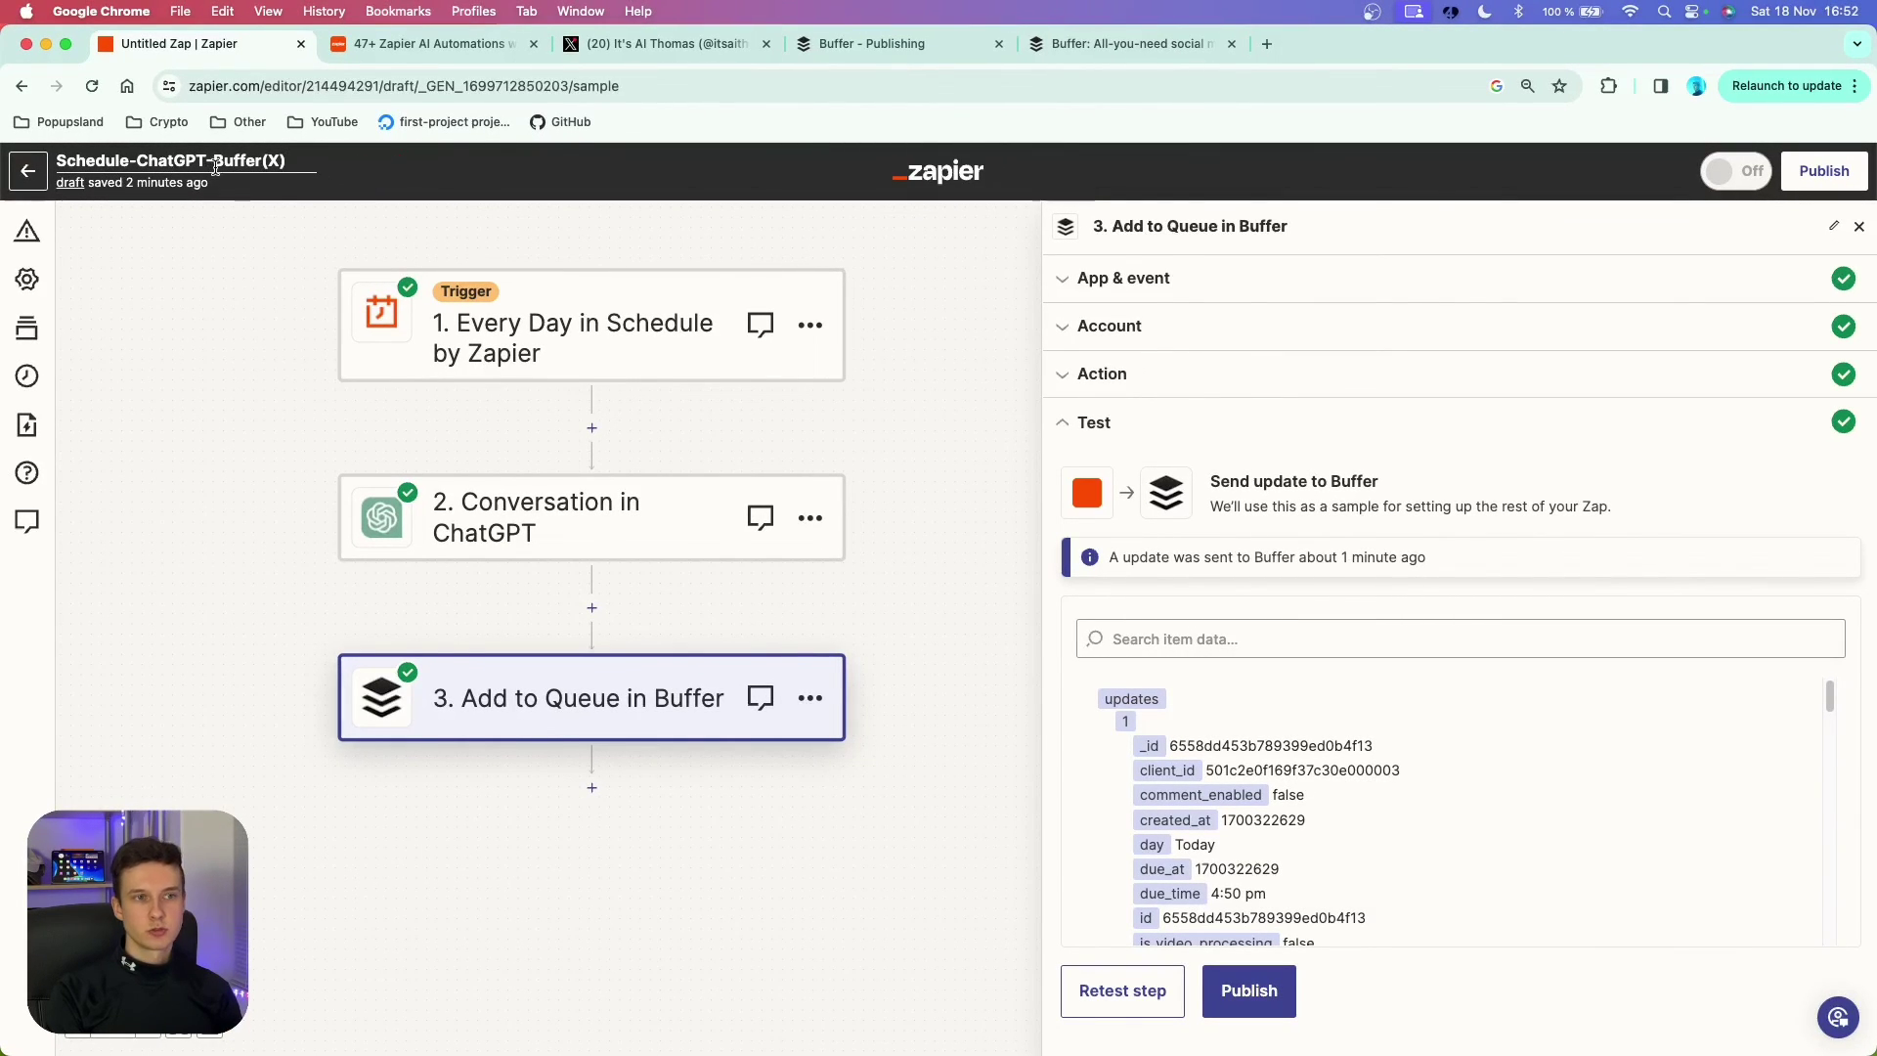
{"action": "key", "text": "Return"}
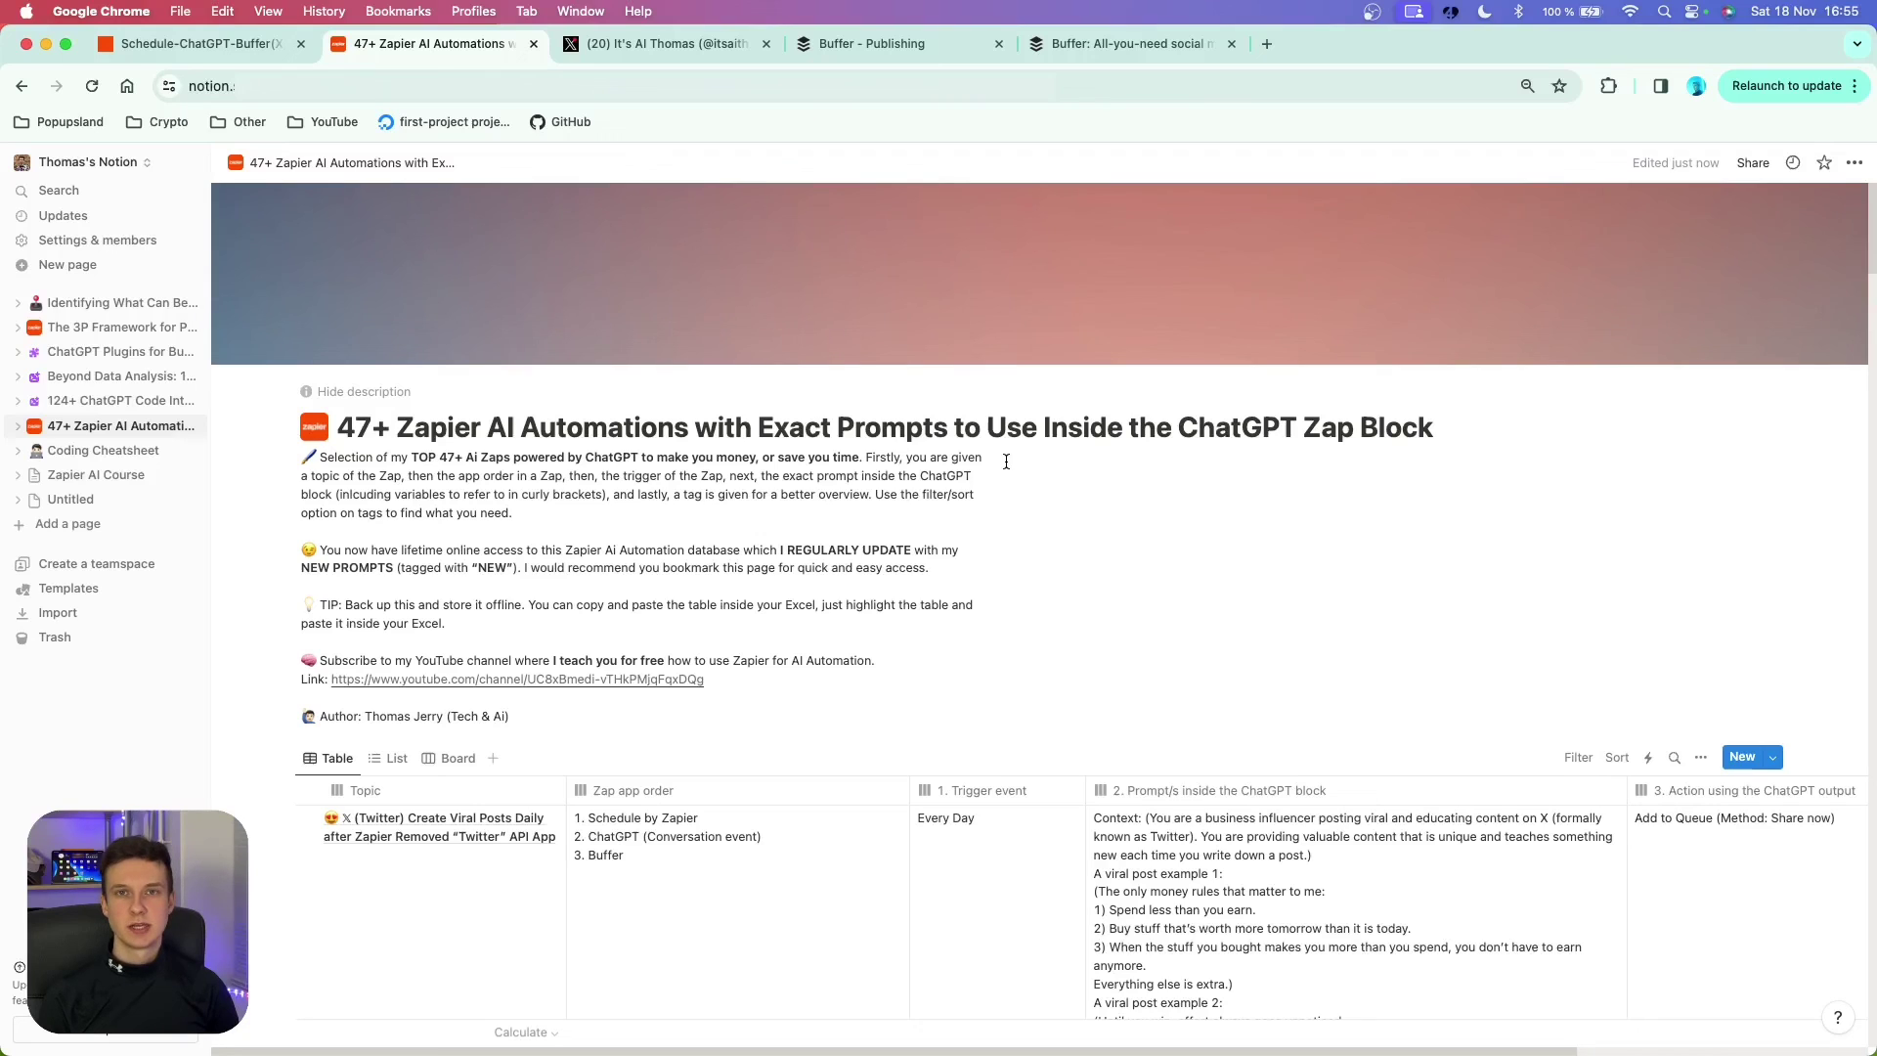
- Review the viral X posts row in the Notion table of Zapier AI automations, including its app order, prompt, action and tags
{"action": "scroll", "coordinate": [649, 612], "scroll_direction": "down", "scroll_amount": 3}
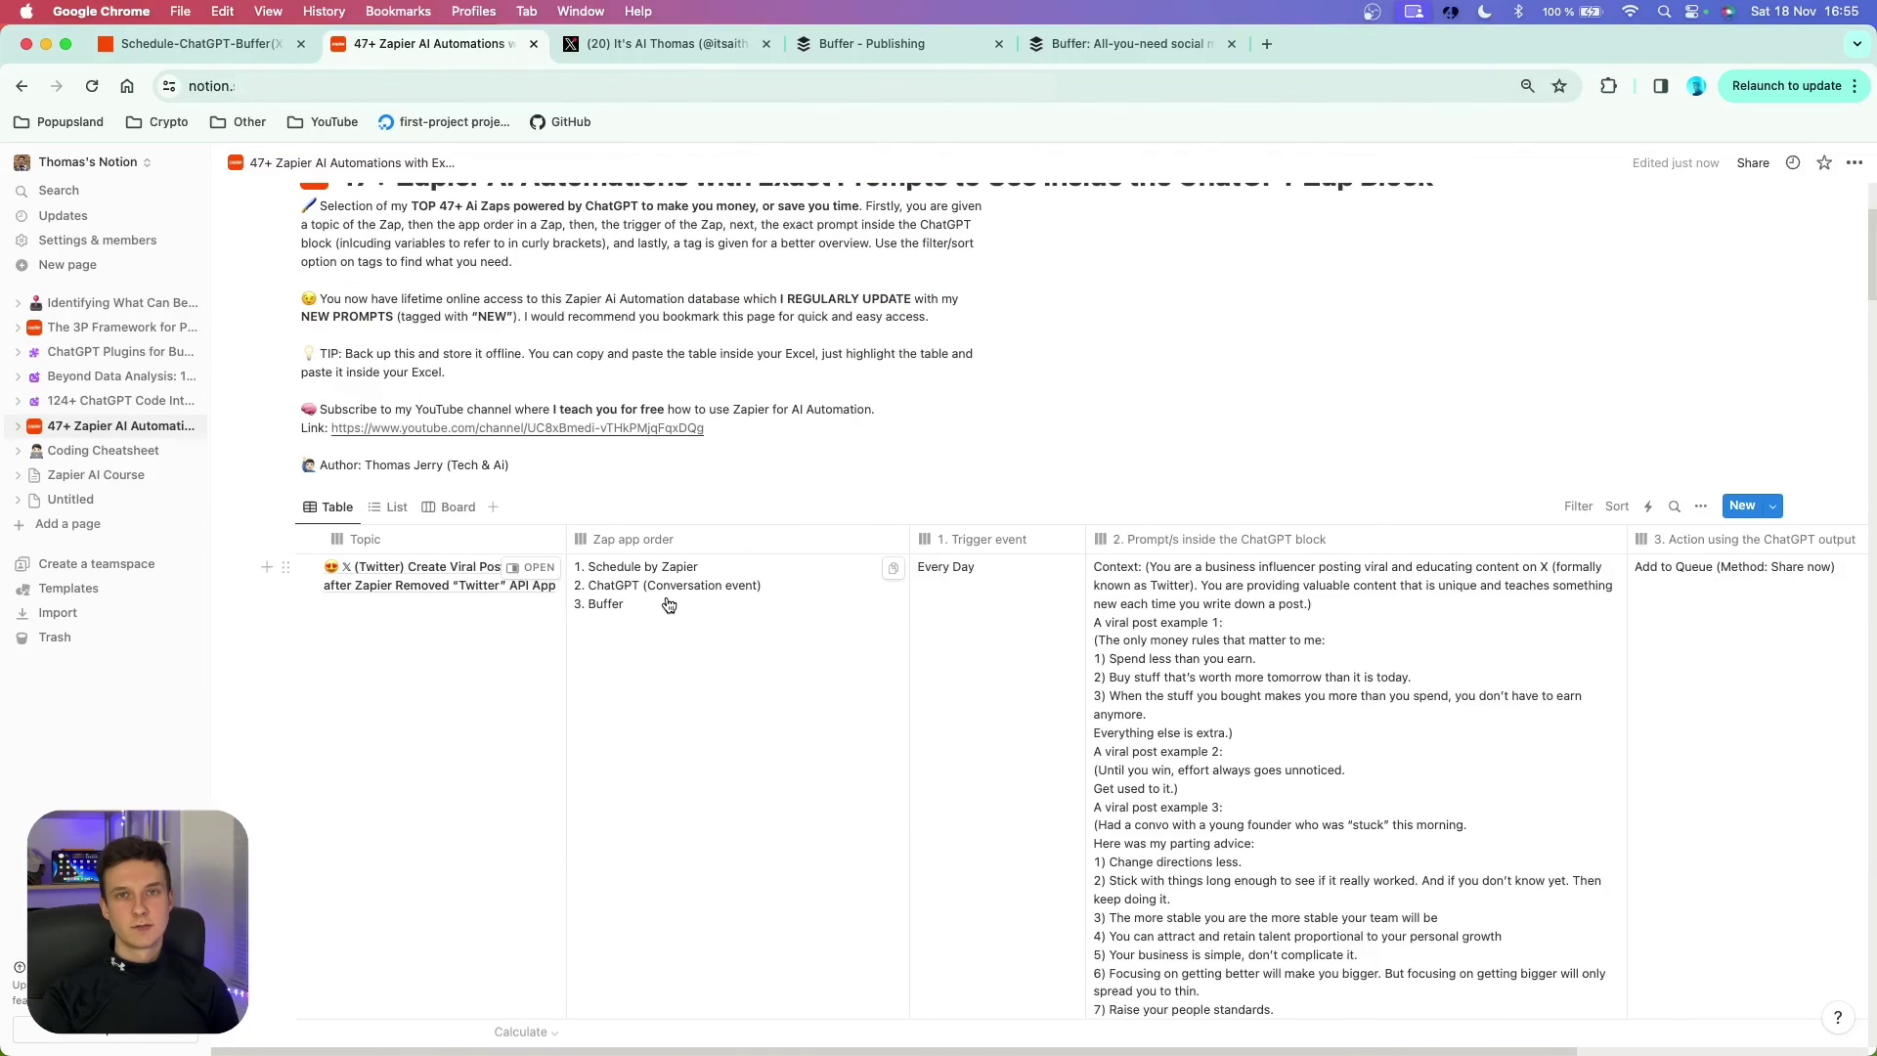
{"action": "scroll", "coordinate": [668, 605], "scroll_direction": "down", "scroll_amount": 2}
{"action": "scroll", "coordinate": [669, 605], "scroll_direction": "down", "scroll_amount": 1}
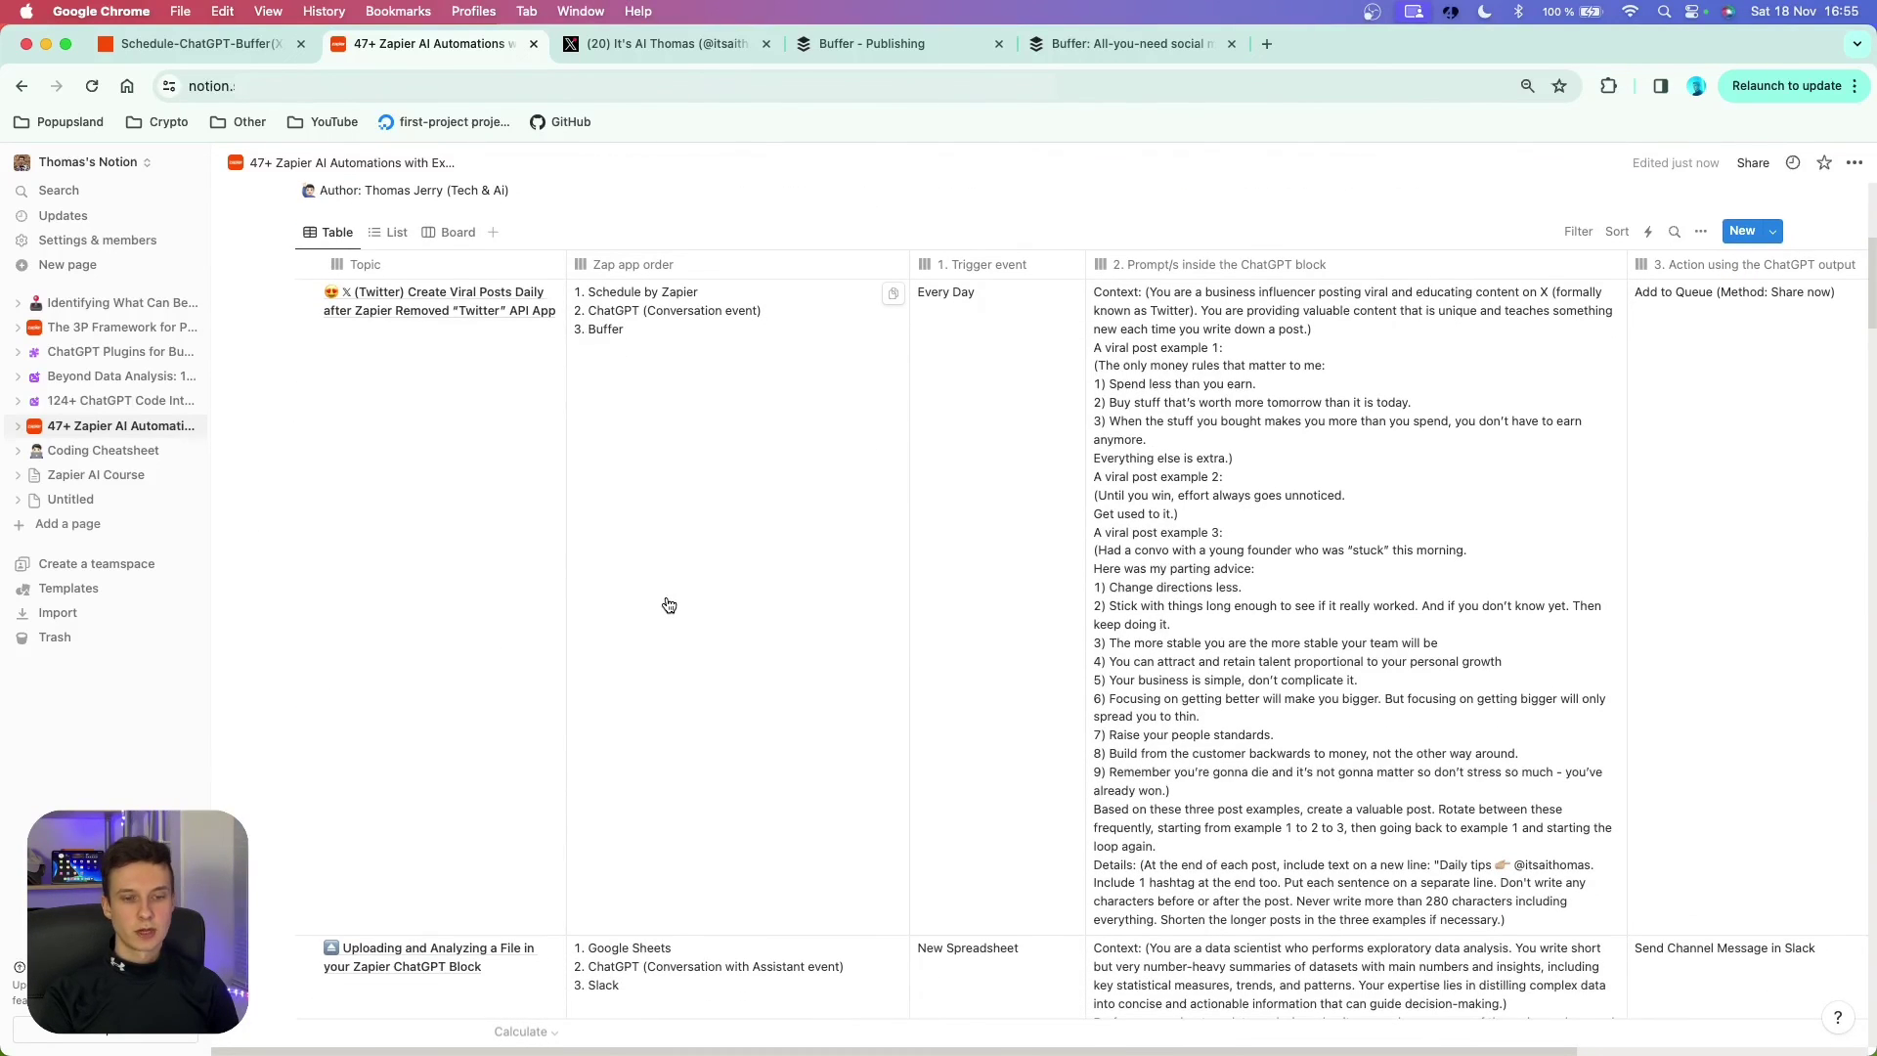
{"action": "scroll", "coordinate": [669, 605], "scroll_direction": "up", "scroll_amount": 5}
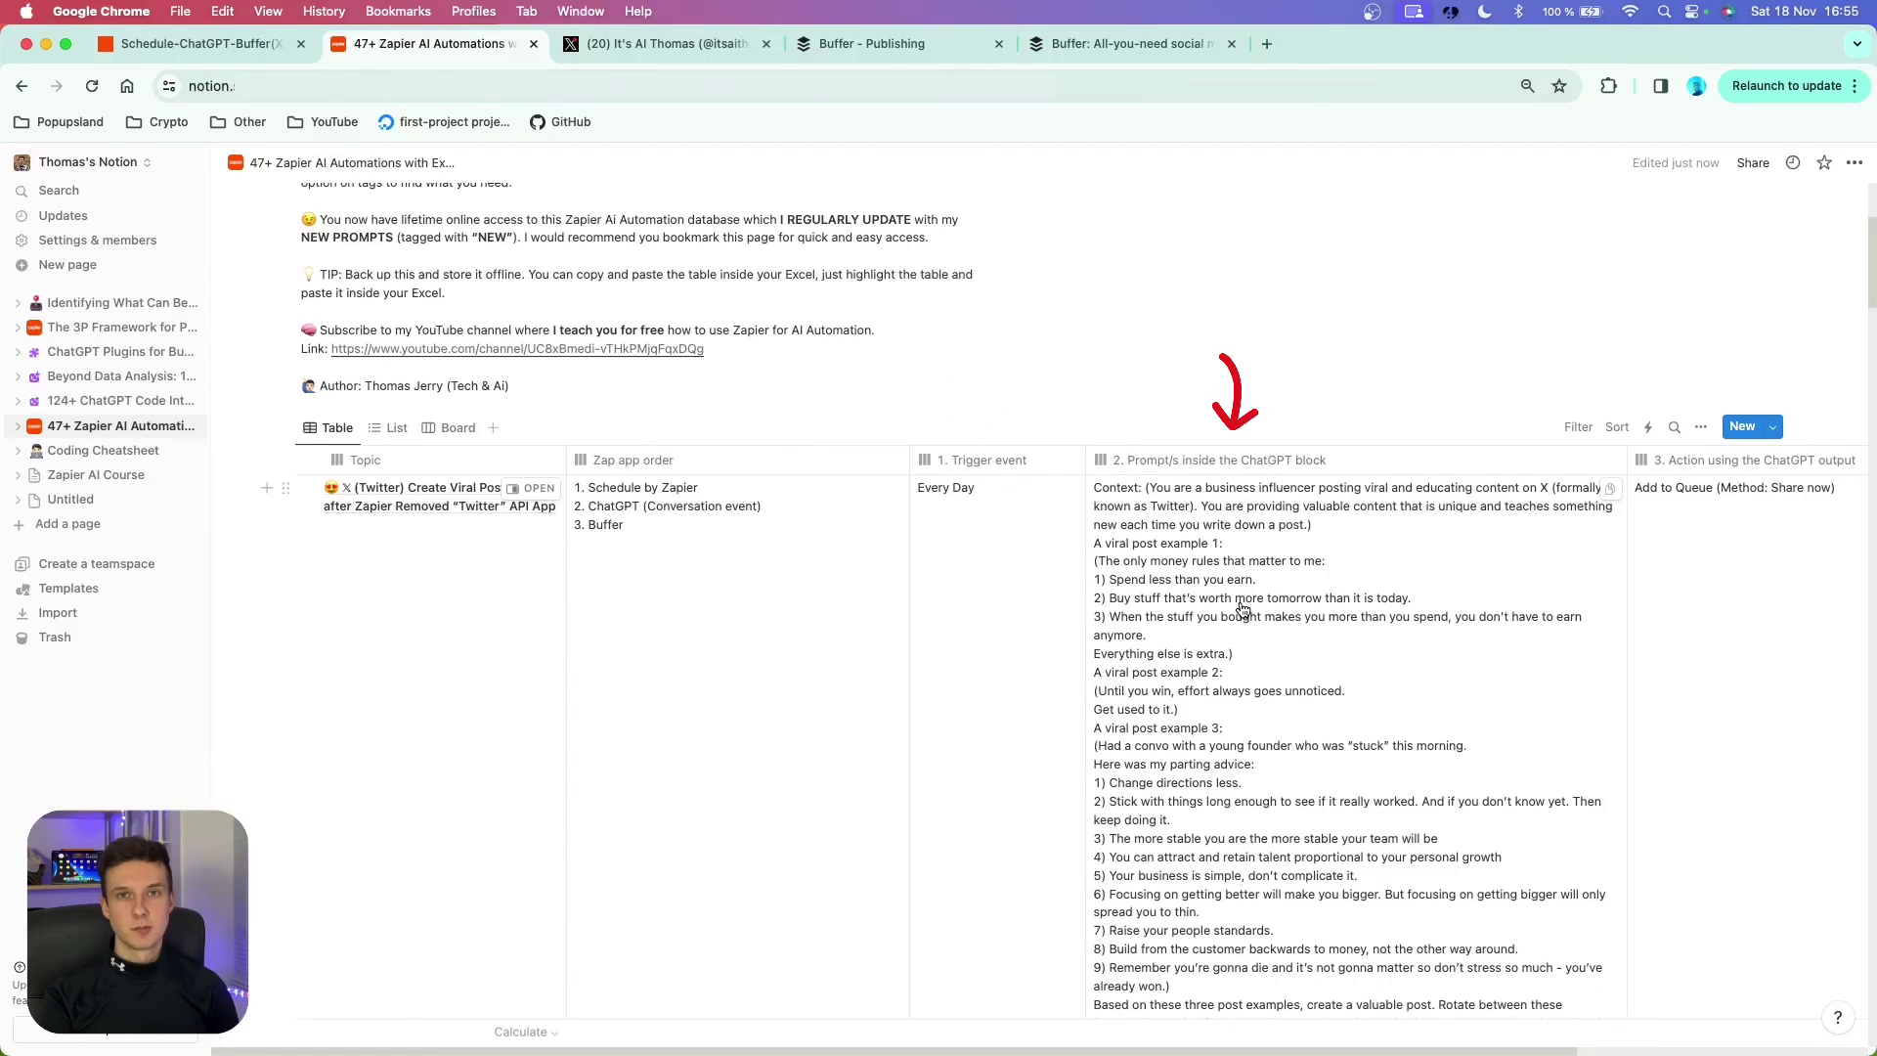
{"action": "scroll", "coordinate": [1457, 477], "scroll_direction": "right", "scroll_amount": 5}
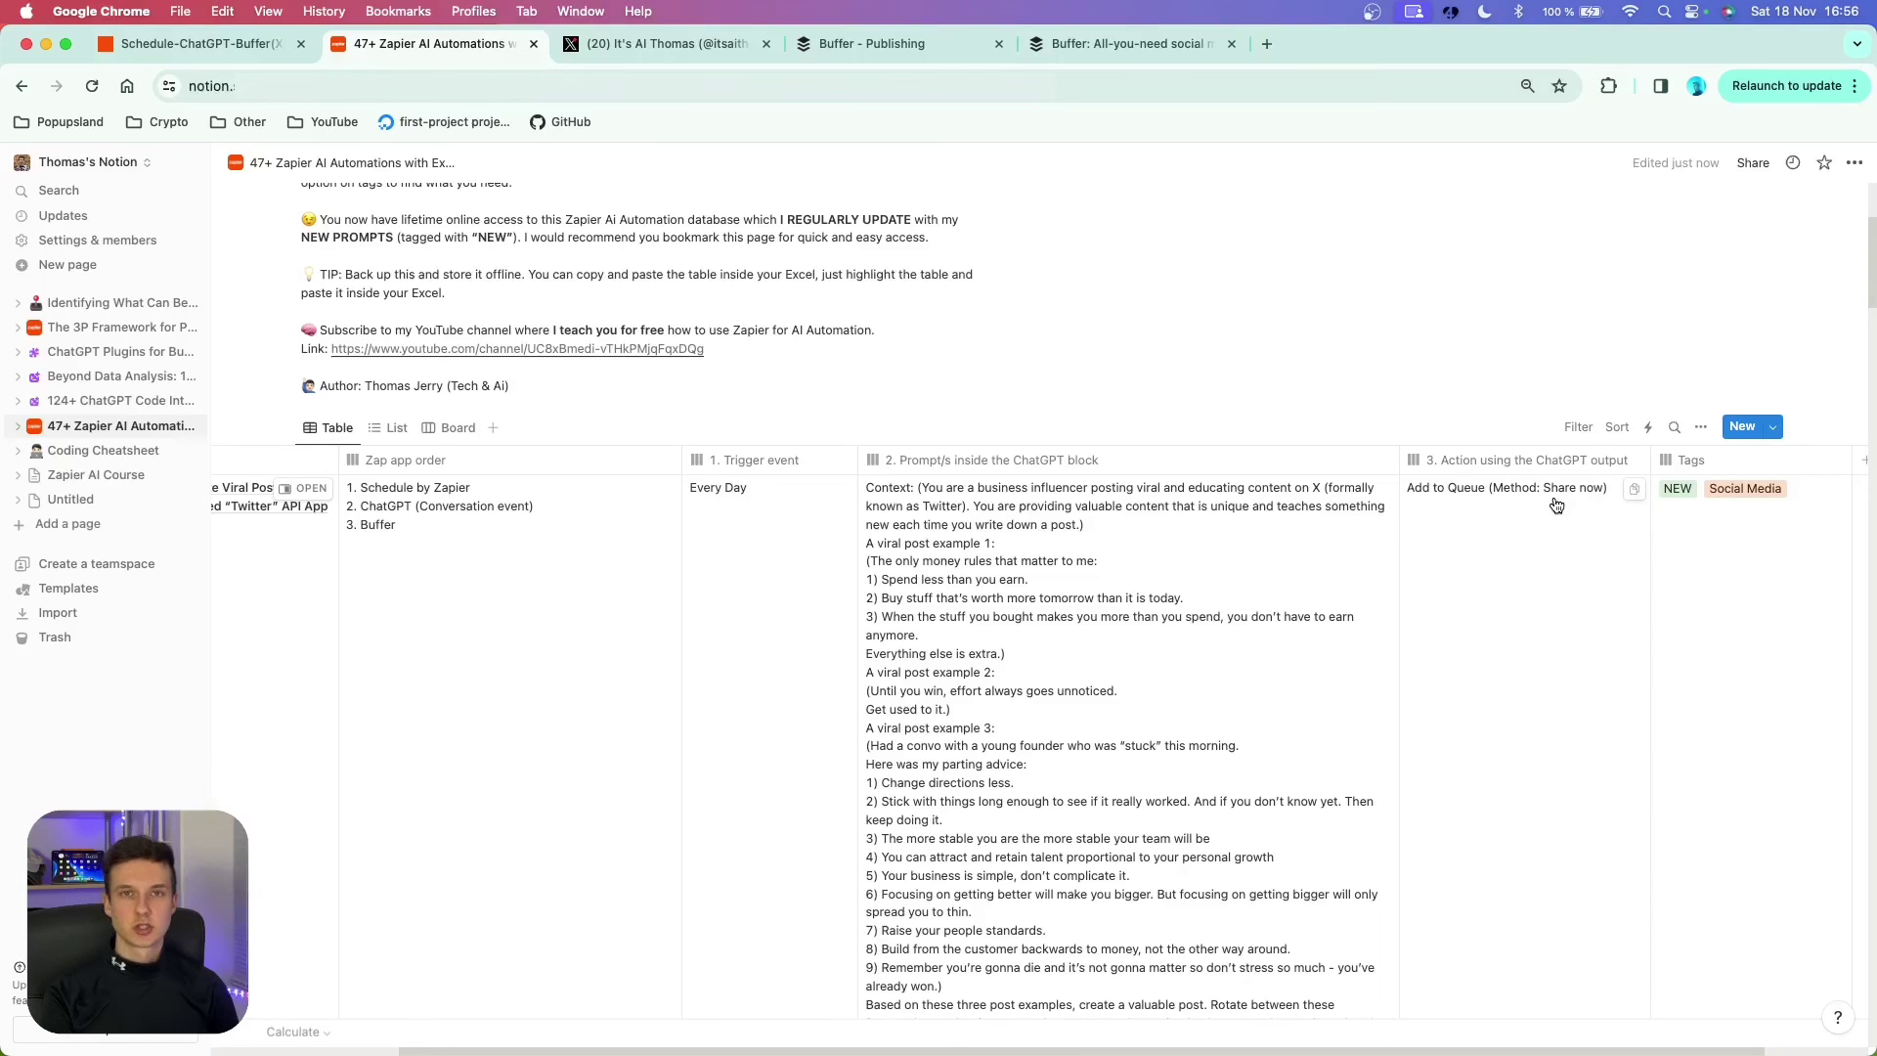
{"action": "scroll", "coordinate": [1557, 505], "scroll_direction": "left", "scroll_amount": 2}
{"action": "scroll", "coordinate": [1369, 528], "scroll_direction": "up", "scroll_amount": 3}
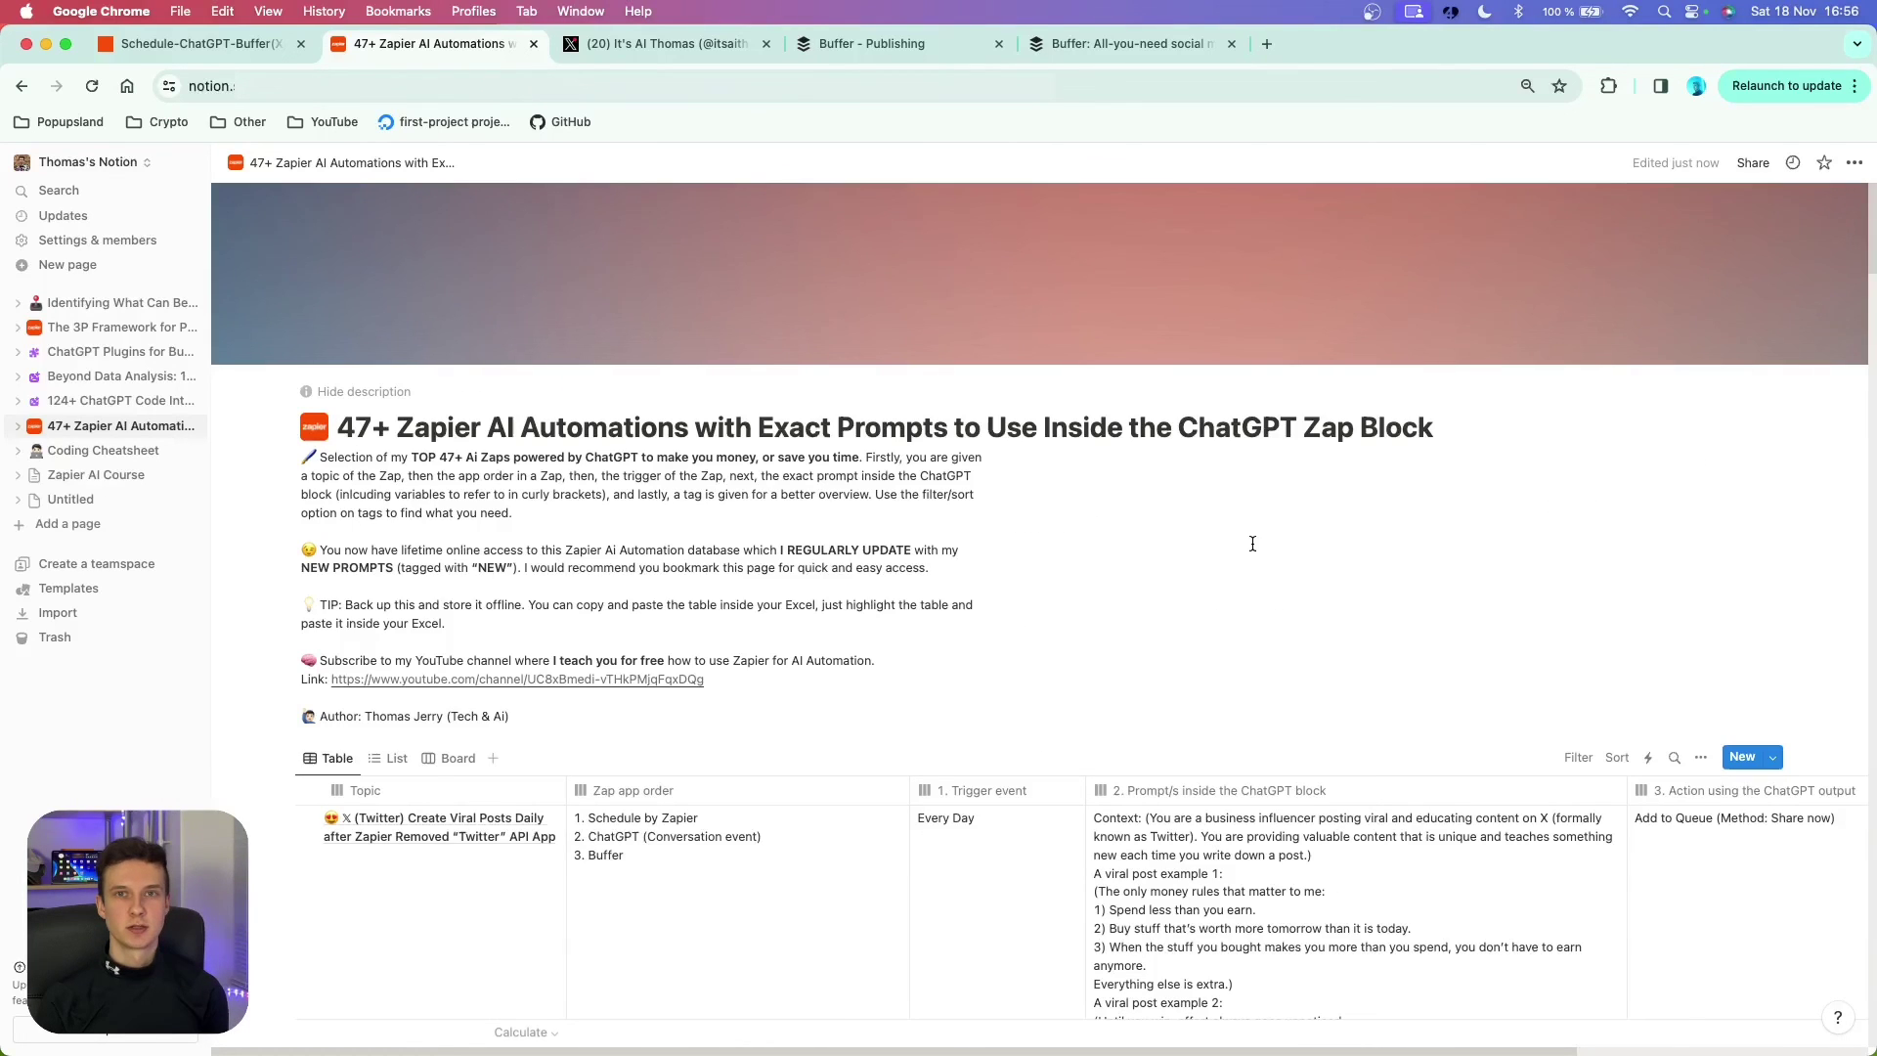